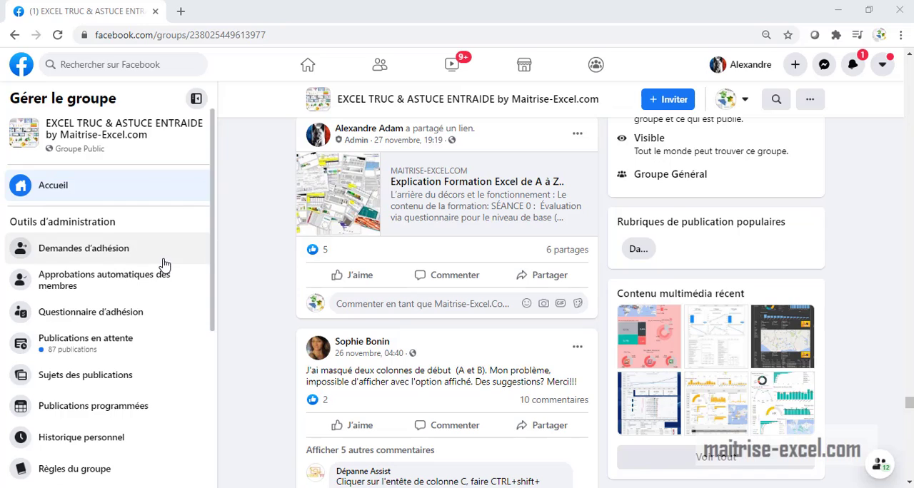
Open the Croissance statistics of the Facebook group
{"action": "scroll", "coordinate": [163, 275], "scroll_direction": "down", "scroll_amount": 4}
{"action": "scroll", "coordinate": [170, 288], "scroll_direction": "up", "scroll_amount": 4}
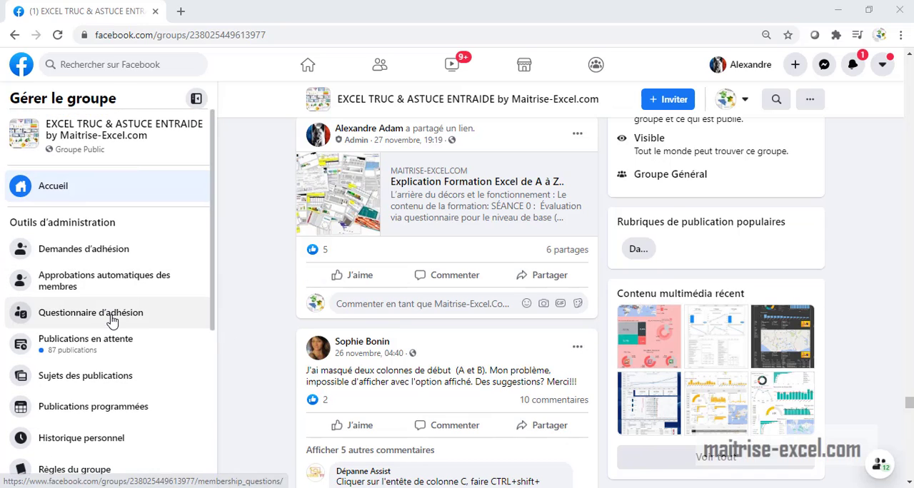
{"action": "scroll", "coordinate": [112, 319], "scroll_direction": "down", "scroll_amount": 4}
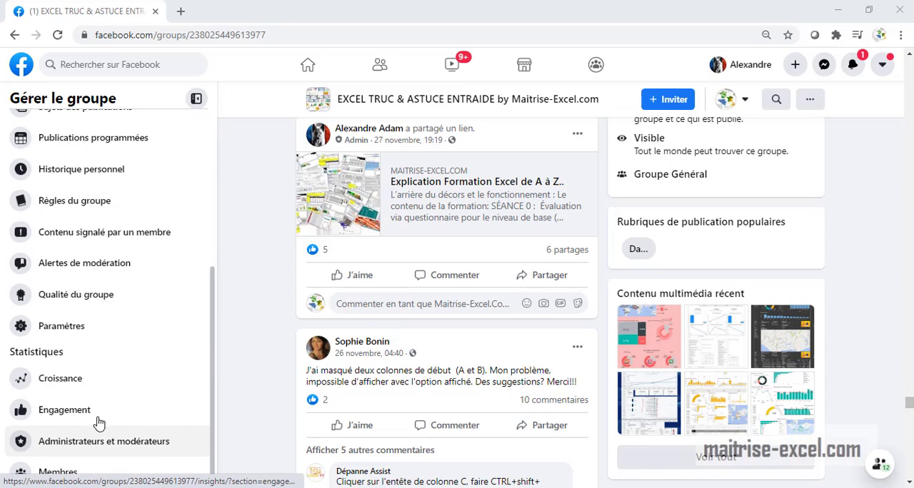
{"action": "left_click", "coordinate": [81, 389]}
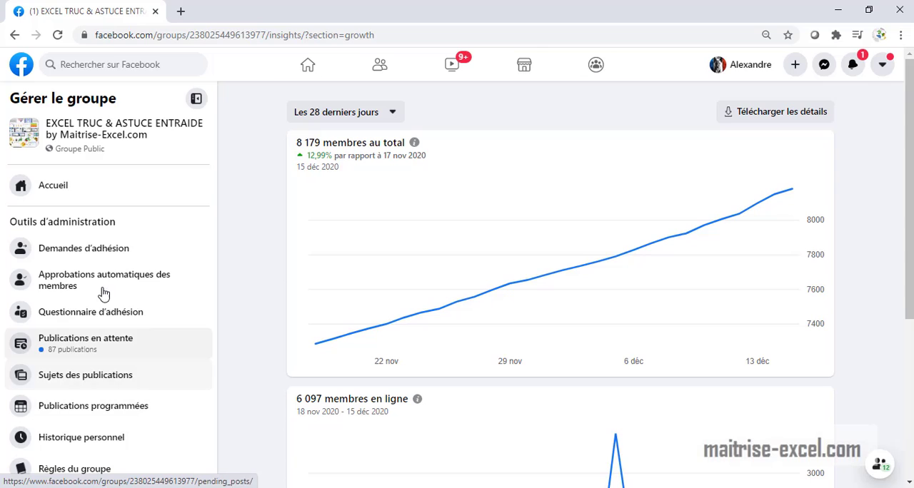
{"action": "scroll", "coordinate": [143, 361], "scroll_direction": "down", "scroll_amount": 4}
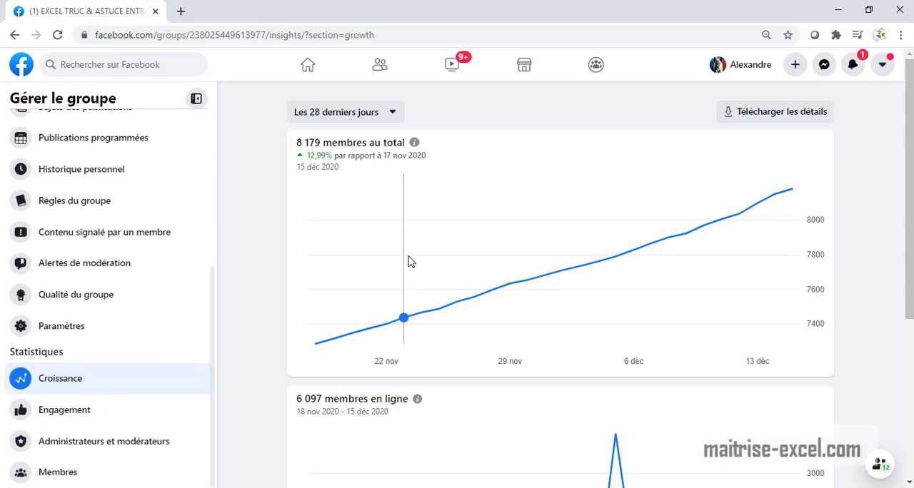
View the growth chart for the last 60 days, and return the period to the last 28 days
{"action": "left_click", "coordinate": [390, 112]}
{"action": "left_click", "coordinate": [318, 179]}
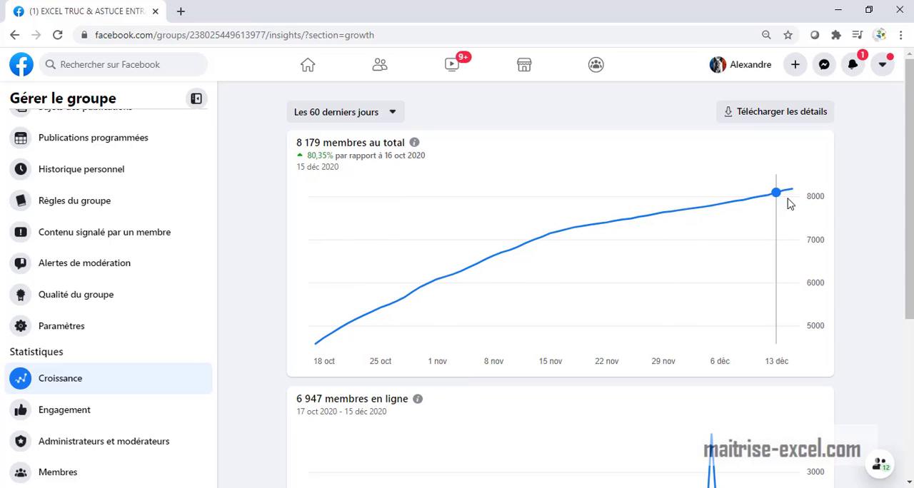
{"action": "left_click", "coordinate": [391, 113]}
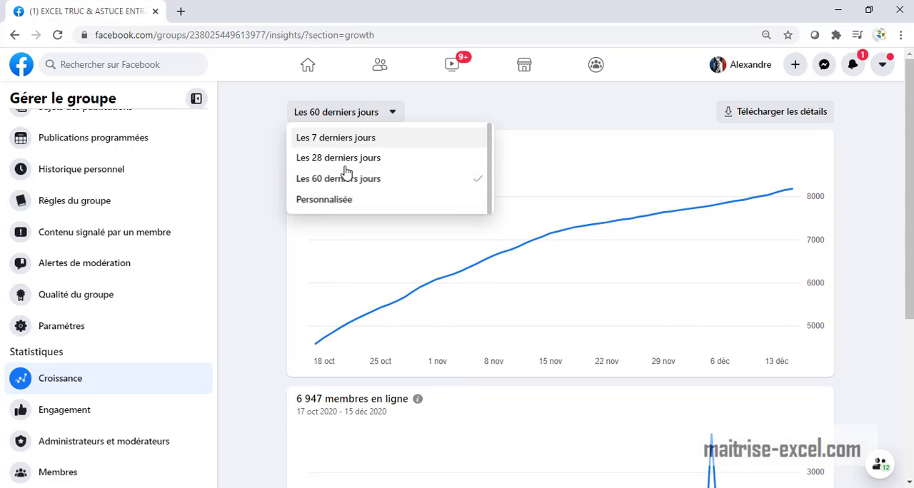
{"action": "left_click", "coordinate": [350, 158]}
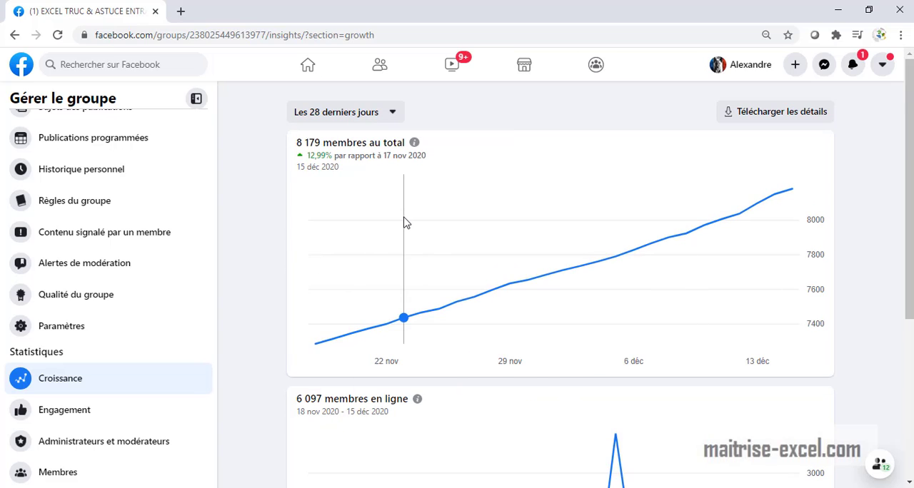
Examine the latest point of the total members chart, the online members chart and the membership request figures
{"action": "mouse_move", "coordinate": [794, 190]}
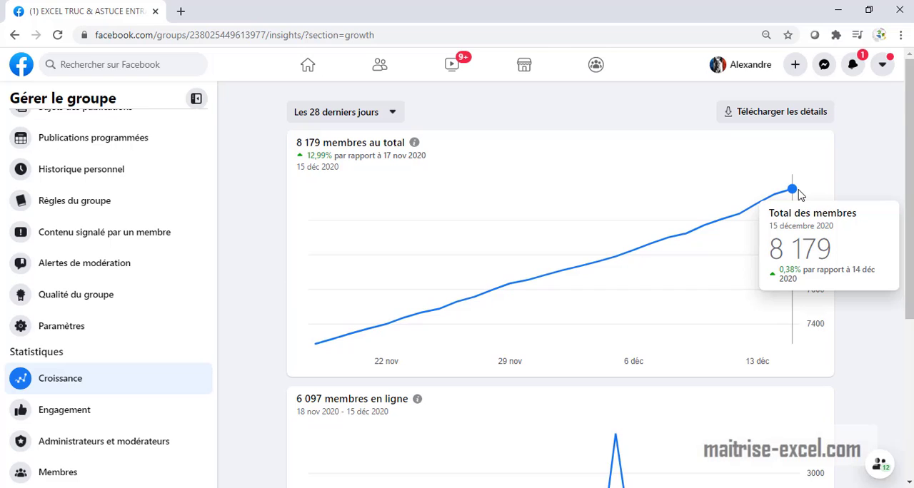
{"action": "scroll", "coordinate": [724, 314], "scroll_direction": "down", "scroll_amount": 4}
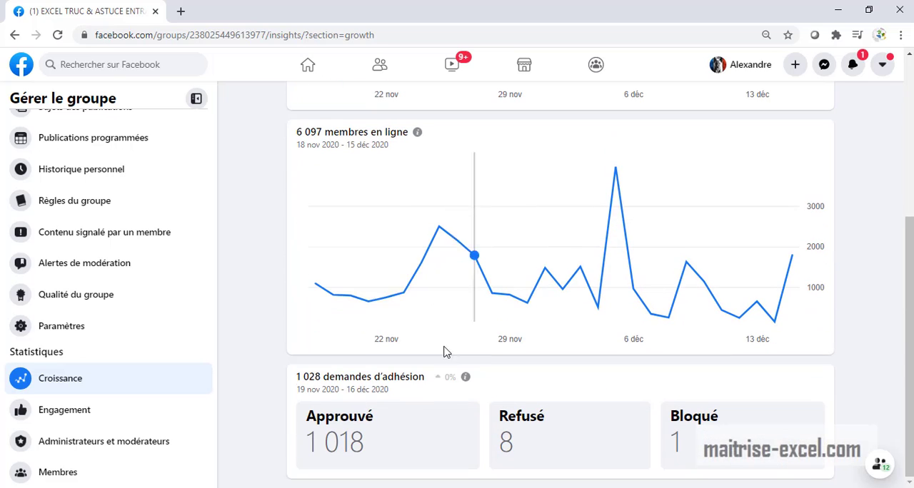
{"action": "scroll", "coordinate": [738, 339], "scroll_direction": "up", "scroll_amount": 4}
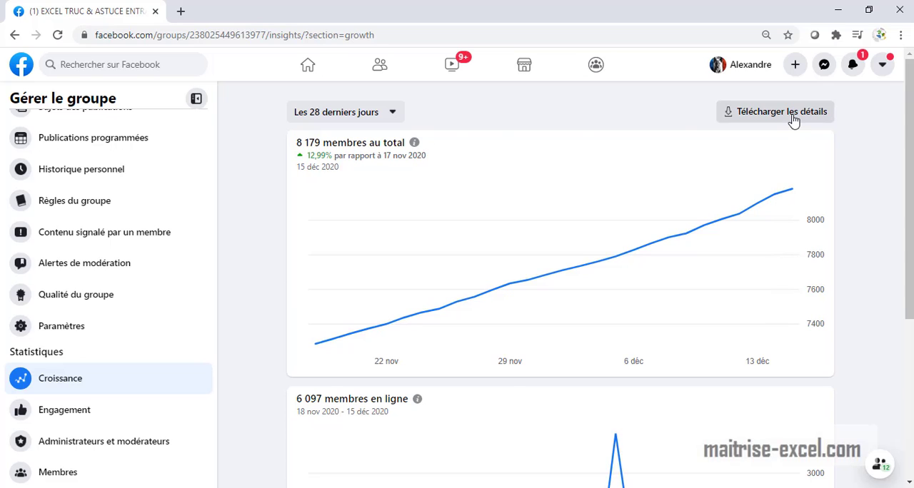
Download the group details for the last 28 days as Excel (.xlsx), with all information categories (Tout) included
{"action": "left_click", "coordinate": [793, 117]}
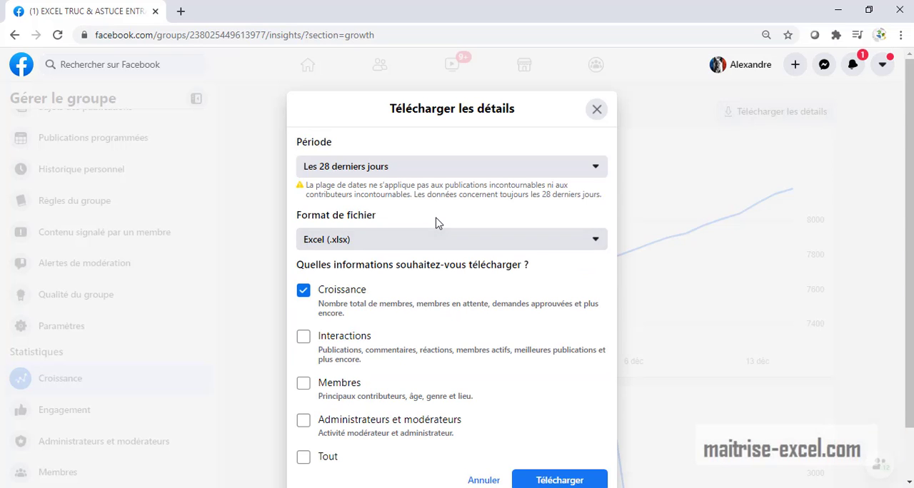
{"action": "scroll", "coordinate": [434, 220], "scroll_direction": "down", "scroll_amount": 1}
{"action": "left_click", "coordinate": [404, 185]}
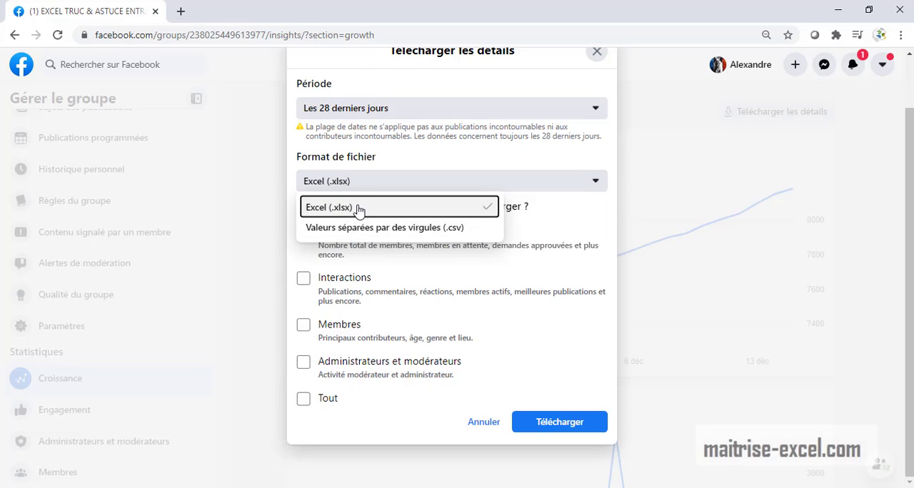
{"action": "left_click", "coordinate": [357, 208]}
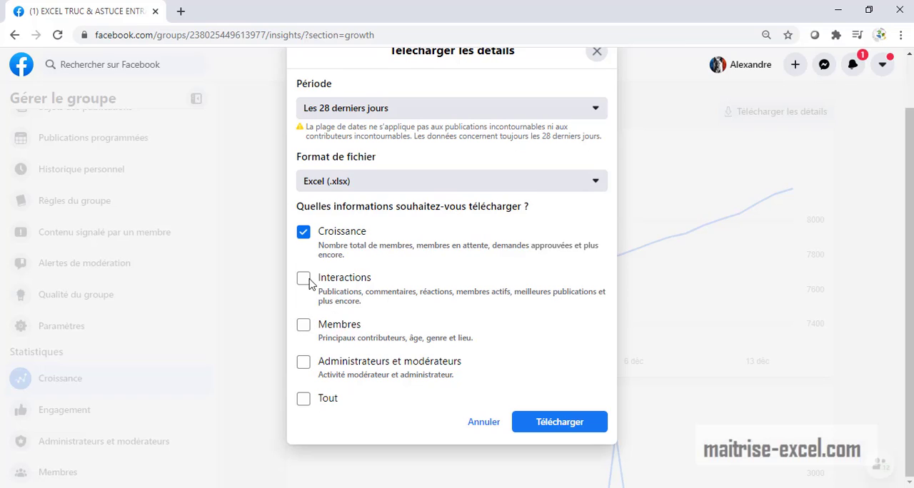
{"action": "left_click", "coordinate": [304, 399]}
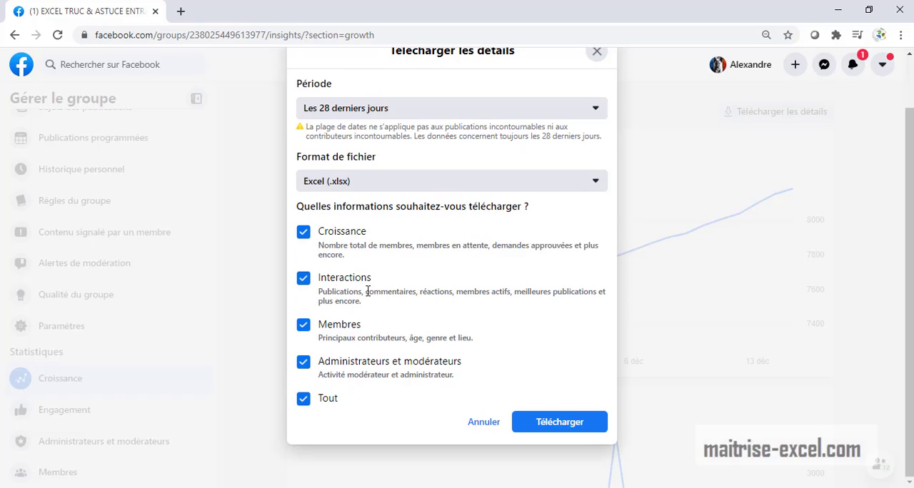
{"action": "left_click", "coordinate": [547, 428]}
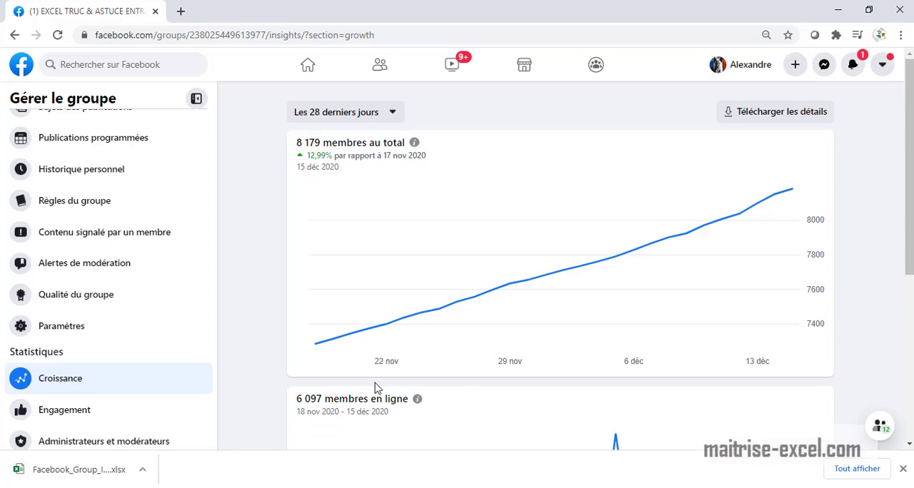
Open the downloaded Facebook_Group_Insights workbook in Excel and enable editing
{"action": "scroll", "coordinate": [723, 276], "scroll_direction": "down", "scroll_amount": 1}
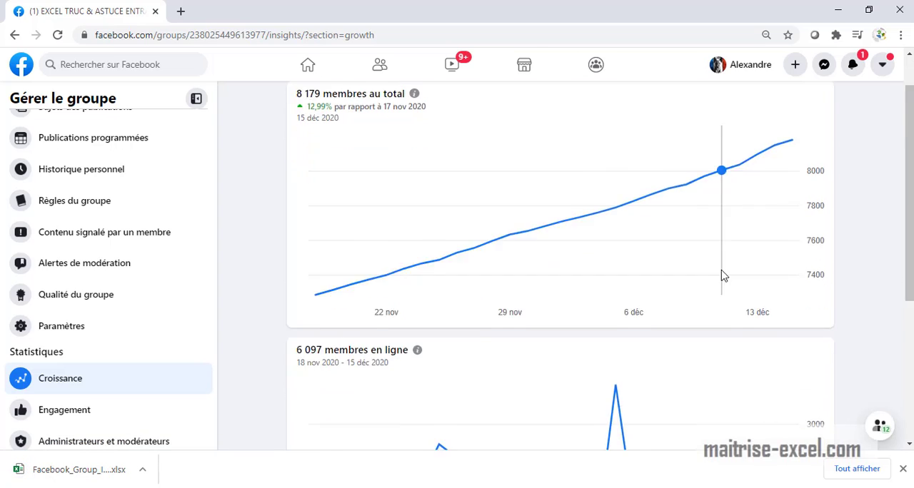
{"action": "scroll", "coordinate": [490, 384], "scroll_direction": "down", "scroll_amount": 1}
{"action": "scroll", "coordinate": [523, 358], "scroll_direction": "down", "scroll_amount": 2}
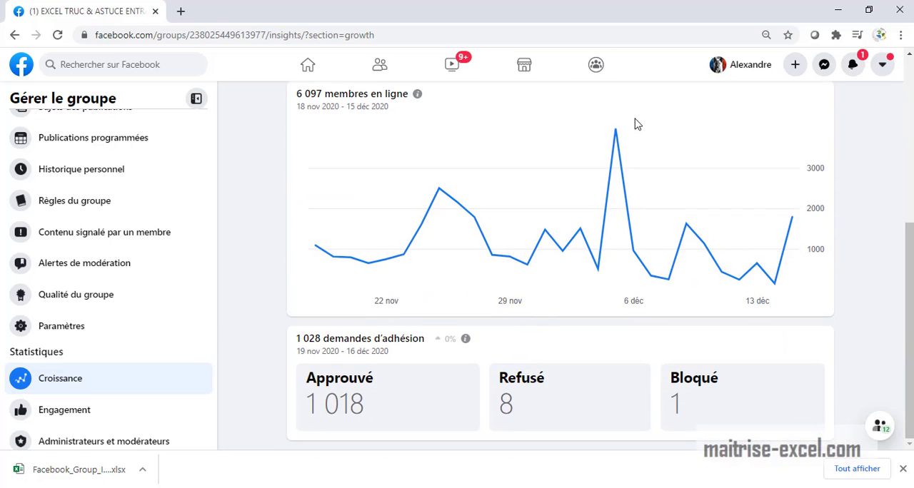
{"action": "left_click", "coordinate": [117, 473]}
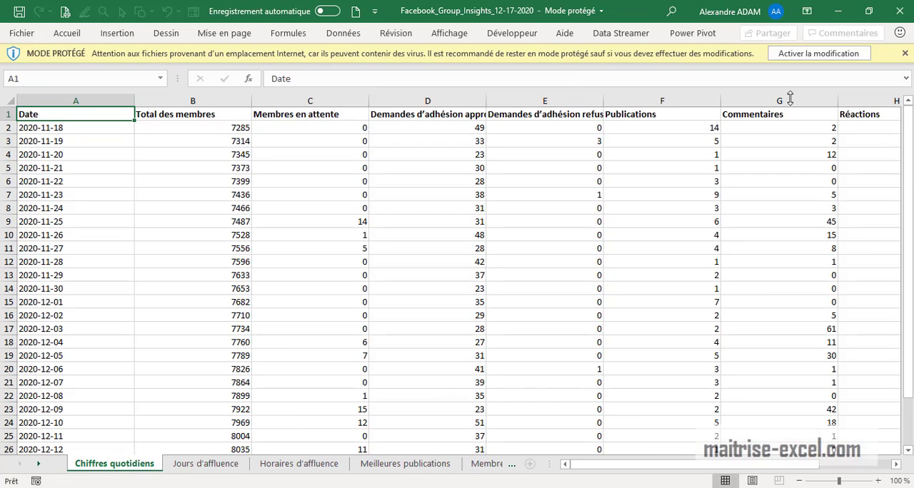
{"action": "left_click", "coordinate": [818, 54]}
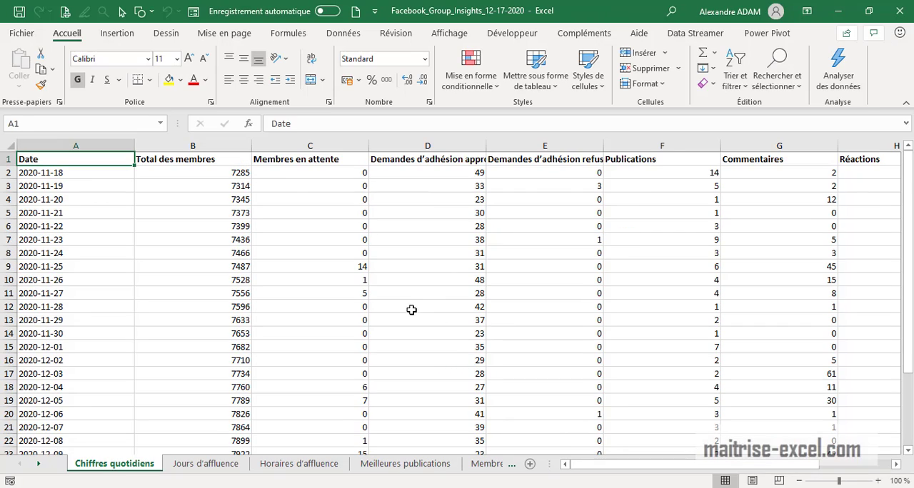
{"action": "left_click", "coordinate": [411, 309]}
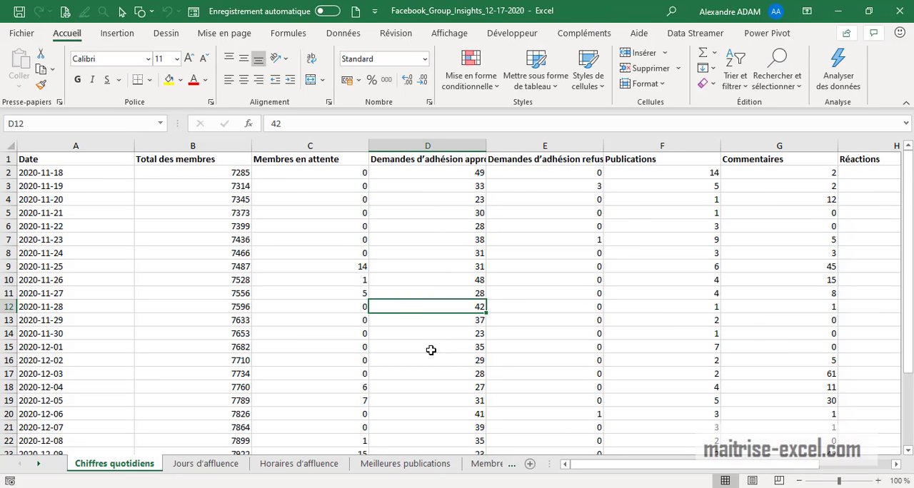
Widen the sheet tab area and review the Jours d'affluence, Horaires d'affluence, Meilleures publications and Membres--Âge et genre sheets
{"action": "left_click_drag", "start_coordinate": [564, 463], "coordinate": [874, 463]}
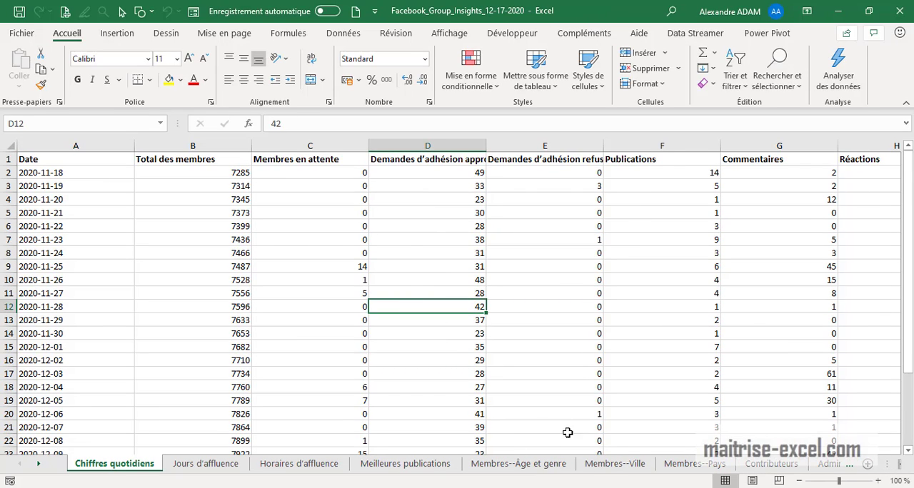
{"action": "scroll", "coordinate": [545, 417], "scroll_direction": "down", "scroll_amount": 1, "text": "ctrl"}
{"action": "left_click", "coordinate": [237, 466]}
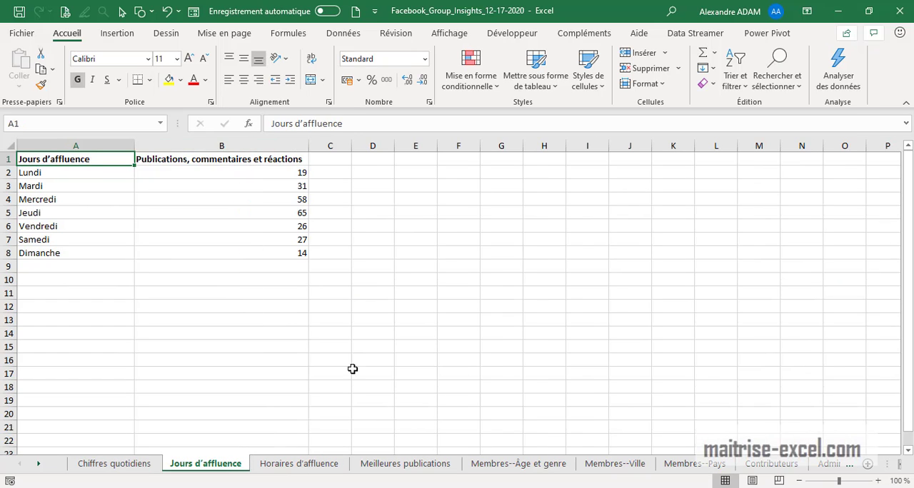
{"action": "left_click", "coordinate": [327, 465]}
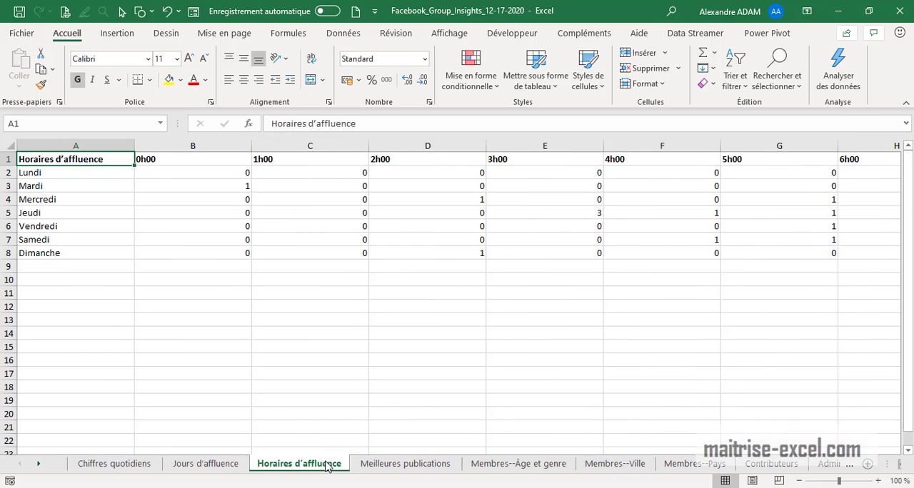
{"action": "left_click", "coordinate": [427, 471]}
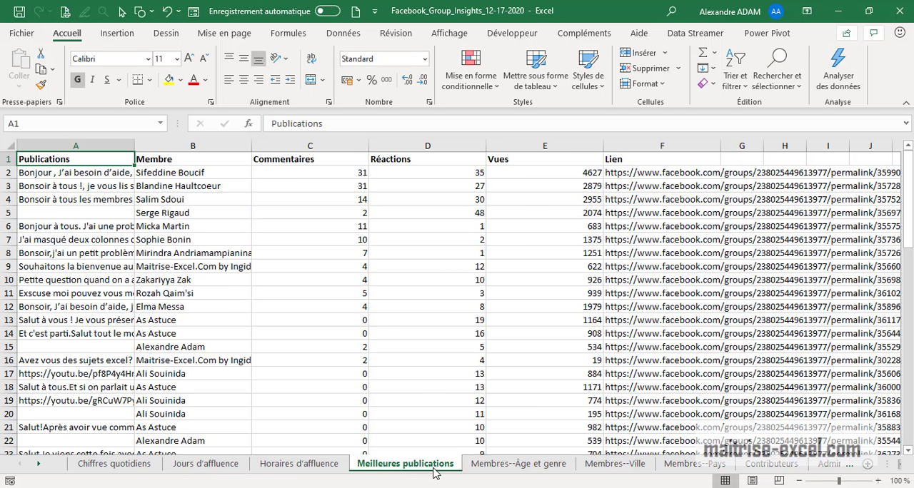
{"action": "left_click", "coordinate": [550, 465]}
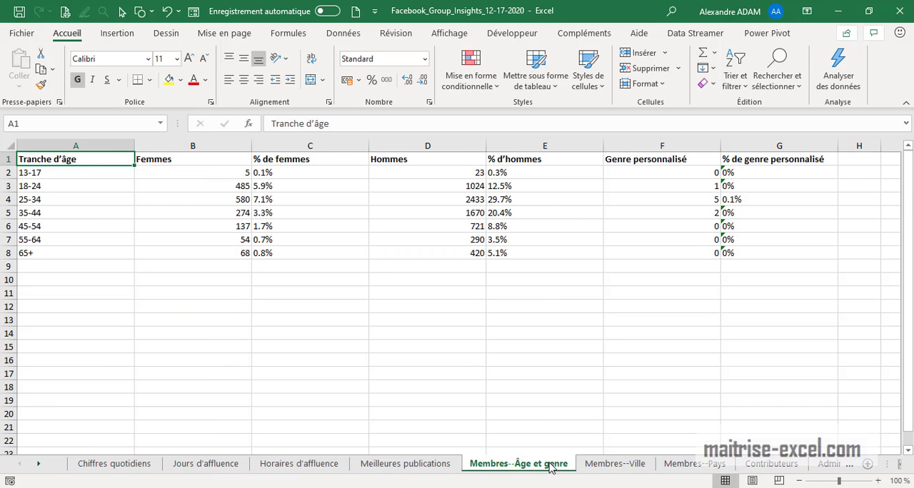
Look through the remaining sheets, from Membres--Ville to Admins and Moderators
{"action": "key", "text": "shift+Page_Down"}
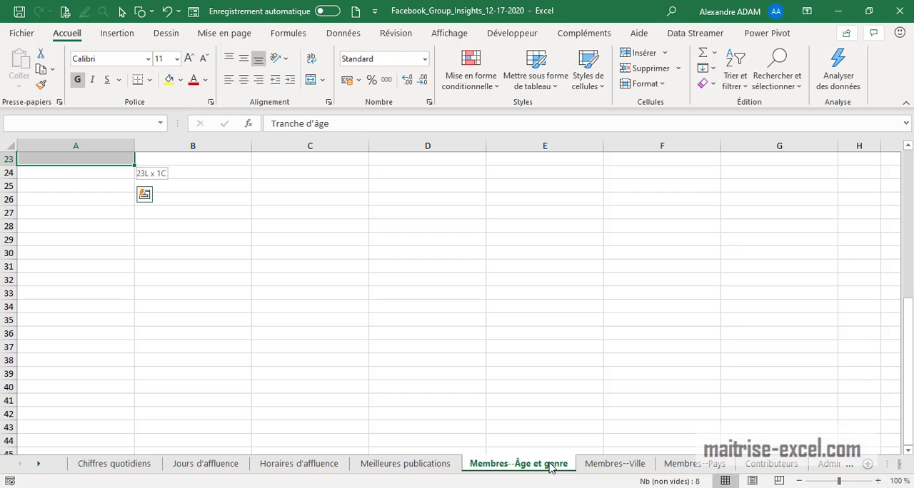
{"action": "key", "text": "shift+Page_Up"}
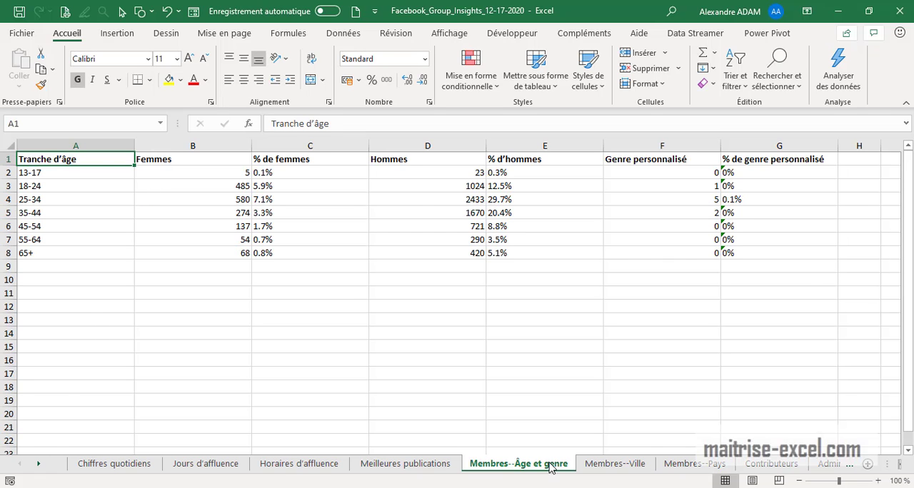
{"action": "key", "text": "ctrl+Page_Down"}
{"action": "key", "text": "ctrl+Page_Down"}
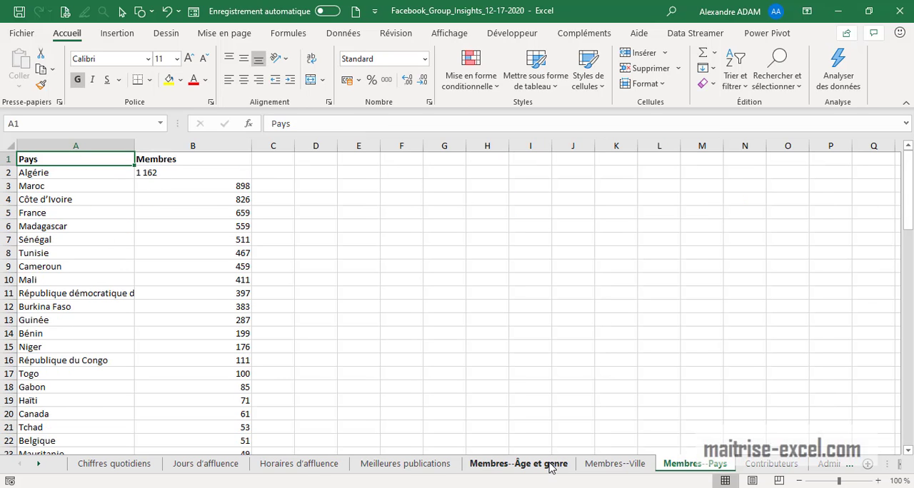
{"action": "key", "text": "ctrl+Page_Down"}
{"action": "key", "text": "ctrl+Page_Down"}
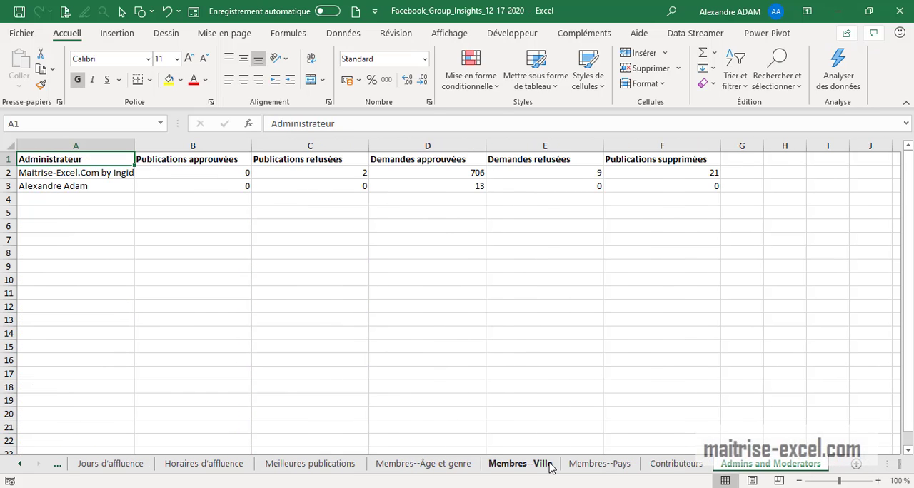
On the Chiffres quotidiens sheet, autofit columns A to I to their contents and enlarge the horizontal scroll bar area
{"action": "key", "text": "ctrl+Page_Up"}
{"action": "key", "text": "ctrl+Page_Up"}
{"action": "key", "text": "ctrl+Page_Up"}
{"action": "key", "text": "ctrl+Page_Up"}
{"action": "key", "text": "ctrl+Page_Up"}
{"action": "key", "text": "ctrl+Page_Up"}
{"action": "key", "text": "ctrl+Page_Up"}
{"action": "key", "text": "ctrl+Page_Up"}
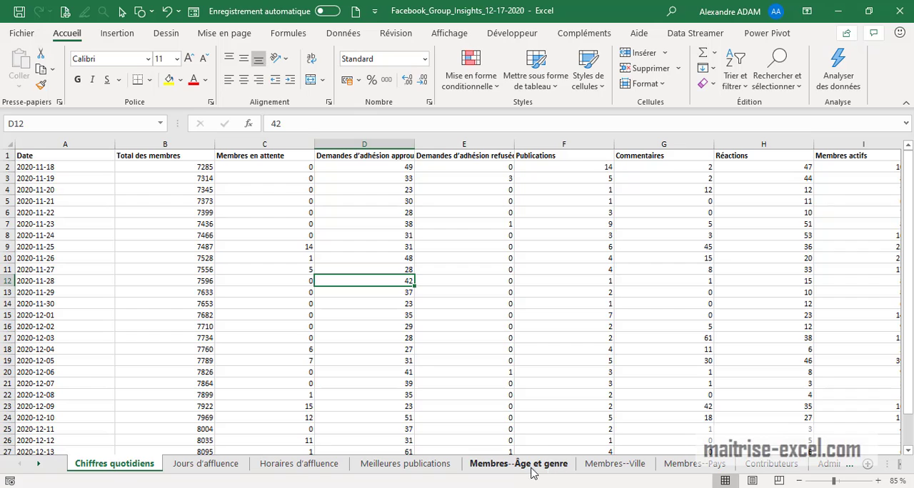
{"action": "left_click", "coordinate": [164, 236]}
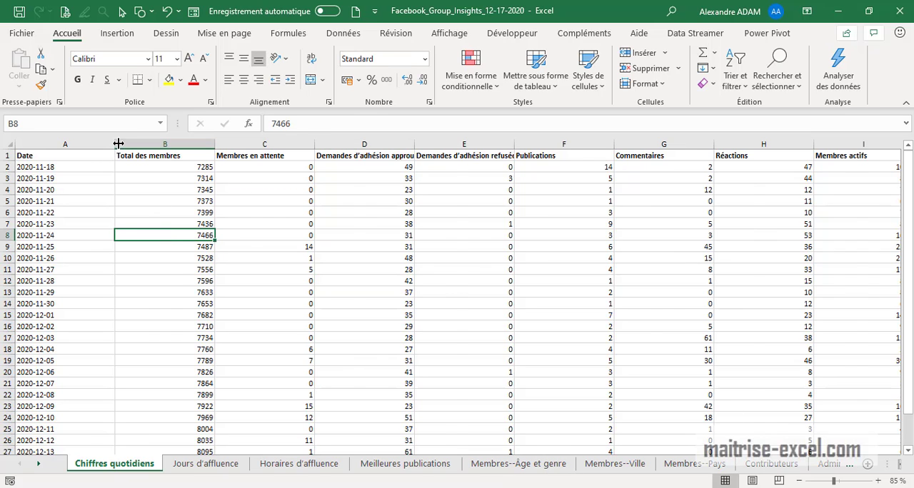
{"action": "double_click", "coordinate": [114, 143]}
{"action": "left_click_drag", "start_coordinate": [125, 145], "coordinate": [702, 160]}
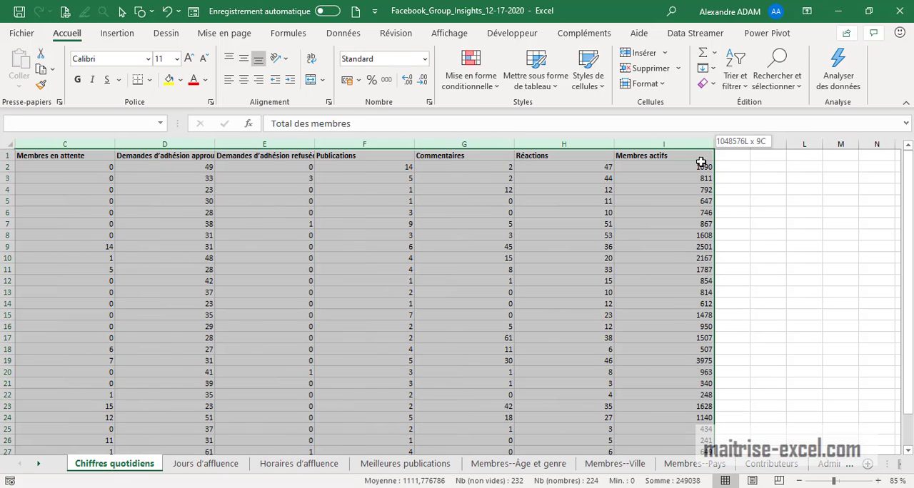
{"action": "double_click", "coordinate": [712, 140]}
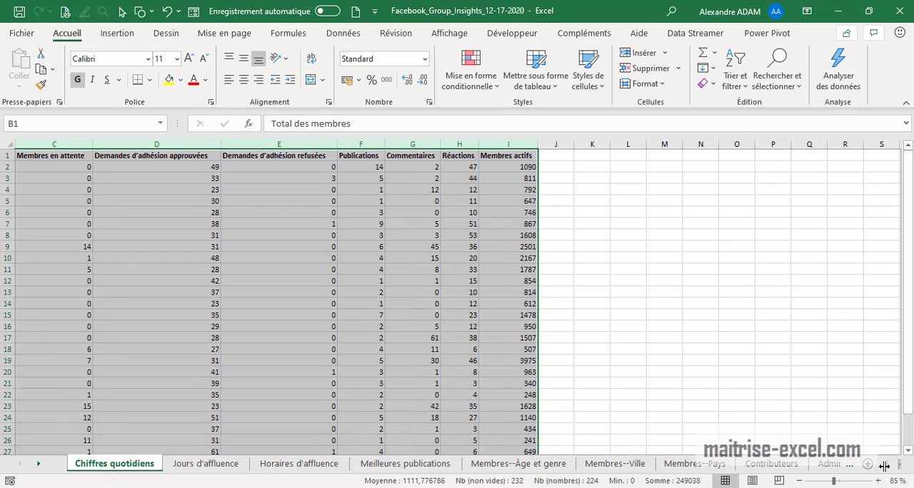
{"action": "left_click_drag", "start_coordinate": [850, 466], "coordinate": [818, 465]}
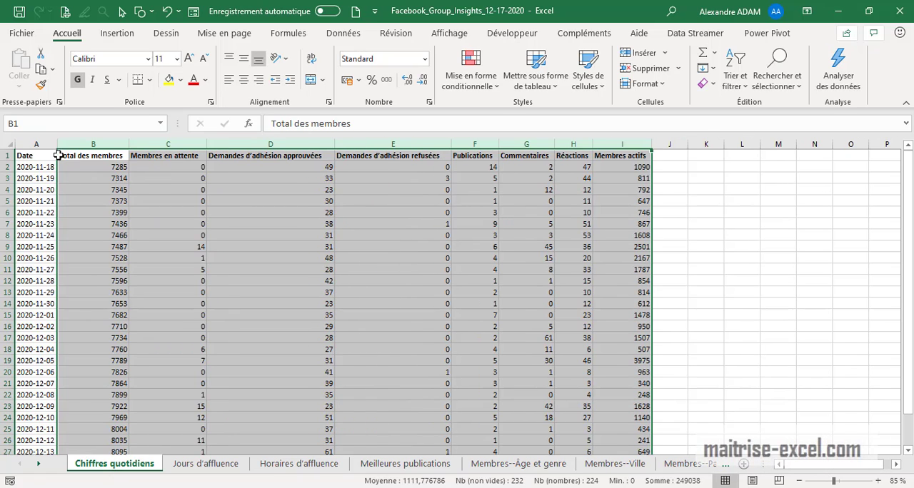
{"action": "left_click", "coordinate": [203, 220]}
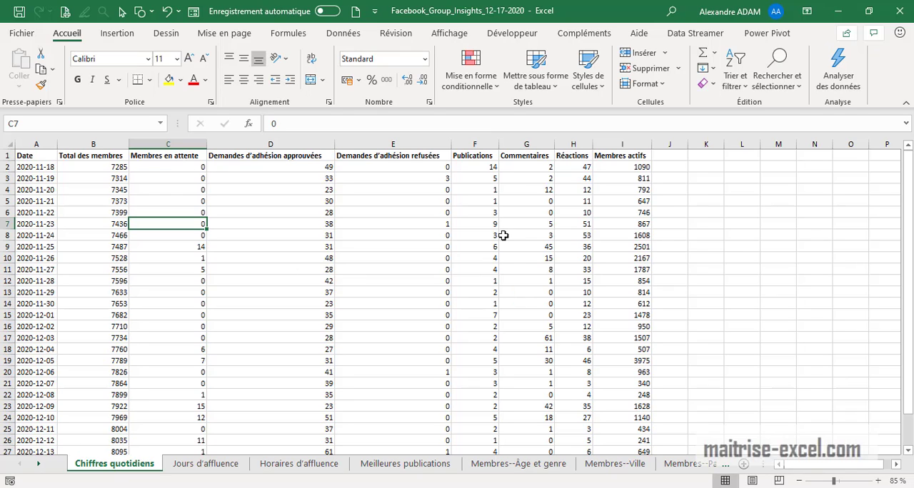
Insert an empty column before Total des membres on the Chiffres quotidiens sheet and head it DATE in B1
{"action": "left_click", "coordinate": [40, 167]}
{"action": "left_click", "coordinate": [91, 145]}
{"action": "right_click", "coordinate": [93, 146]}
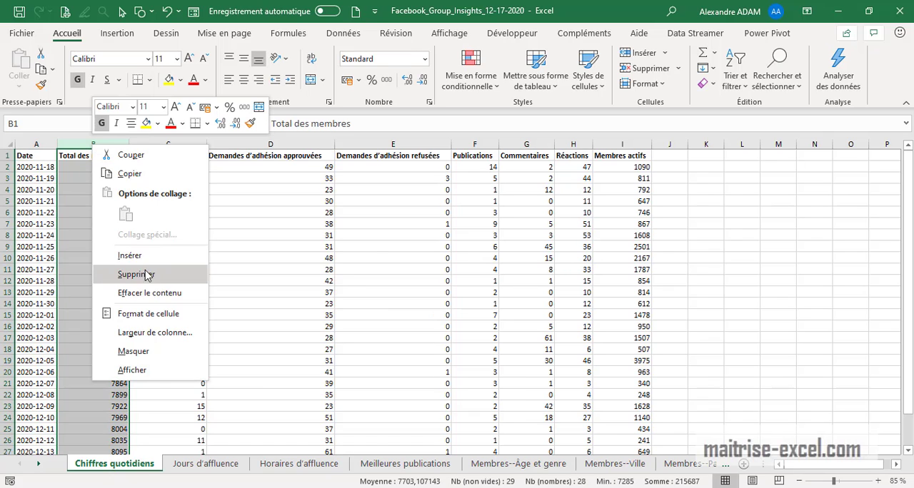
{"action": "left_click", "coordinate": [143, 257]}
{"action": "left_click", "coordinate": [82, 171]}
{"action": "left_click", "coordinate": [79, 155]}
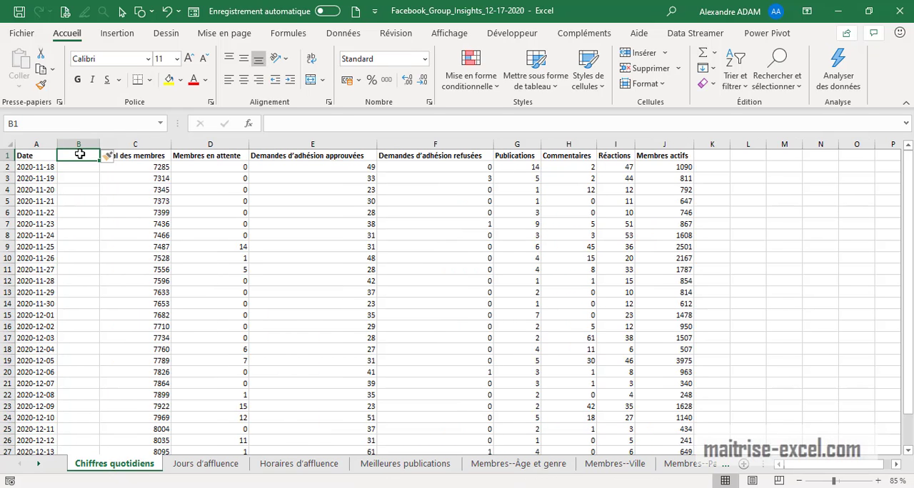
{"action": "type", "text": "DATE"}
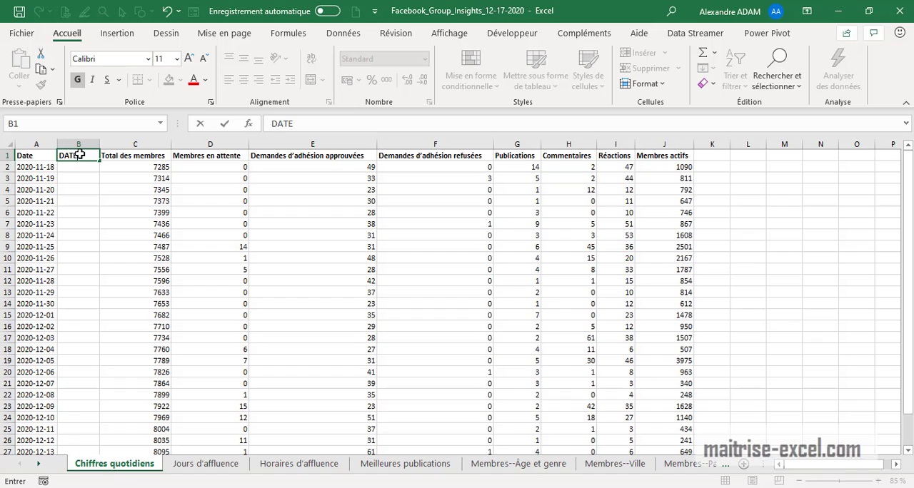
{"action": "key", "text": "Return"}
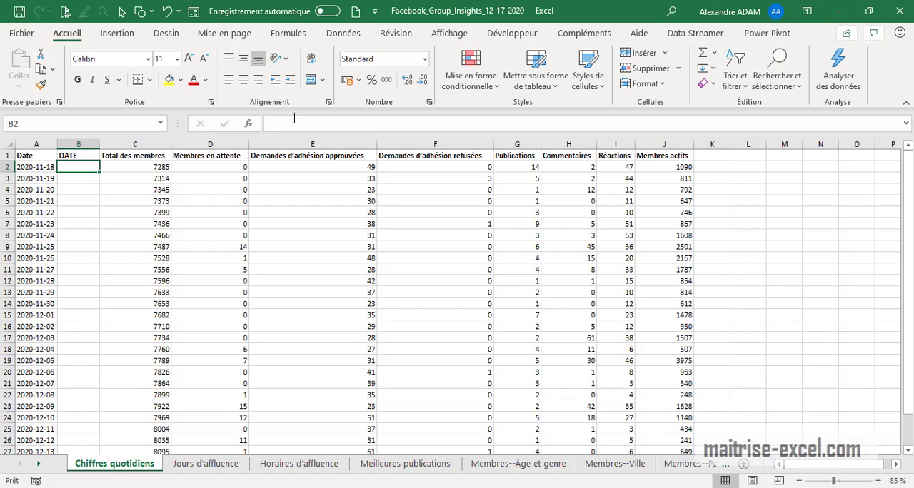
Enter the formula =DROITE(A2;2) in cell B2 to extract the day from the date text
{"action": "left_click", "coordinate": [303, 121]}
{"action": "type", "text": "="}
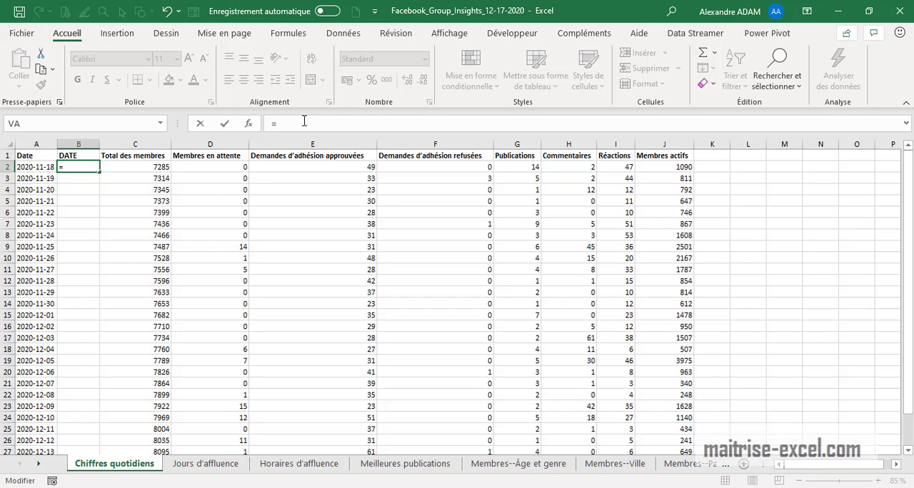
{"action": "type", "text": "droite"}
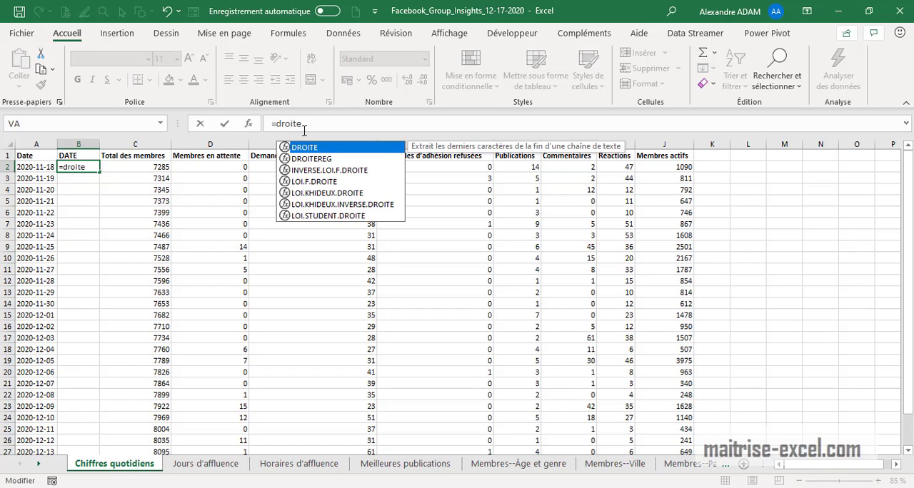
{"action": "type", "text": "("}
{"action": "left_click", "coordinate": [43, 166]}
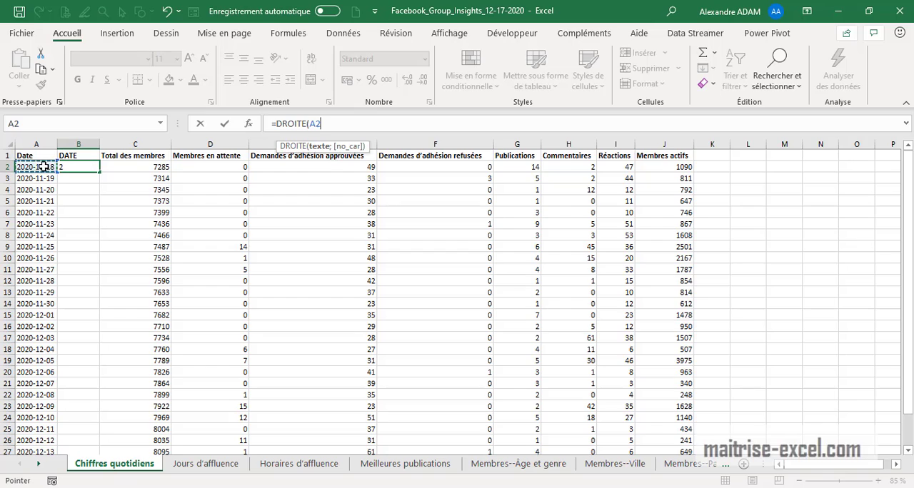
{"action": "type", "text": ";"}
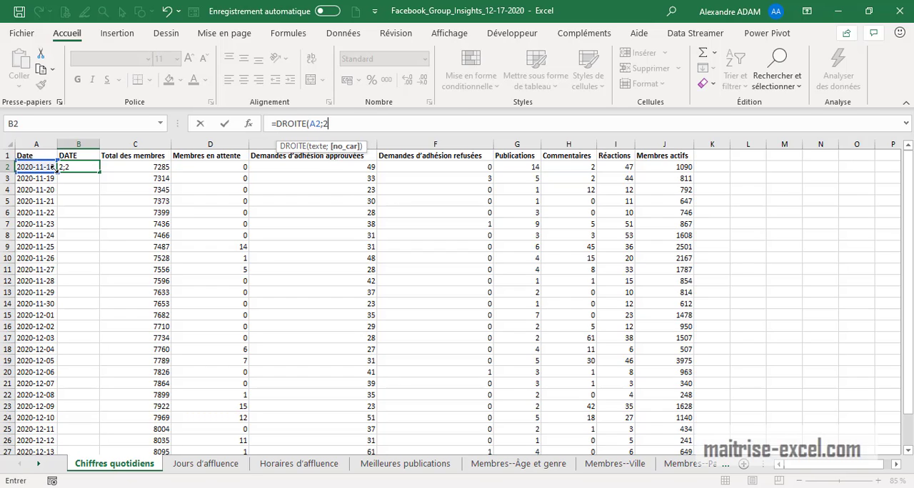
{"action": "type", "text": "2)"}
{"action": "key", "text": "Return"}
Append &"/" to the formula in B2 to add a slash after the day
{"action": "left_click", "coordinate": [68, 170]}
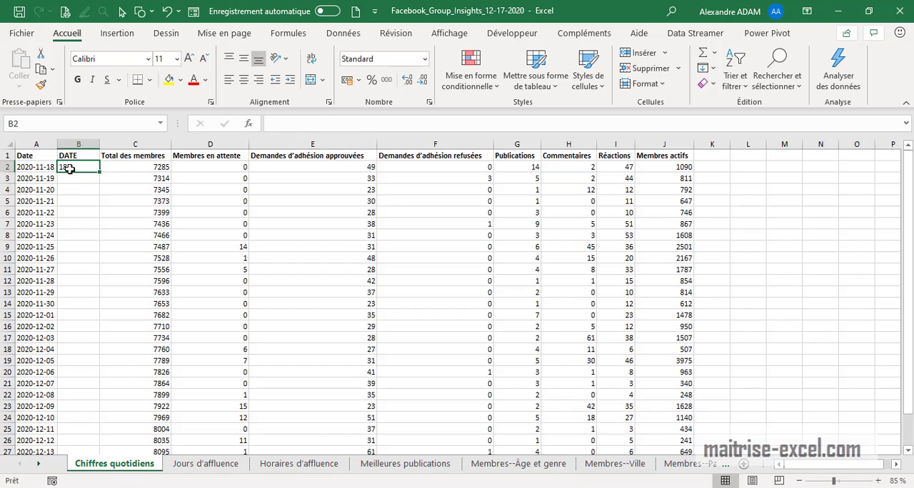
{"action": "left_click", "coordinate": [352, 124]}
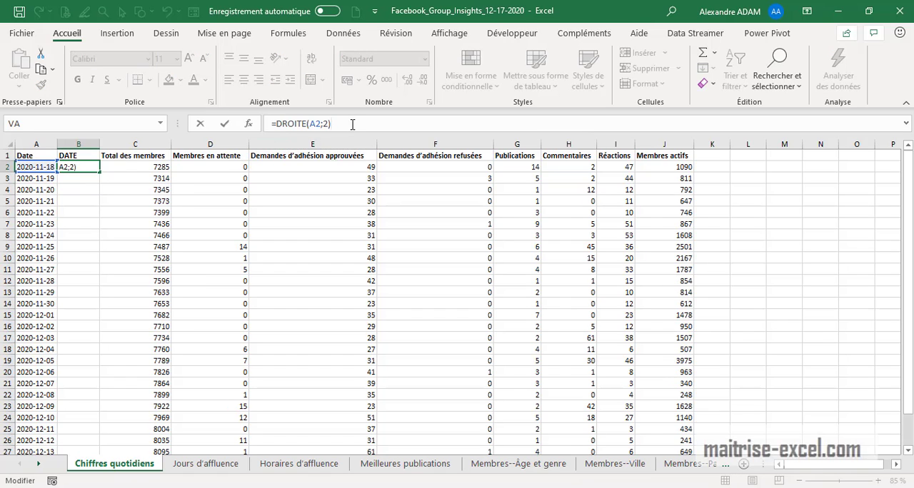
{"action": "type", "text": "&\"/"}
{"action": "key", "text": "Return"}
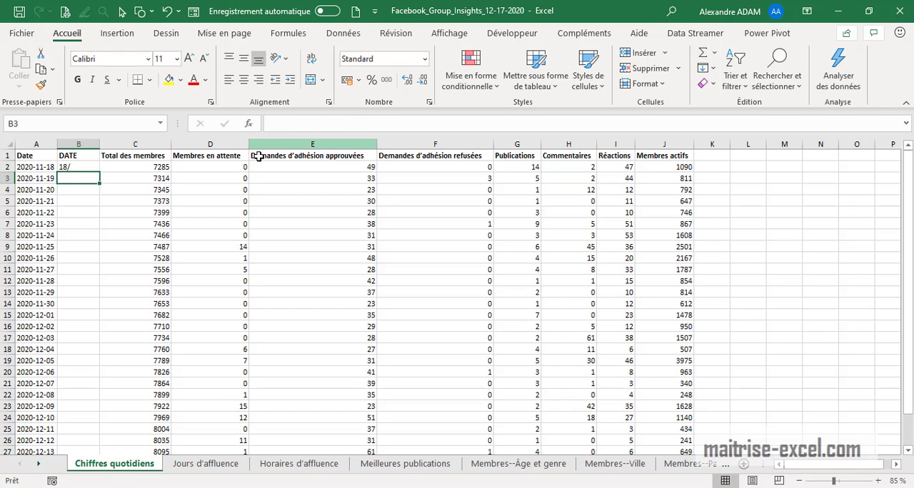
Extend the B2 formula with &STXT(A2;6;2) to add the month
{"action": "left_click", "coordinate": [79, 169]}
{"action": "left_click", "coordinate": [363, 126]}
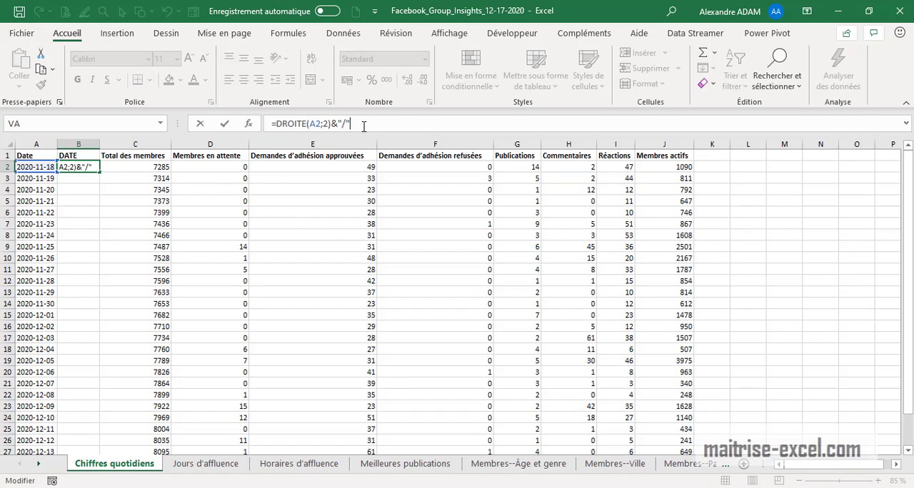
{"action": "type", "text": "&stx"}
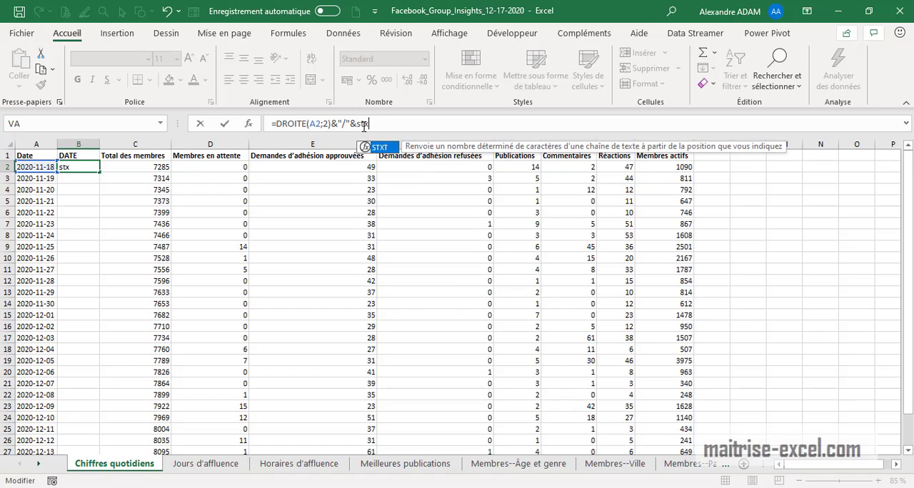
{"action": "type", "text": "t"}
{"action": "key", "text": "Tab"}
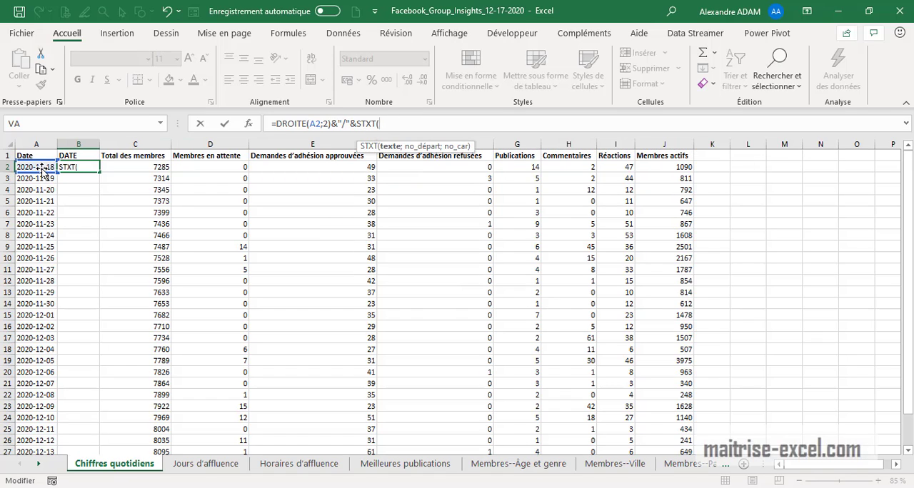
{"action": "left_click", "coordinate": [34, 167]}
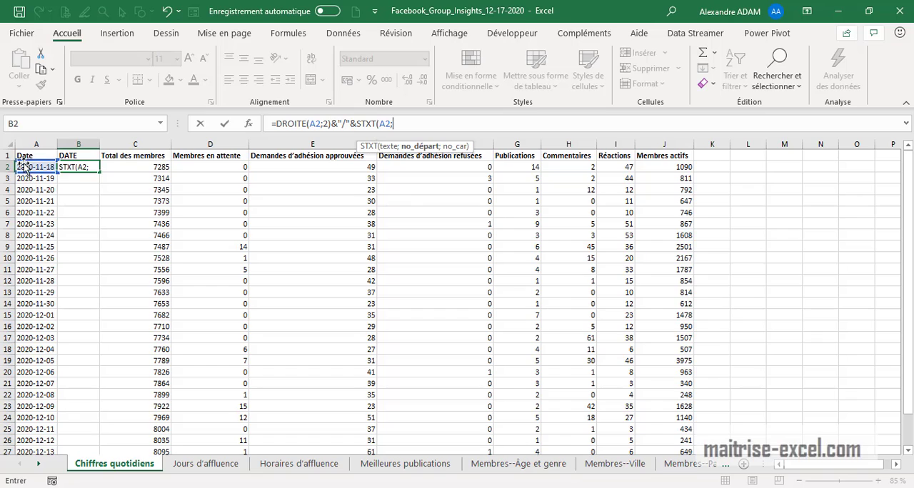
{"action": "type", "text": ";"}
{"action": "type", "text": ";2"}
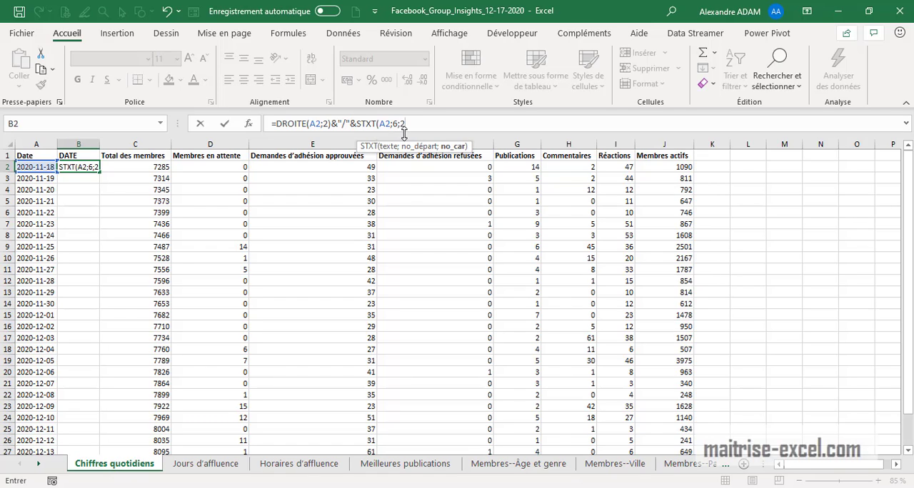
{"action": "key", "text": "Return"}
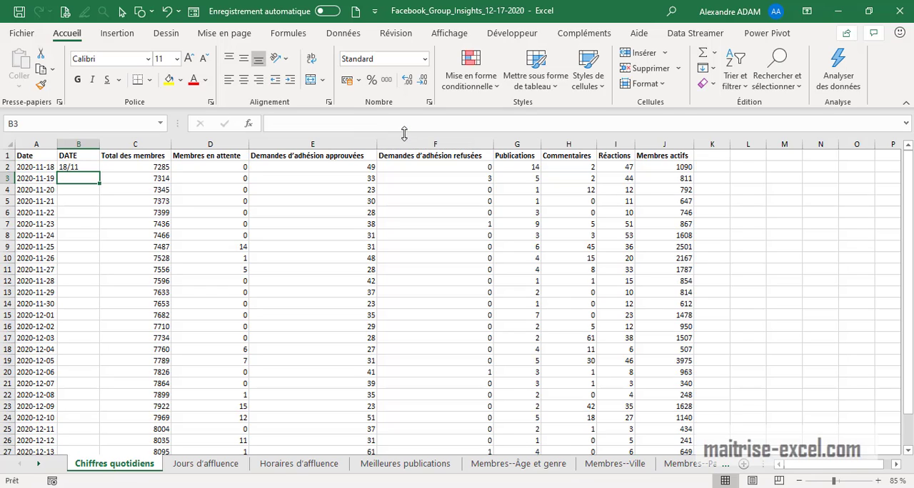
Add a second slash after the month in the B2 formula with &"/"
{"action": "left_click", "coordinate": [89, 168]}
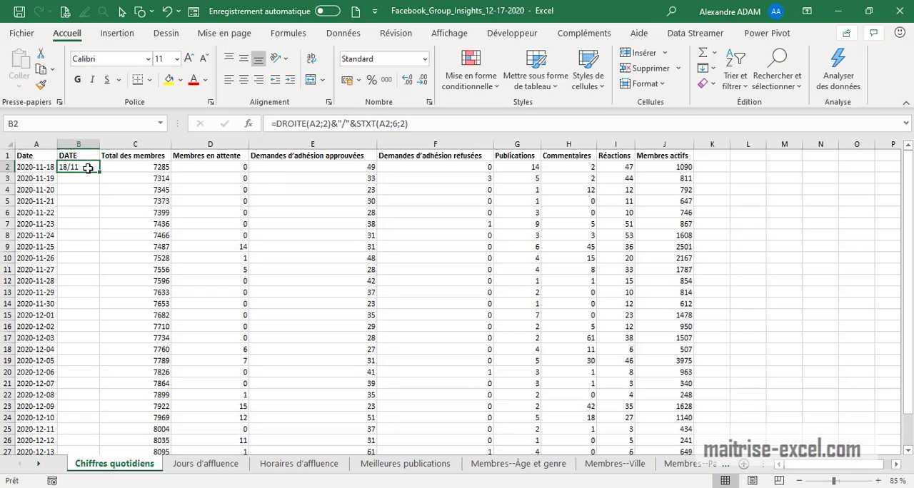
{"action": "left_click", "coordinate": [436, 124]}
{"action": "type", "text": "&\"/"}
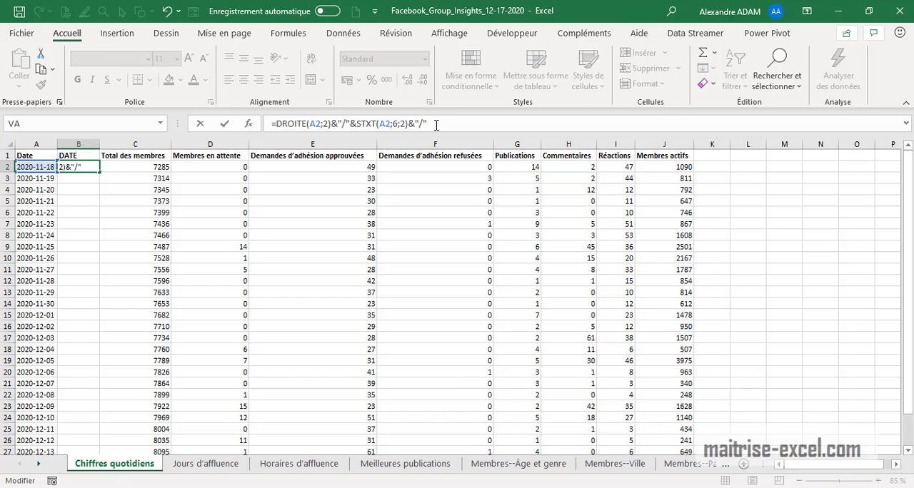
{"action": "key", "text": "Return"}
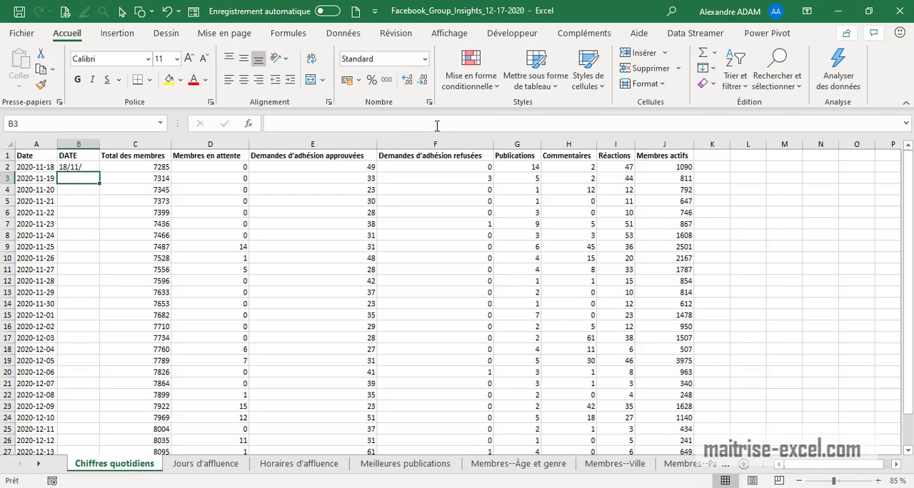
Complete the B2 formula with &GAUCHE(A2;4) to add the four-digit year
{"action": "left_click", "coordinate": [82, 167]}
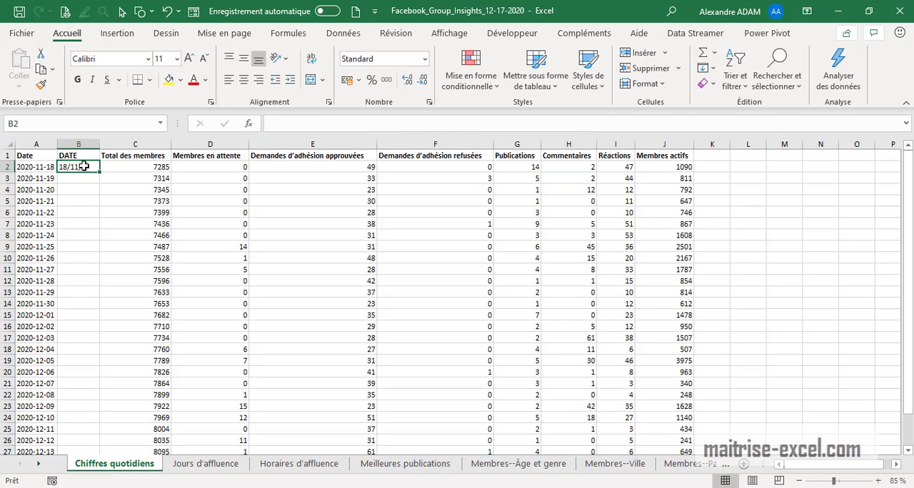
{"action": "left_click", "coordinate": [455, 124]}
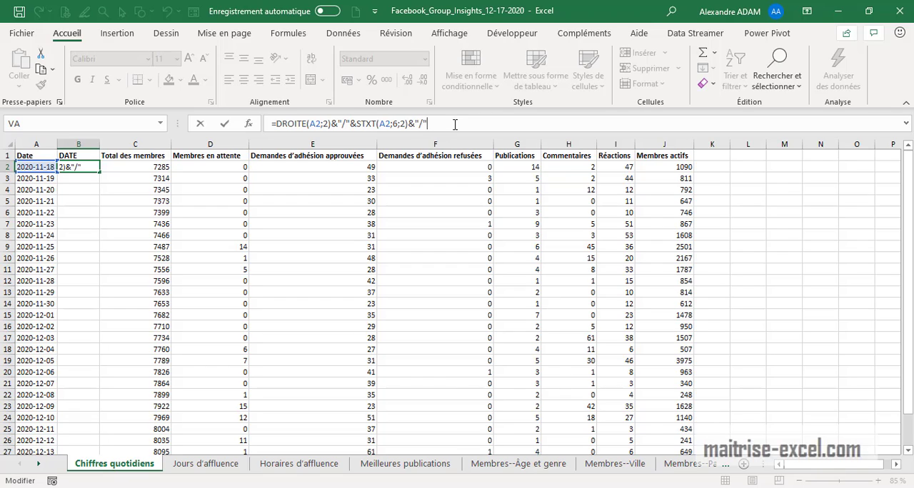
{"action": "type", "text": "&gauc"}
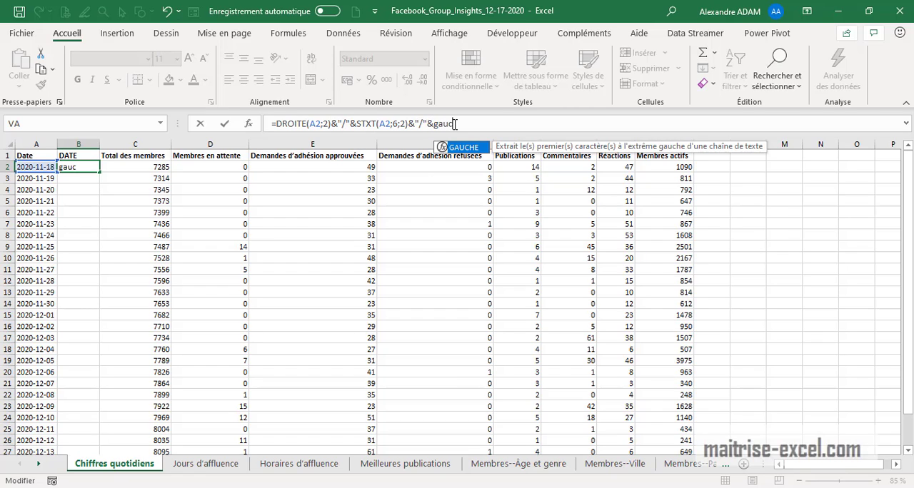
{"action": "double_click", "coordinate": [464, 149]}
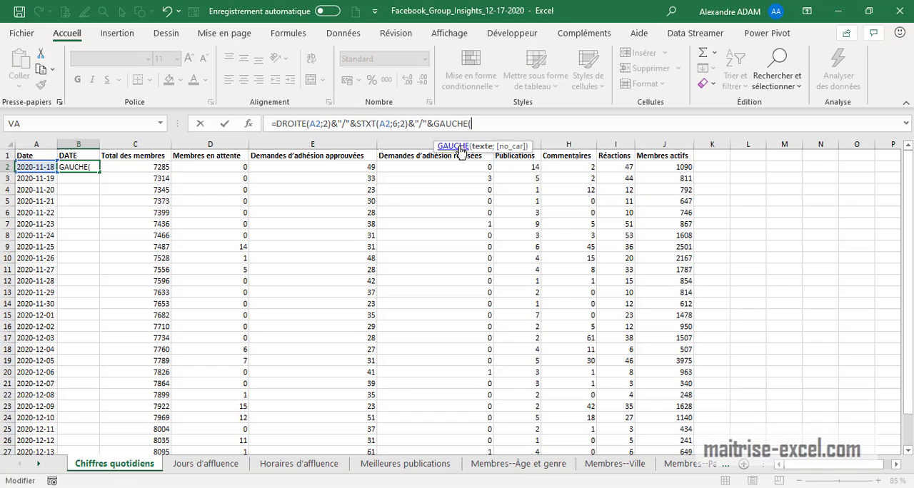
{"action": "left_click", "coordinate": [41, 168]}
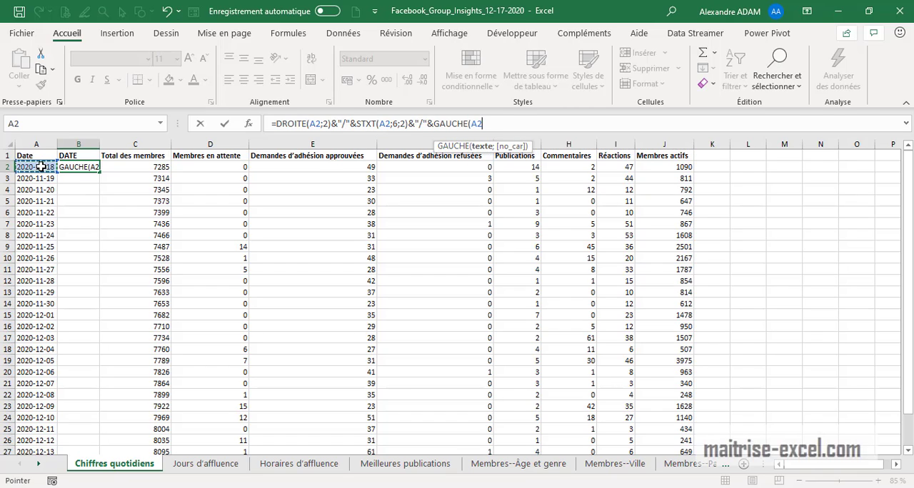
{"action": "type", "text": ";"}
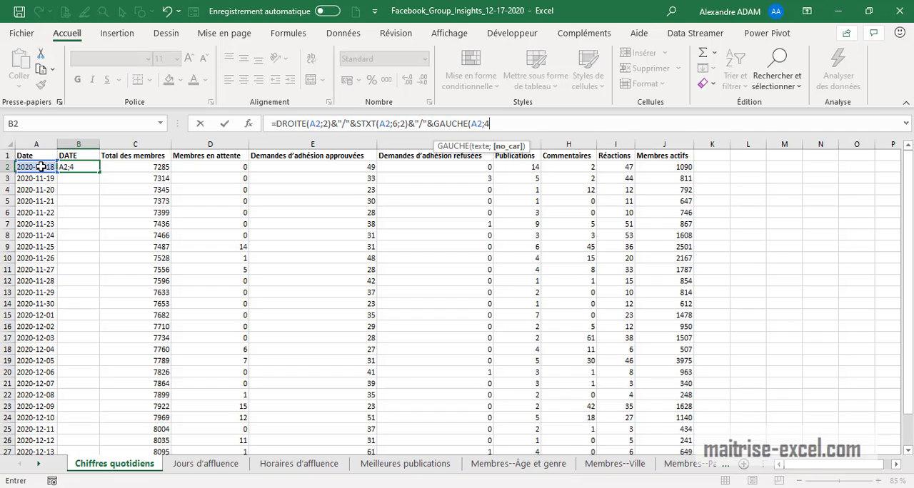
{"action": "type", "text": "4)"}
{"action": "key", "text": "Return"}
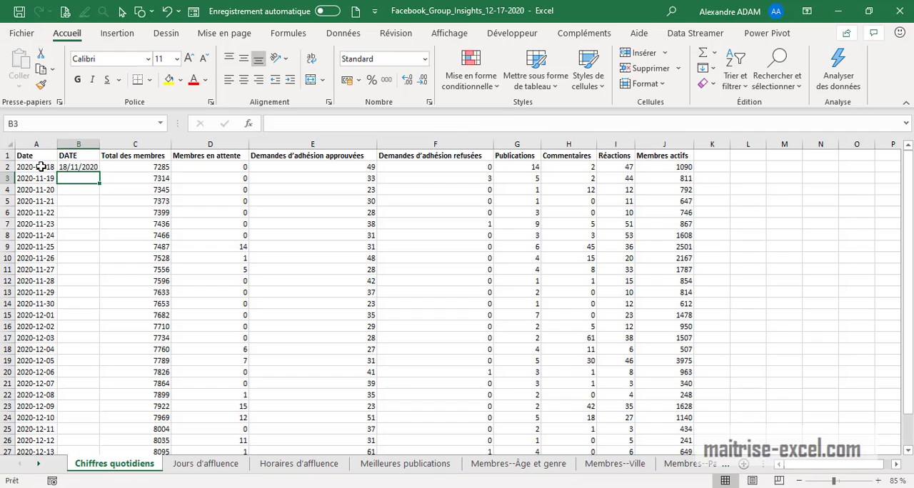
Fill the B2 formula down column B to the last row of data
{"action": "left_click", "coordinate": [90, 169]}
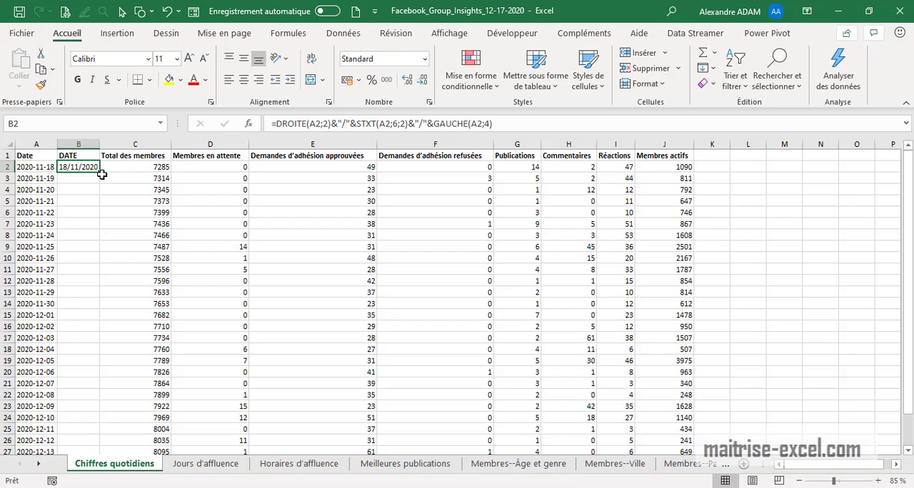
{"action": "double_click", "coordinate": [100, 172]}
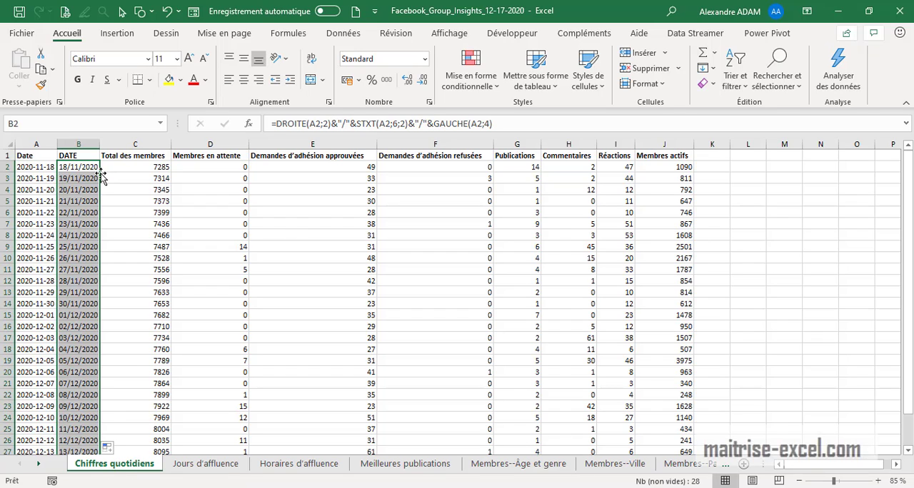
{"action": "scroll", "coordinate": [143, 213], "scroll_direction": "down", "scroll_amount": 2}
{"action": "scroll", "coordinate": [162, 255], "scroll_direction": "up", "scroll_amount": 2}
Replace the DATE column's formulas with their results by copying them and pasting in place as Valeurs
{"action": "key", "text": "ctrl+c"}
{"action": "key", "text": "ctrl+alt+v"}
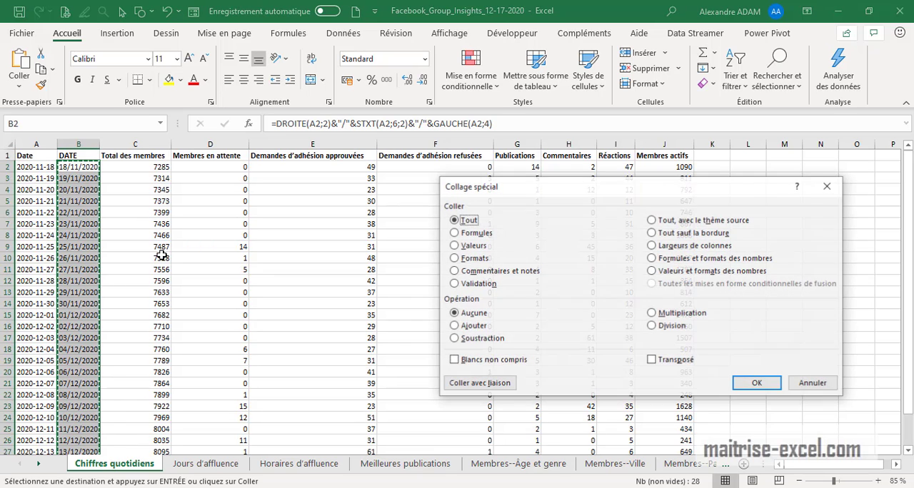
{"action": "left_click", "coordinate": [454, 246]}
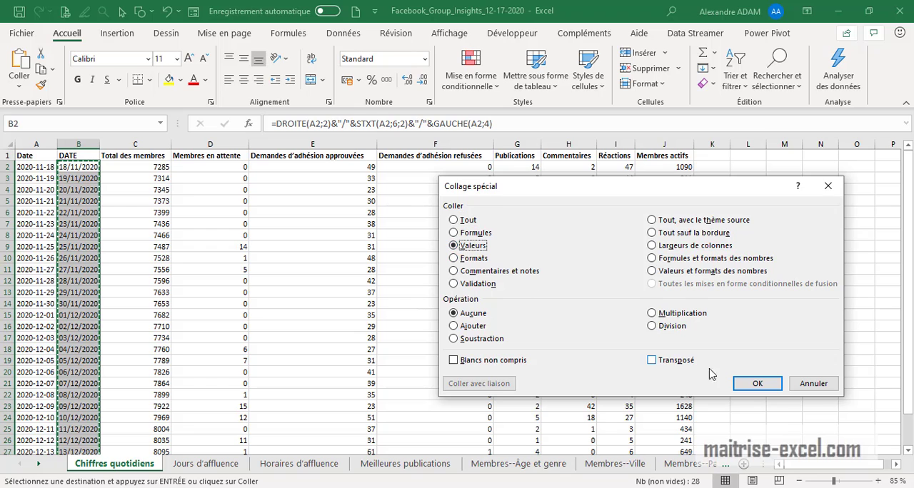
{"action": "left_click", "coordinate": [756, 384]}
{"action": "left_click", "coordinate": [128, 229]}
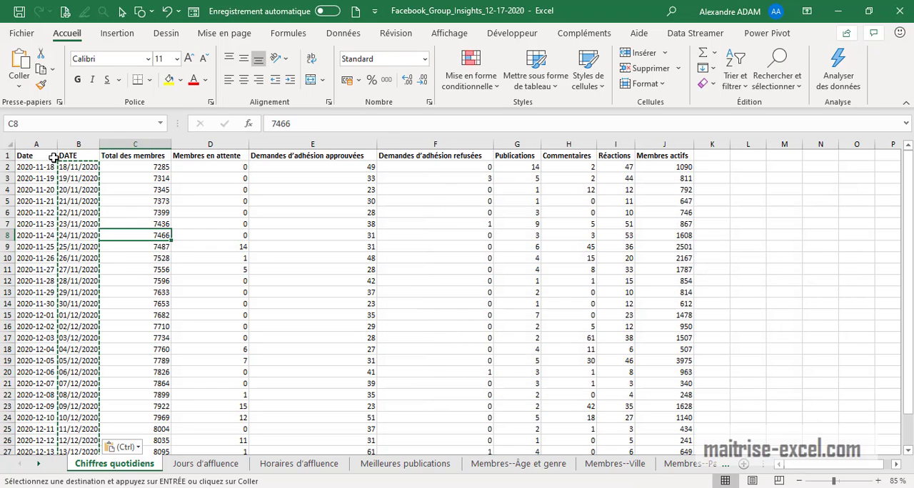
Delete the original Date column A and check the rebuilt dates from the first to the last row
{"action": "left_click", "coordinate": [40, 144]}
{"action": "right_click", "coordinate": [40, 145]}
{"action": "left_click", "coordinate": [85, 276]}
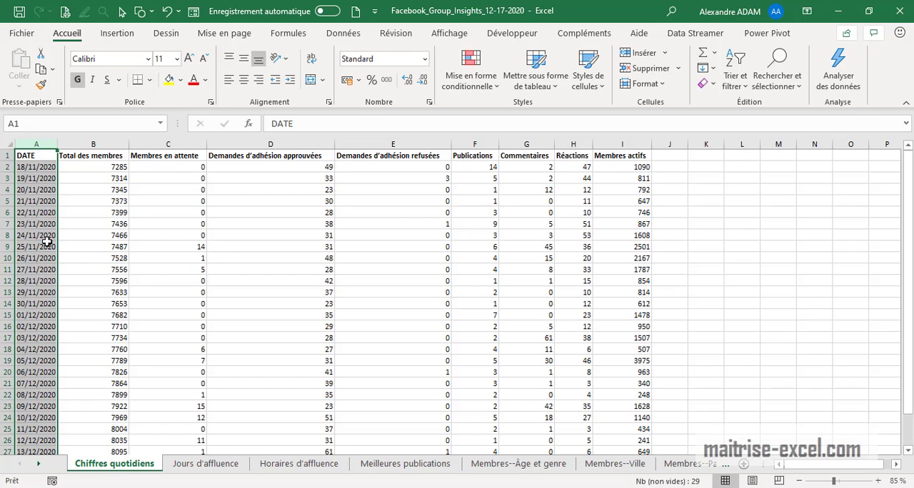
{"action": "scroll", "coordinate": [46, 243], "scroll_direction": "down", "scroll_amount": 6}
{"action": "left_click", "coordinate": [103, 302]}
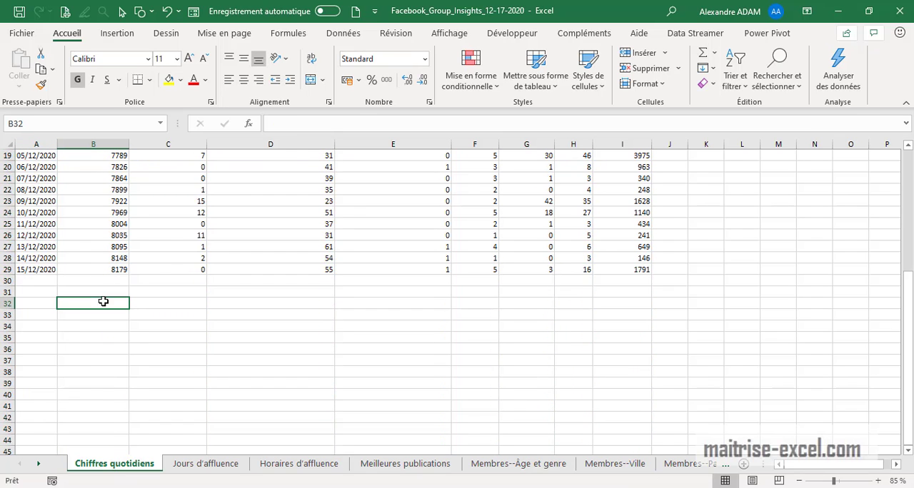
{"action": "scroll", "coordinate": [60, 252], "scroll_direction": "up", "scroll_amount": 4}
{"action": "scroll", "coordinate": [50, 214], "scroll_direction": "up", "scroll_amount": 2}
{"action": "left_click", "coordinate": [40, 169]}
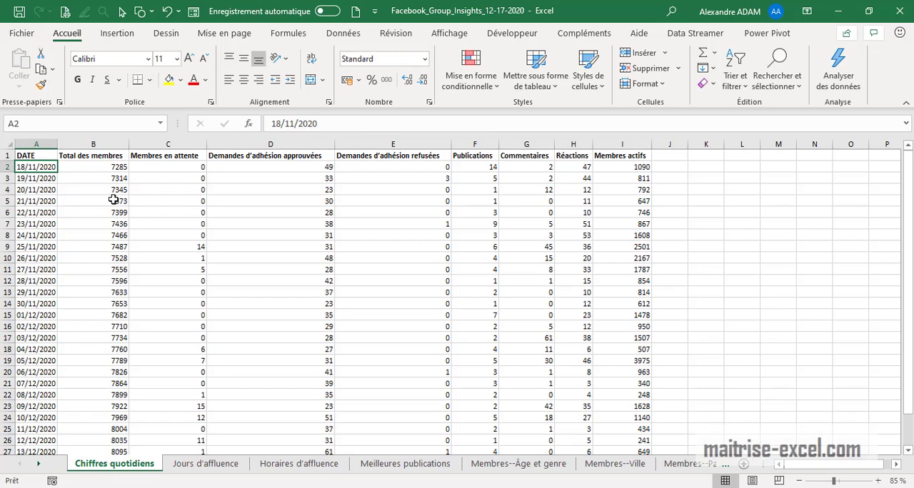
Apply the Date courte number format to the DATE column's values from A2 to the last data row
{"action": "key", "text": "ctrl+shift+Down"}
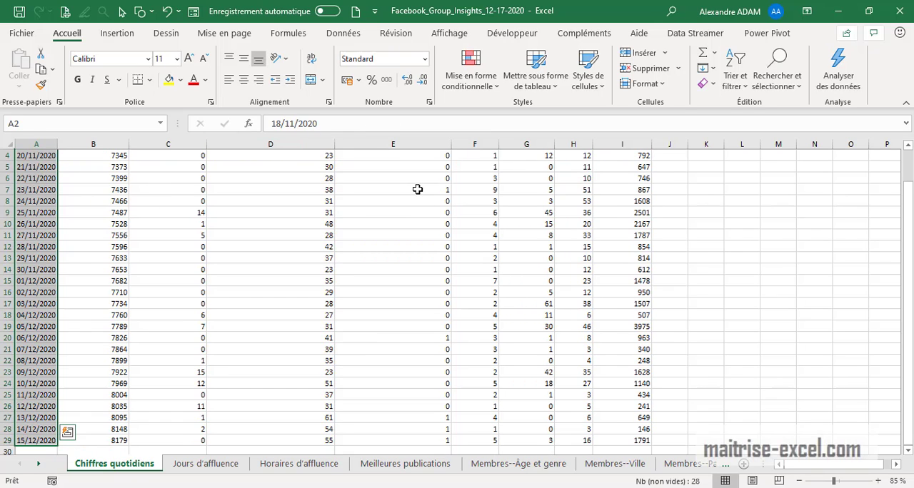
{"action": "left_click", "coordinate": [425, 59]}
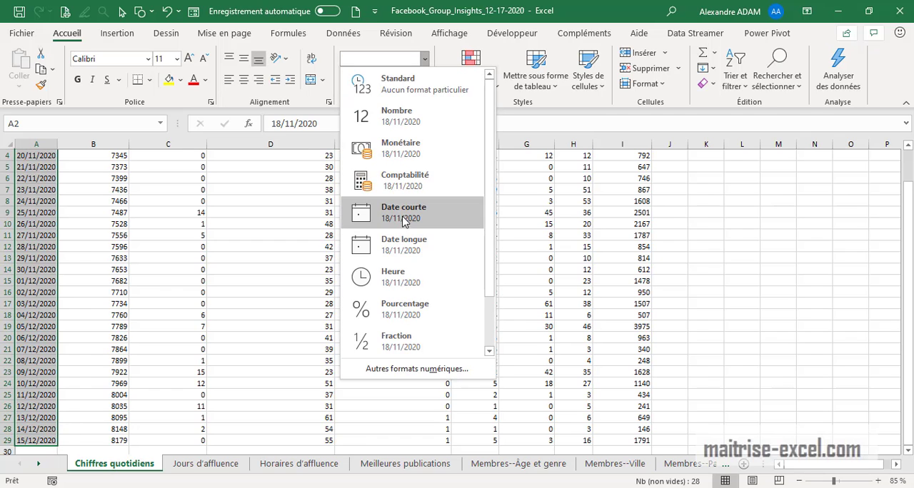
{"action": "left_click", "coordinate": [405, 219]}
{"action": "scroll", "coordinate": [95, 393], "scroll_direction": "down", "scroll_amount": 3}
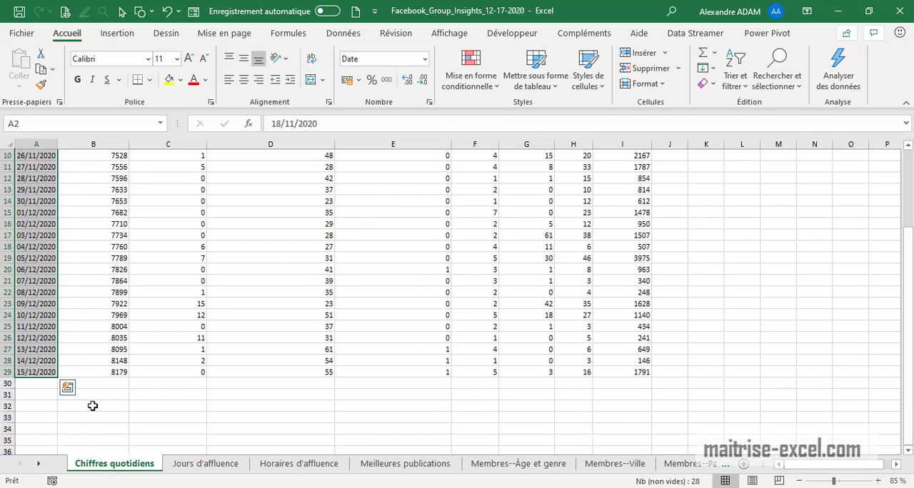
{"action": "left_click", "coordinate": [93, 406]}
Try extending the date series to row 32 from the last two dates, and clear the added cells A30:A32
{"action": "left_click_drag", "start_coordinate": [34, 360], "coordinate": [65, 409]}
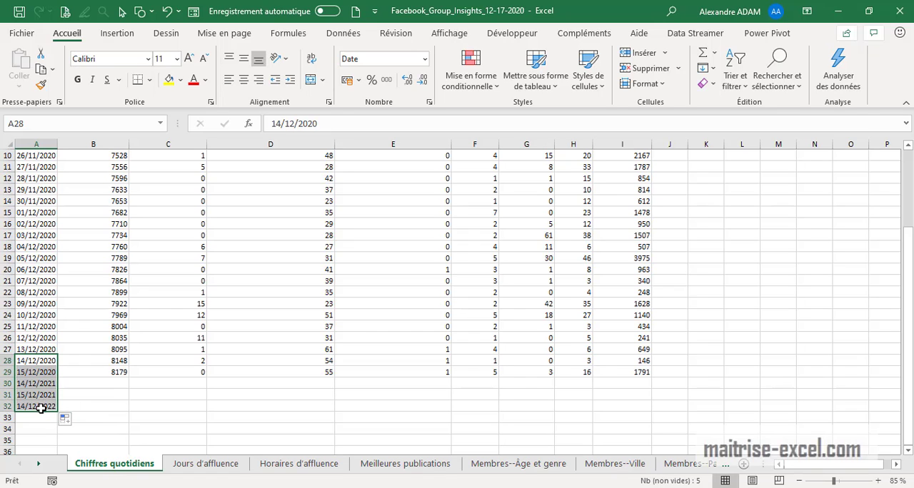
{"action": "left_click", "coordinate": [75, 391]}
{"action": "left_click_drag", "start_coordinate": [55, 384], "coordinate": [52, 407]}
{"action": "key", "text": "Delete"}
{"action": "scroll", "coordinate": [75, 372], "scroll_direction": "up", "scroll_amount": 3}
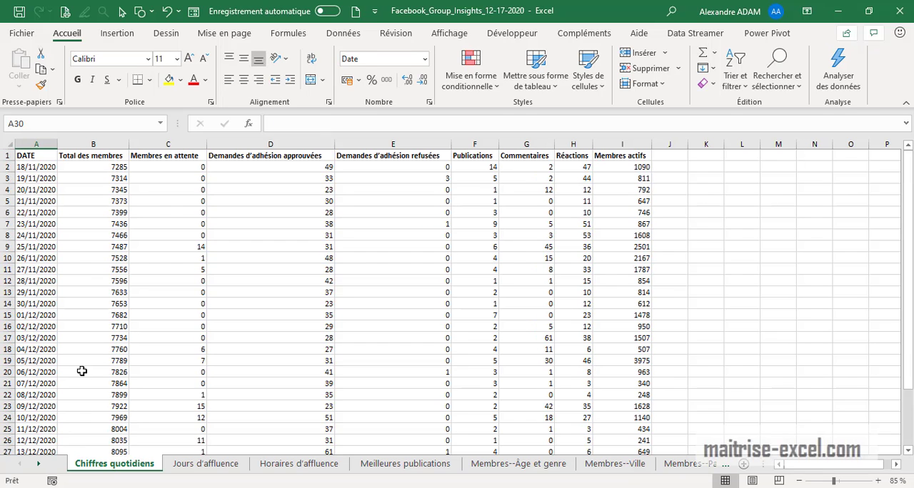
Convert the text dates in A2:A29 into real dates with the Convertir wizard, using Délimité, Tabulation and the Standard column format
{"action": "left_click", "coordinate": [39, 168]}
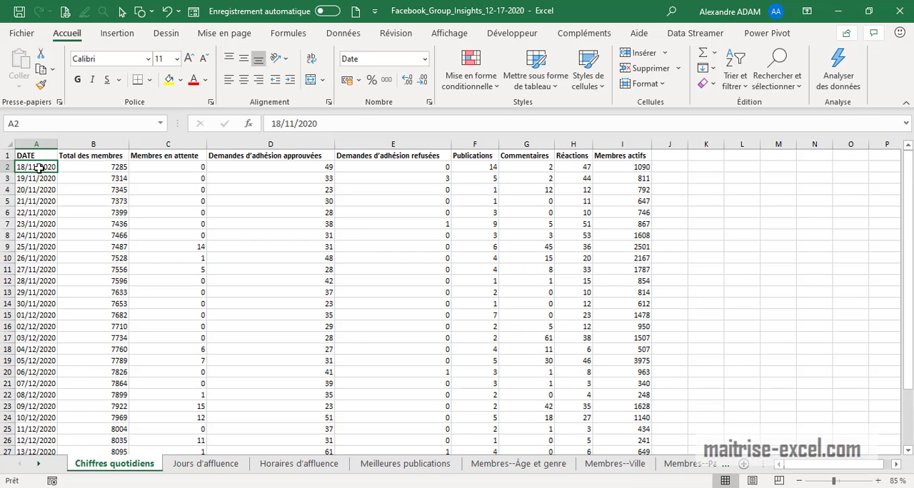
{"action": "key", "text": "ctrl+shift+Down"}
{"action": "scroll", "coordinate": [65, 184], "scroll_direction": "up", "scroll_amount": 1}
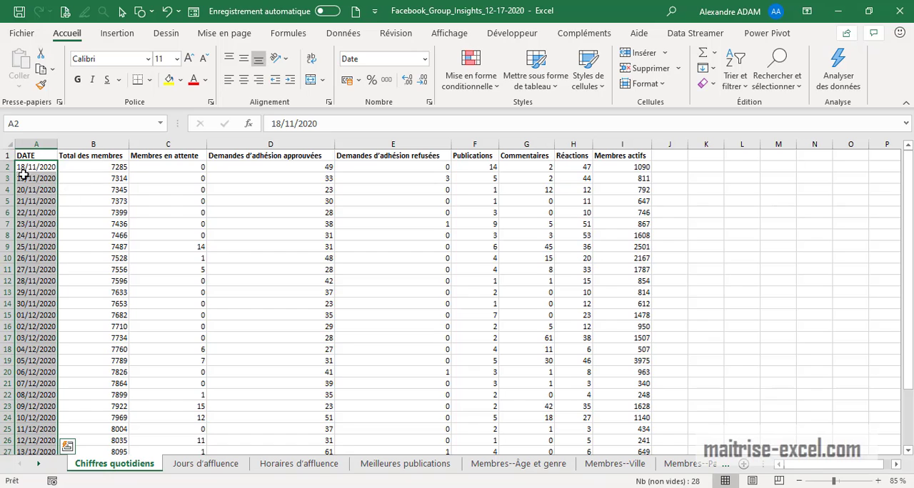
{"action": "scroll", "coordinate": [67, 267], "scroll_direction": "down", "scroll_amount": 3}
{"action": "scroll", "coordinate": [67, 267], "scroll_direction": "up", "scroll_amount": 3}
{"action": "left_click", "coordinate": [343, 33]}
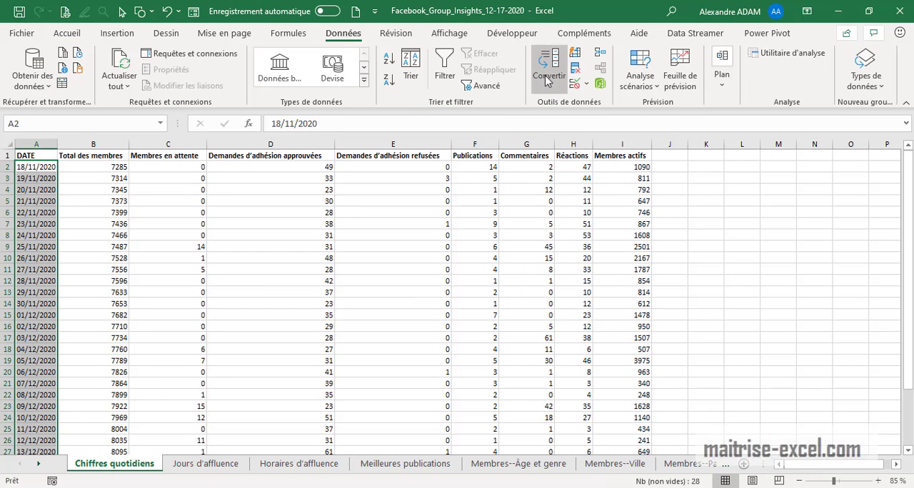
{"action": "left_click", "coordinate": [548, 77]}
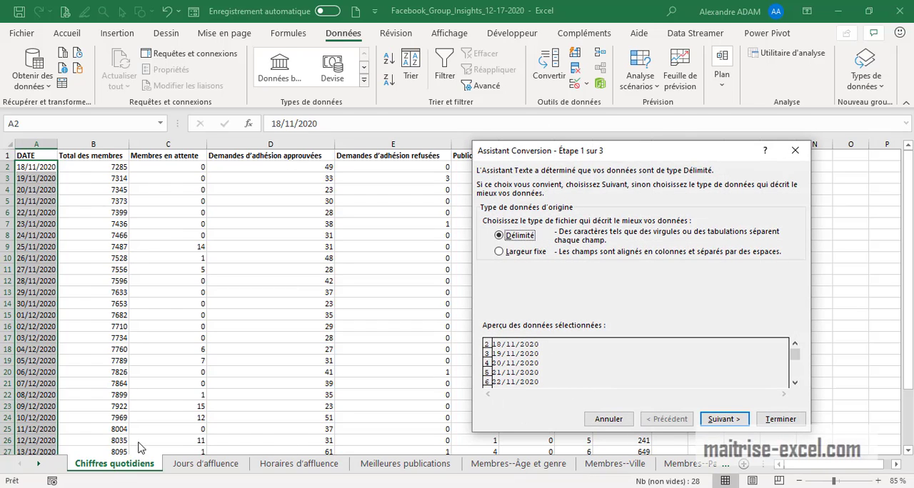
{"action": "left_click", "coordinate": [727, 421]}
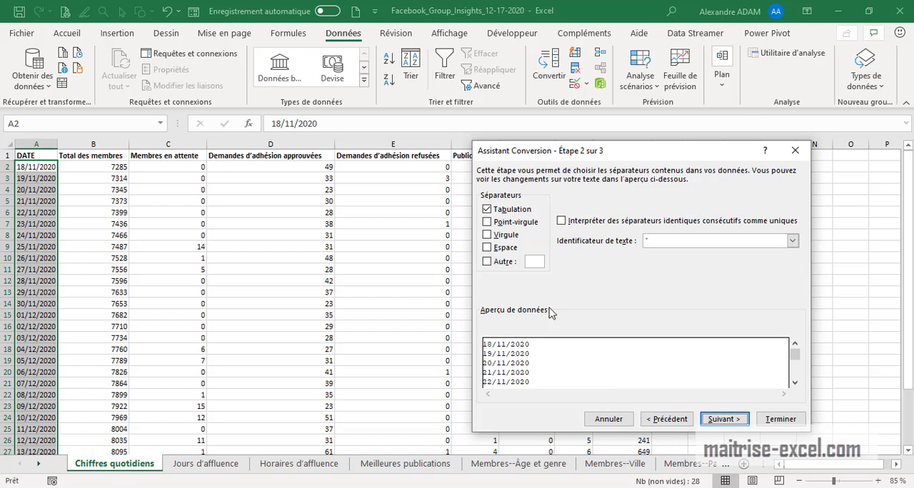
{"action": "left_click", "coordinate": [725, 420]}
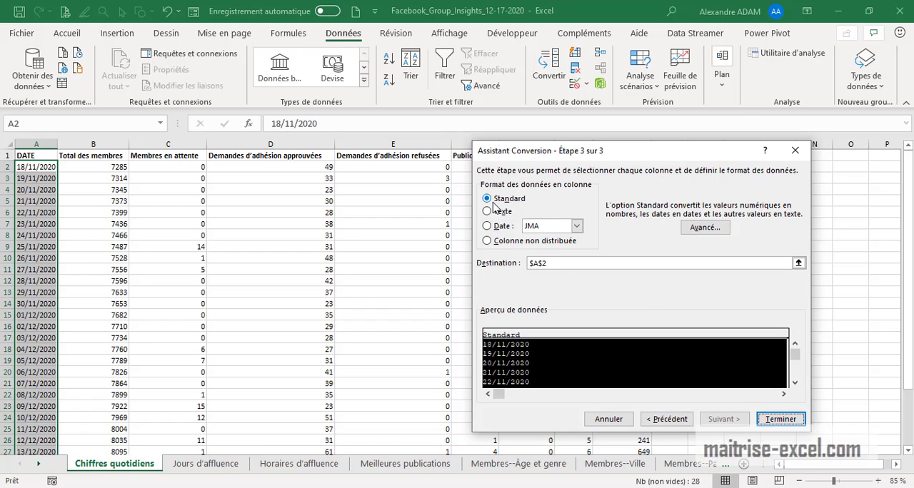
{"action": "left_click", "coordinate": [781, 419]}
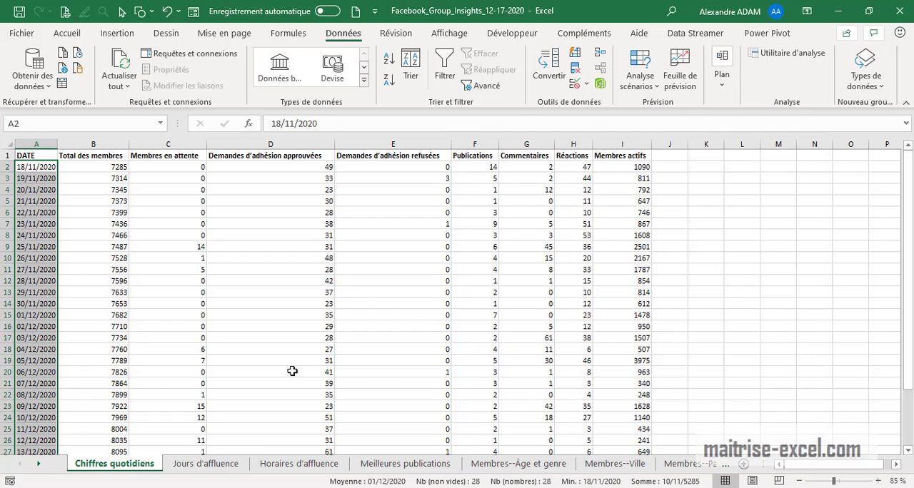
Extend the date series from the last two dates in A28:A29 down to 09/01/2021 in row 54
{"action": "scroll", "coordinate": [292, 371], "scroll_direction": "down", "scroll_amount": 3}
{"action": "left_click", "coordinate": [90, 417]}
{"action": "left_click_drag", "start_coordinate": [36, 360], "coordinate": [52, 421]}
{"action": "scroll", "coordinate": [107, 422], "scroll_direction": "up", "scroll_amount": 6}
{"action": "left_click", "coordinate": [152, 418]}
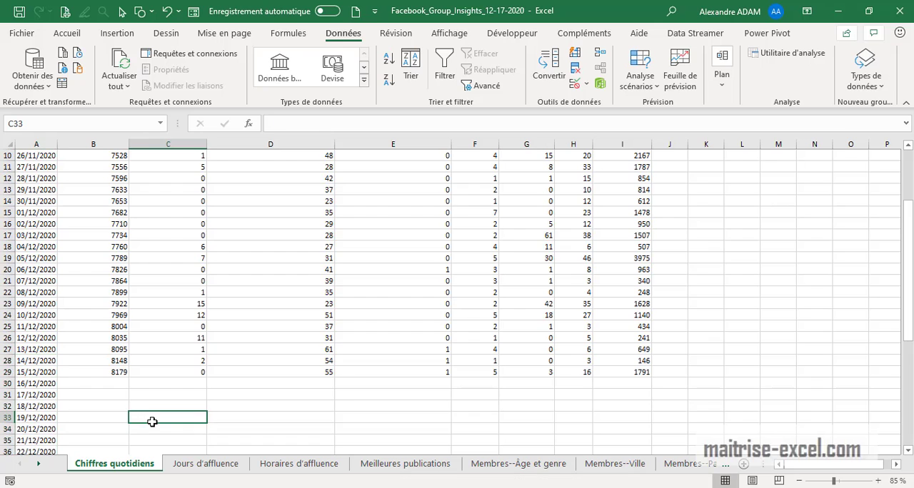
Examine the extended date series below the data and spot-check the converted dates at the start of column A
{"action": "left_click", "coordinate": [160, 387]}
{"action": "scroll", "coordinate": [171, 354], "scroll_direction": "down", "scroll_amount": 2}
{"action": "scroll", "coordinate": [325, 343], "scroll_direction": "up", "scroll_amount": 2}
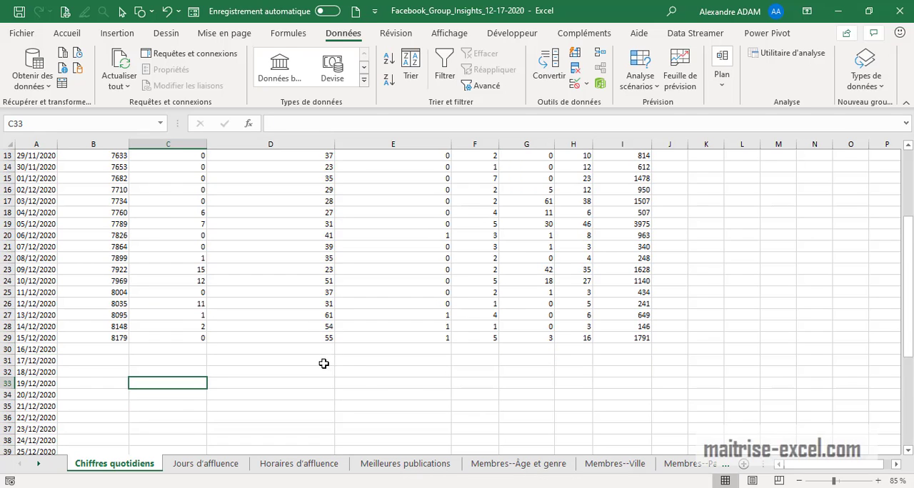
{"action": "left_click_drag", "start_coordinate": [33, 267], "coordinate": [96, 417]}
{"action": "left_click", "coordinate": [337, 403]}
{"action": "scroll", "coordinate": [253, 370], "scroll_direction": "up", "scroll_amount": 4}
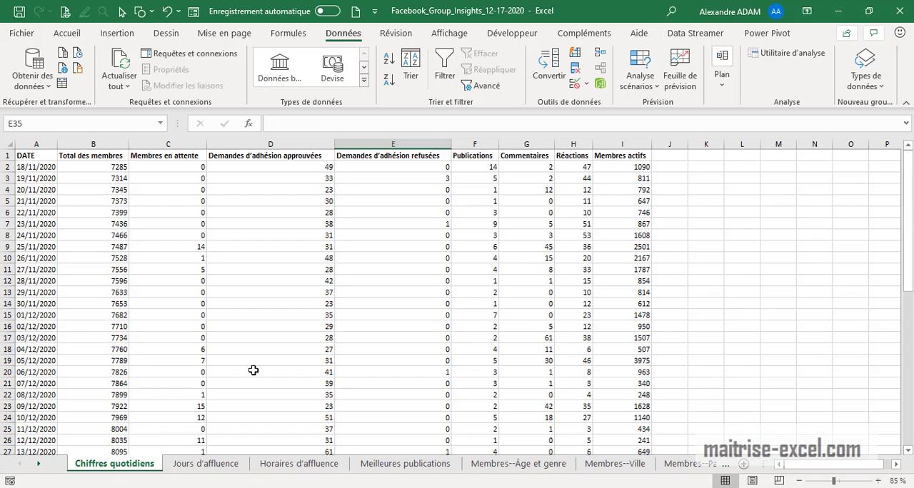
{"action": "left_click_drag", "start_coordinate": [37, 167], "coordinate": [43, 271]}
{"action": "left_click", "coordinate": [27, 167]}
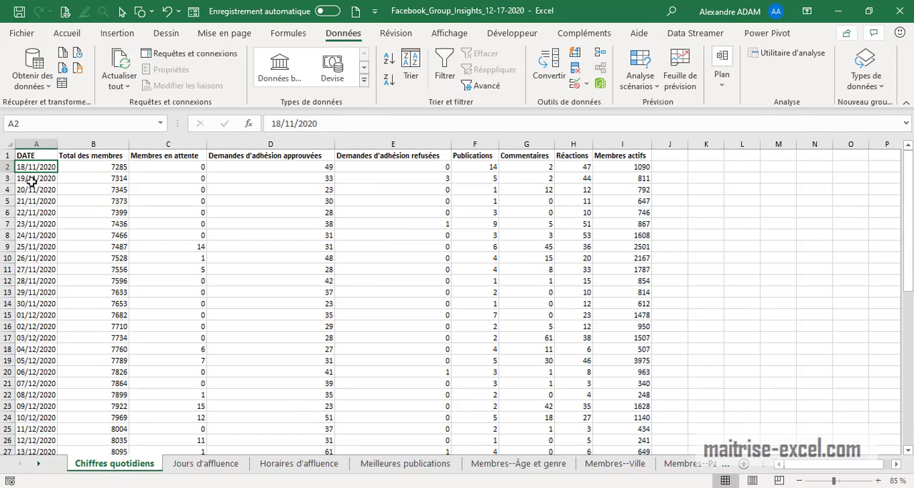
{"action": "left_click", "coordinate": [31, 201]}
{"action": "left_click", "coordinate": [35, 223]}
{"action": "left_click", "coordinate": [50, 258]}
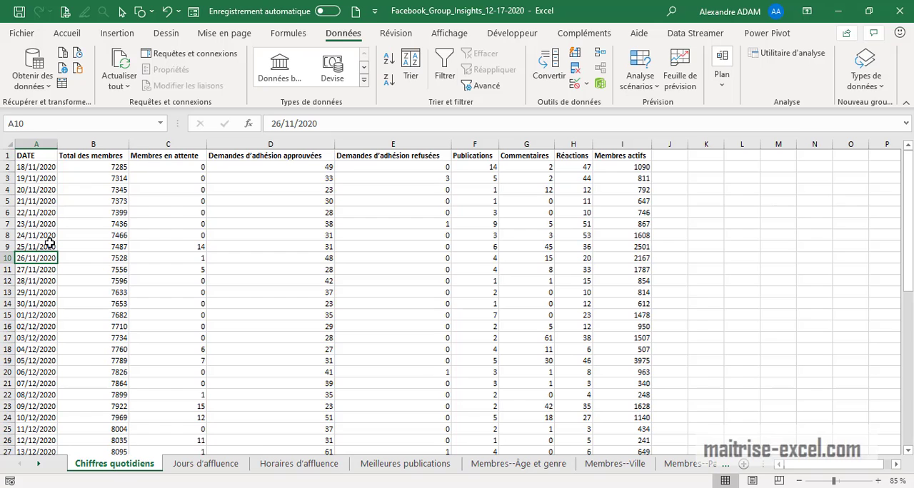
Try a forecast sheet on the dates and Total des membres values in A2:B29
{"action": "left_click_drag", "start_coordinate": [42, 169], "coordinate": [98, 303]}
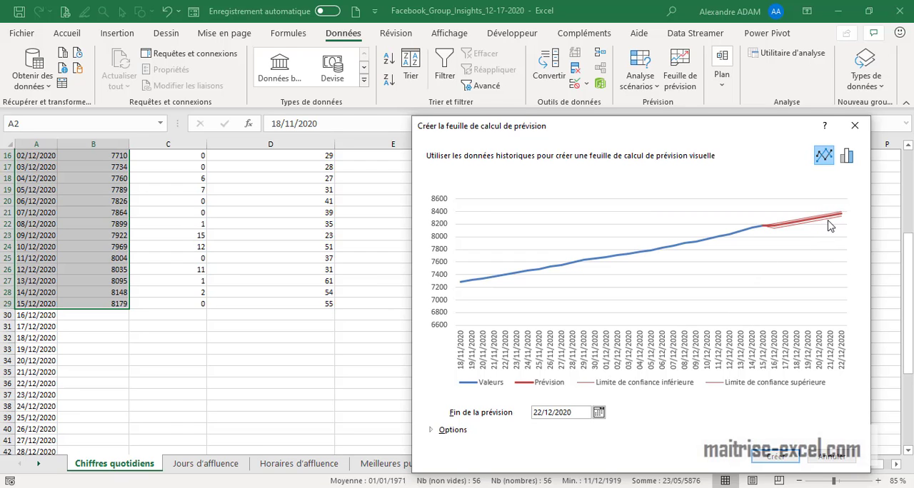
{"action": "left_click", "coordinate": [854, 126]}
{"action": "left_click", "coordinate": [195, 367]}
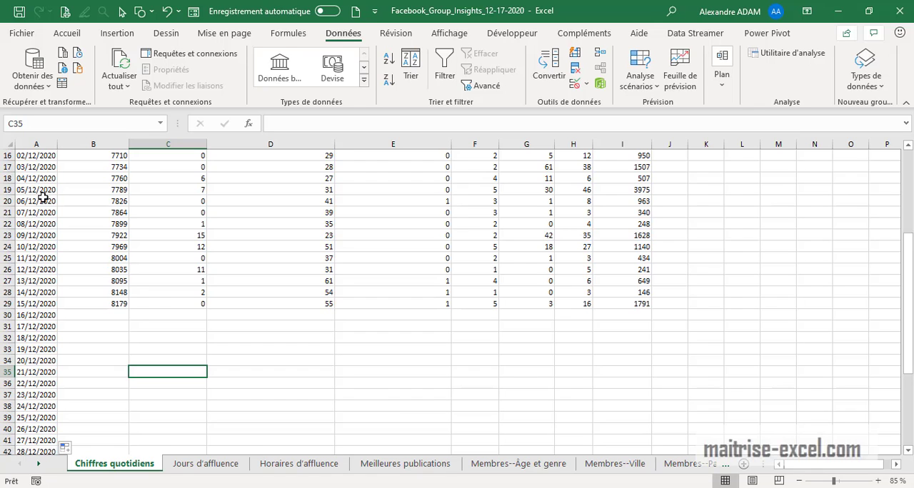
Start a forecast sheet (Feuille de prévision) from the dates and member totals in A15:B54, beginning at 01/12/2020
{"action": "scroll", "coordinate": [42, 198], "scroll_direction": "up", "scroll_amount": 1}
{"action": "left_click_drag", "start_coordinate": [25, 180], "coordinate": [153, 312]}
{"action": "scroll", "coordinate": [155, 333], "scroll_direction": "up", "scroll_amount": 6}
{"action": "scroll", "coordinate": [155, 333], "scroll_direction": "up", "scroll_amount": 3}
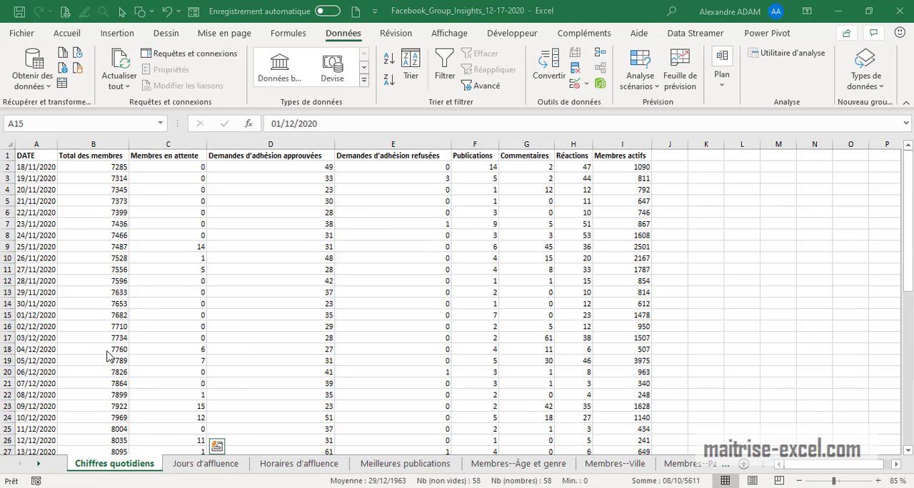
{"action": "scroll", "coordinate": [106, 343], "scroll_direction": "down", "scroll_amount": 4}
{"action": "left_click", "coordinate": [247, 337]}
{"action": "left_click_drag", "start_coordinate": [45, 179], "coordinate": [105, 428]}
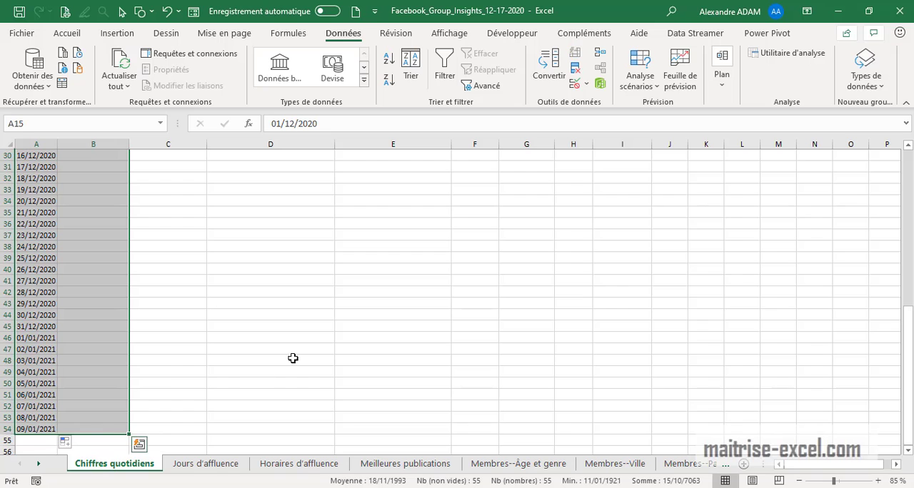
{"action": "left_click", "coordinate": [680, 79]}
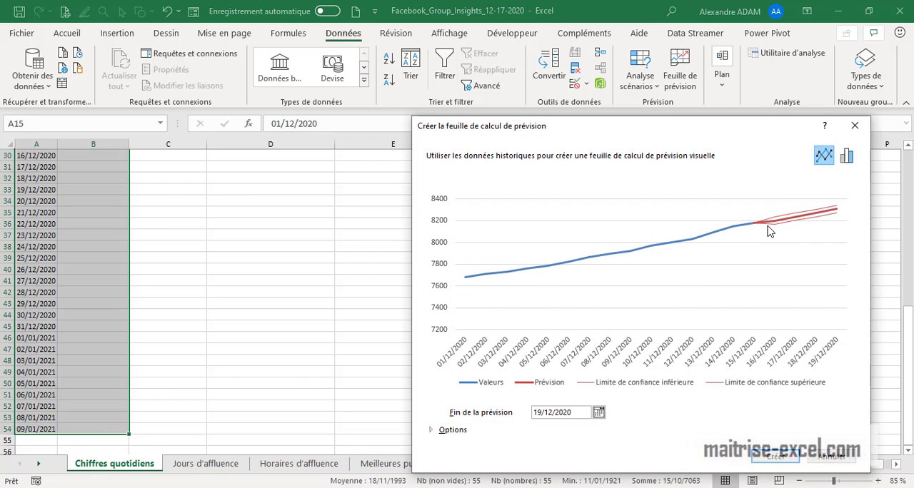
Set the forecast's end date to 03/02/2021, moving the dialog so that its whole calendar can be reached
{"action": "left_click", "coordinate": [598, 413]}
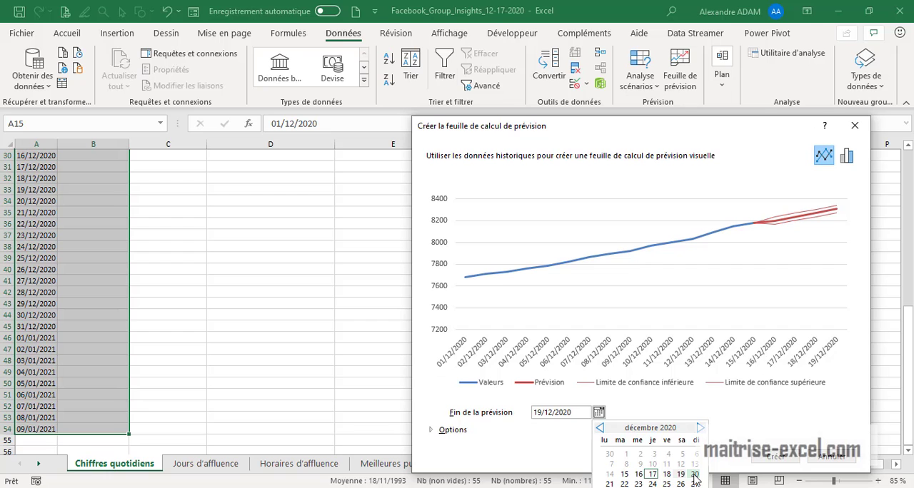
{"action": "left_click", "coordinate": [682, 139]}
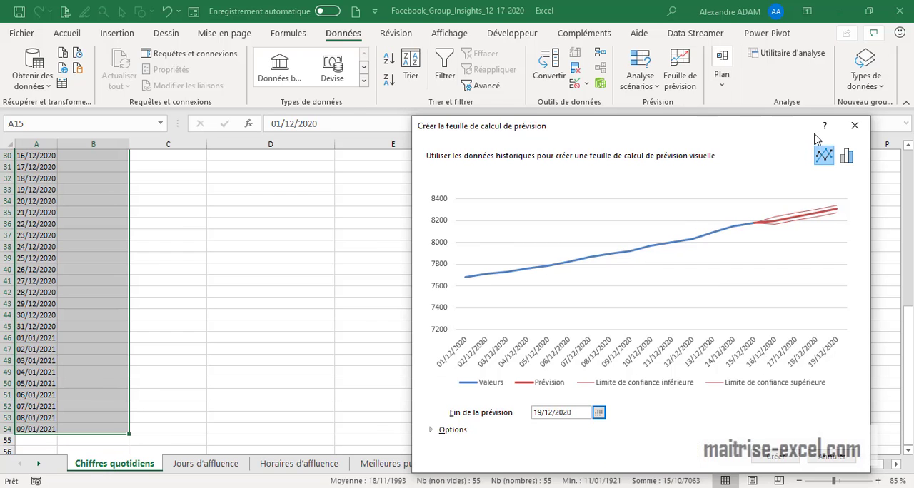
{"action": "left_click_drag", "start_coordinate": [772, 131], "coordinate": [591, 16]}
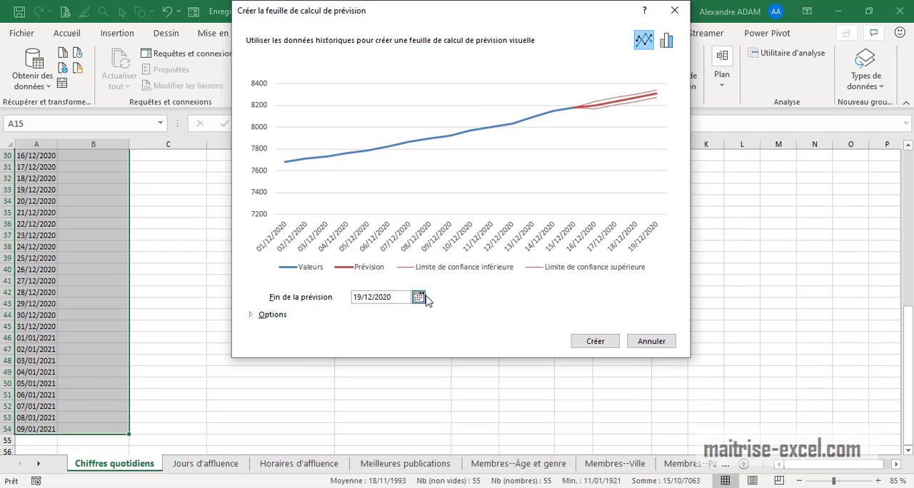
{"action": "left_click", "coordinate": [418, 297]}
{"action": "left_click", "coordinate": [523, 315]}
{"action": "left_click", "coordinate": [522, 315]}
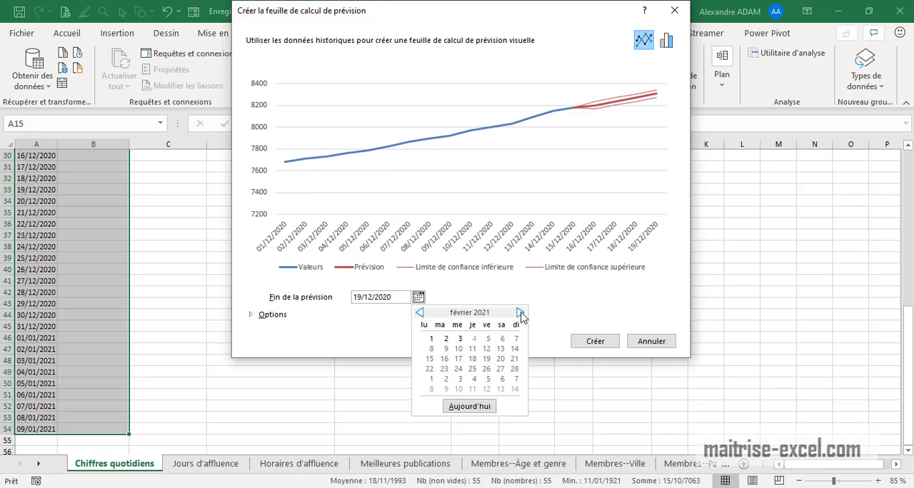
{"action": "left_click", "coordinate": [461, 340]}
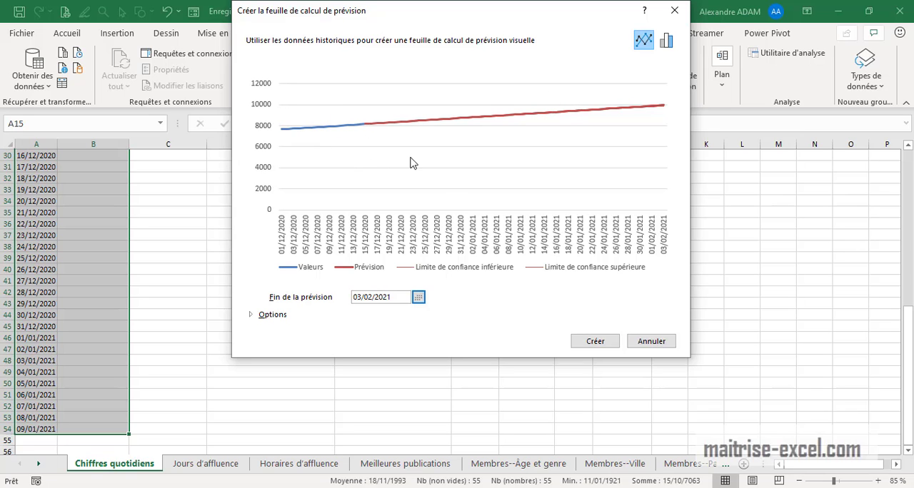
Expand the forecast options and examine the available settings, including how duplicates are grouped
{"action": "left_click", "coordinate": [251, 314]}
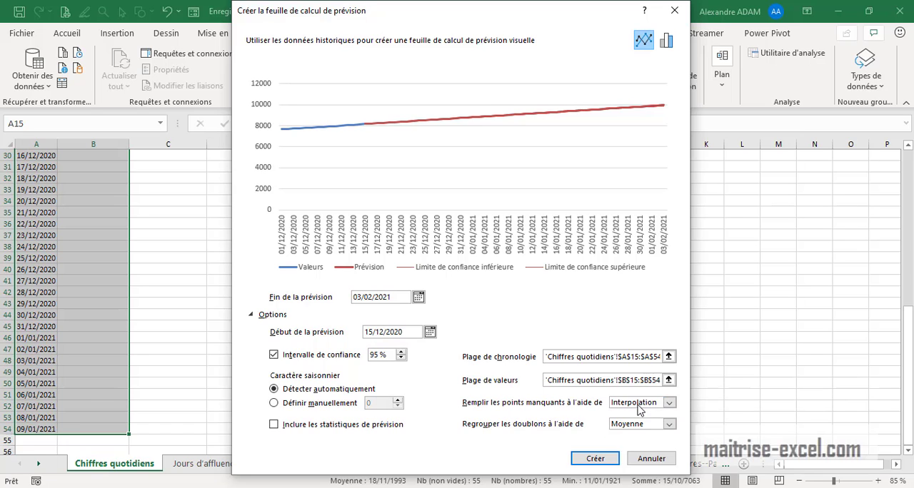
{"action": "left_click", "coordinate": [670, 425]}
{"action": "left_click", "coordinate": [669, 424]}
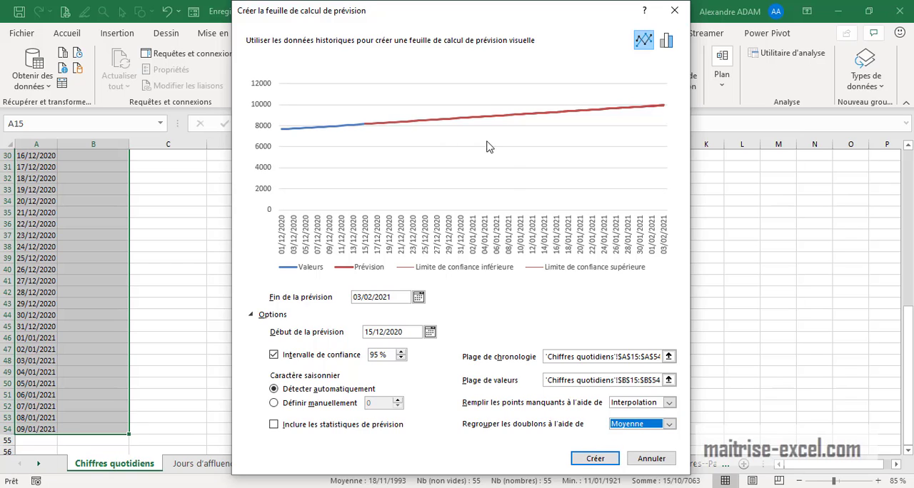
Preview the forecast as a column chart, switch back to the line chart and create the forecast sheet
{"action": "left_click", "coordinate": [667, 41]}
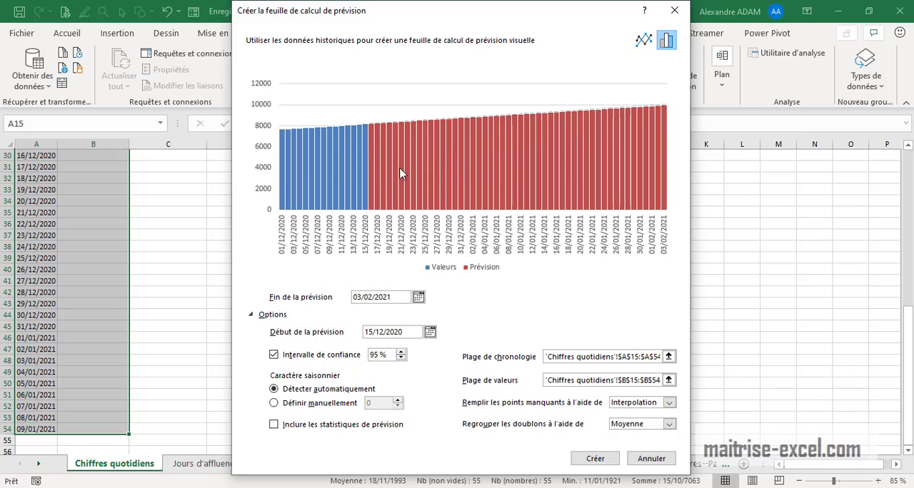
{"action": "left_click", "coordinate": [645, 42]}
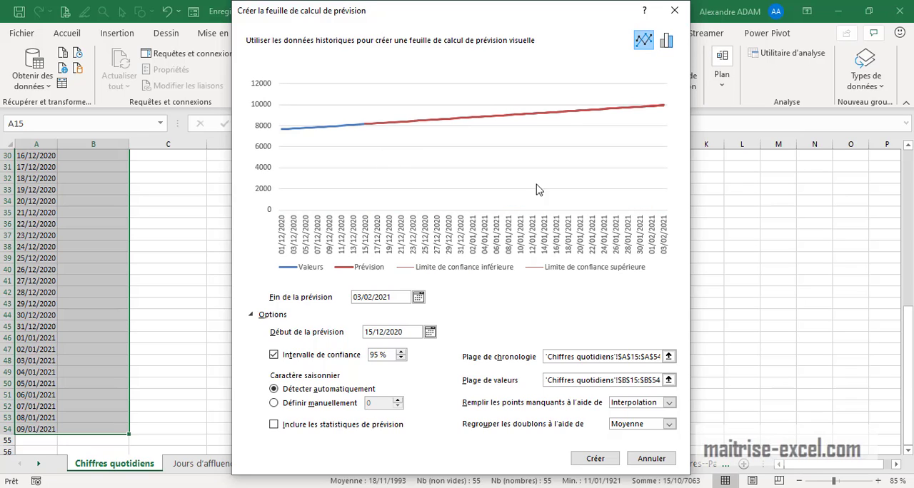
{"action": "left_click", "coordinate": [595, 458]}
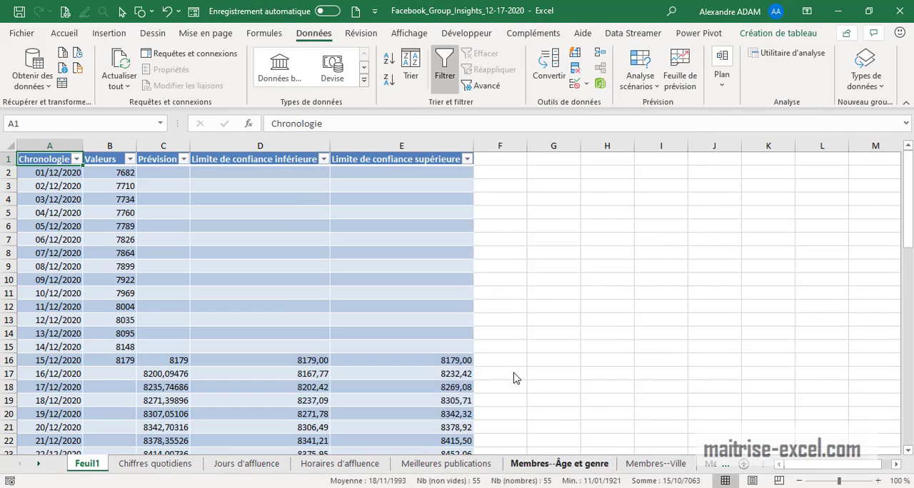
Place the forecast chart beside the forecast table and examine the predicted values from 16/12/2020 onward
{"action": "left_click_drag", "start_coordinate": [532, 207], "coordinate": [711, 170]}
{"action": "scroll", "coordinate": [257, 349], "scroll_direction": "down", "scroll_amount": 5}
{"action": "scroll", "coordinate": [258, 349], "scroll_direction": "up", "scroll_amount": 3}
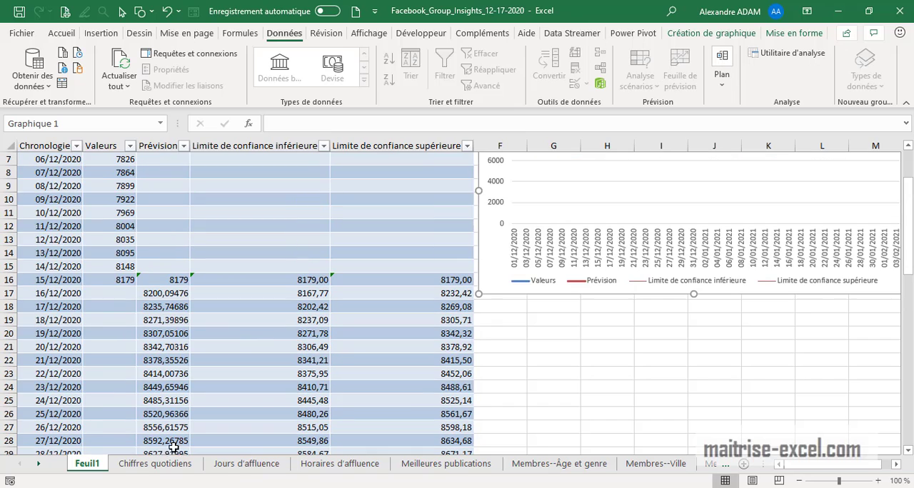
{"action": "left_click", "coordinate": [68, 294]}
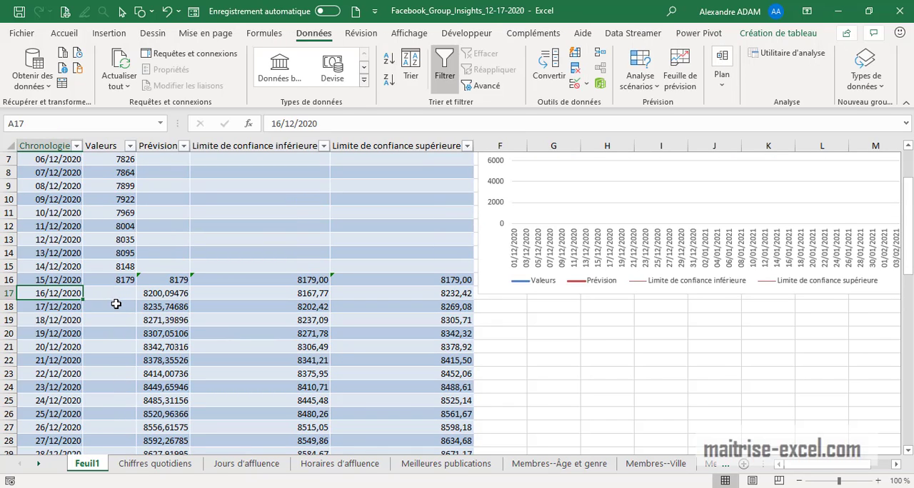
{"action": "left_click", "coordinate": [60, 321]}
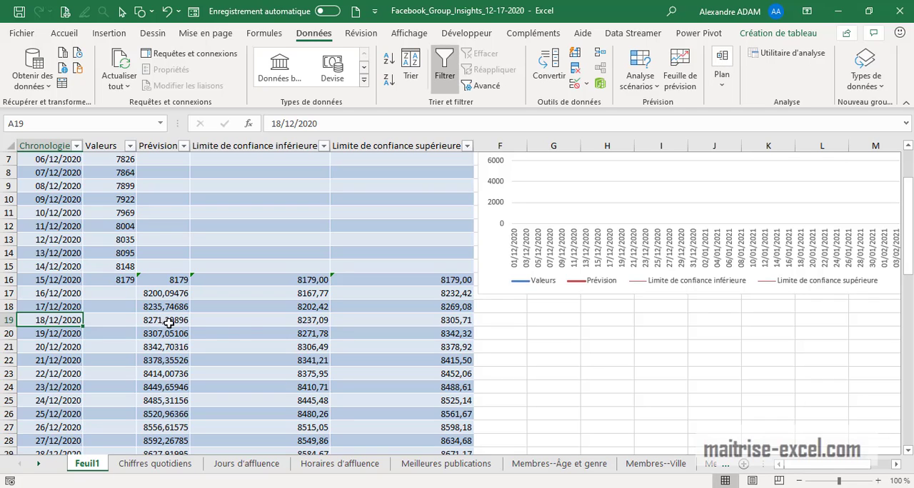
Examine the lower and upper confidence limits and their formulas for 18/12/2020 and for the final forecast date, 03/02/2021
{"action": "left_click", "coordinate": [259, 322]}
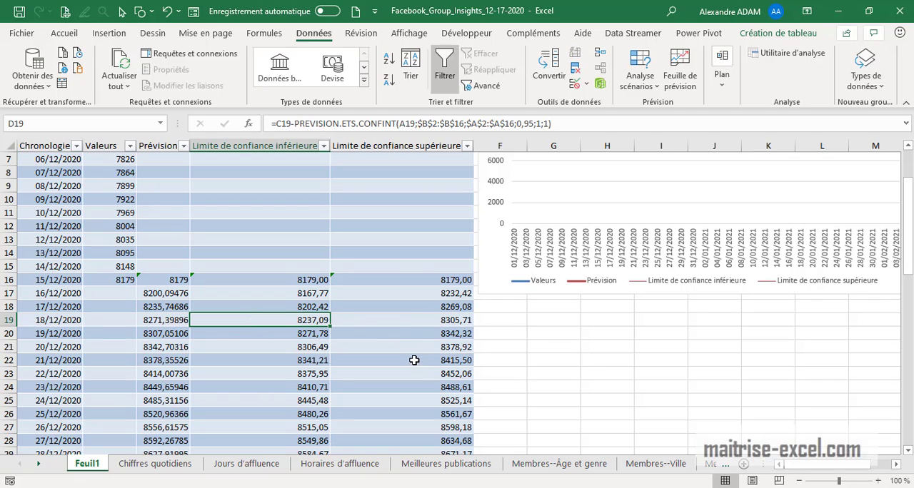
{"action": "left_click", "coordinate": [406, 325]}
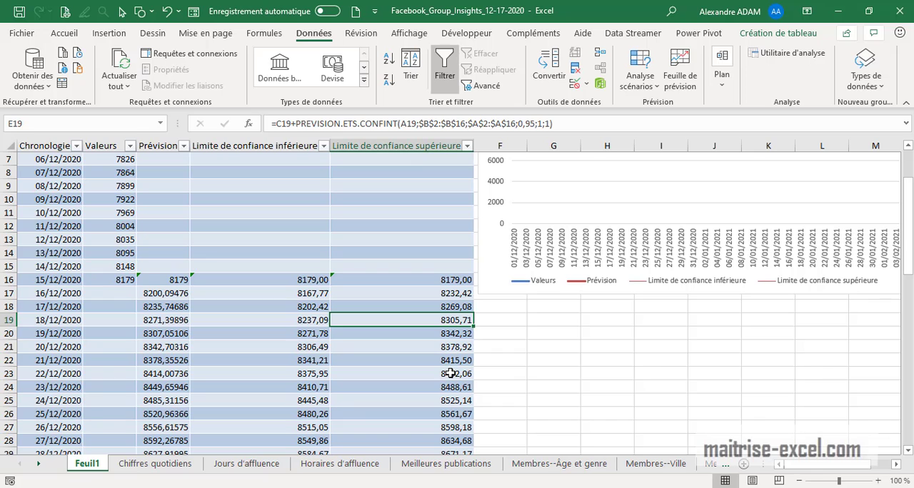
{"action": "scroll", "coordinate": [428, 377], "scroll_direction": "down", "scroll_amount": 20}
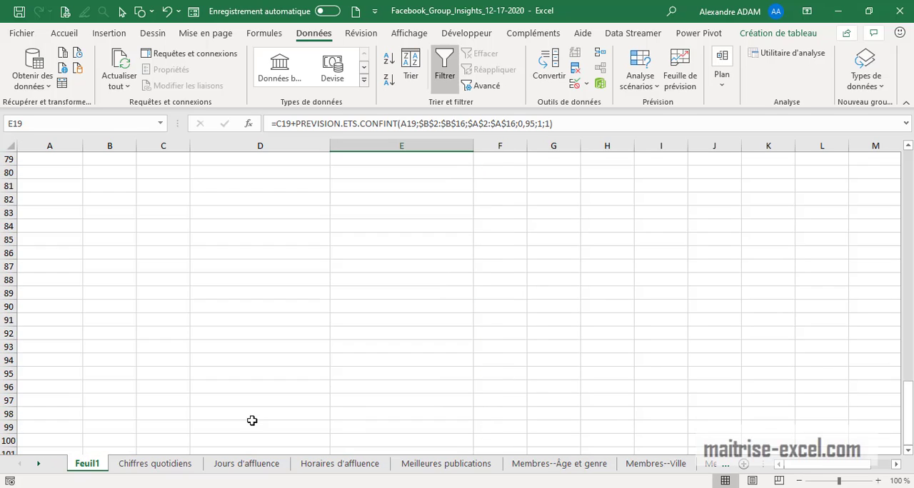
{"action": "scroll", "coordinate": [259, 424], "scroll_direction": "up", "scroll_amount": 7}
{"action": "scroll", "coordinate": [275, 427], "scroll_direction": "up", "scroll_amount": 3}
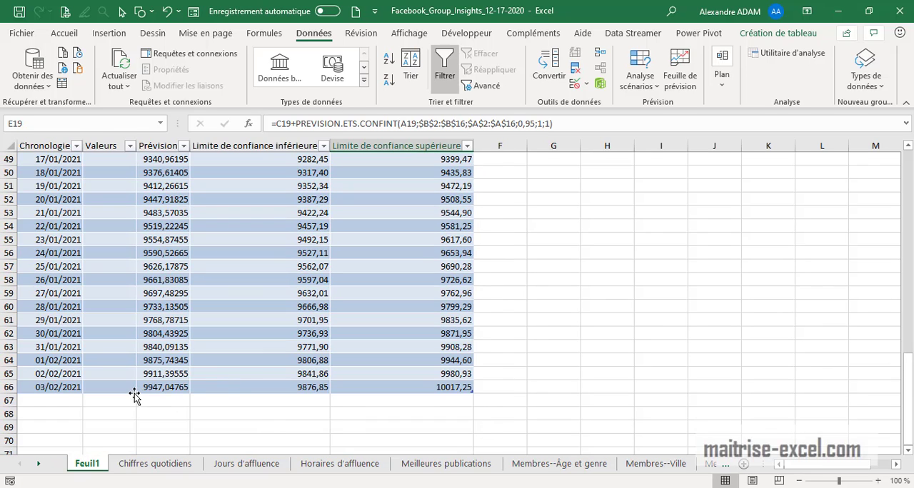
{"action": "left_click", "coordinate": [241, 387]}
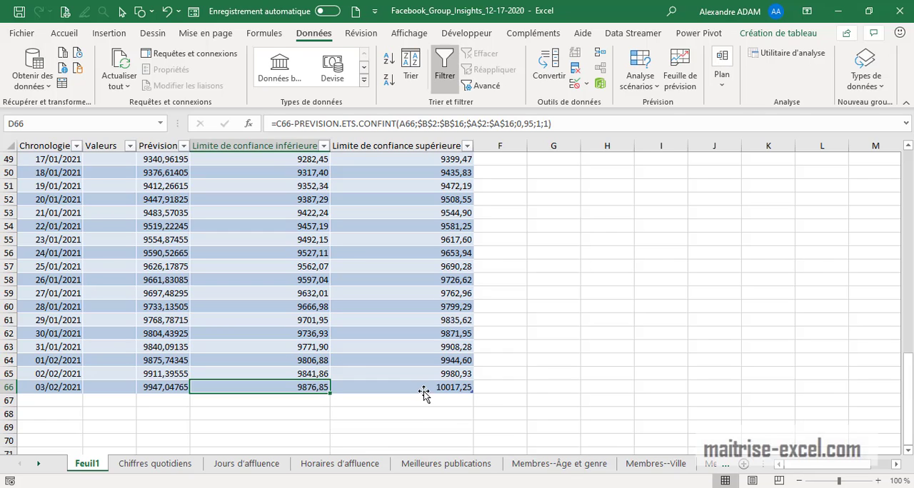
{"action": "left_click", "coordinate": [423, 392]}
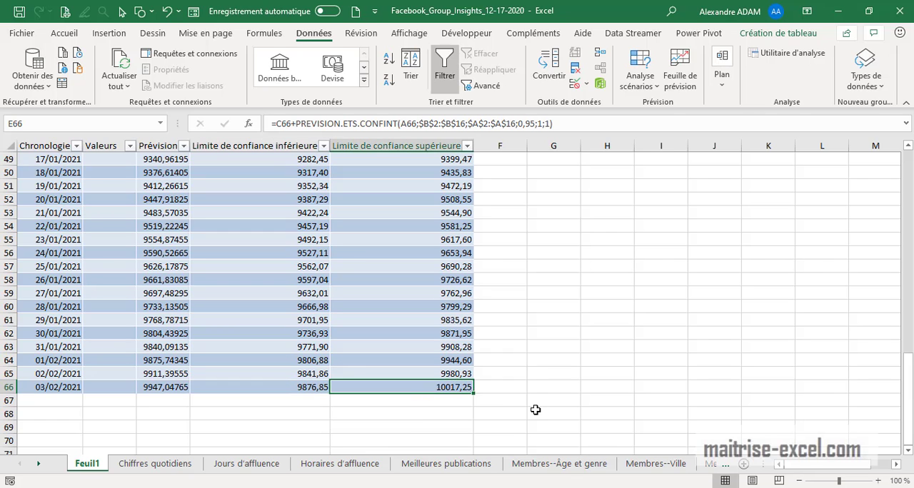
On the Chiffres quotidiens sheet, select the dates from 11/12/2020 to 25/12/2020 with their member totals, range A25:B39
{"action": "left_click", "coordinate": [177, 465]}
{"action": "scroll", "coordinate": [216, 406], "scroll_direction": "up", "scroll_amount": 9}
{"action": "scroll", "coordinate": [227, 405], "scroll_direction": "down", "scroll_amount": 4}
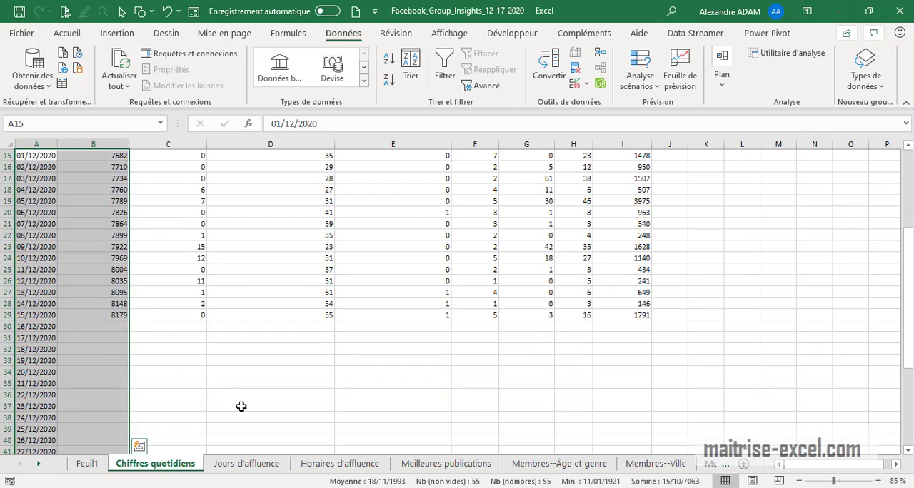
{"action": "left_click", "coordinate": [241, 407]}
{"action": "left_click_drag", "start_coordinate": [40, 247], "coordinate": [97, 385]}
{"action": "left_click", "coordinate": [230, 392]}
{"action": "left_click", "coordinate": [22, 271]}
{"action": "left_click_drag", "start_coordinate": [34, 269], "coordinate": [106, 384]}
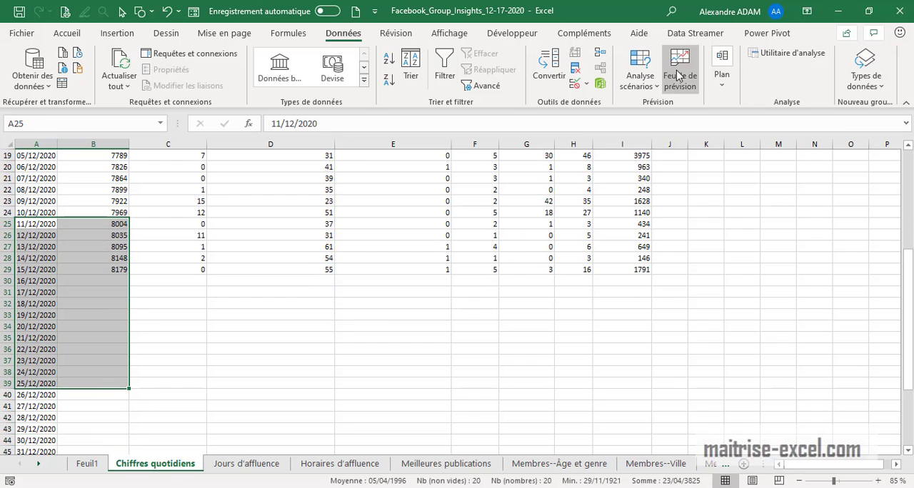
Create a forecast sheet from the selected range with the forecast ending on 03/02/2021
{"action": "left_click", "coordinate": [679, 76]}
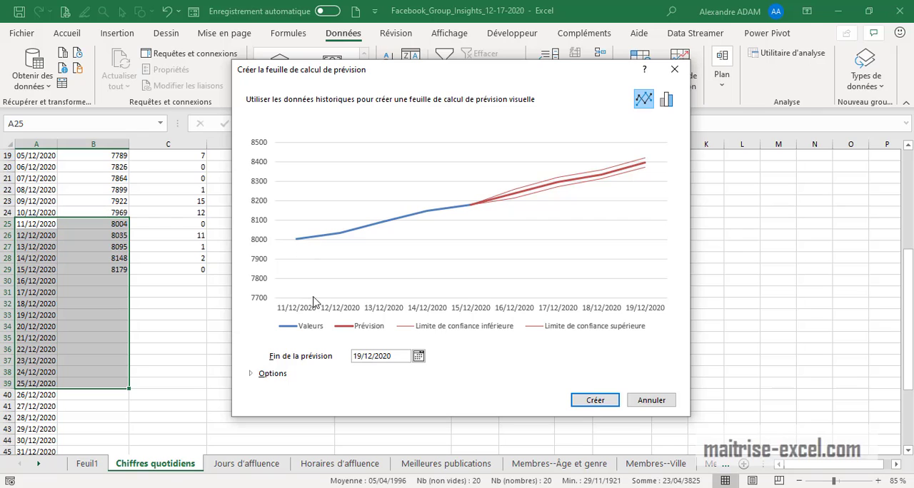
{"action": "left_click", "coordinate": [418, 356]}
{"action": "left_click", "coordinate": [520, 372]}
{"action": "left_click", "coordinate": [521, 372]}
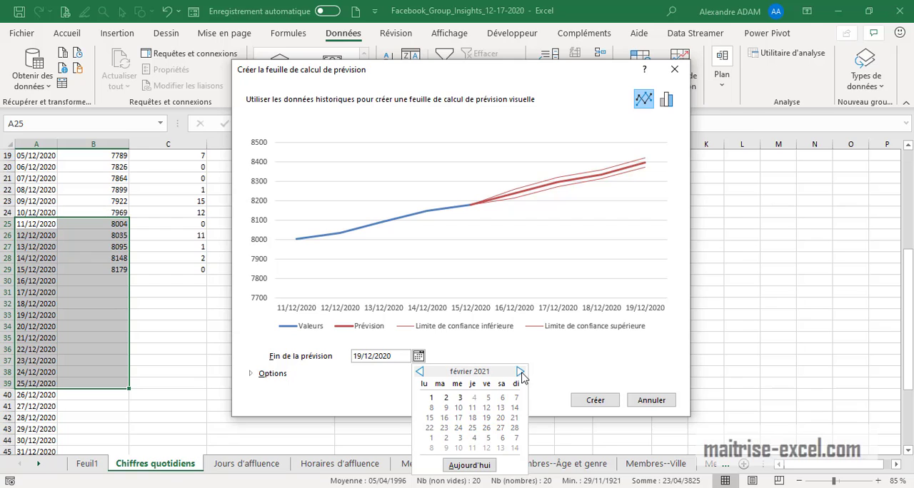
{"action": "left_click", "coordinate": [460, 398]}
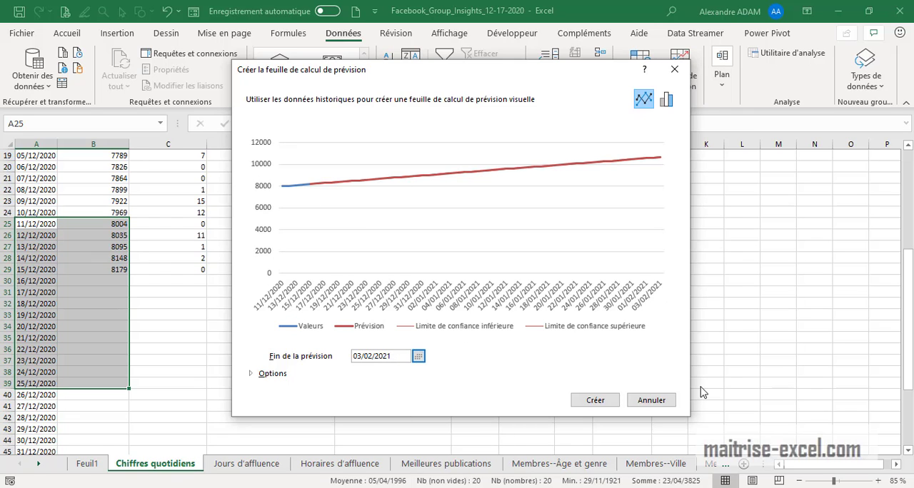
{"action": "left_click", "coordinate": [595, 401]}
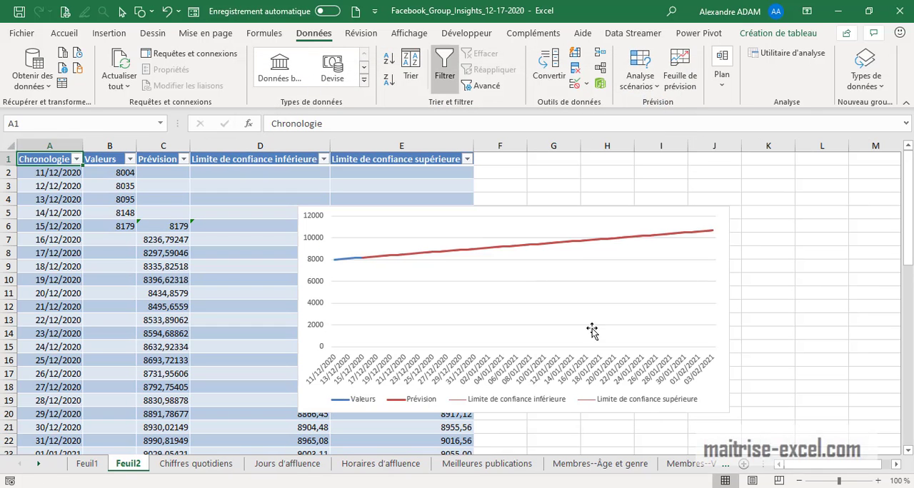
Move the new forecast chart off the table into the empty columns beside it, starting at column F
{"action": "left_click", "coordinate": [557, 218]}
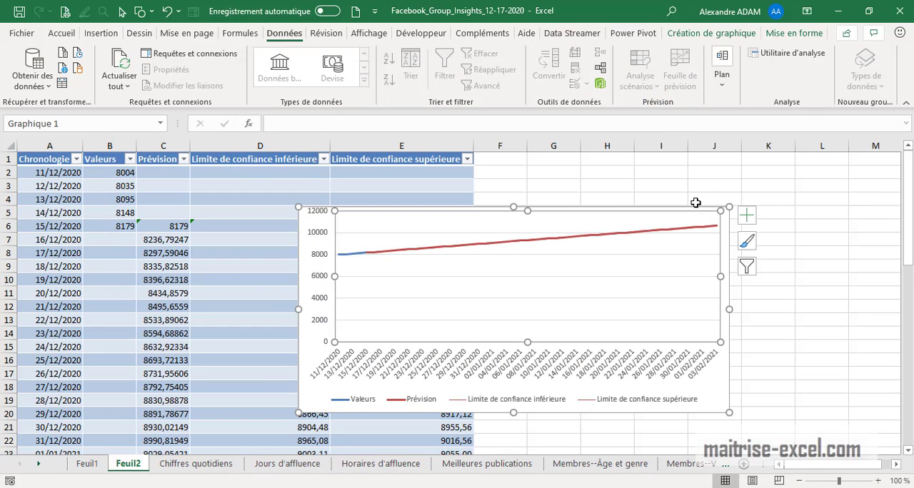
{"action": "left_click_drag", "start_coordinate": [696, 207], "coordinate": [755, 217]}
{"action": "left_click_drag", "start_coordinate": [810, 468], "coordinate": [788, 464]}
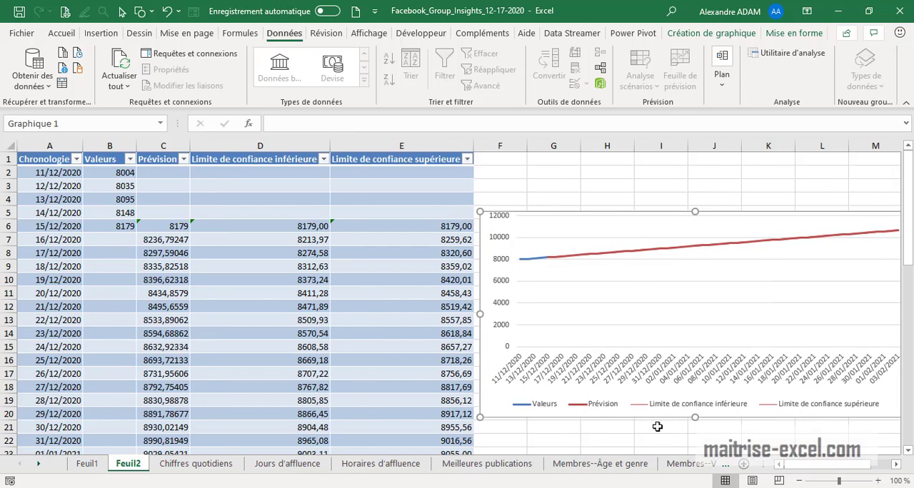
Examine the second forecast's predicted values down to 03/02/2021, including its lower and upper confidence limit columns
{"action": "scroll", "coordinate": [173, 433], "scroll_direction": "down", "scroll_amount": 7}
{"action": "scroll", "coordinate": [164, 407], "scroll_direction": "down", "scroll_amount": 7}
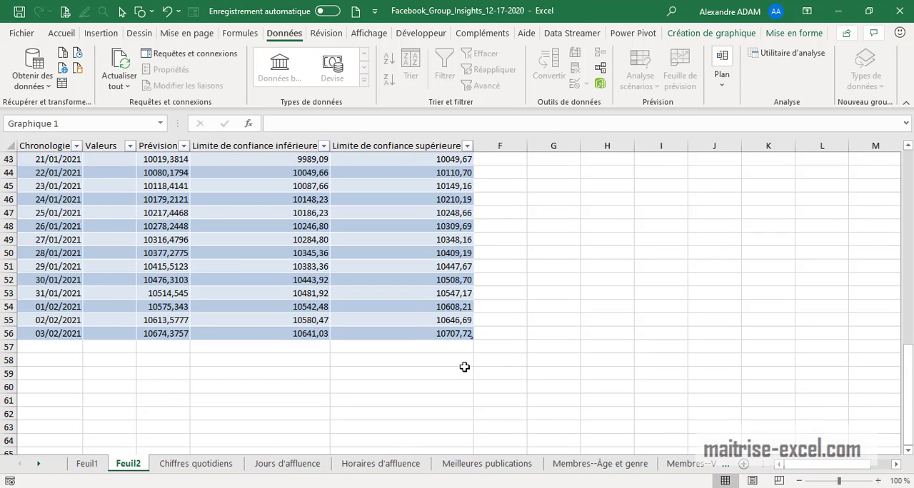
{"action": "scroll", "coordinate": [461, 368], "scroll_direction": "up", "scroll_amount": 6}
{"action": "scroll", "coordinate": [455, 372], "scroll_direction": "up", "scroll_amount": 8}
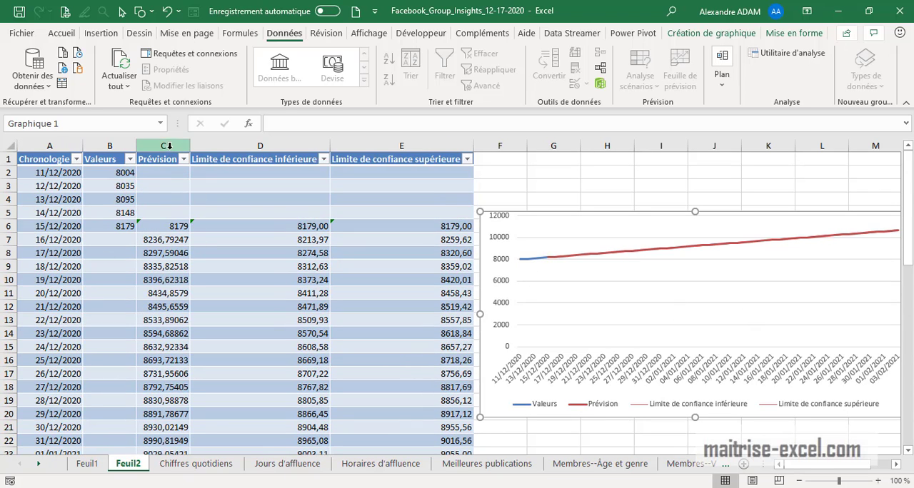
{"action": "left_click_drag", "start_coordinate": [207, 148], "coordinate": [402, 147]}
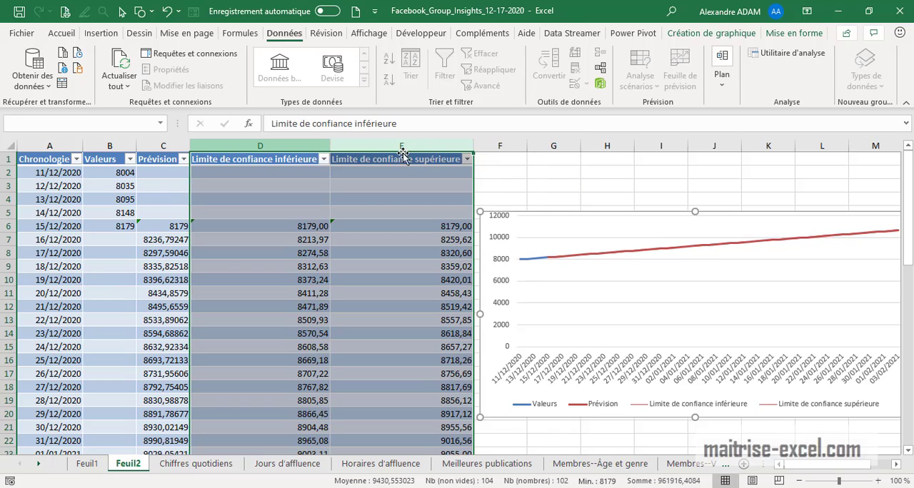
{"action": "right_click", "coordinate": [139, 469]}
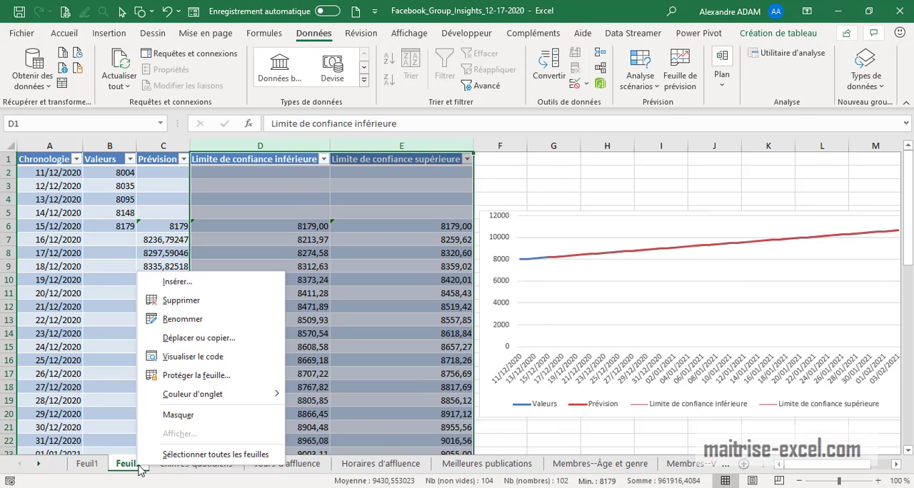
{"action": "left_click", "coordinate": [196, 468]}
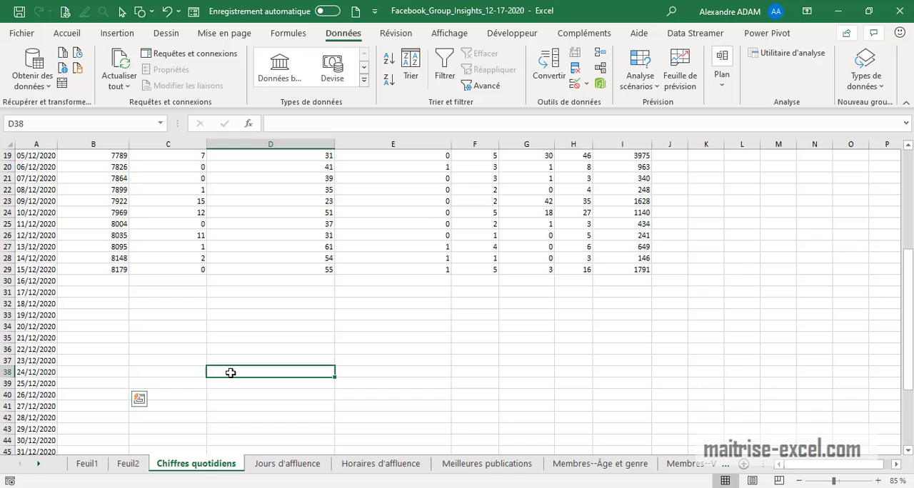
On the Jours d'affluence sheet, start a conditional formatting rule for B2:B8 that formats only cells that contain a given value
{"action": "left_click", "coordinate": [286, 466]}
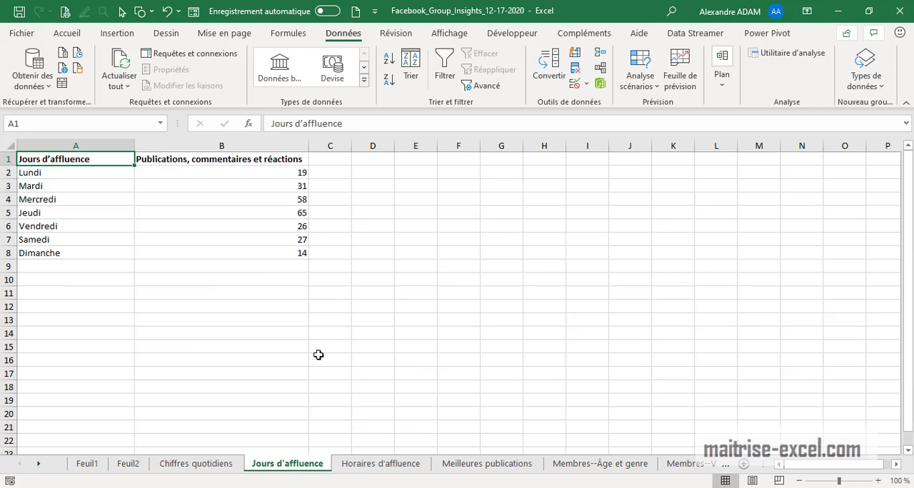
{"action": "left_click_drag", "start_coordinate": [319, 361], "coordinate": [328, 348]}
{"action": "mouse_move", "coordinate": [216, 241]}
{"action": "left_mouse_down"}
{"action": "mouse_move", "coordinate": [193, 188]}
{"action": "mouse_move", "coordinate": [216, 255]}
{"action": "left_mouse_up"}
{"action": "left_click", "coordinate": [68, 33]}
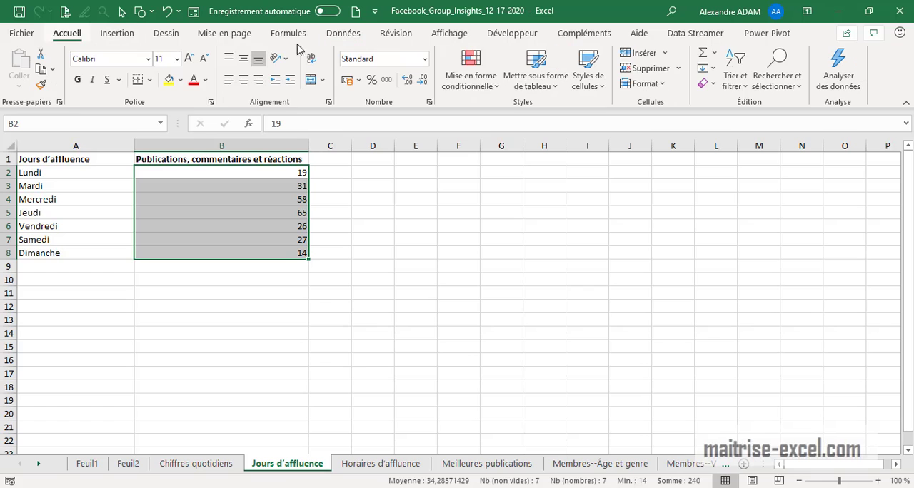
{"action": "left_click", "coordinate": [471, 80]}
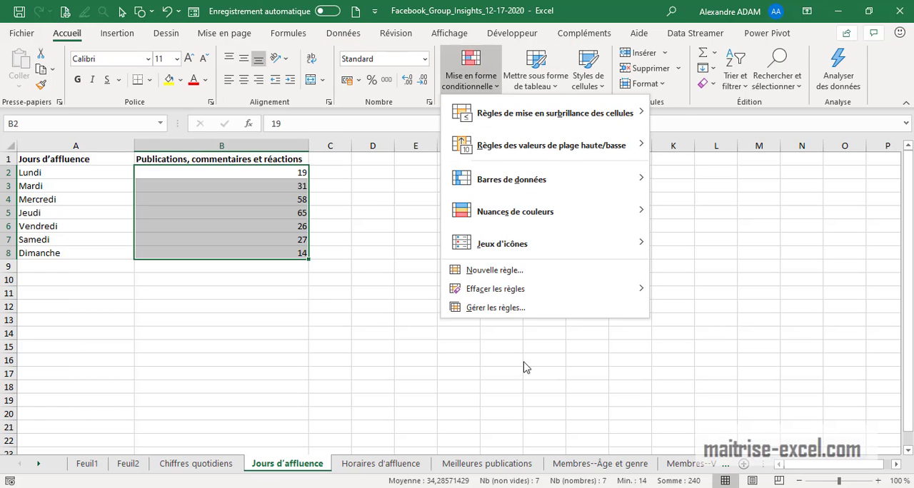
{"action": "left_click", "coordinate": [493, 271]}
{"action": "left_click", "coordinate": [314, 174]}
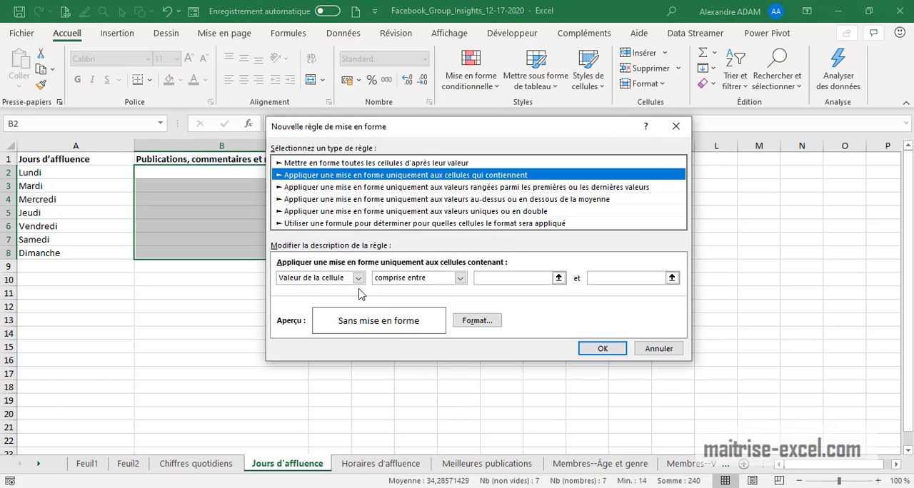
Set the rule's condition to cell value equal to =MAX($B$2:$B$8), moving the dialog clear of the data
{"action": "left_click", "coordinate": [460, 277]}
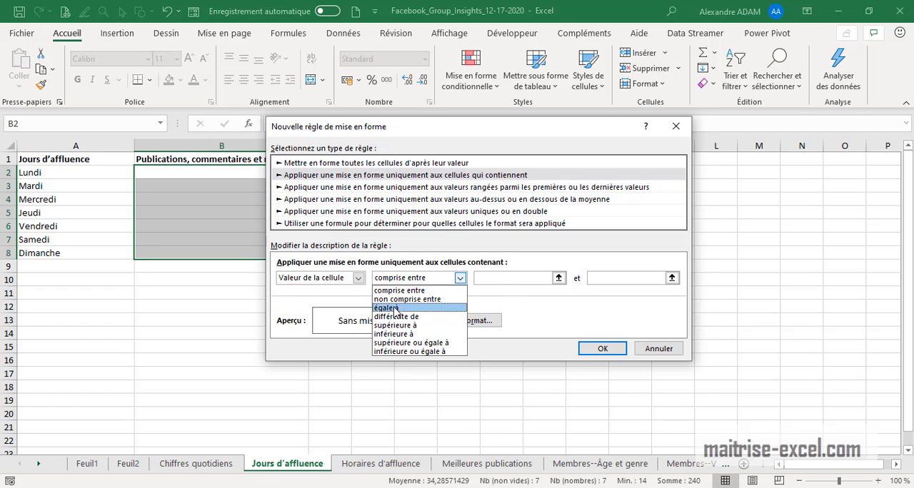
{"action": "left_click", "coordinate": [395, 310]}
{"action": "left_click", "coordinate": [501, 279]}
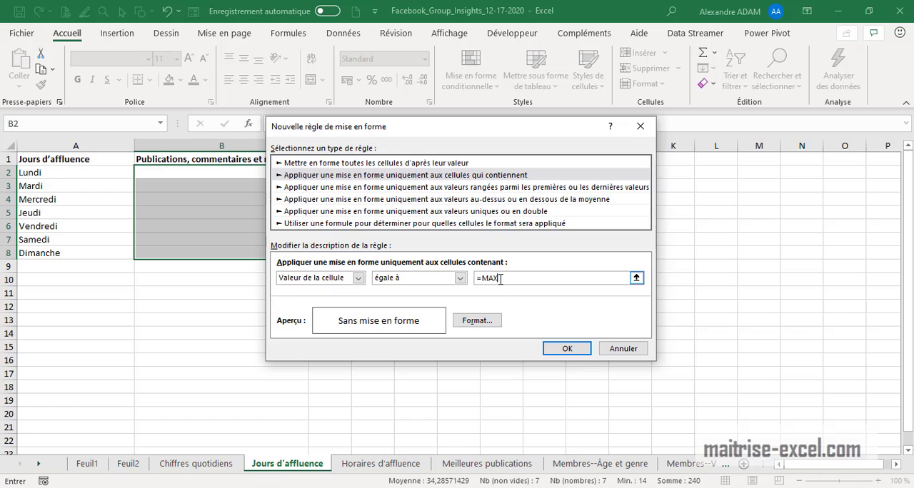
{"action": "left_click_drag", "start_coordinate": [414, 133], "coordinate": [471, 158]}
{"action": "left_click_drag", "start_coordinate": [292, 178], "coordinate": [281, 250]}
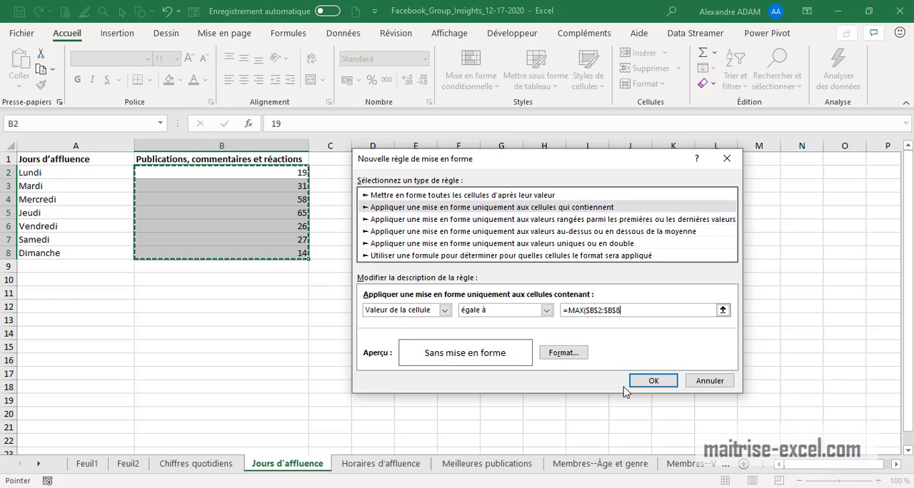
Give the maximum-value rule a bright red fill and apply it to the activity figures
{"action": "left_click", "coordinate": [559, 357]}
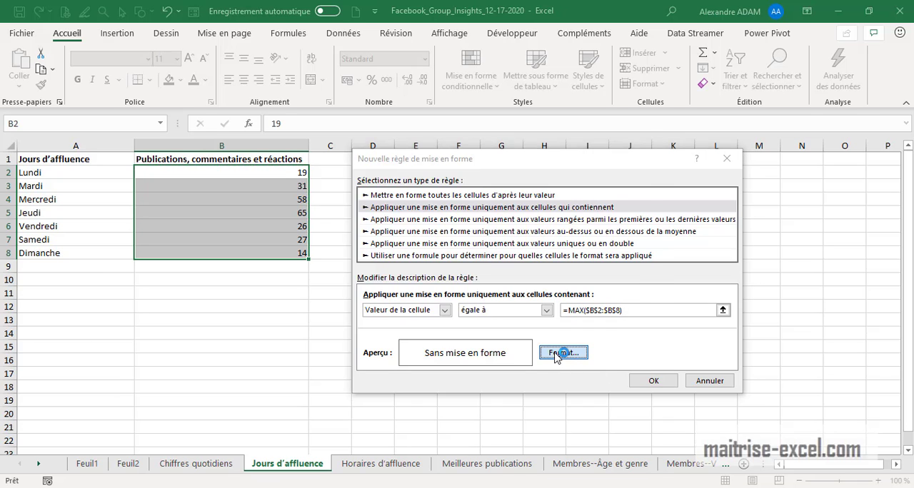
{"action": "left_click", "coordinate": [428, 91]}
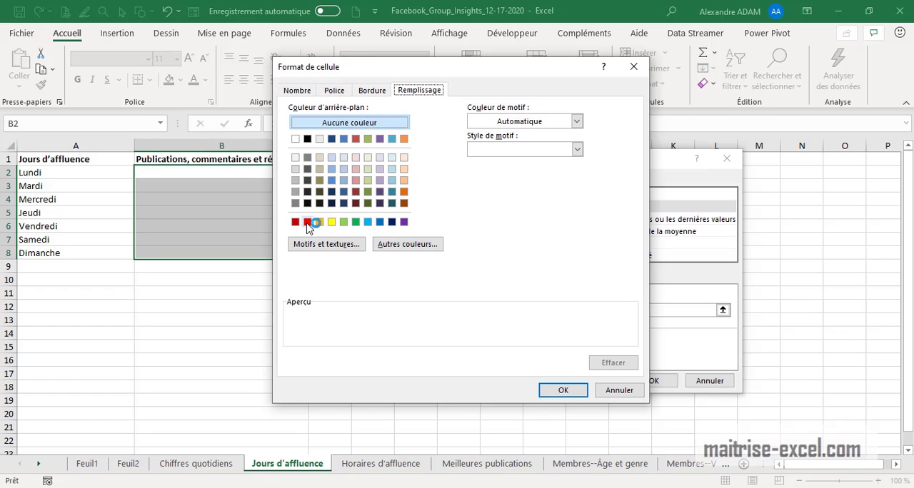
{"action": "left_click", "coordinate": [307, 222]}
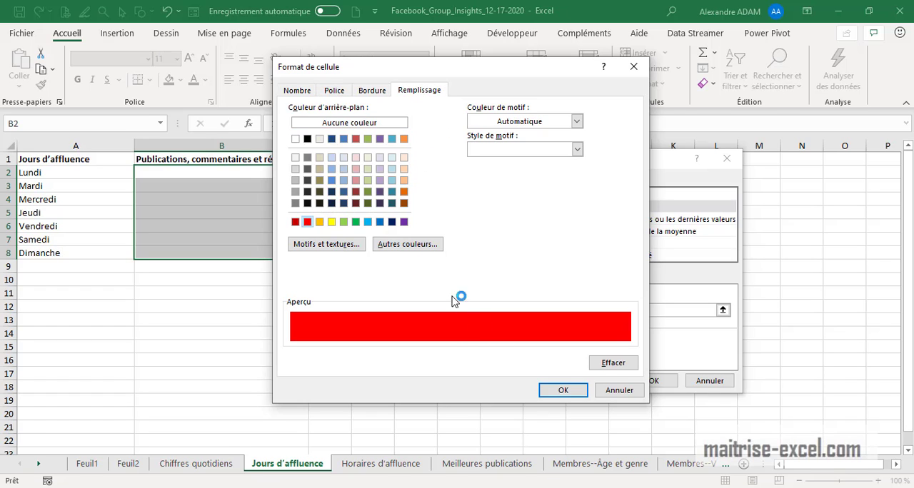
{"action": "left_click", "coordinate": [561, 395]}
{"action": "left_click", "coordinate": [654, 381]}
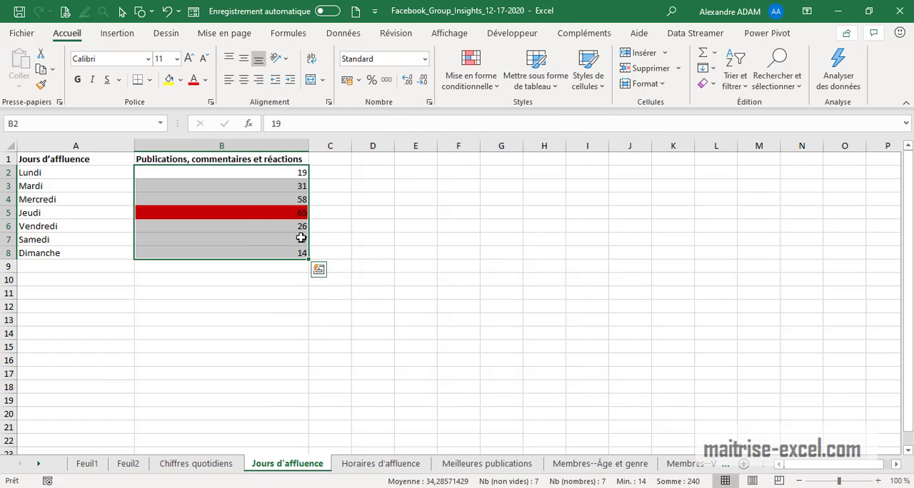
Start another conditional formatting rule for B2:B8 that formats only cells containing a given value
{"action": "left_click", "coordinate": [477, 80]}
{"action": "mouse_move", "coordinate": [495, 289]}
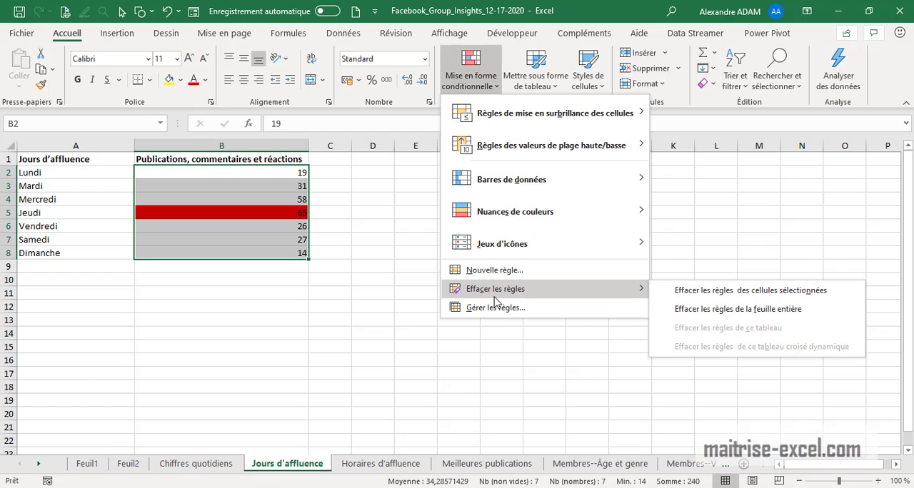
{"action": "left_click", "coordinate": [493, 270]}
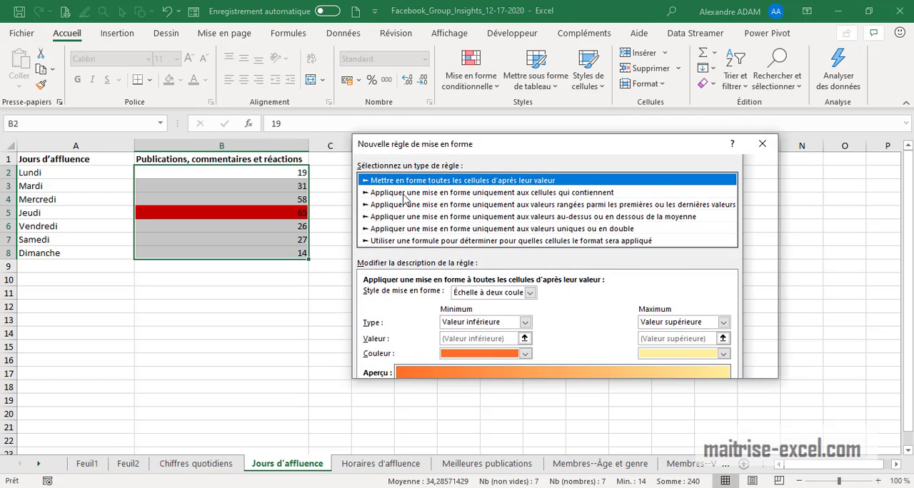
{"action": "left_click", "coordinate": [405, 194]}
Set the new rule's condition to cell value equal to =MIN($B$2:$B$8)
{"action": "left_click", "coordinate": [427, 298]}
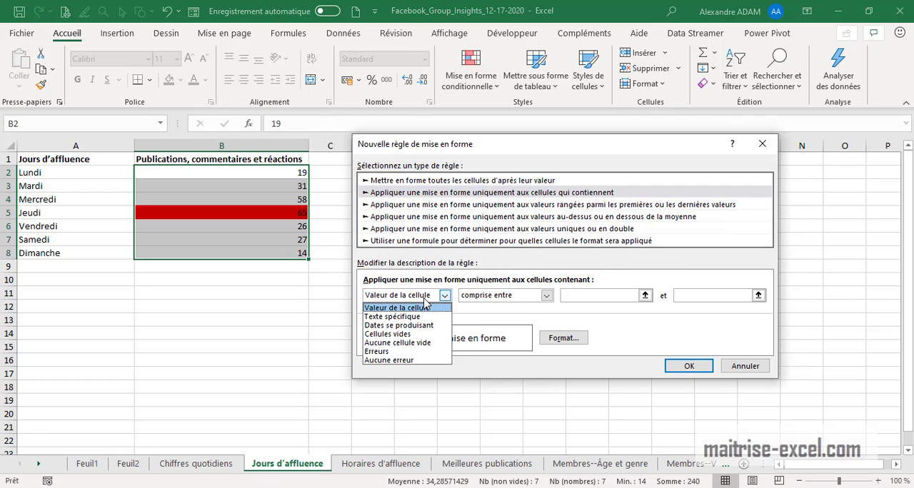
{"action": "left_click", "coordinate": [425, 307]}
{"action": "left_click", "coordinate": [500, 296]}
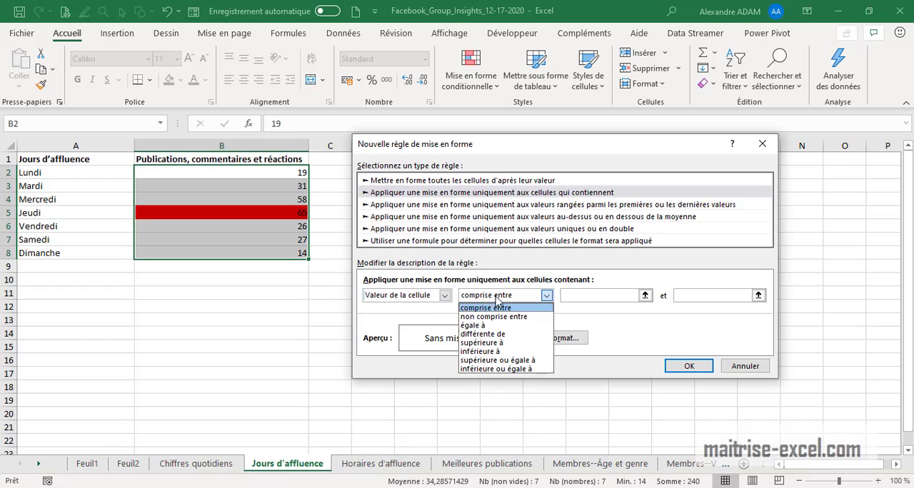
{"action": "left_click", "coordinate": [482, 326]}
{"action": "left_click", "coordinate": [597, 297]}
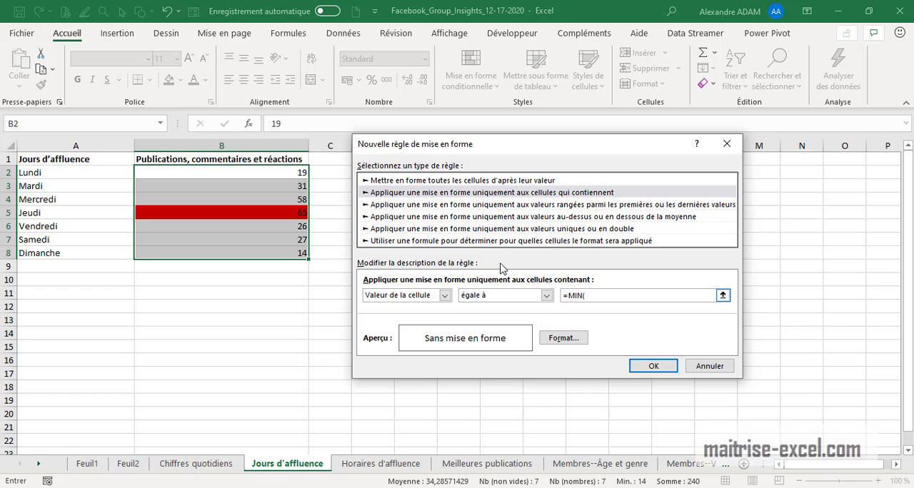
{"action": "left_click_drag", "start_coordinate": [273, 174], "coordinate": [330, 258]}
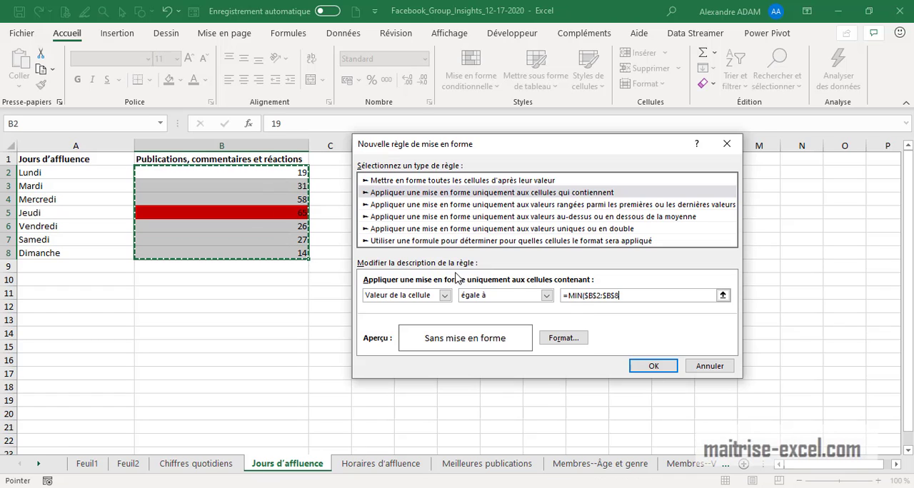
{"action": "type", "text": ")"}
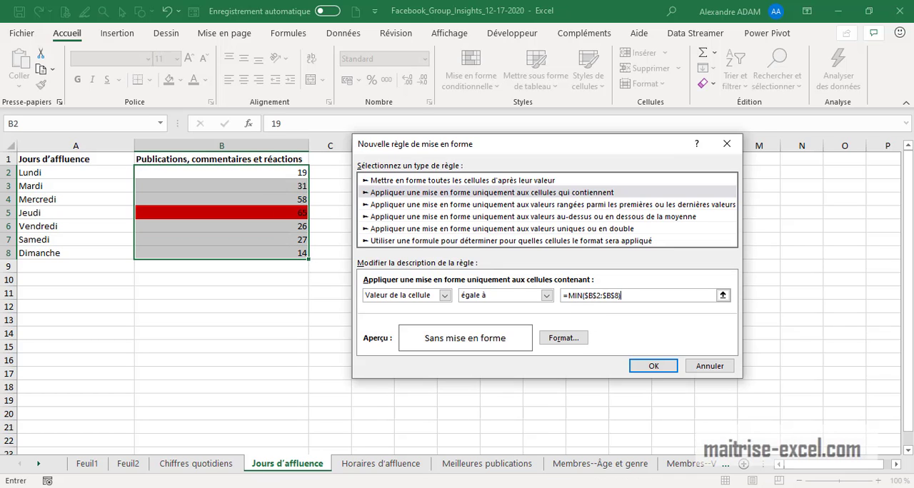
Give the minimum-value rule a light blue fill, apply it, and check the highlighted Jeudi and Dimanche figures
{"action": "left_click", "coordinate": [563, 338]}
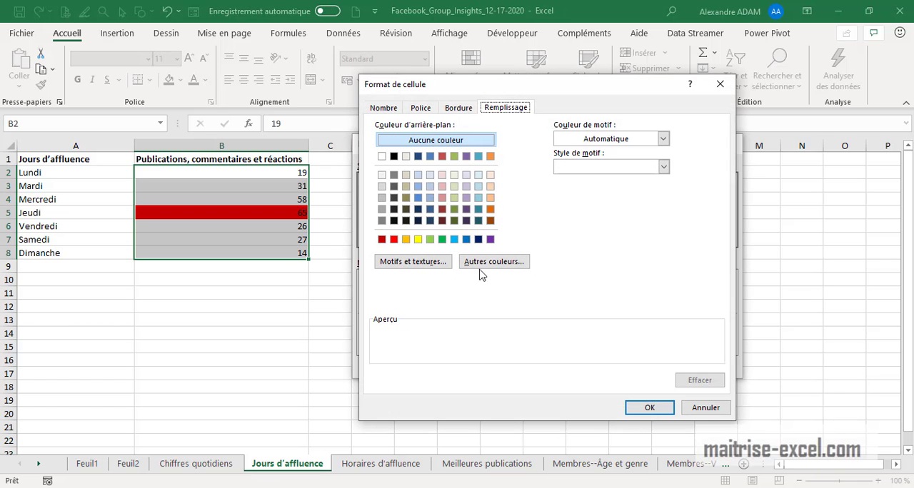
{"action": "left_click", "coordinate": [455, 239]}
{"action": "left_click", "coordinate": [647, 407]}
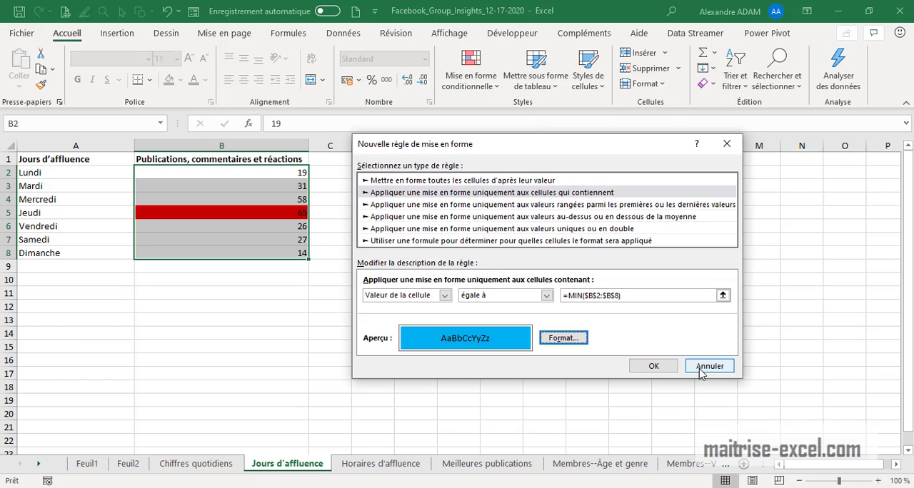
{"action": "left_click", "coordinate": [640, 370]}
{"action": "left_click", "coordinate": [328, 332]}
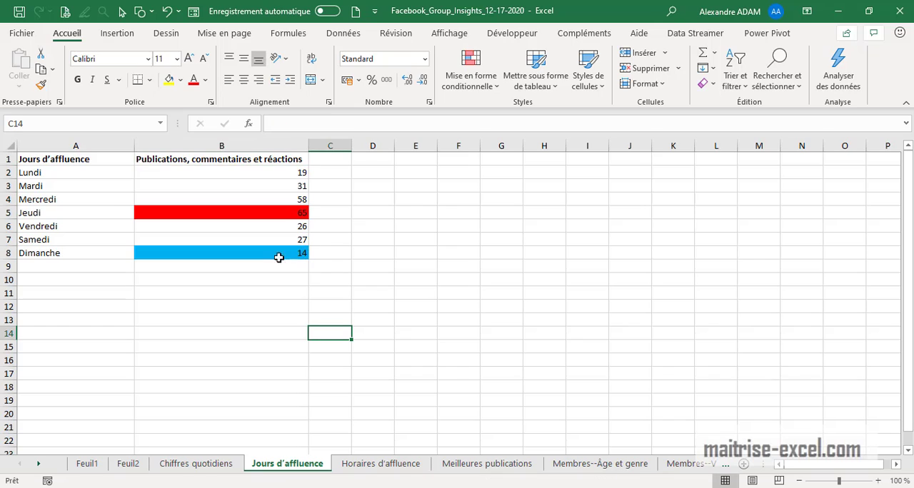
{"action": "left_click", "coordinate": [284, 213]}
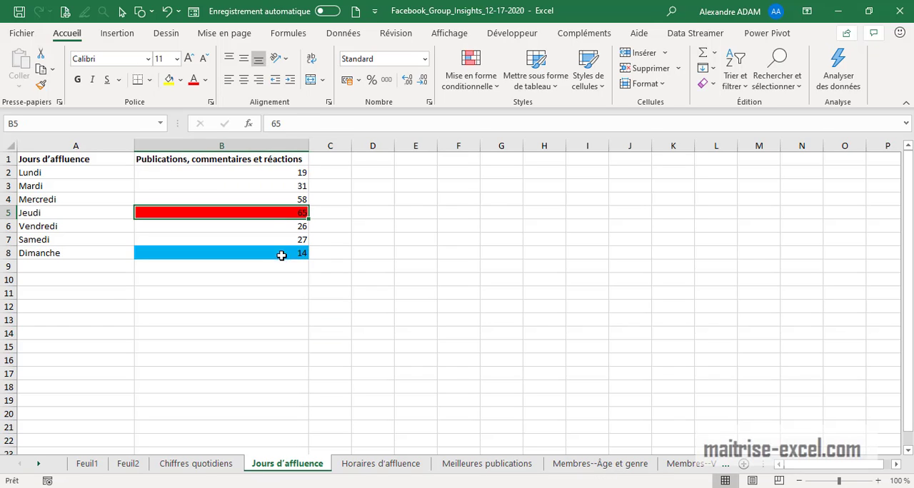
{"action": "left_click", "coordinate": [280, 253]}
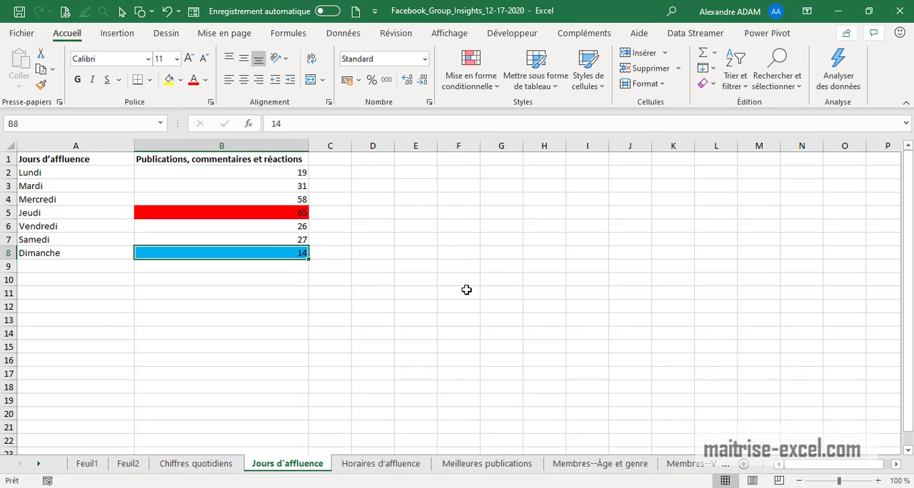
On the Horaires d'affluence sheet, fit the hourly columns B to Y to their contents and return to column A
{"action": "left_click", "coordinate": [385, 464]}
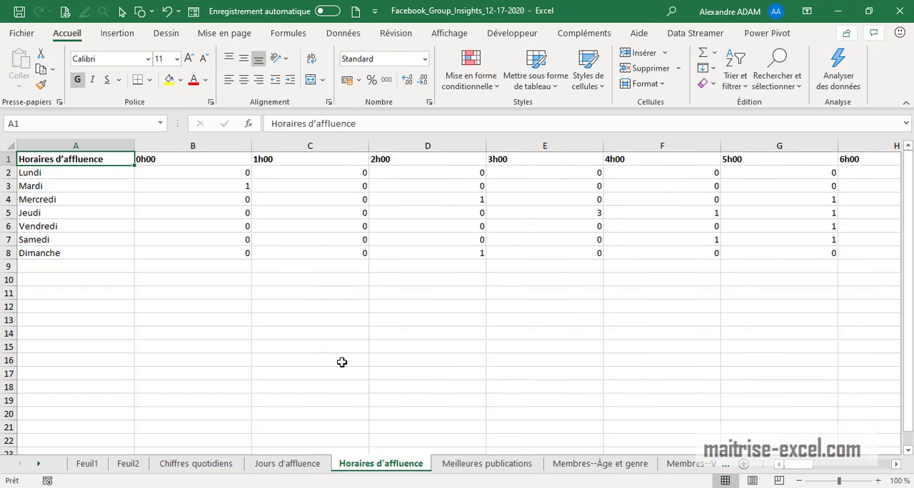
{"action": "left_click", "coordinate": [170, 145]}
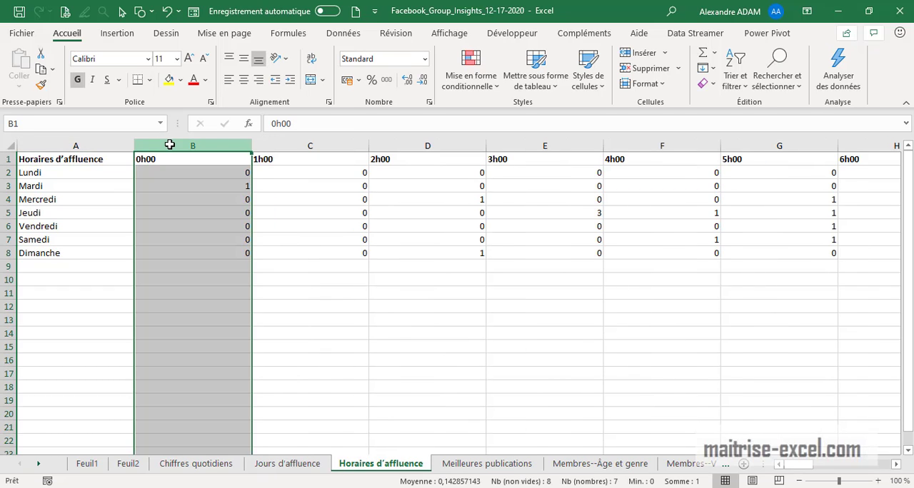
{"action": "key", "text": "ctrl+shift+Right"}
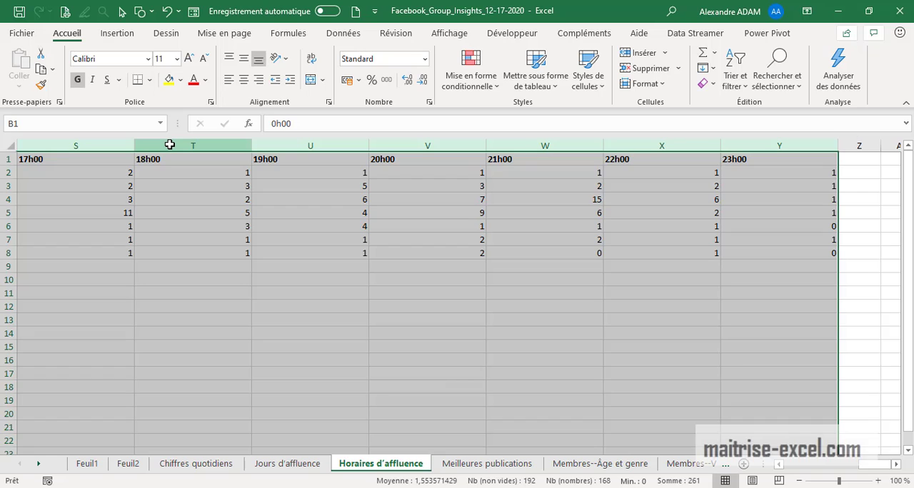
{"action": "left_click_drag", "start_coordinate": [253, 147], "coordinate": [163, 147]}
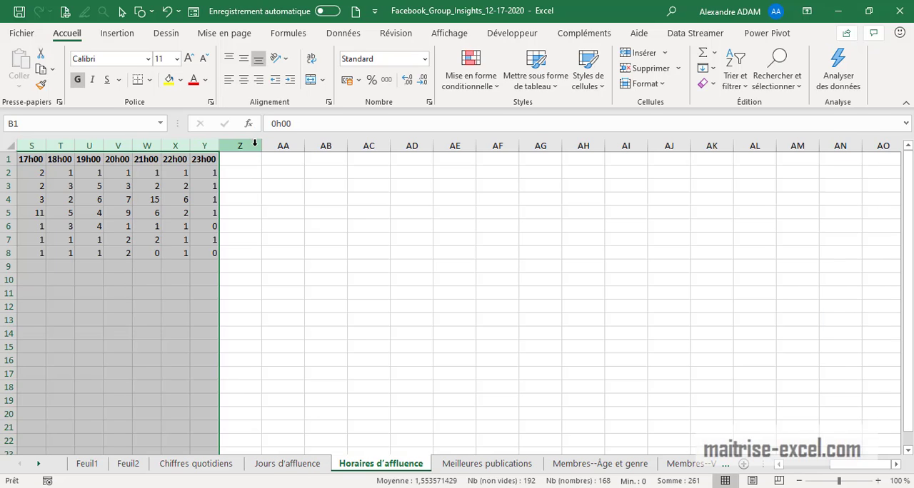
{"action": "left_click", "coordinate": [207, 250]}
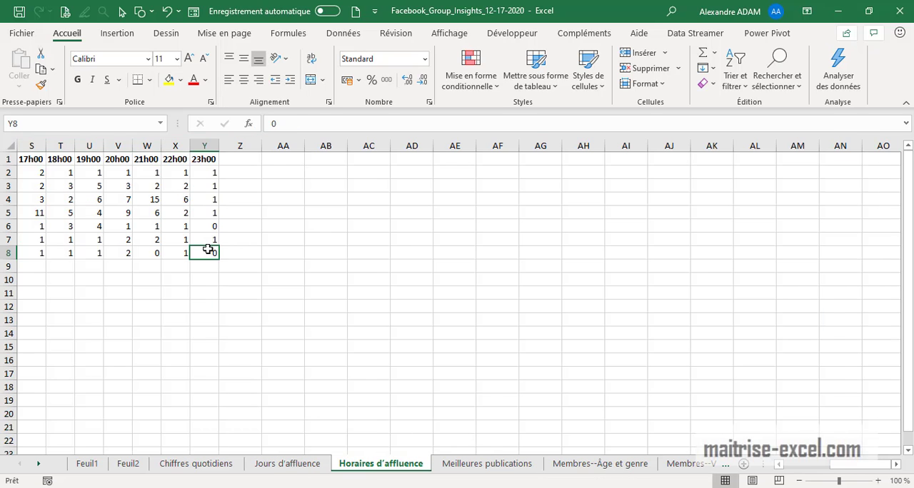
{"action": "key", "text": "ctrl+Left"}
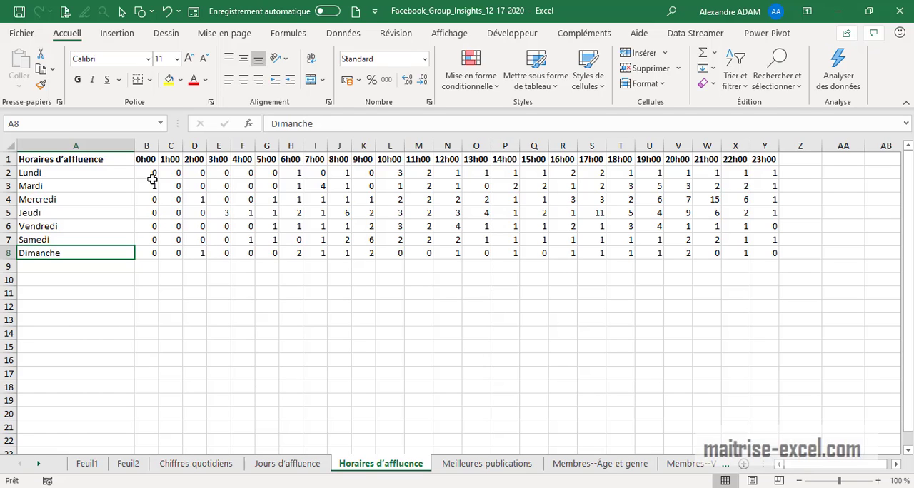
Start a conditional formatting rule for the hourly figures B2:Y8 that formats only cells containing a given value
{"action": "left_click_drag", "start_coordinate": [153, 174], "coordinate": [771, 255]}
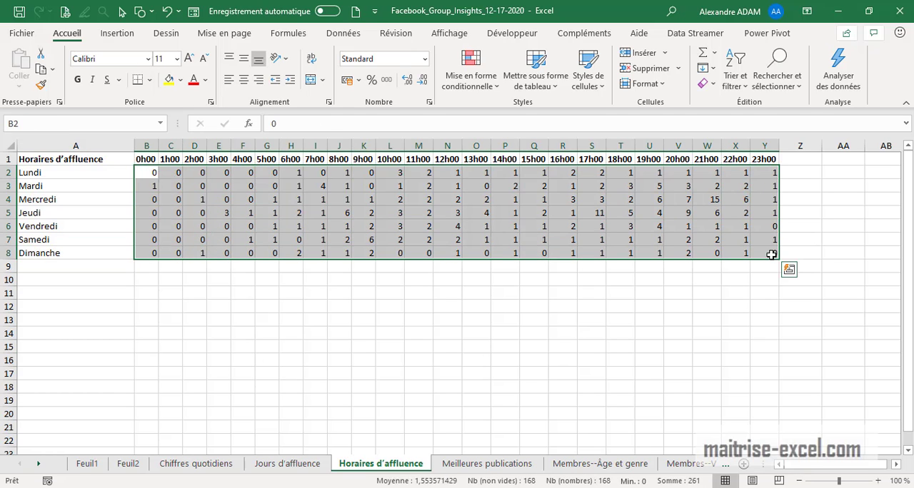
{"action": "left_click", "coordinate": [471, 72]}
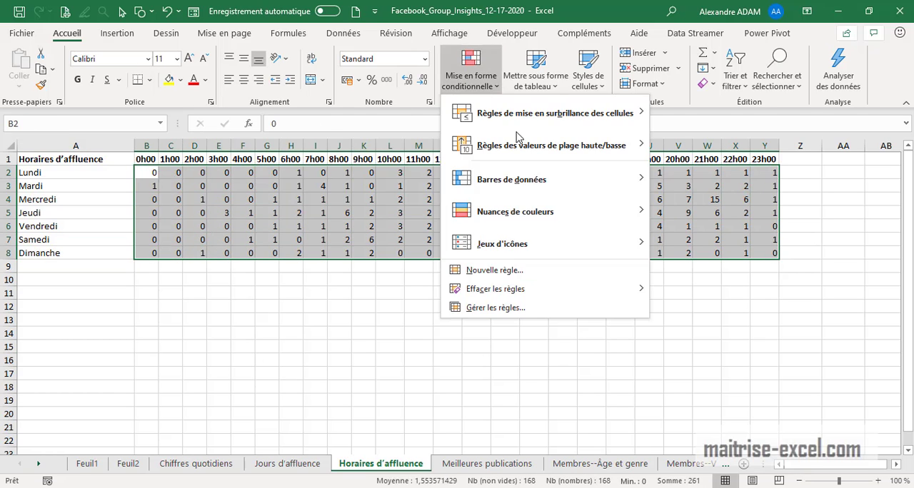
{"action": "left_click", "coordinate": [497, 272]}
{"action": "left_click", "coordinate": [441, 180]}
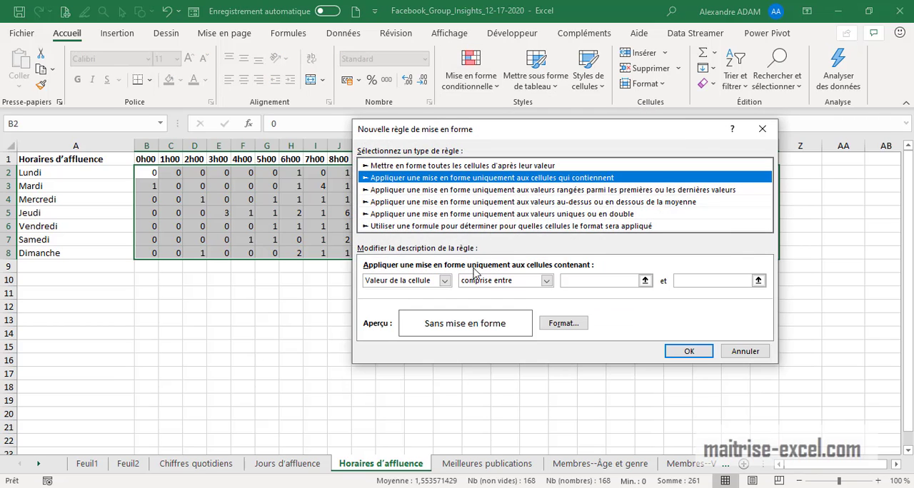
Set the hourly rule's condition to cell value equal to =MAX($B$2:$Y$8)
{"action": "left_click", "coordinate": [474, 280]}
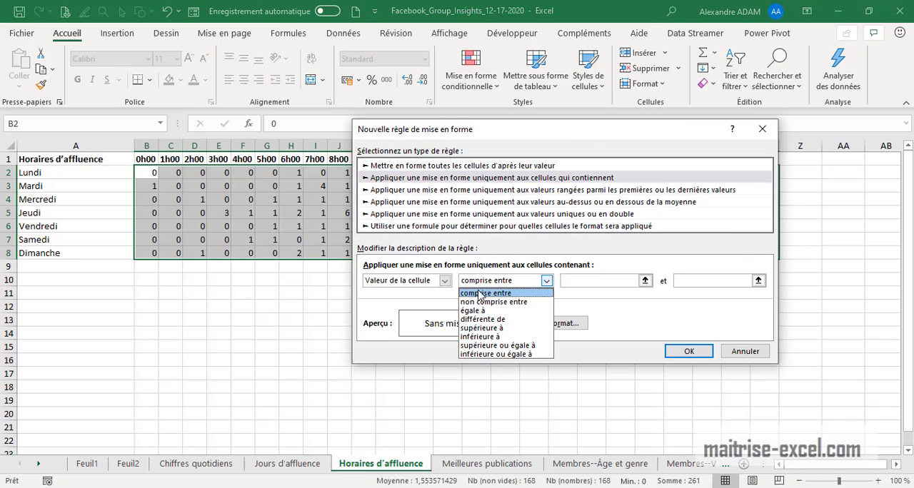
{"action": "left_click", "coordinate": [500, 314]}
{"action": "left_click", "coordinate": [585, 282]}
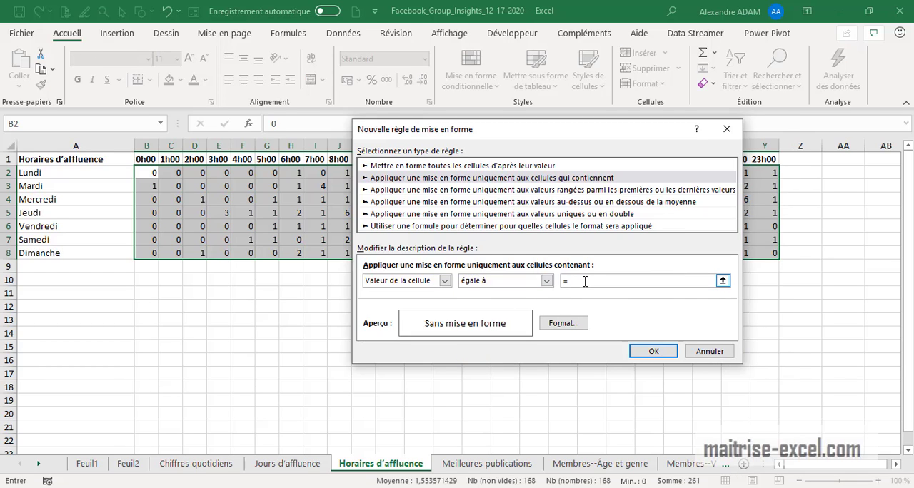
{"action": "type", "text": "=MAX("}
{"action": "left_click_drag", "start_coordinate": [150, 172], "coordinate": [776, 253]}
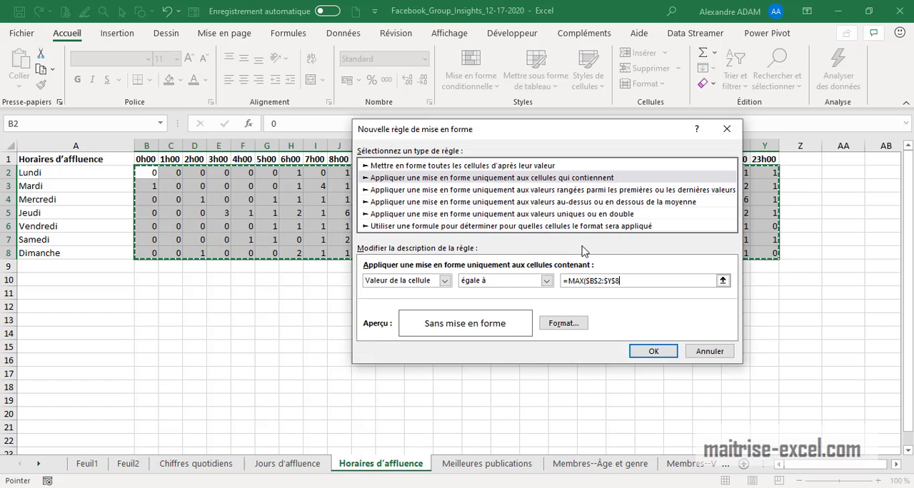
{"action": "type", "text": ")"}
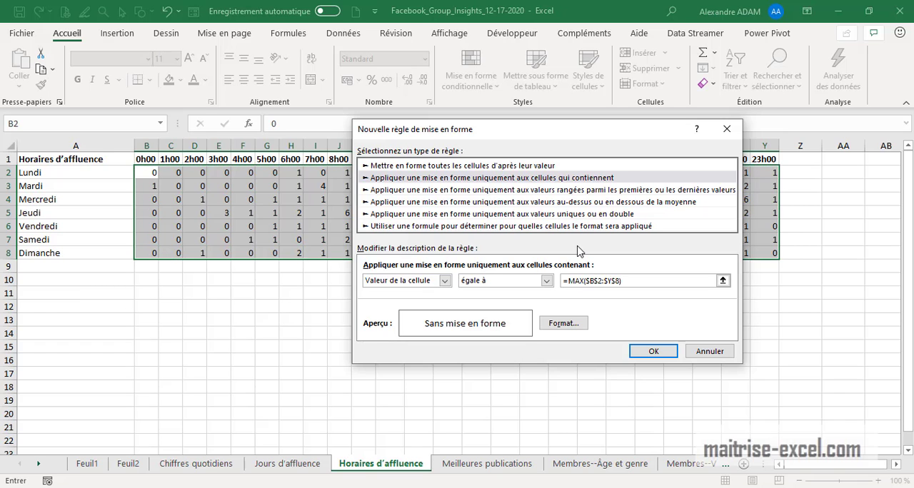
Give the hourly maximum rule an orange fill, apply it, and check the Mercredi row and 21h00 column
{"action": "left_click", "coordinate": [563, 323]}
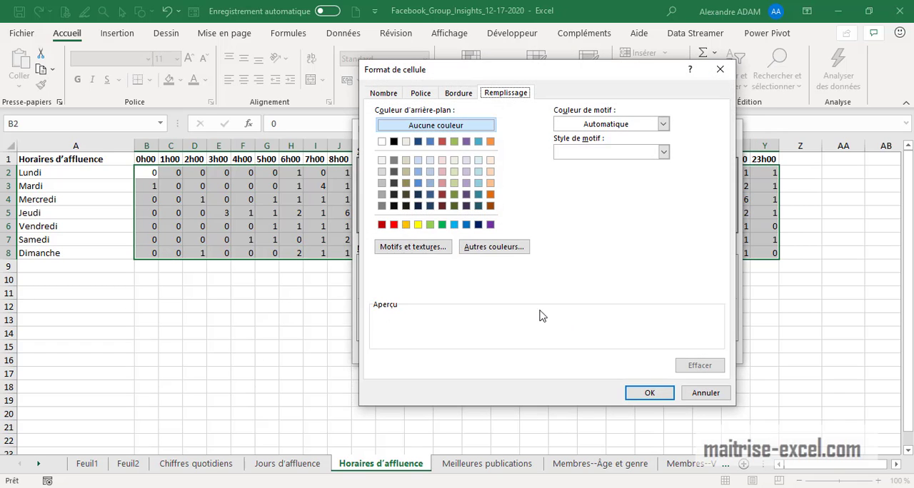
{"action": "left_click", "coordinate": [406, 224]}
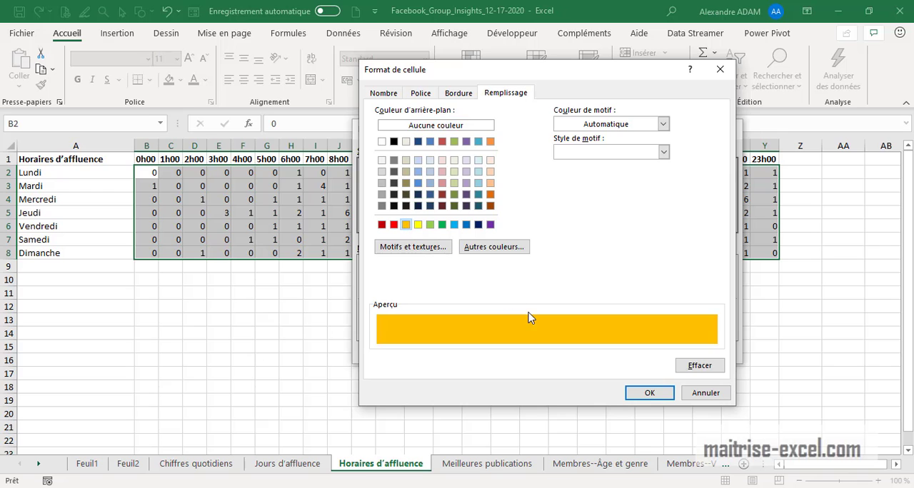
{"action": "left_click", "coordinate": [647, 394]}
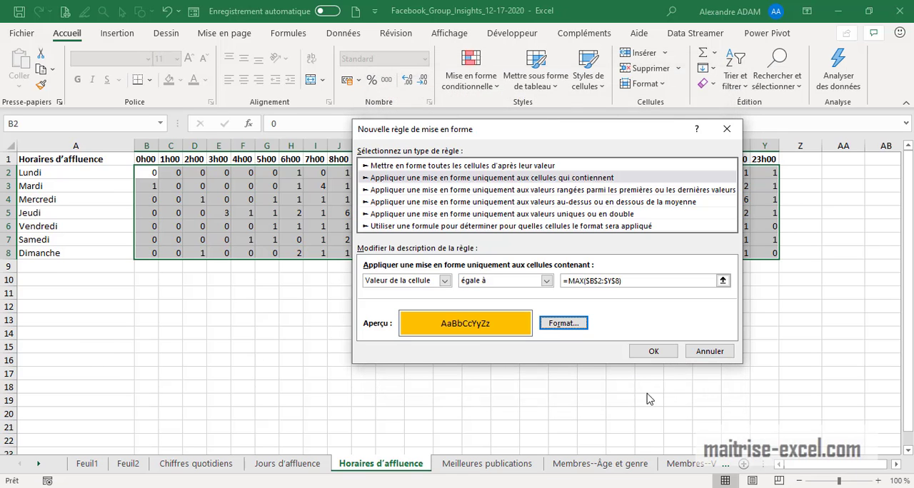
{"action": "left_click", "coordinate": [654, 355]}
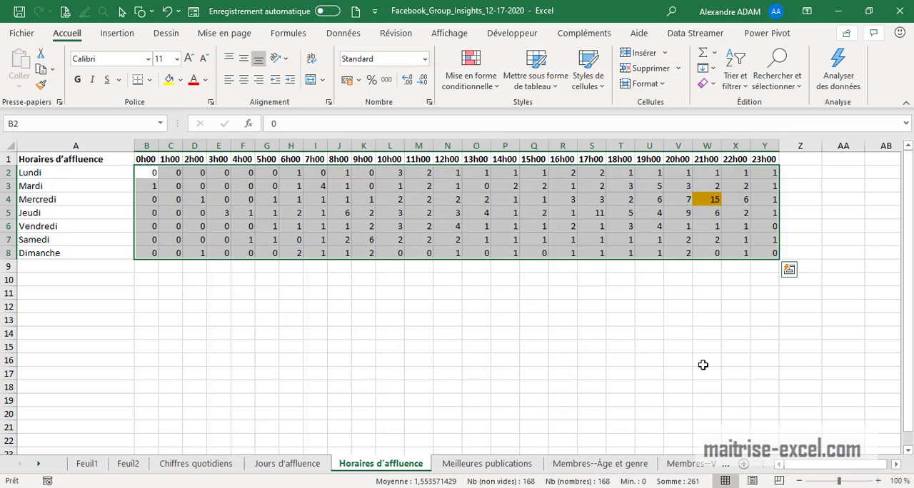
{"action": "left_click", "coordinate": [10, 202]}
{"action": "left_click", "coordinate": [708, 146]}
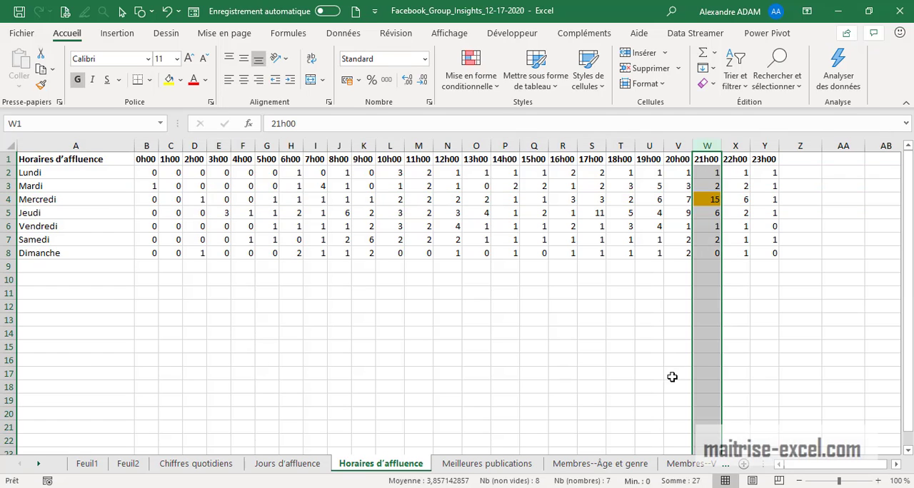
Add a second conditional formatting rule on B2:Y8, choosing the type that formats only cells that contain a value
{"action": "left_click_drag", "start_coordinate": [153, 175], "coordinate": [768, 253]}
{"action": "left_click", "coordinate": [478, 86]}
{"action": "left_click", "coordinate": [515, 311]}
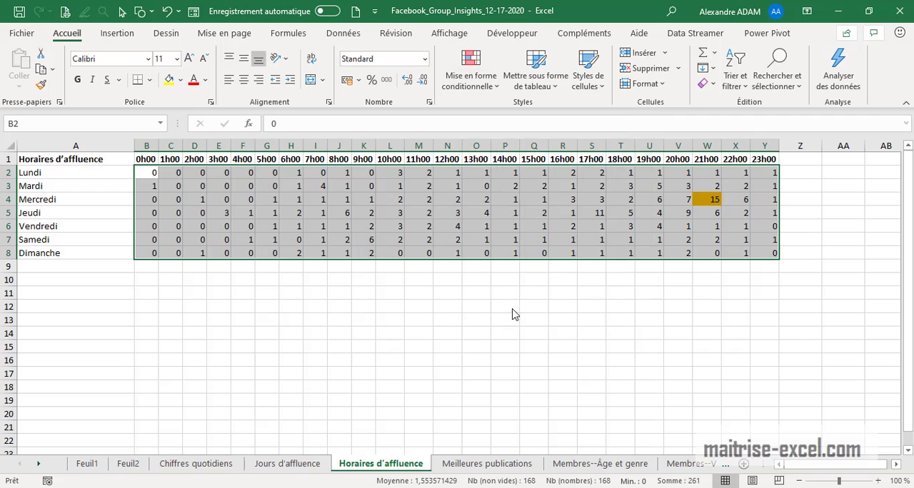
{"action": "left_click", "coordinate": [382, 195]}
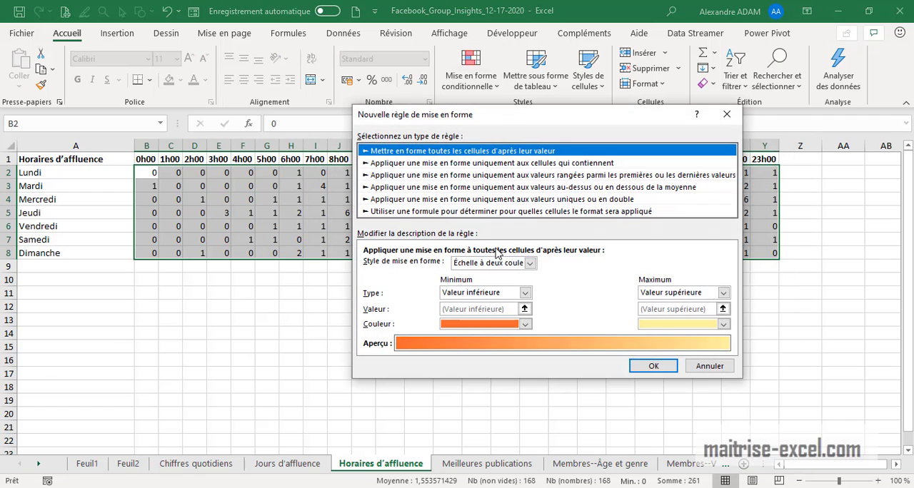
{"action": "left_click", "coordinate": [404, 164]}
Set the second hourly rule's condition to cell value equal to =MIN($B$2:$Y$8)
{"action": "left_click", "coordinate": [444, 266]}
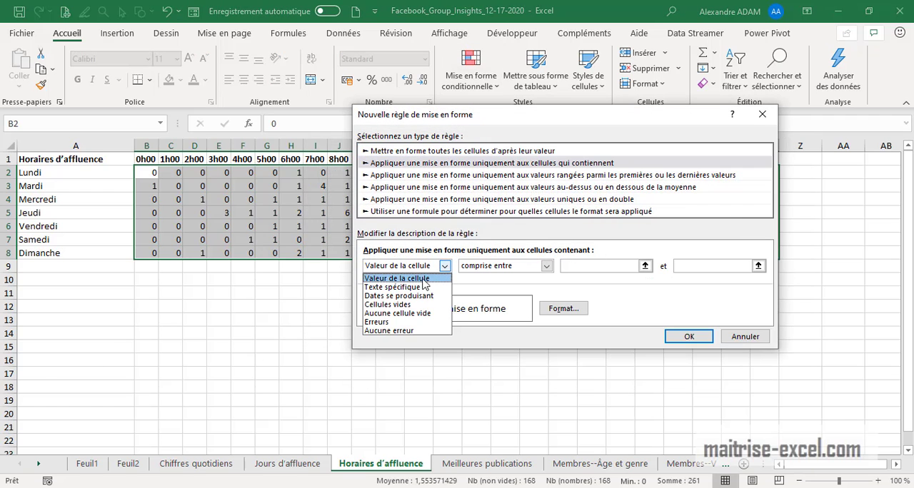
{"action": "left_click", "coordinate": [427, 277]}
{"action": "left_click", "coordinate": [546, 265]}
{"action": "left_click", "coordinate": [483, 296]}
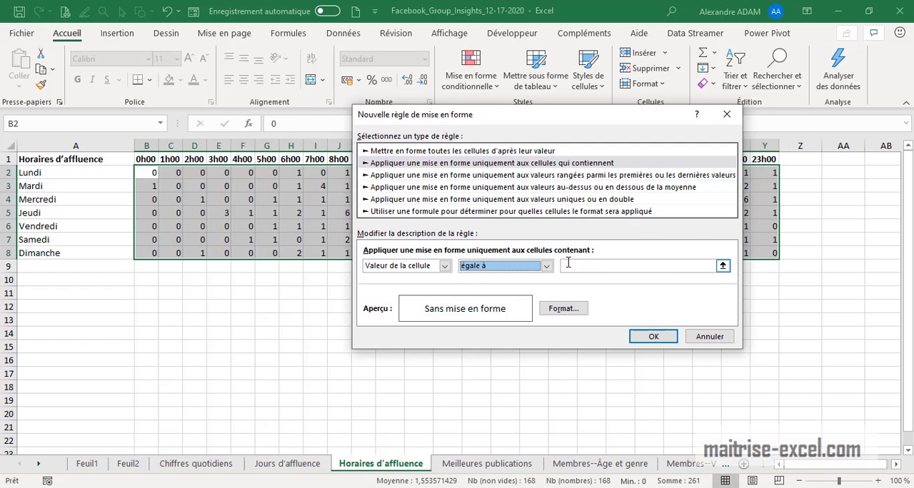
{"action": "left_click", "coordinate": [574, 265]}
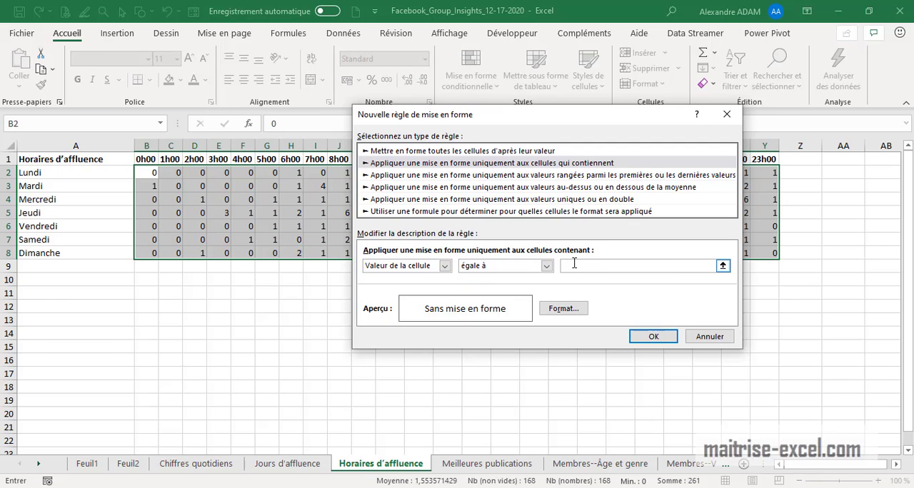
{"action": "type", "text": "=MIN("}
{"action": "left_click_drag", "start_coordinate": [150, 172], "coordinate": [760, 253]}
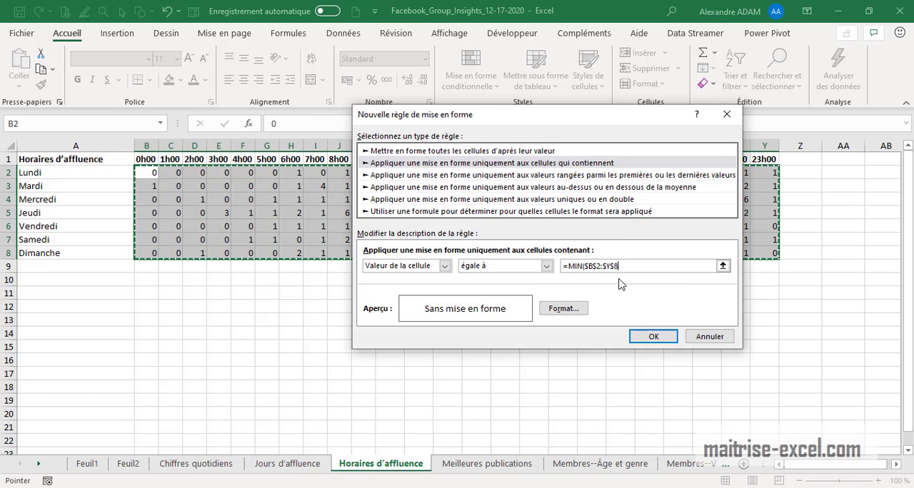
Give the hourly minimum rule a light blue fill, apply it to B2:Y8, and deselect the range
{"action": "left_click", "coordinate": [563, 309]}
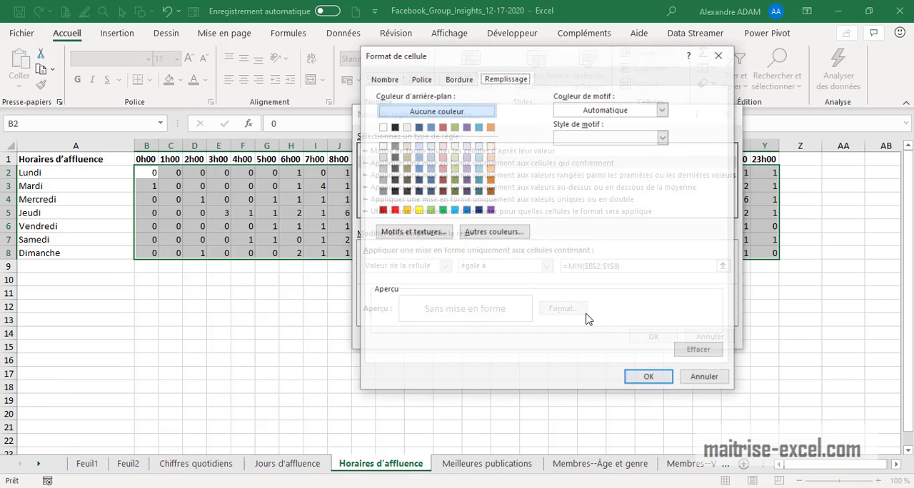
{"action": "left_click", "coordinate": [454, 209]}
{"action": "left_click", "coordinate": [654, 380]}
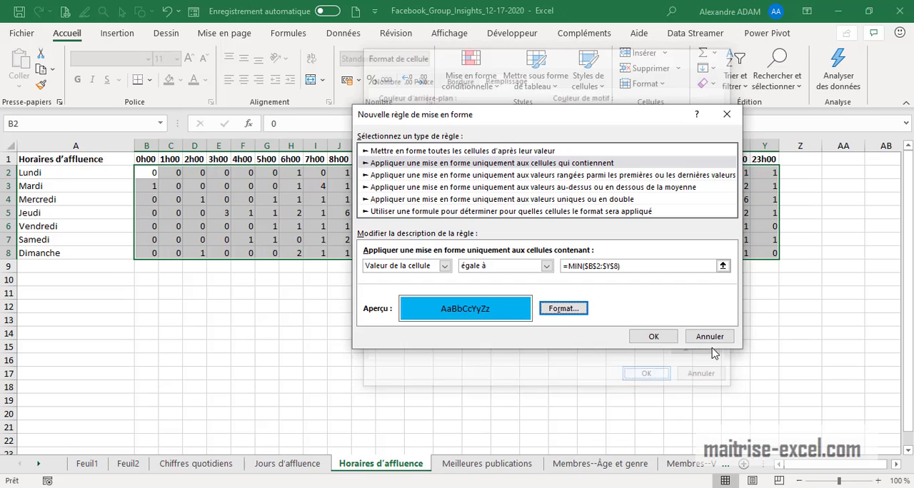
{"action": "left_click", "coordinate": [654, 337]}
{"action": "left_click", "coordinate": [731, 332]}
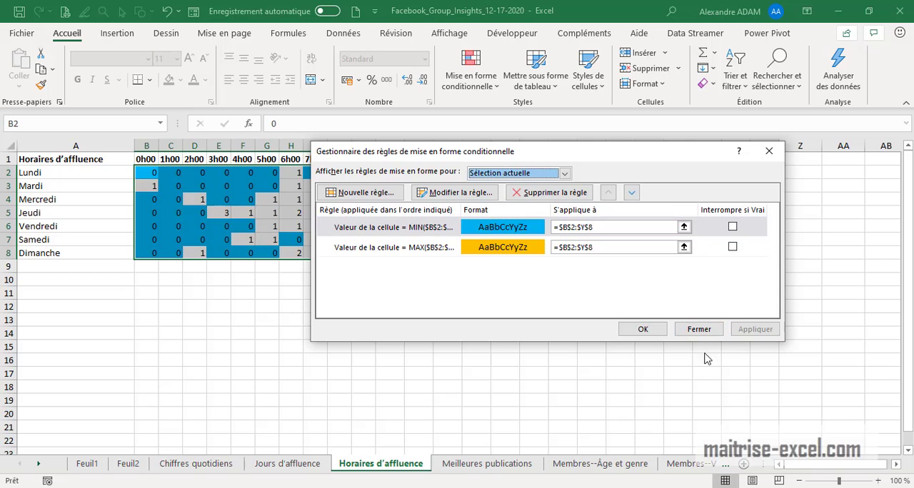
{"action": "left_click", "coordinate": [638, 330]}
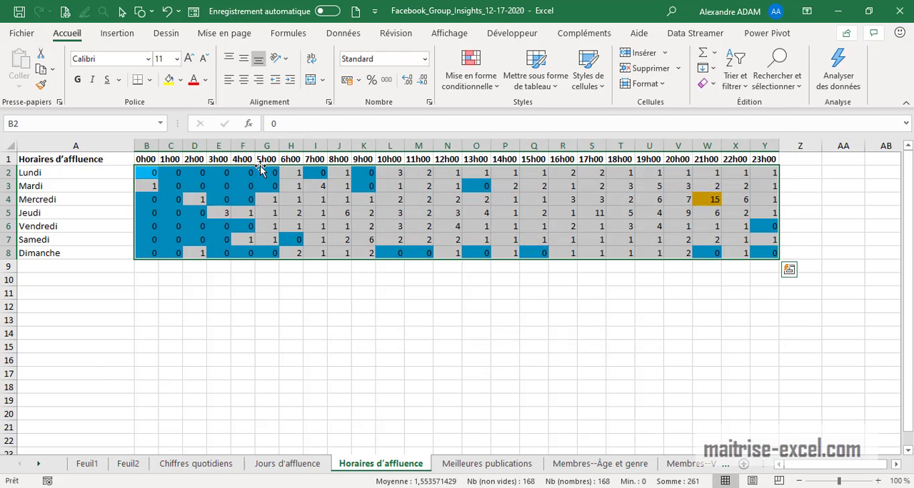
{"action": "left_click", "coordinate": [227, 213]}
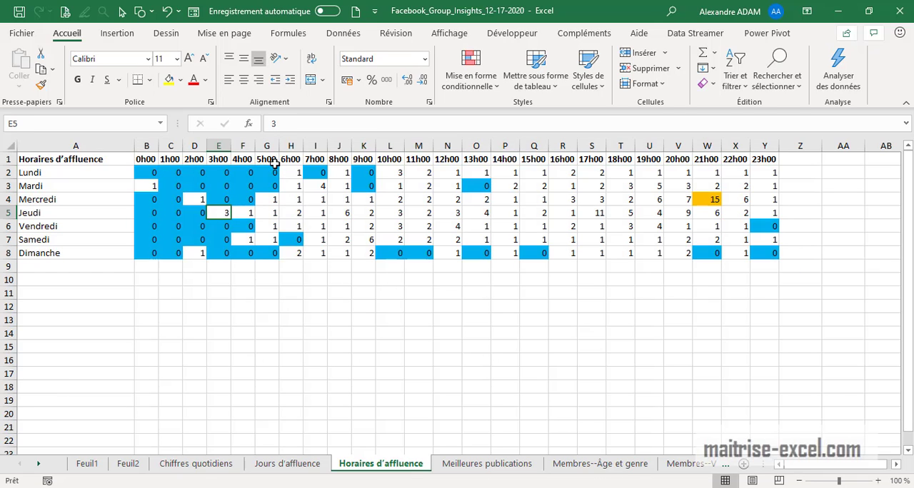
{"action": "left_click", "coordinate": [575, 308]}
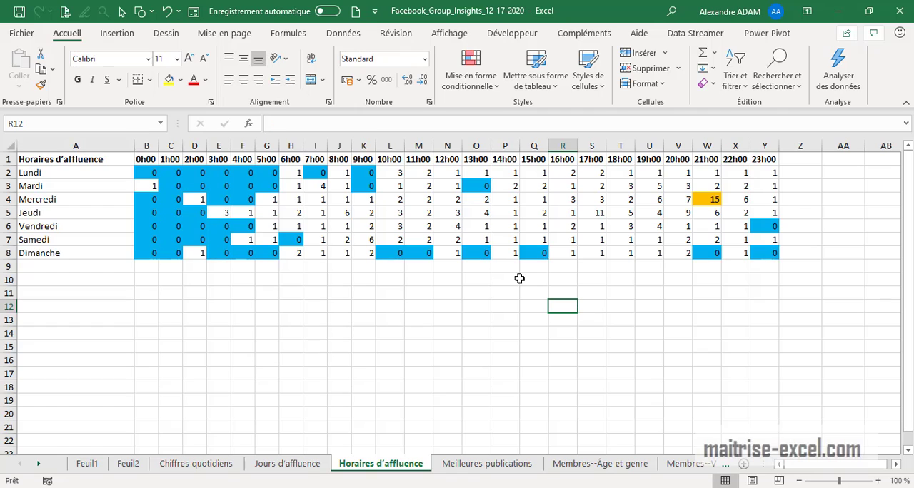
{"action": "left_click", "coordinate": [649, 387]}
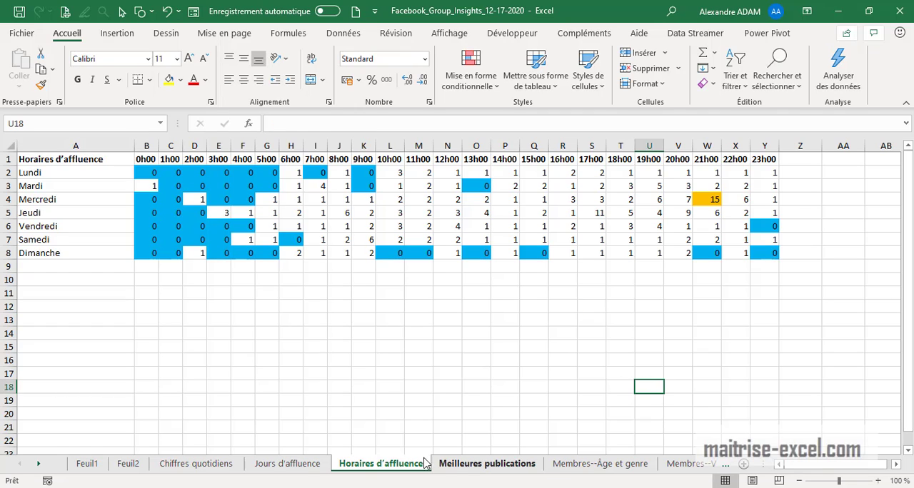
Check the orange-filled Mercredi 21h00 cell and open the Meilleures publications sheet
{"action": "left_click", "coordinate": [40, 465]}
{"action": "left_click", "coordinate": [40, 465]}
{"action": "left_click", "coordinate": [40, 465]}
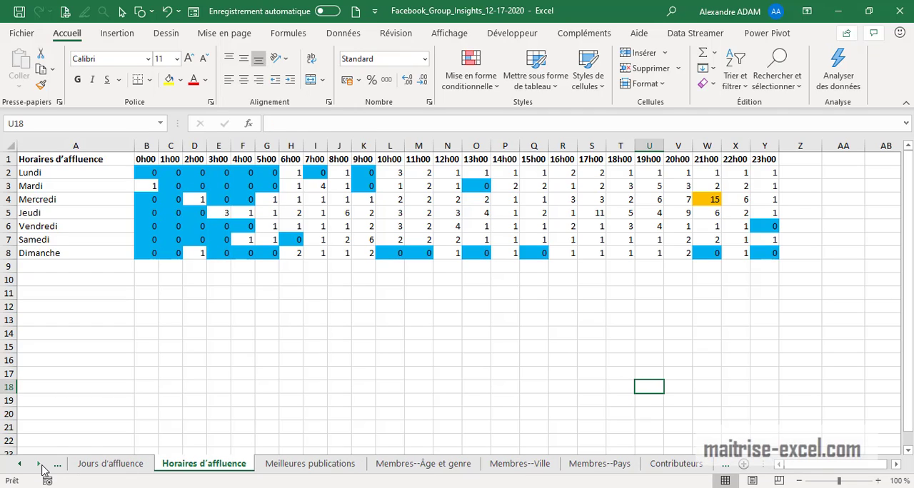
{"action": "left_click", "coordinate": [40, 465]}
{"action": "left_click", "coordinate": [716, 203]}
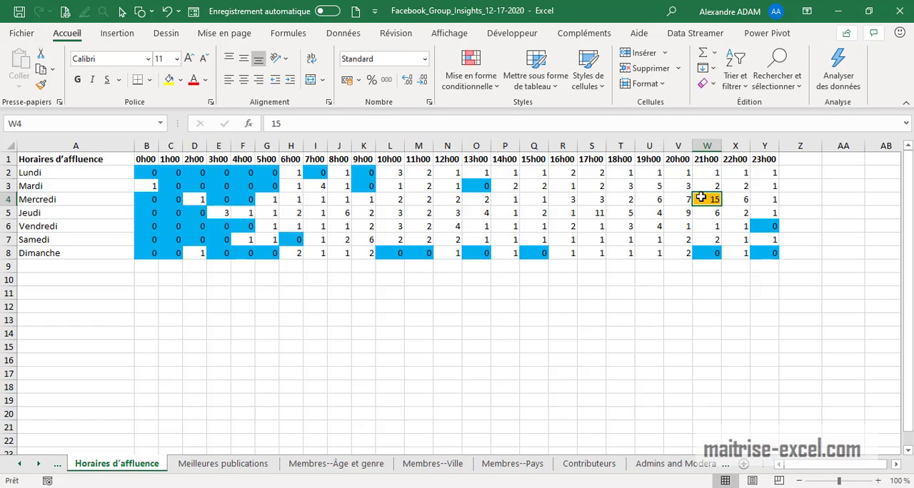
{"action": "left_click", "coordinate": [245, 469]}
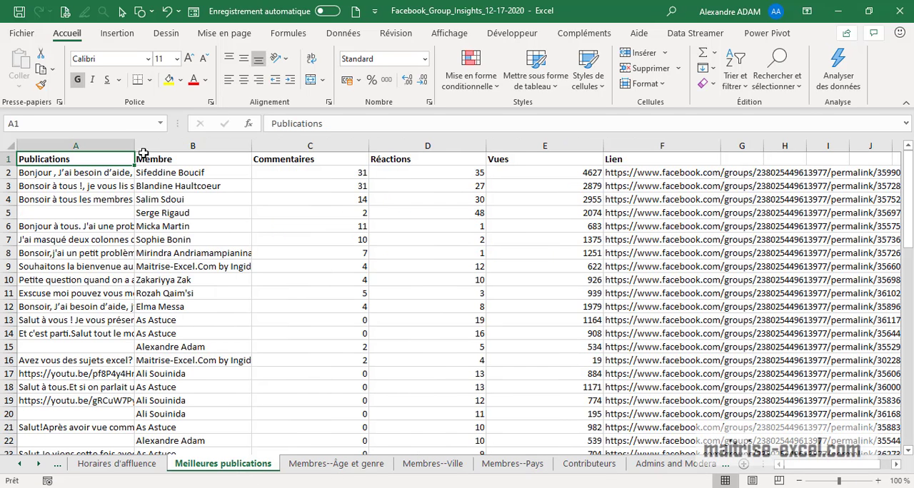
Insert four blank rows above the header row of the Meilleures publications sheet
{"action": "right_click", "coordinate": [9, 160]}
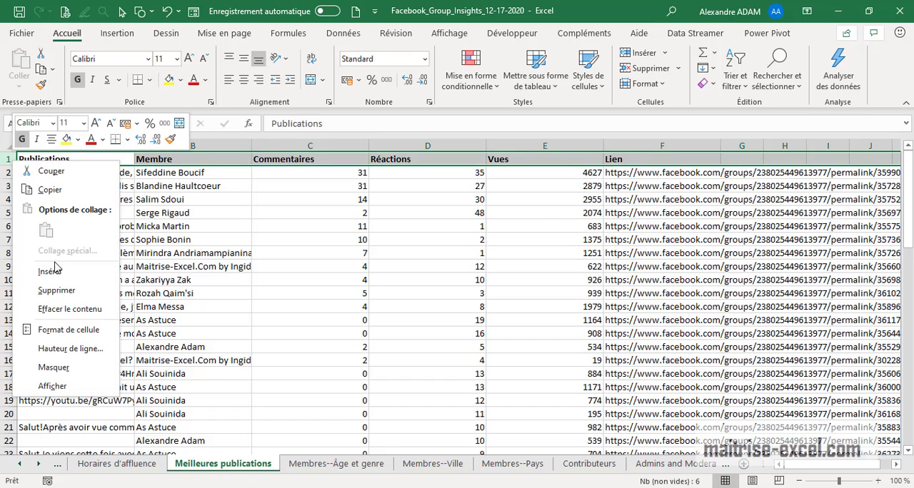
{"action": "left_click", "coordinate": [50, 272]}
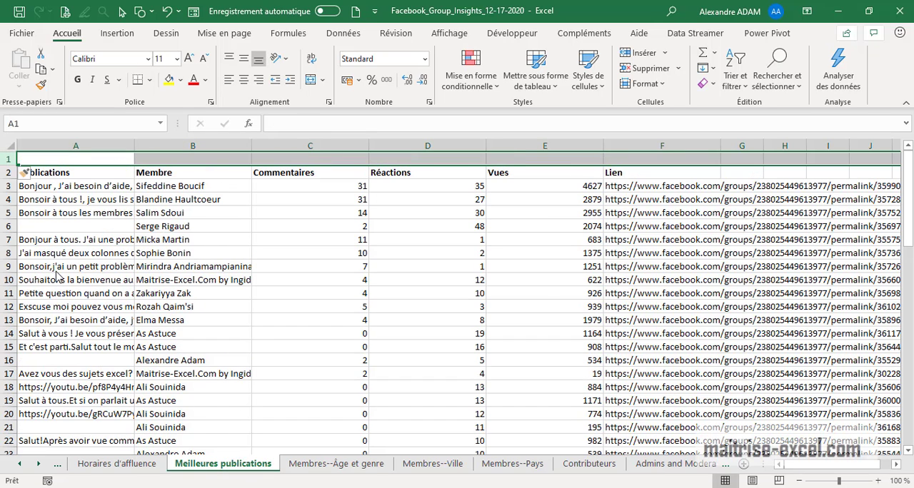
{"action": "key", "text": "F4"}
{"action": "key", "text": "F4"}
{"action": "key", "text": "F4"}
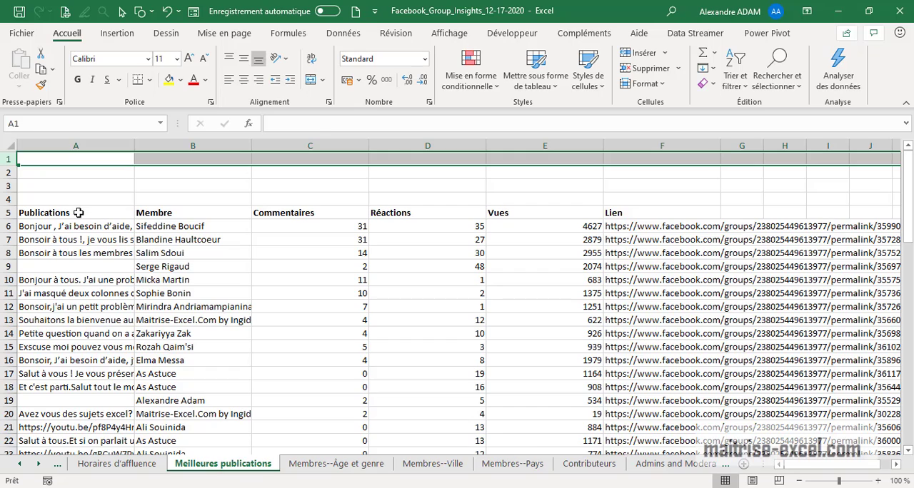
Replace all empty cells in the publications data A5:F70 with '--
{"action": "left_click_drag", "start_coordinate": [79, 213], "coordinate": [651, 217]}
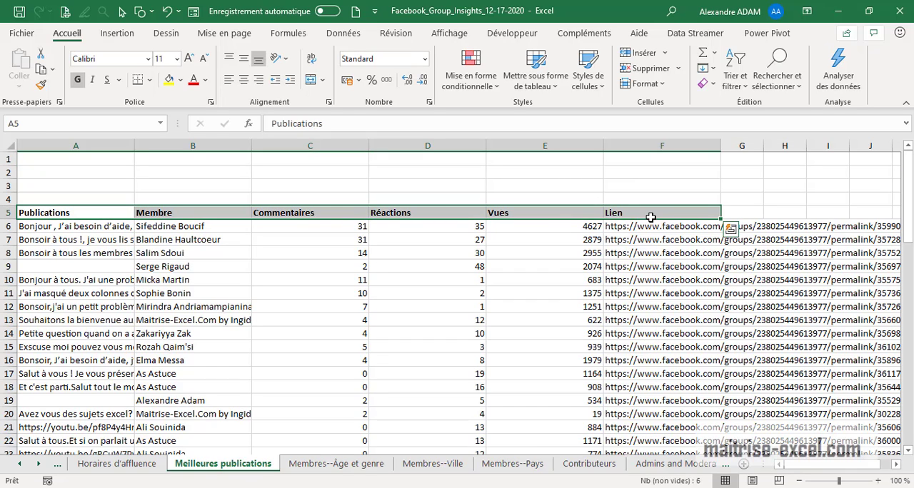
{"action": "key", "text": "shift+Down"}
{"action": "key", "text": "shift+Down"}
{"action": "key", "text": "shift+Down"}
{"action": "key", "text": "shift+Down"}
{"action": "key", "text": "shift+Down"}
{"action": "key", "text": "shift+Down"}
{"action": "key", "text": "shift+Down"}
{"action": "key", "text": "shift+Down"}
{"action": "key", "text": "shift+Down"}
{"action": "key", "text": "shift+Down"}
{"action": "key", "text": "shift+Down"}
{"action": "key", "text": "shift+Down"}
{"action": "key", "text": "shift+Down"}
{"action": "key", "text": "shift+Down"}
{"action": "key", "text": "shift+Down"}
{"action": "key", "text": "shift+Down"}
{"action": "key", "text": "shift+Down"}
{"action": "key", "text": "shift+Down"}
{"action": "key", "text": "shift+Down"}
{"action": "key", "text": "shift+Down"}
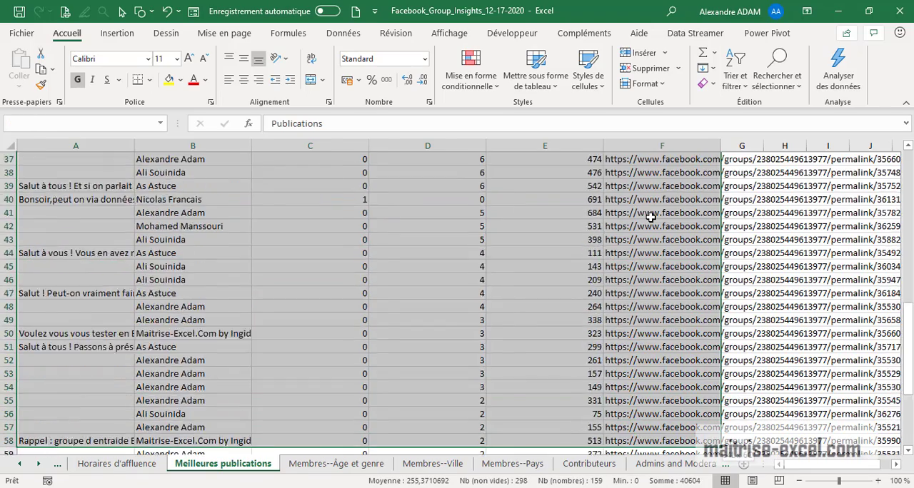
{"action": "key", "text": "ctrl+shift+Down"}
{"action": "key", "text": "ctrl+shift+Up"}
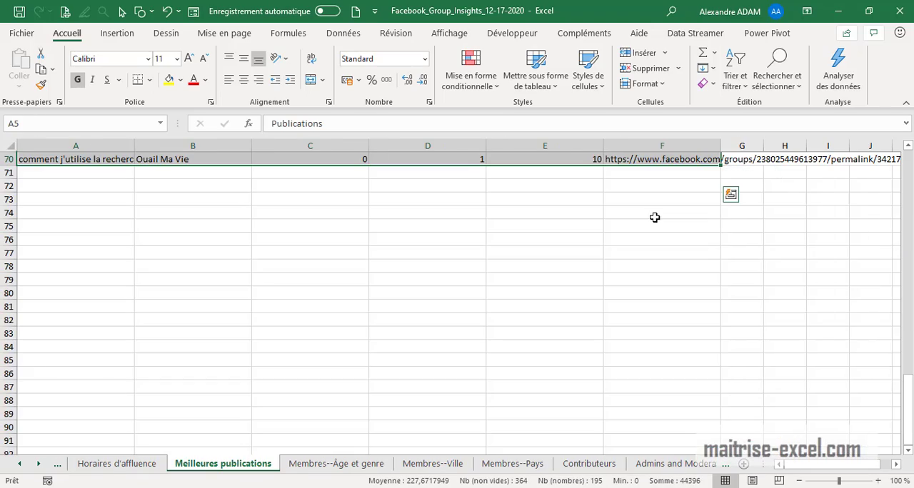
{"action": "scroll", "coordinate": [668, 261], "scroll_direction": "up", "scroll_amount": 20}
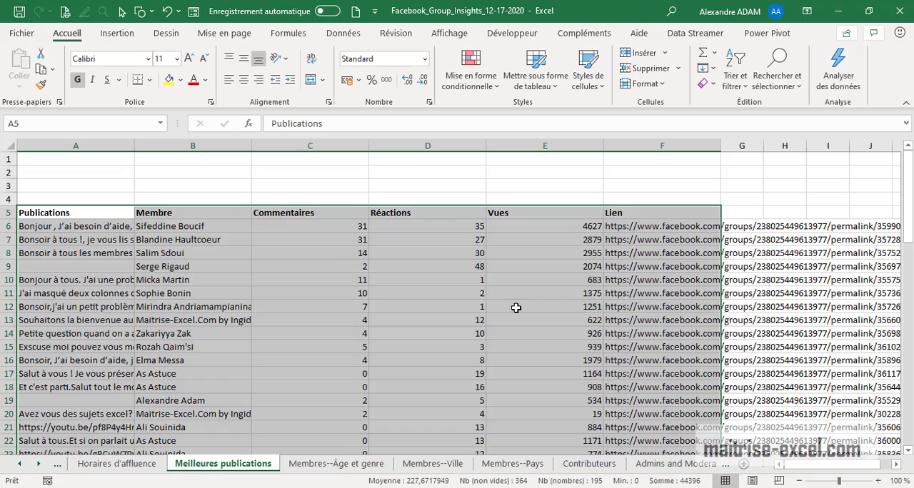
{"action": "scroll", "coordinate": [516, 307], "scroll_direction": "down", "scroll_amount": 16}
{"action": "scroll", "coordinate": [518, 315], "scroll_direction": "up", "scroll_amount": 16}
{"action": "key", "text": "ctrl+h"}
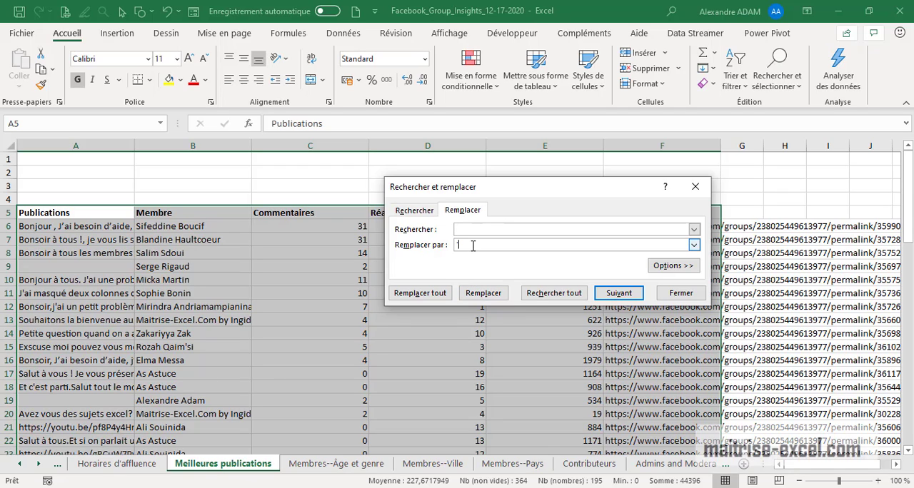
{"action": "left_click", "coordinate": [449, 295]}
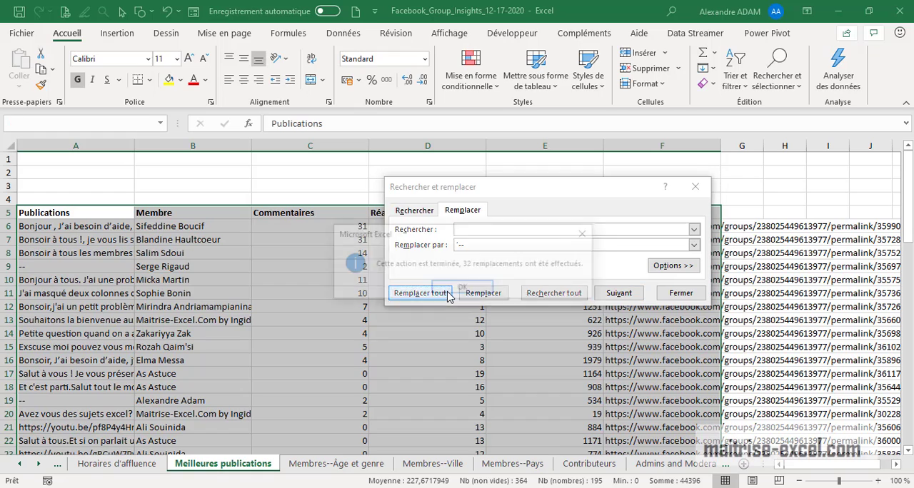
{"action": "left_click", "coordinate": [466, 288]}
{"action": "left_click", "coordinate": [682, 294]}
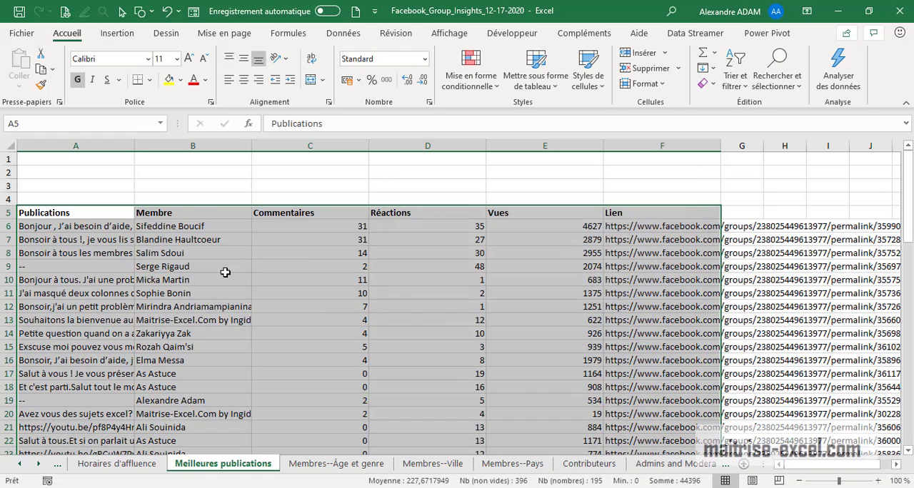
Convert the publications range A5:F70 into a table with headers and look at the Vues column's filter options
{"action": "left_click", "coordinate": [117, 33]}
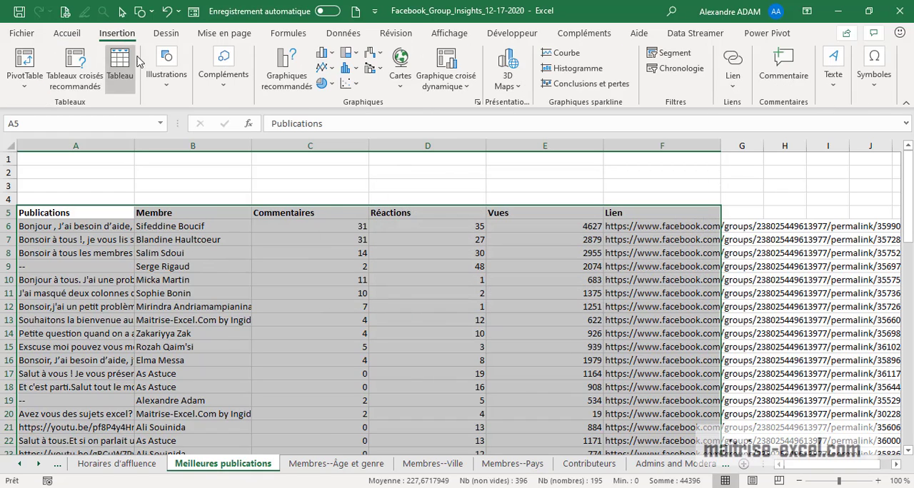
{"action": "left_click", "coordinate": [126, 76]}
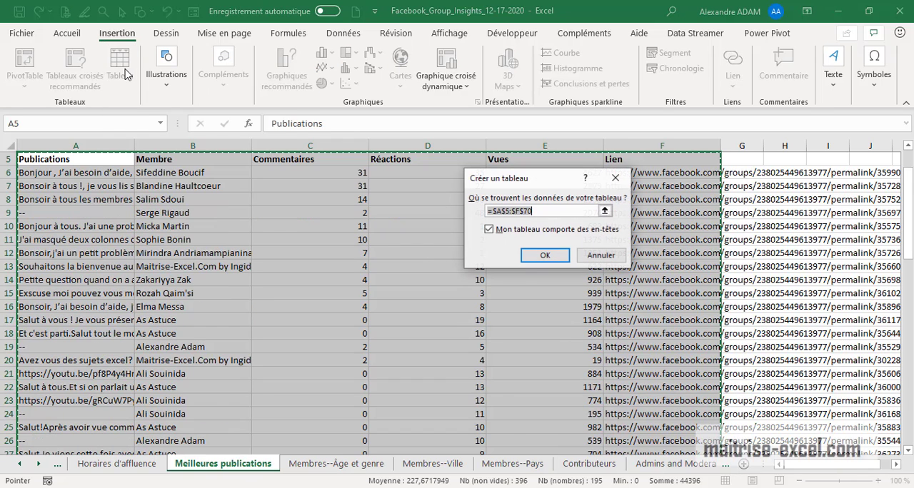
{"action": "scroll", "coordinate": [144, 163], "scroll_direction": "up", "scroll_amount": 2}
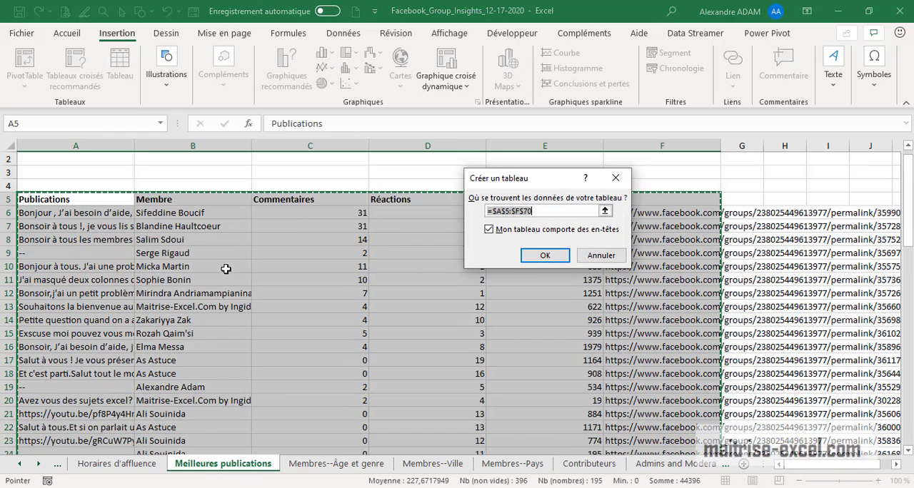
{"action": "left_click", "coordinate": [540, 257]}
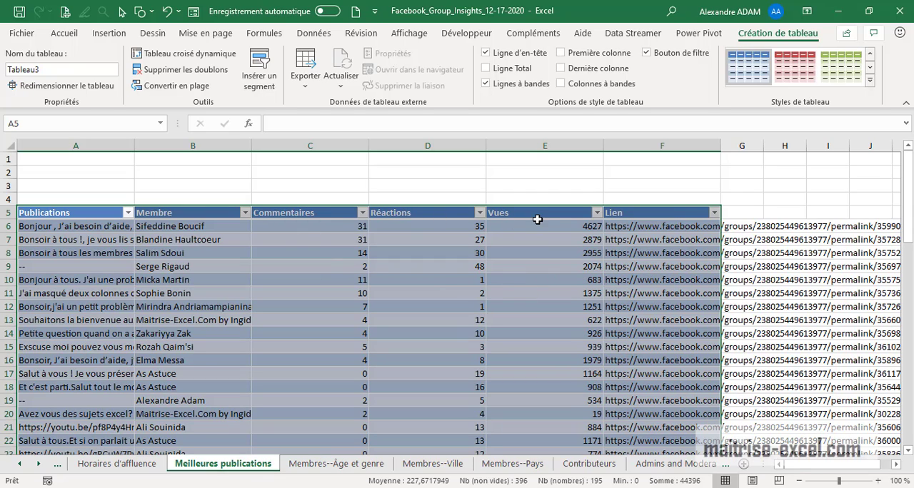
{"action": "left_click", "coordinate": [597, 213]}
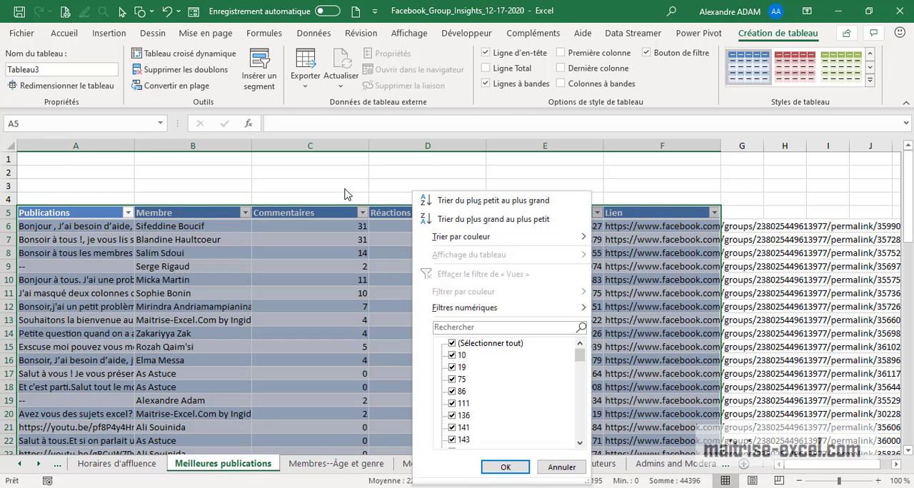
{"action": "left_click", "coordinate": [266, 183]}
Make blank row 2 taller and insert a slicer on the Membre field of the publications table
{"action": "left_click_drag", "start_coordinate": [9, 178], "coordinate": [9, 211]}
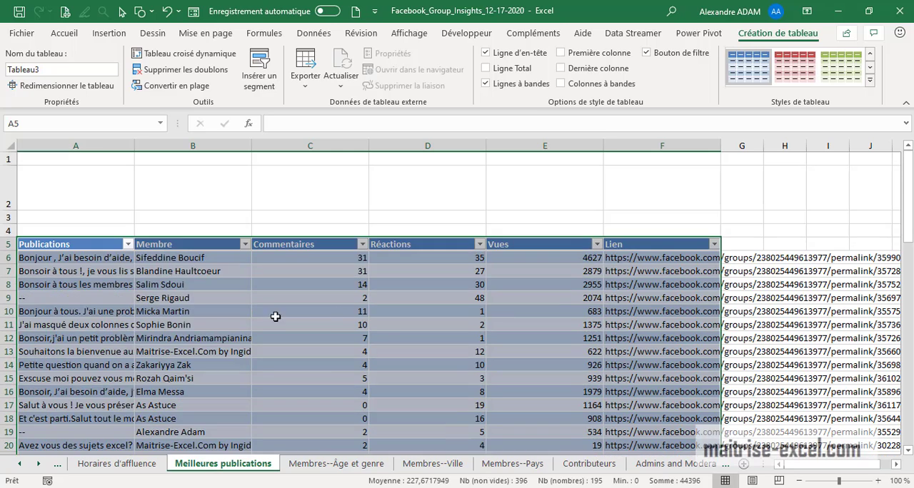
{"action": "left_click", "coordinate": [340, 214]}
{"action": "left_click", "coordinate": [357, 270]}
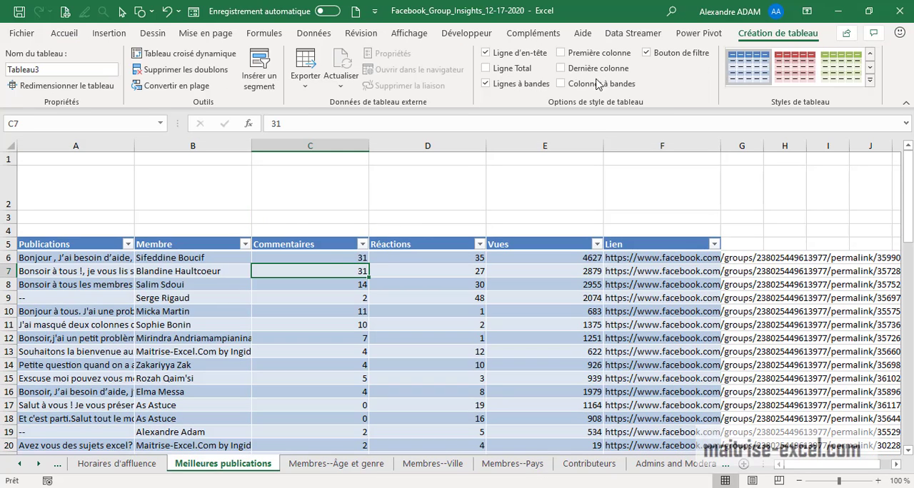
{"action": "left_click", "coordinate": [270, 86]}
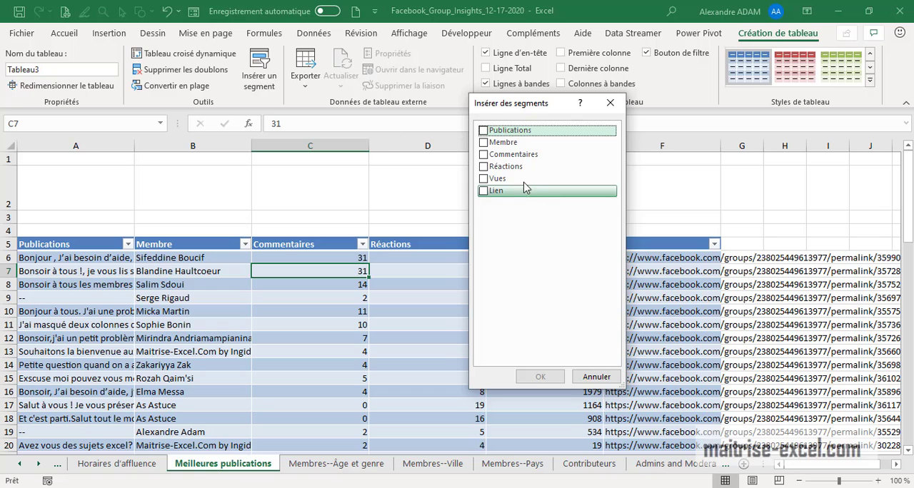
{"action": "left_click", "coordinate": [485, 142]}
{"action": "left_click", "coordinate": [541, 376]}
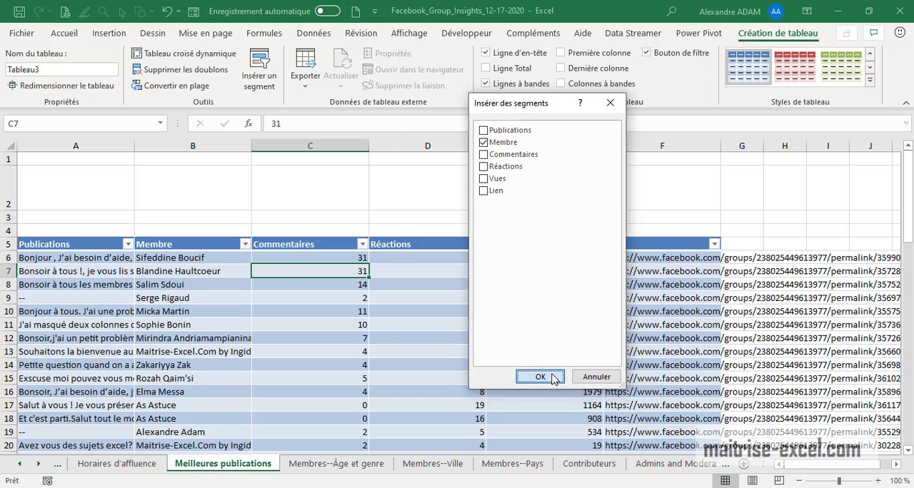
Place the Membre slicer above the table, resize it to about 5.87 by 8.36 cm, and heighten row 2 to fit it
{"action": "left_click_drag", "start_coordinate": [482, 223], "coordinate": [214, 166]}
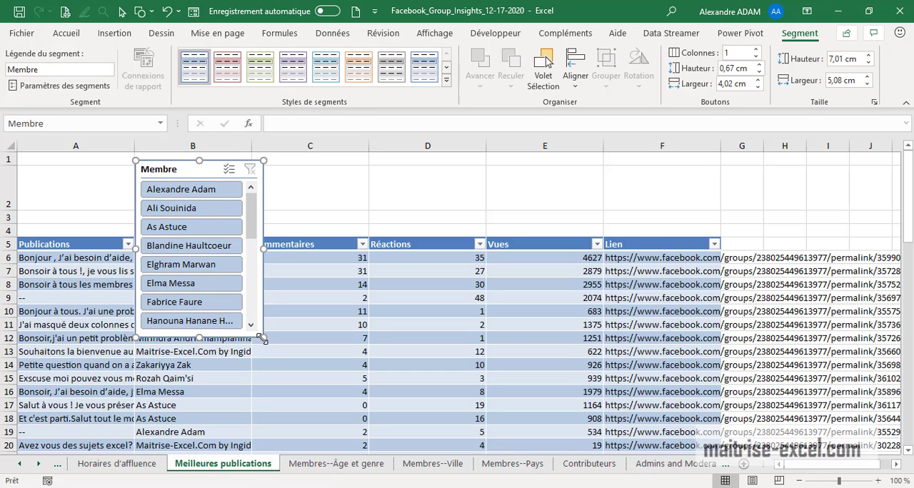
{"action": "left_click_drag", "start_coordinate": [263, 337], "coordinate": [373, 296]}
{"action": "left_click_drag", "start_coordinate": [13, 209], "coordinate": [13, 291]}
{"action": "left_click_drag", "start_coordinate": [372, 301], "coordinate": [347, 308]}
{"action": "mouse_move", "coordinate": [333, 204]}
{"action": "left_mouse_down"}
{"action": "mouse_move", "coordinate": [325, 293]}
{"action": "mouse_move", "coordinate": [323, 210]}
{"action": "left_mouse_up"}
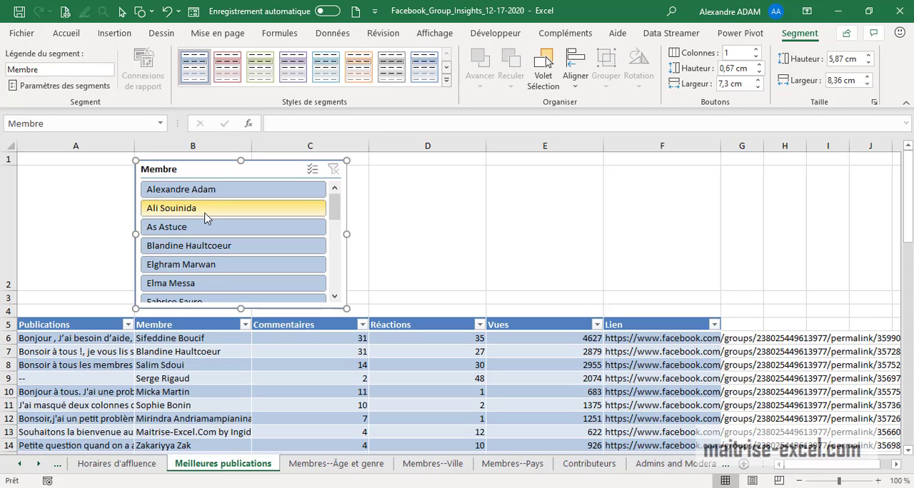
Filter the publications table by several individual members, one at a time, with the Membre slicer, ending on the first listed member
{"action": "left_click", "coordinate": [218, 249]}
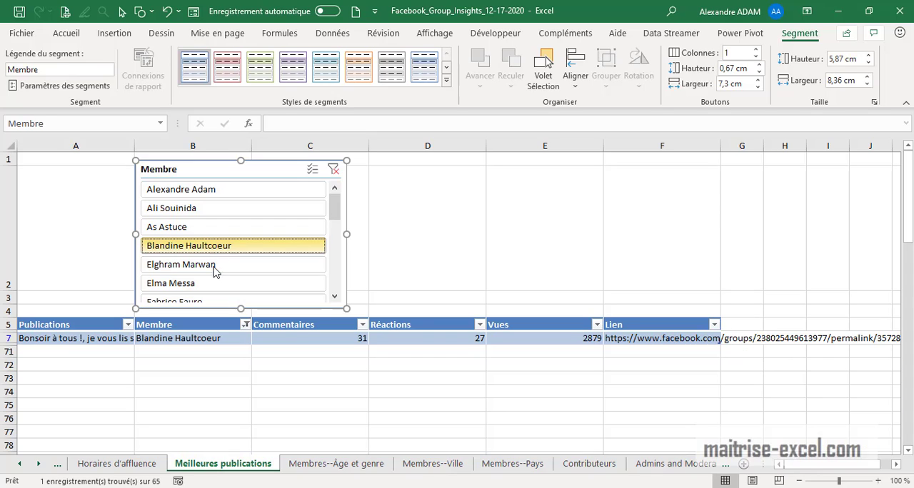
{"action": "left_click", "coordinate": [214, 269]}
{"action": "left_click", "coordinate": [203, 287]}
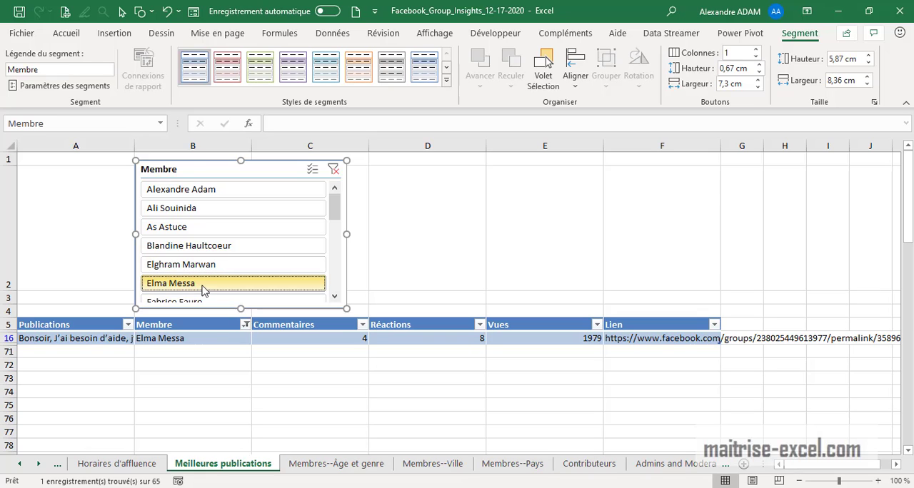
{"action": "scroll", "coordinate": [213, 272], "scroll_direction": "down", "scroll_amount": 3}
{"action": "left_click", "coordinate": [211, 245]}
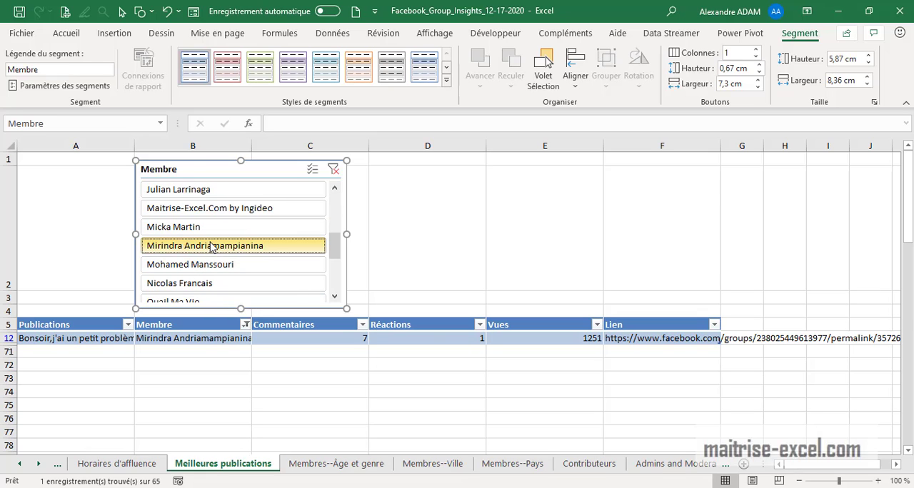
{"action": "scroll", "coordinate": [196, 251], "scroll_direction": "down", "scroll_amount": 3}
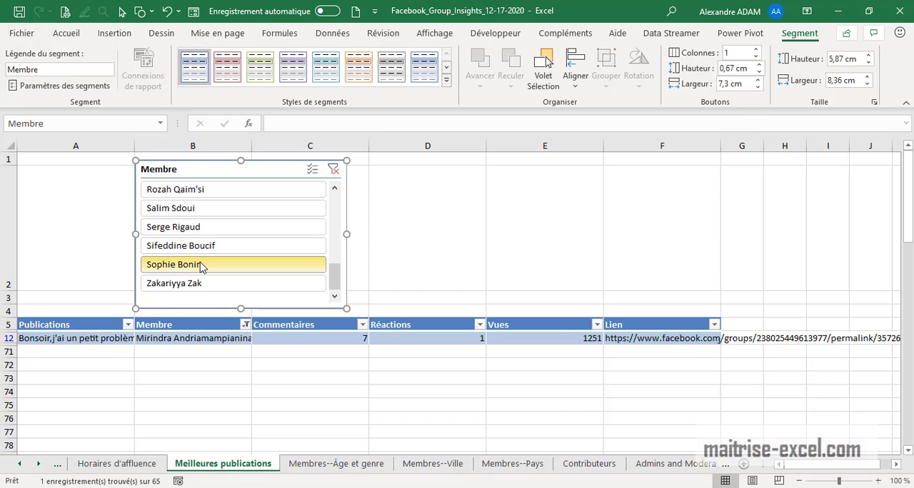
{"action": "left_click", "coordinate": [201, 266]}
{"action": "scroll", "coordinate": [204, 246], "scroll_direction": "up", "scroll_amount": 10}
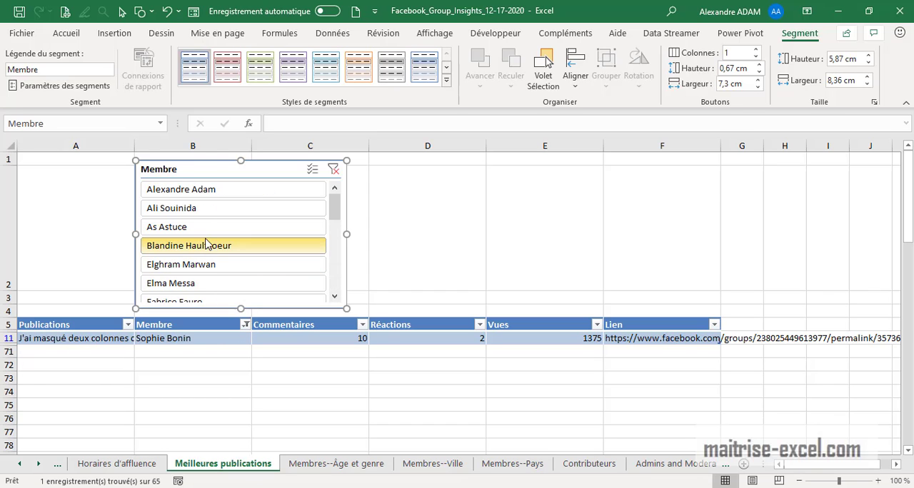
{"action": "left_click", "coordinate": [208, 214]}
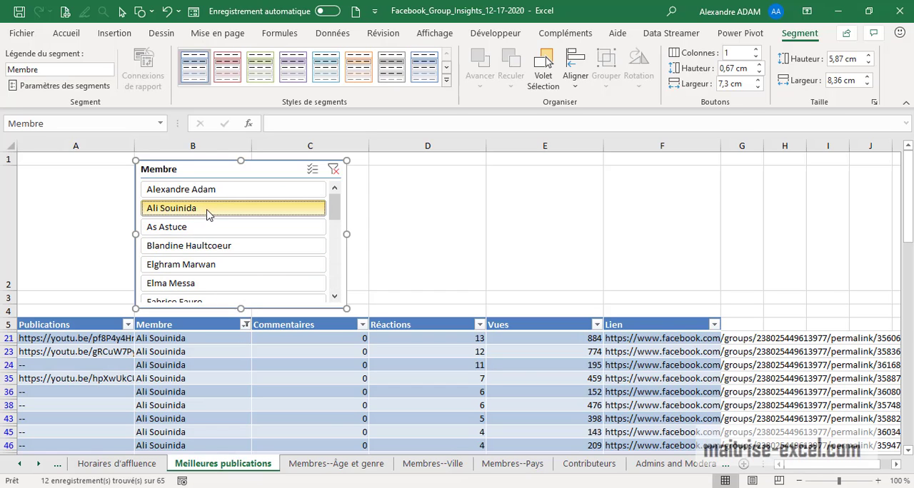
{"action": "left_click", "coordinate": [211, 196]}
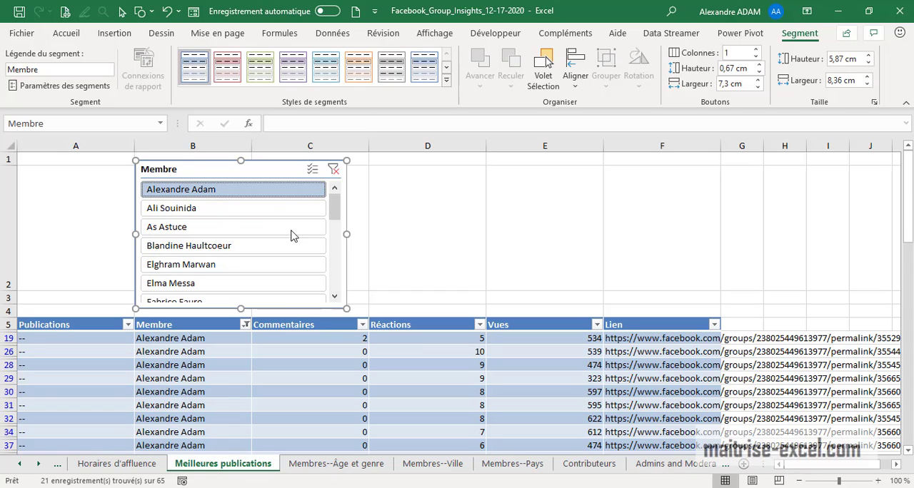
Add a second member to the Membre slicer selection using multi-select, and clear the slicer's filter
{"action": "left_click", "coordinate": [464, 236]}
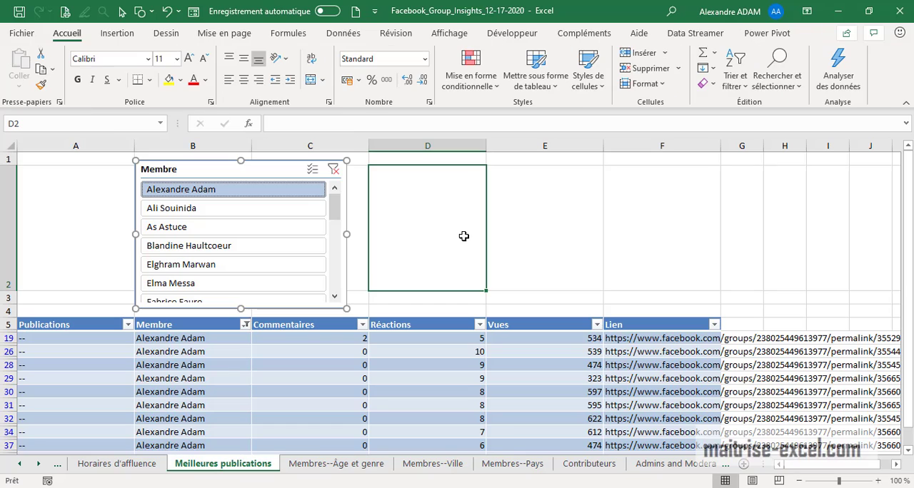
{"action": "left_click", "coordinate": [335, 245]}
{"action": "left_click_drag", "start_coordinate": [337, 230], "coordinate": [335, 179]}
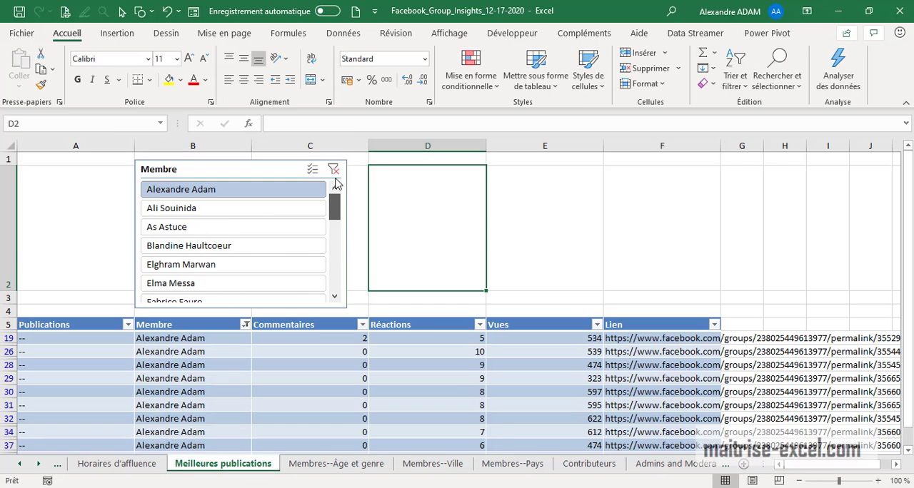
{"action": "left_click", "coordinate": [312, 168]}
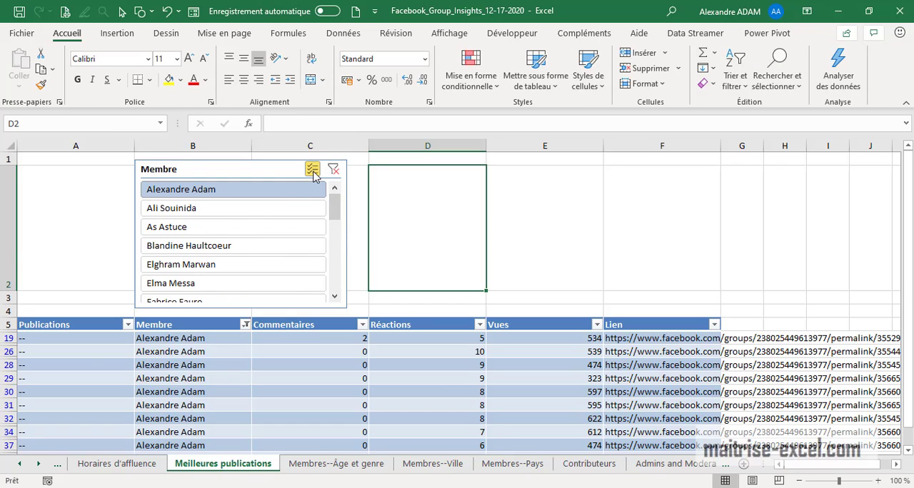
{"action": "left_click", "coordinate": [222, 231]}
{"action": "left_click", "coordinate": [313, 170]}
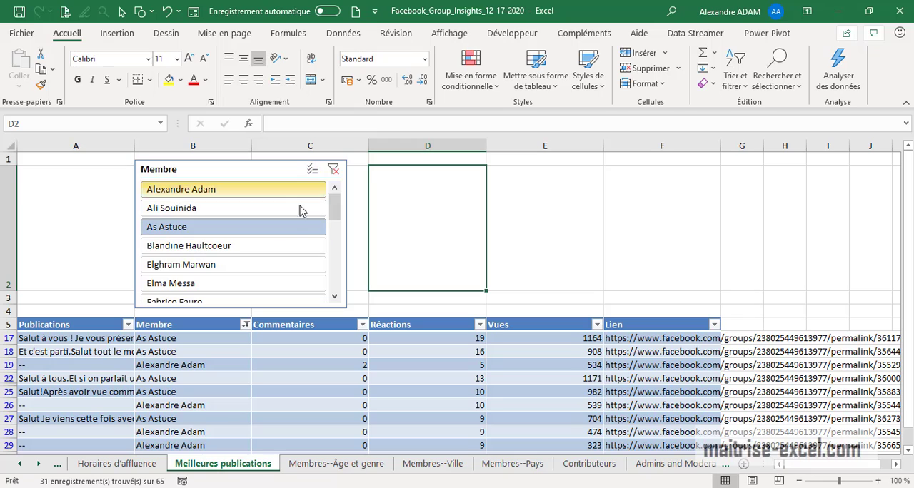
{"action": "left_click", "coordinate": [333, 171]}
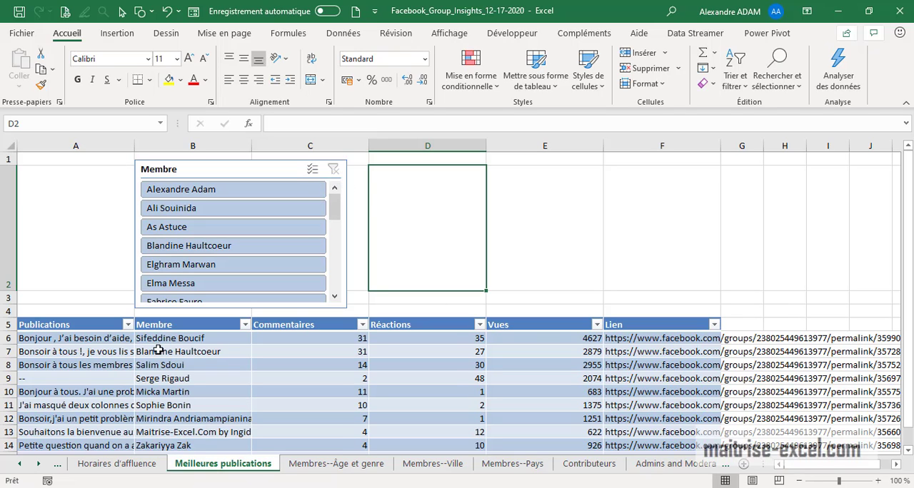
Sort the publications table by Commentaires from largest to smallest and select the member in the first data row
{"action": "left_click", "coordinate": [325, 325]}
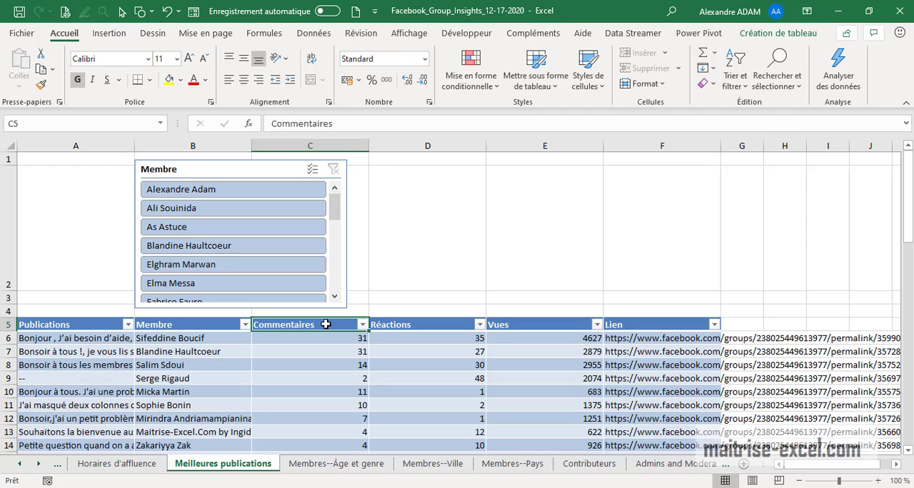
{"action": "left_click", "coordinate": [362, 324]}
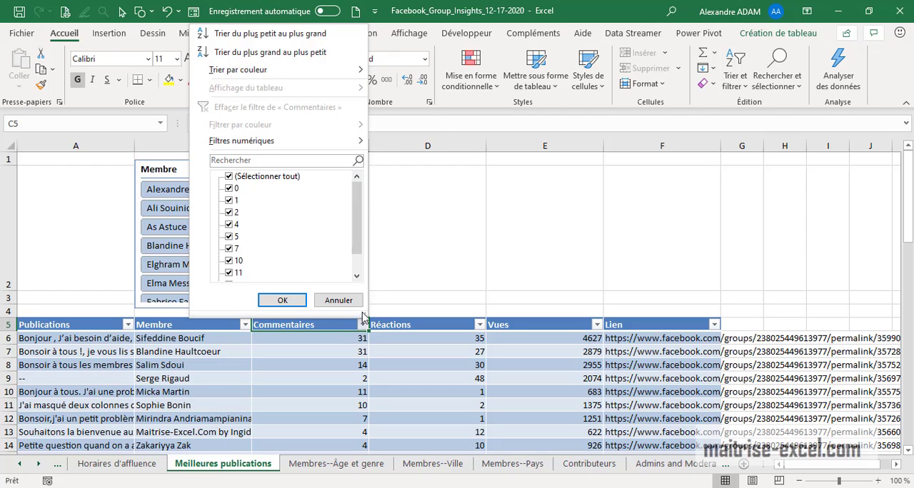
{"action": "left_click", "coordinate": [270, 56]}
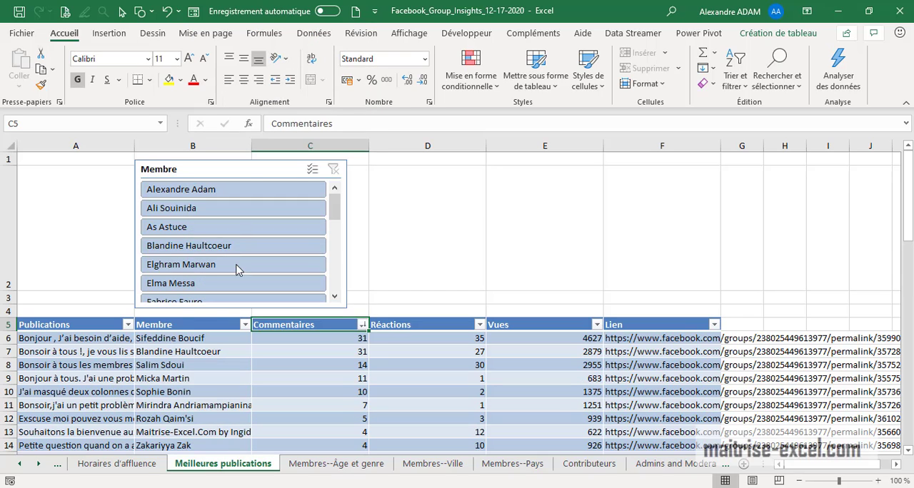
{"action": "left_click", "coordinate": [184, 340]}
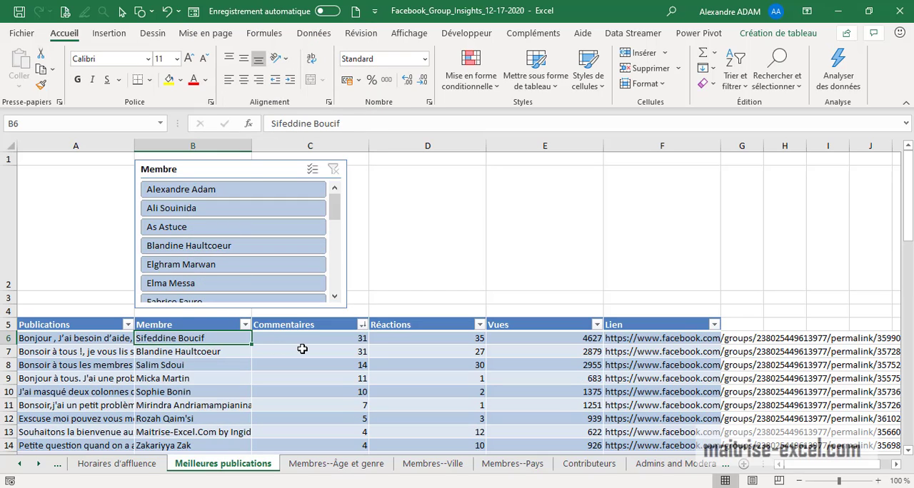
Sort the publications table from largest to smallest by Réactions, and again by Vues
{"action": "left_click", "coordinate": [480, 327]}
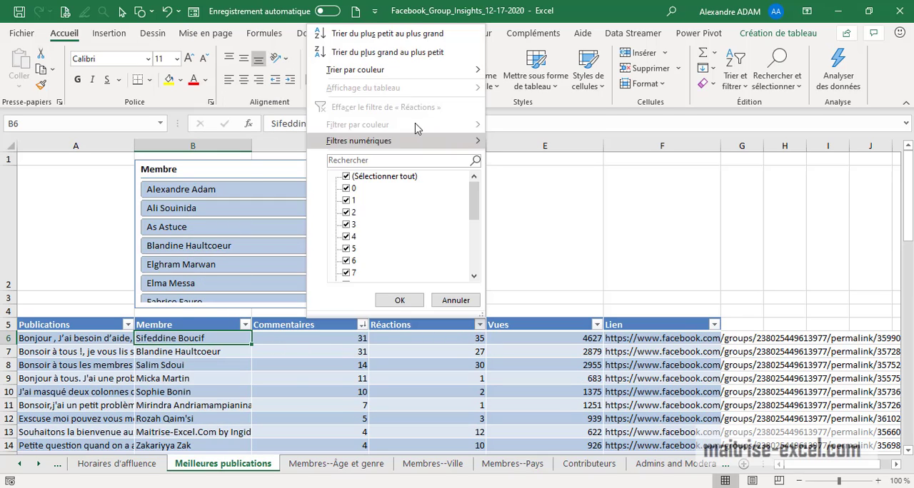
{"action": "left_click", "coordinate": [408, 53]}
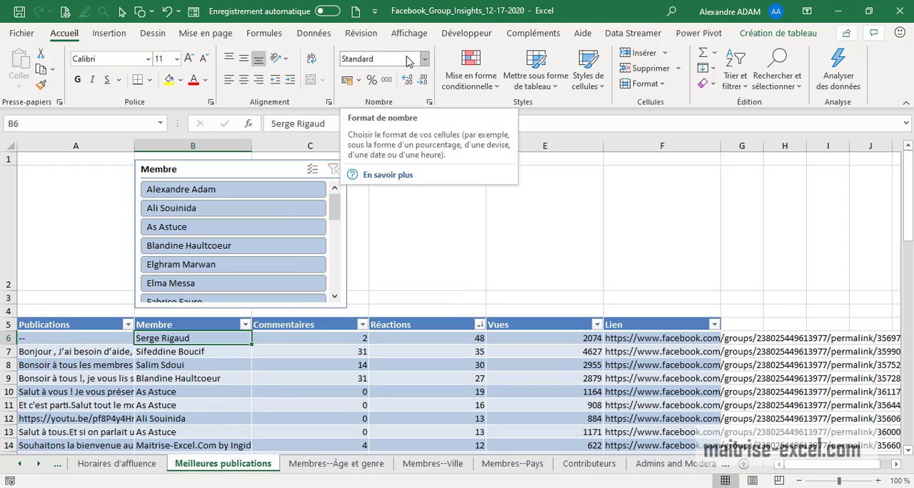
{"action": "left_click", "coordinate": [596, 325]}
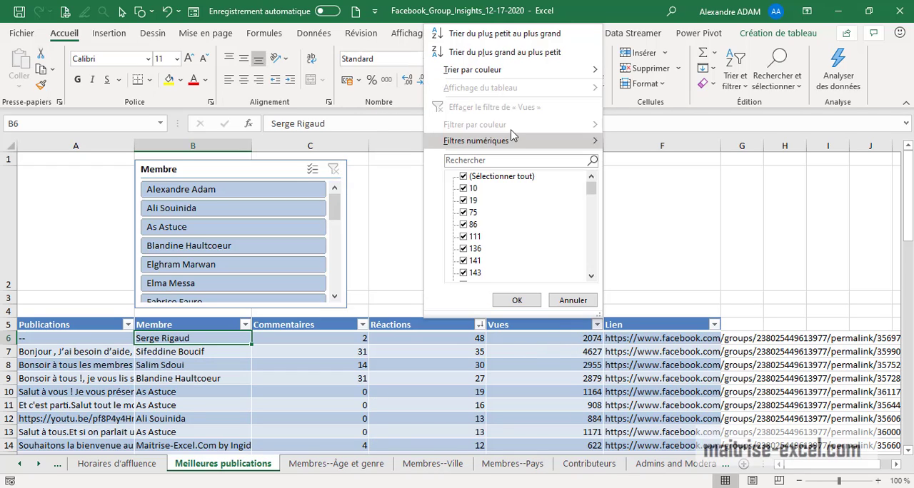
{"action": "left_click", "coordinate": [505, 53]}
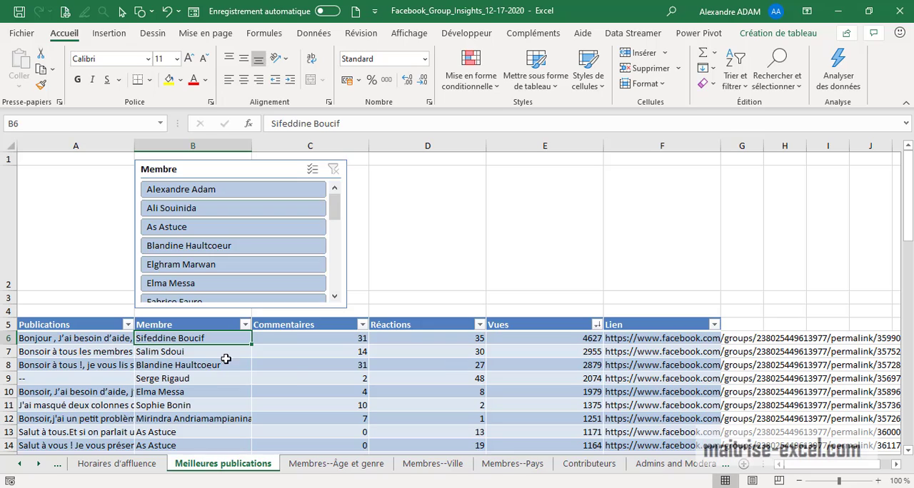
Turn the publication addresses in cells F6 and F29 of the Lien column into clickable hyperlinks by re-entering them
{"action": "left_click", "coordinate": [664, 337]}
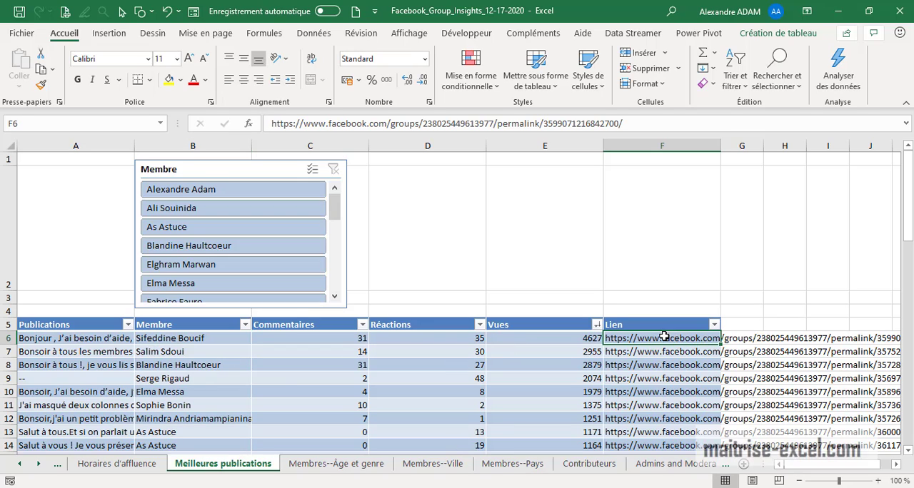
{"action": "left_click", "coordinate": [660, 130]}
{"action": "key", "text": "Return"}
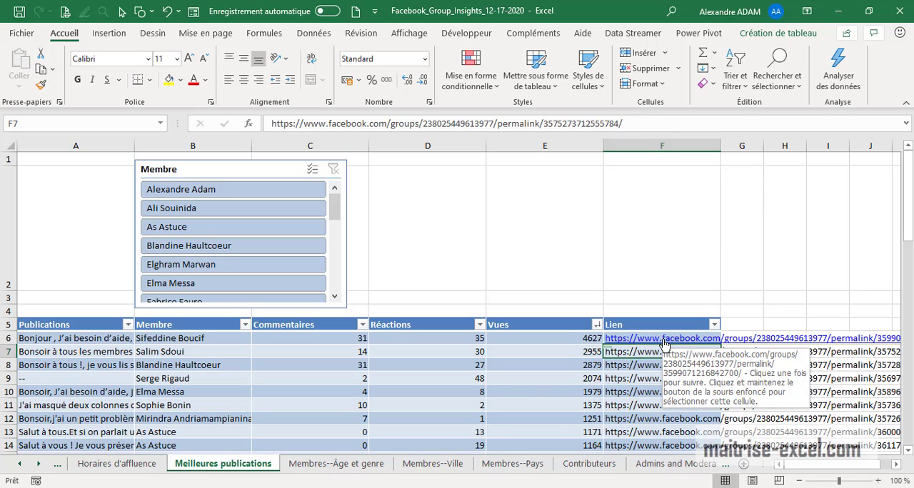
{"action": "scroll", "coordinate": [682, 359], "scroll_direction": "down", "scroll_amount": 7}
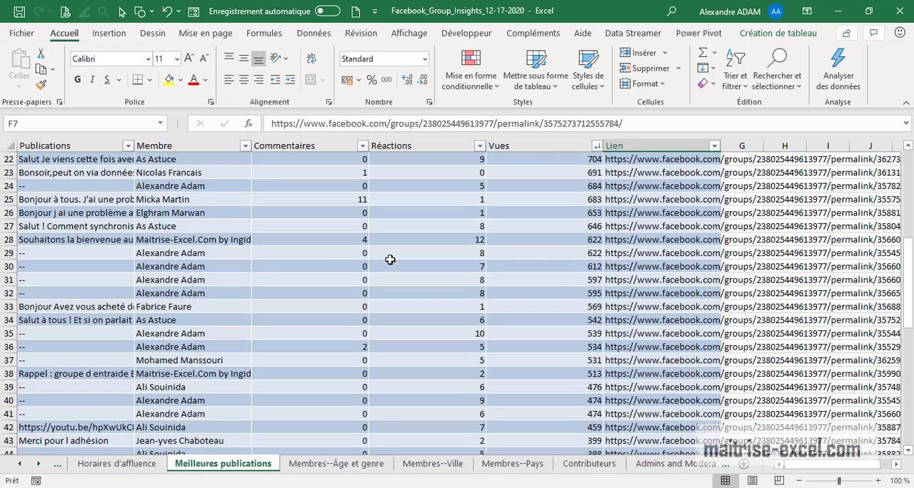
{"action": "left_click", "coordinate": [647, 256]}
{"action": "left_click", "coordinate": [676, 123]}
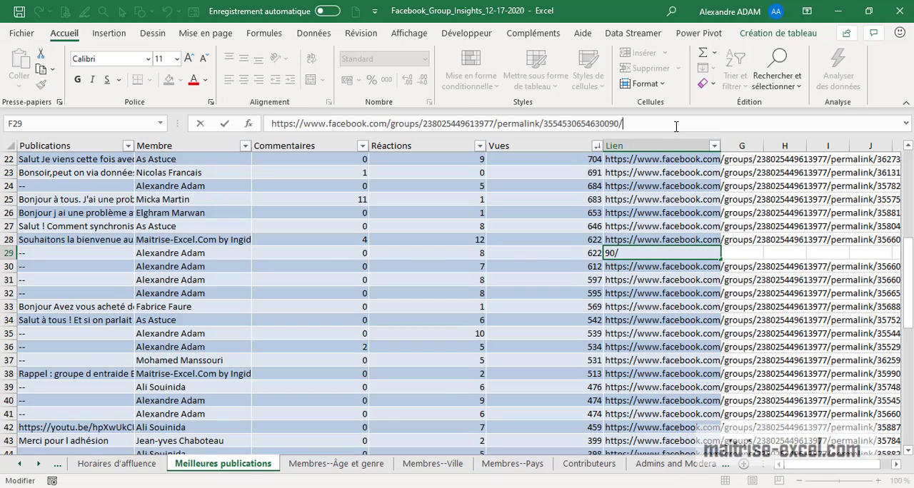
{"action": "key", "text": "ctrl+Return"}
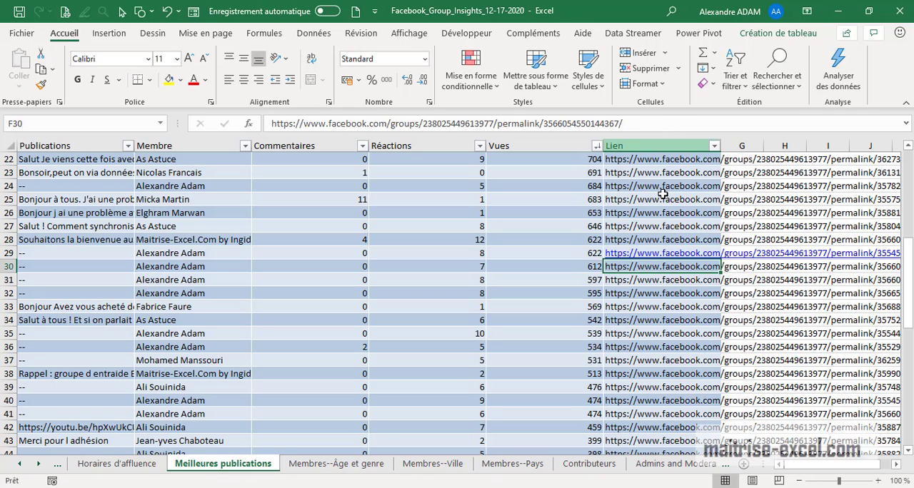
Open the hyperlink in F29, look over the Facebook post in the browser, and return to the Excel workbook
{"action": "left_click", "coordinate": [643, 256]}
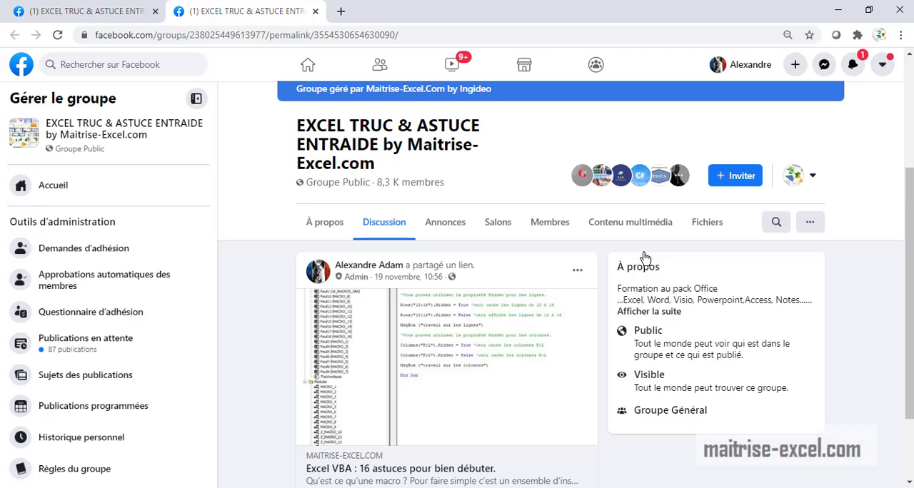
{"action": "scroll", "coordinate": [550, 302], "scroll_direction": "down", "scroll_amount": 2}
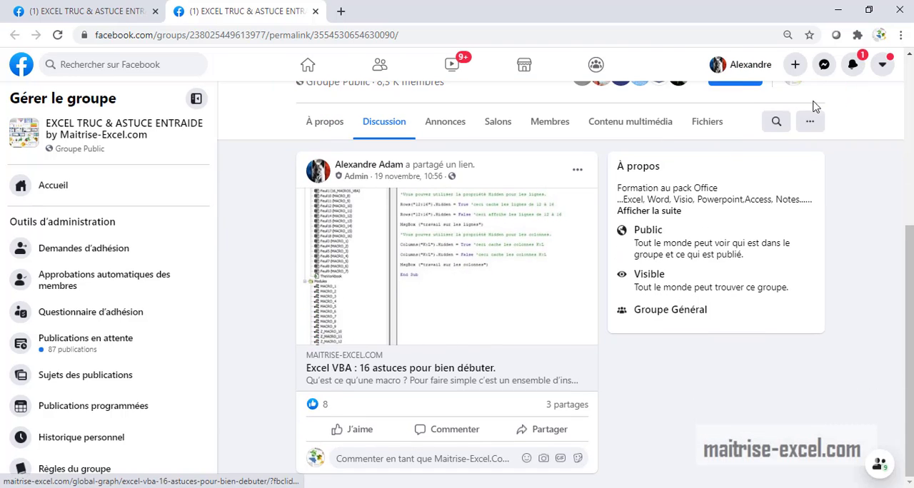
{"action": "left_click", "coordinate": [841, 12]}
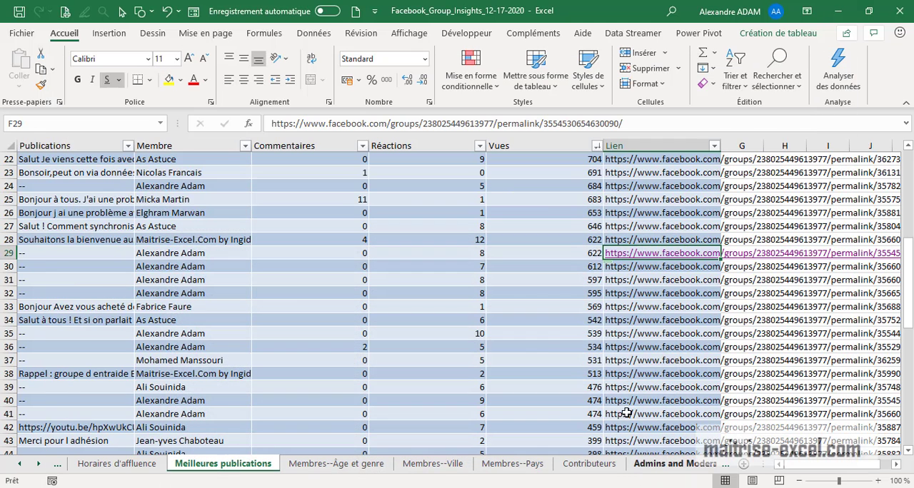
{"action": "left_click", "coordinate": [544, 347]}
Go to the Membres--Âge et genre sheet and examine its data and the error-check options for cell G3
{"action": "left_click", "coordinate": [334, 467]}
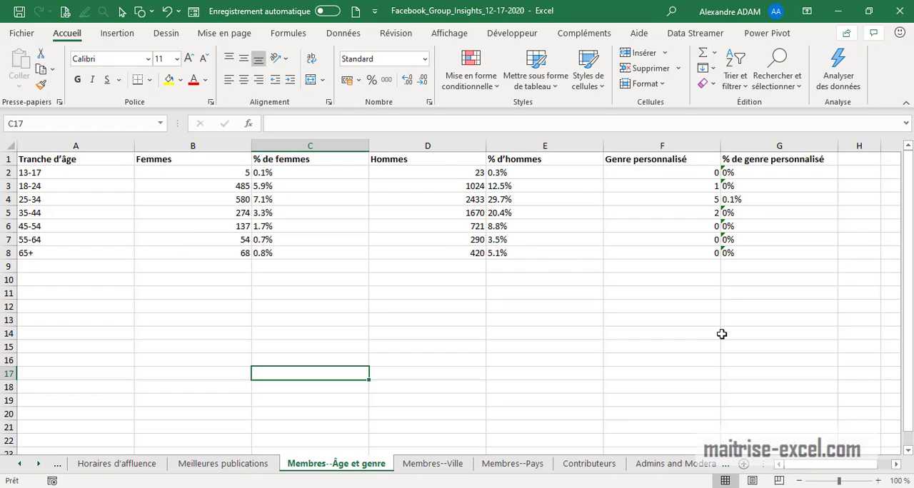
{"action": "left_click_drag", "start_coordinate": [773, 260], "coordinate": [43, 221]}
{"action": "left_click_drag", "start_coordinate": [296, 410], "coordinate": [296, 390]}
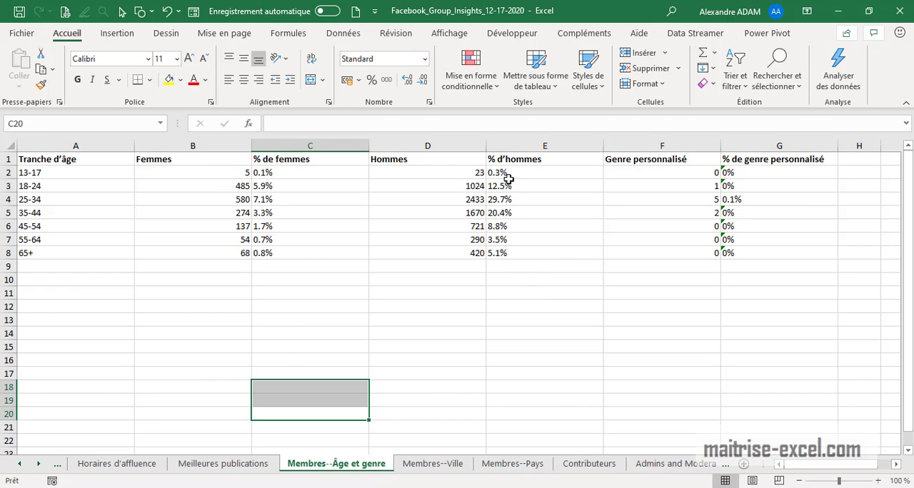
{"action": "left_click", "coordinate": [731, 186]}
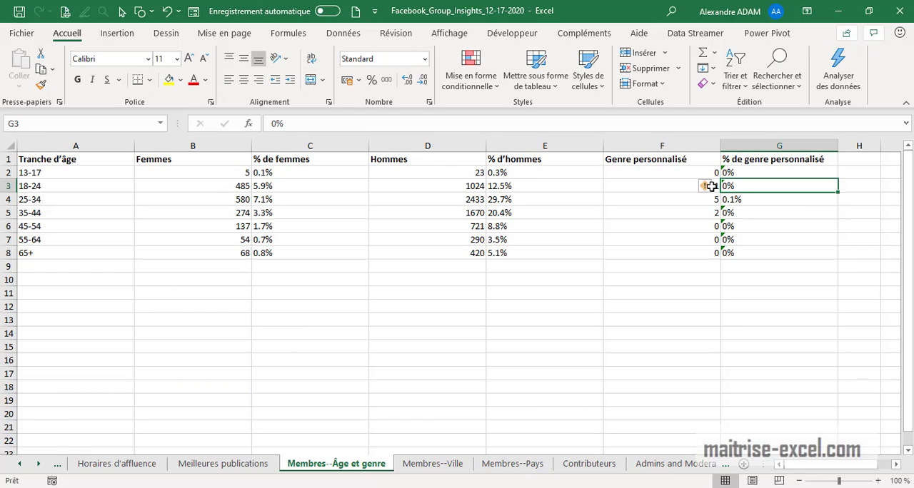
{"action": "left_click", "coordinate": [705, 187]}
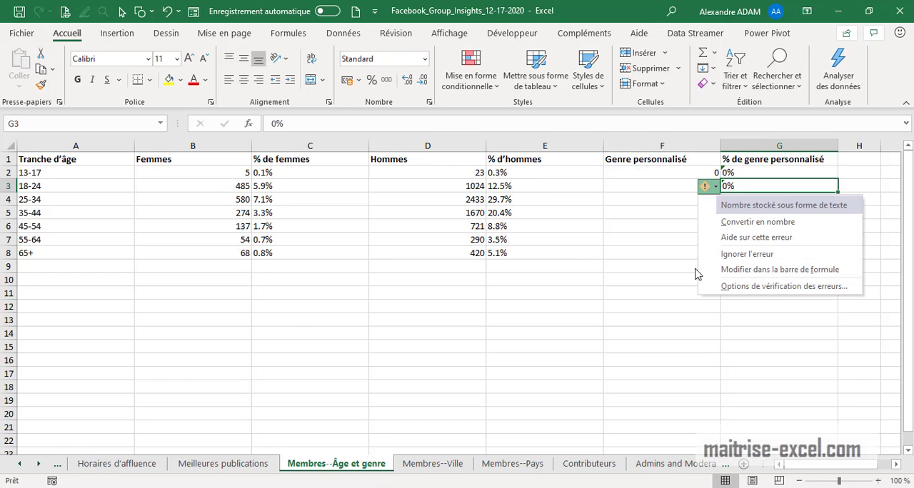
{"action": "left_click", "coordinate": [619, 375]}
{"action": "left_click_drag", "start_coordinate": [729, 252], "coordinate": [43, 158]}
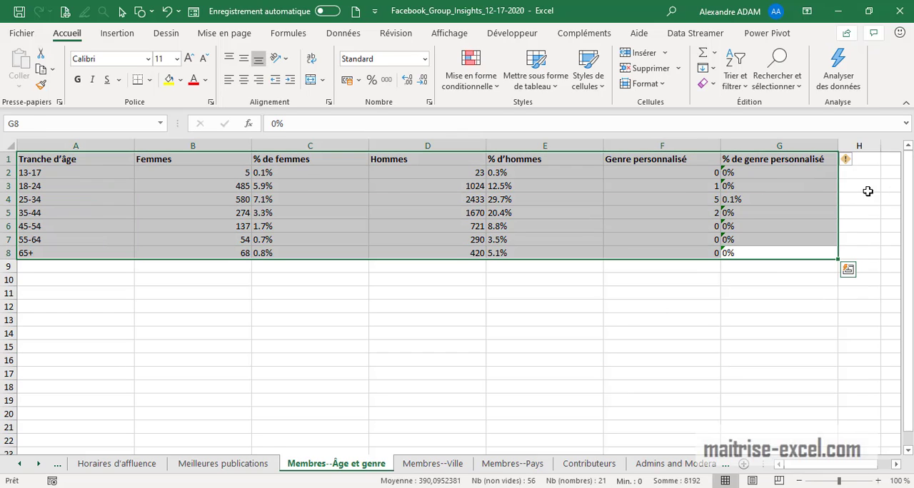
{"action": "left_click", "coordinate": [740, 333]}
Convert the text-stored percentages in G2:G8 of the % de genre personnalisé column to numbers
{"action": "left_click_drag", "start_coordinate": [743, 173], "coordinate": [749, 257]}
{"action": "left_click", "coordinate": [705, 173]}
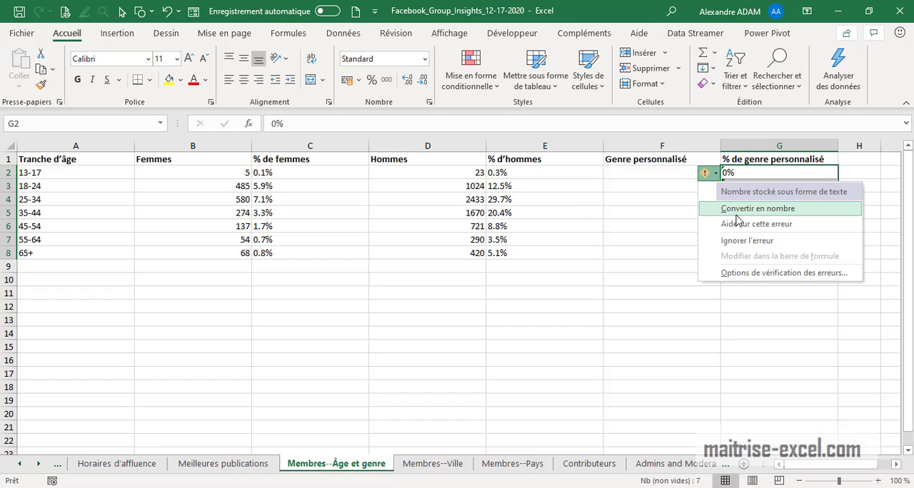
{"action": "left_click", "coordinate": [736, 208]}
{"action": "left_click", "coordinate": [730, 325]}
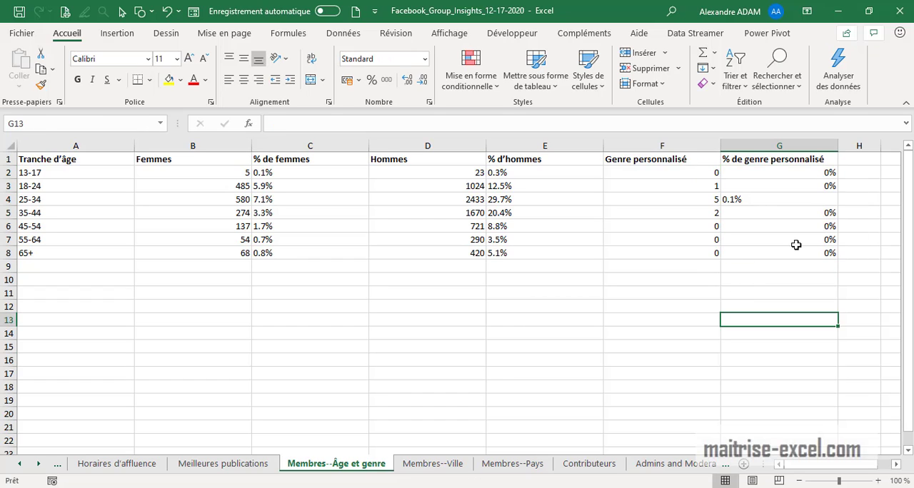
Replace every period with a comma in cells B2:G8 of the age and gender data
{"action": "left_click_drag", "start_coordinate": [786, 253], "coordinate": [184, 175]}
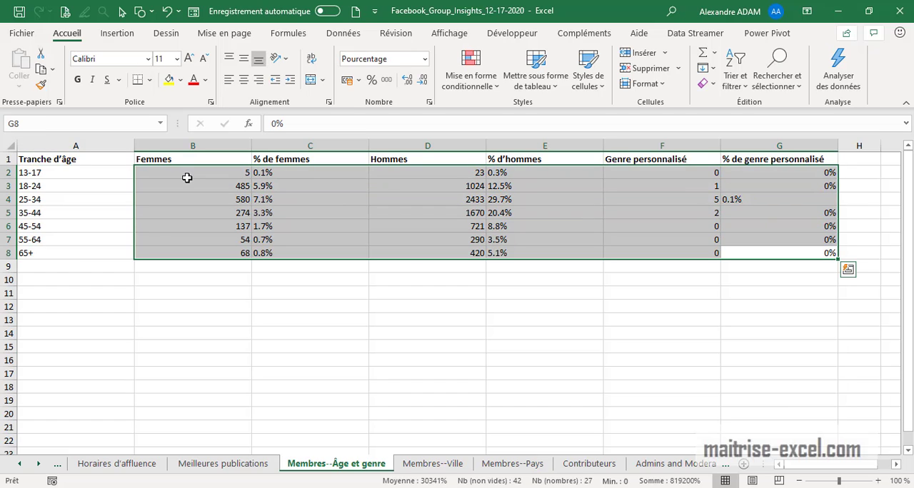
{"action": "key", "text": "ctrl+h"}
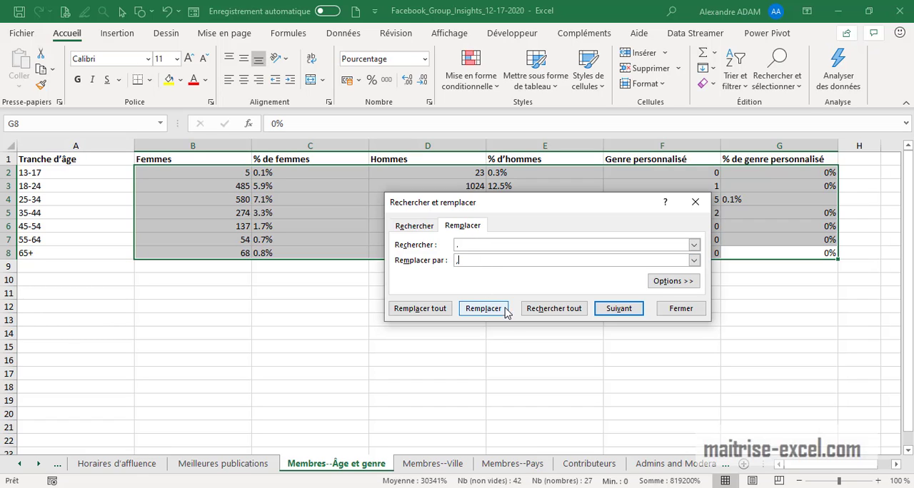
{"action": "left_click", "coordinate": [447, 309]}
{"action": "left_click", "coordinate": [462, 287]}
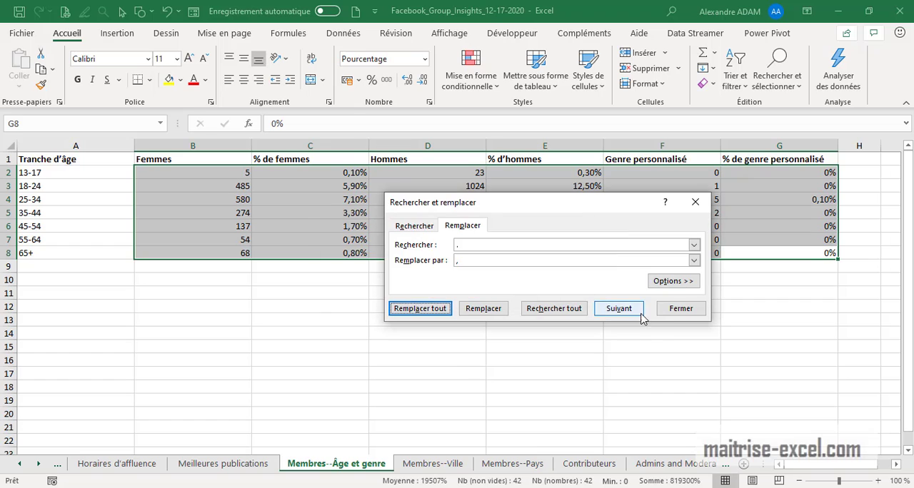
{"action": "left_click", "coordinate": [680, 309]}
{"action": "left_click", "coordinate": [575, 357]}
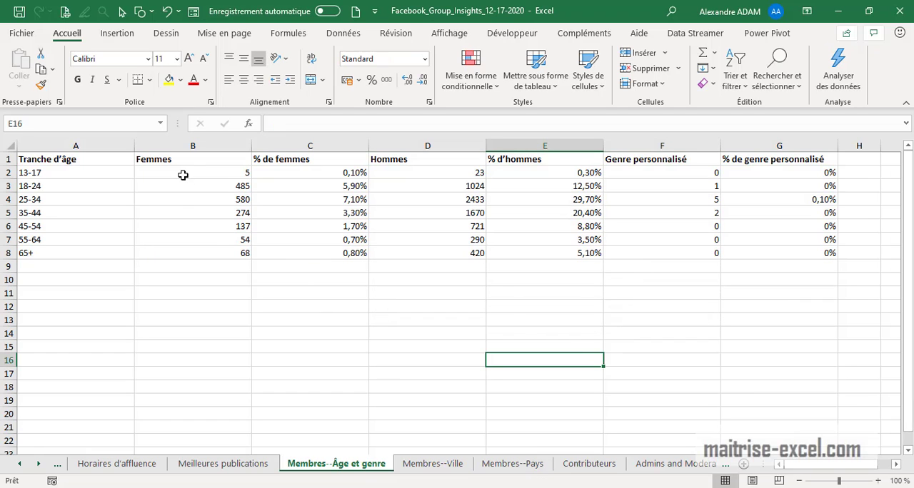
Autofit the widths of columns B to F to their contents
{"action": "double_click", "coordinate": [250, 144]}
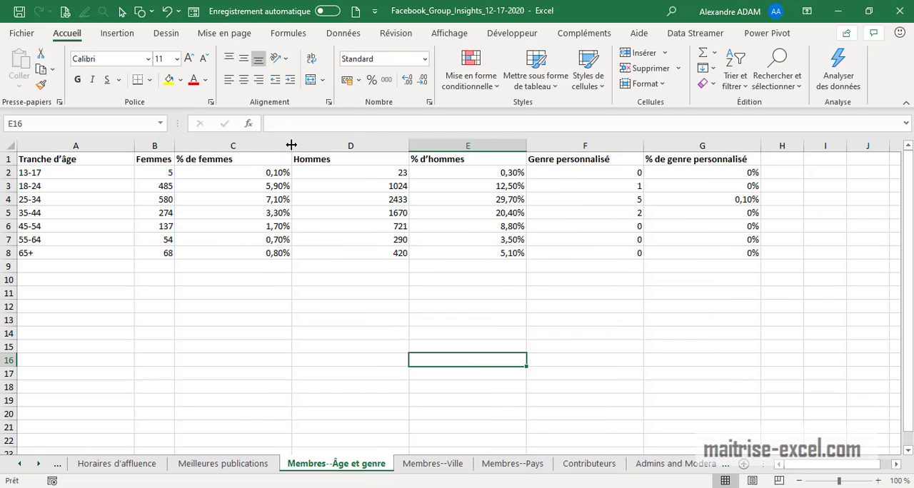
{"action": "double_click", "coordinate": [291, 143]}
{"action": "double_click", "coordinate": [353, 145]}
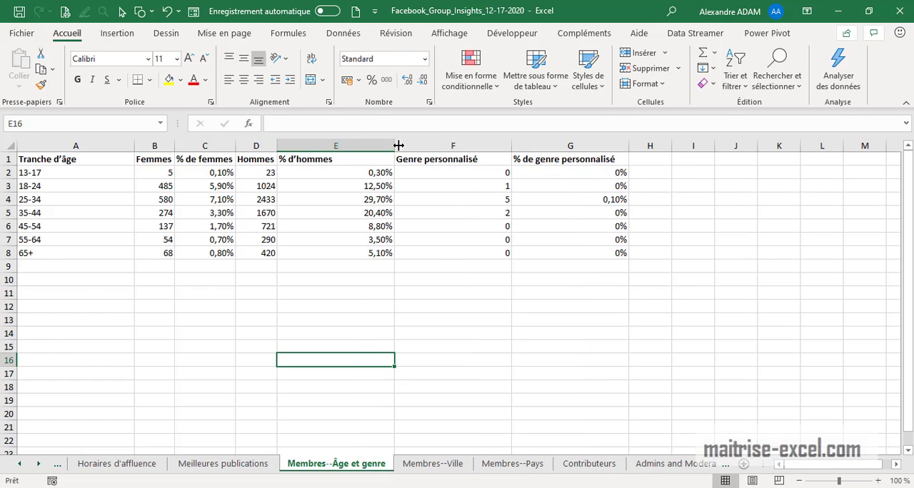
{"action": "double_click", "coordinate": [395, 145]}
{"action": "double_click", "coordinate": [452, 145]}
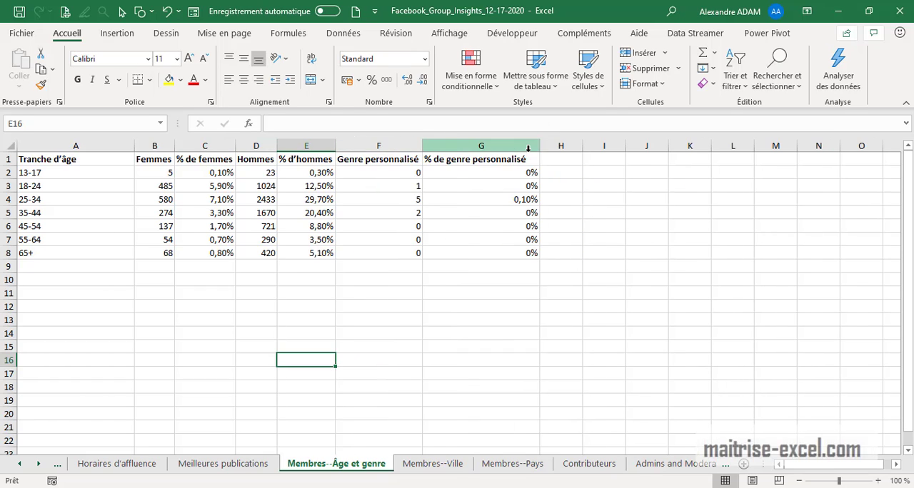
{"action": "left_click", "coordinate": [646, 279]}
Convert the range A1:G8 into a table with headers
{"action": "left_click_drag", "start_coordinate": [84, 162], "coordinate": [545, 247]}
{"action": "left_click", "coordinate": [119, 34]}
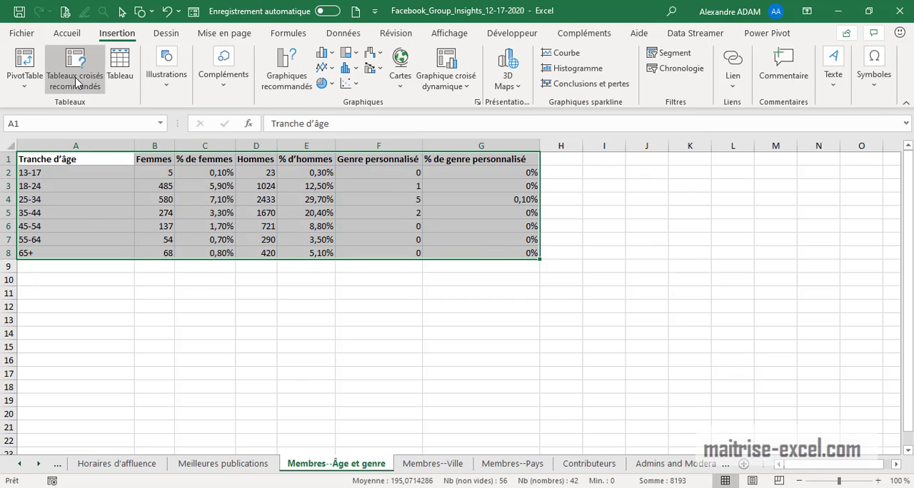
{"action": "left_click", "coordinate": [120, 68]}
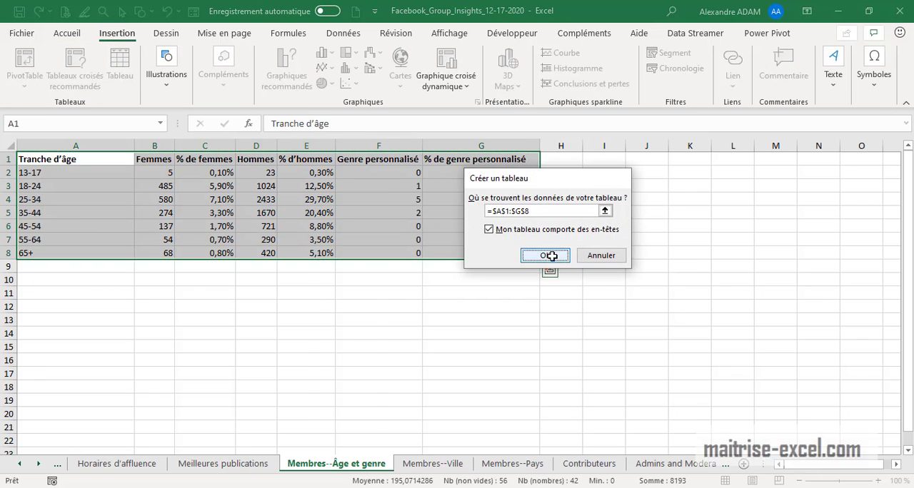
{"action": "left_click", "coordinate": [549, 255]}
{"action": "left_click", "coordinate": [680, 282]}
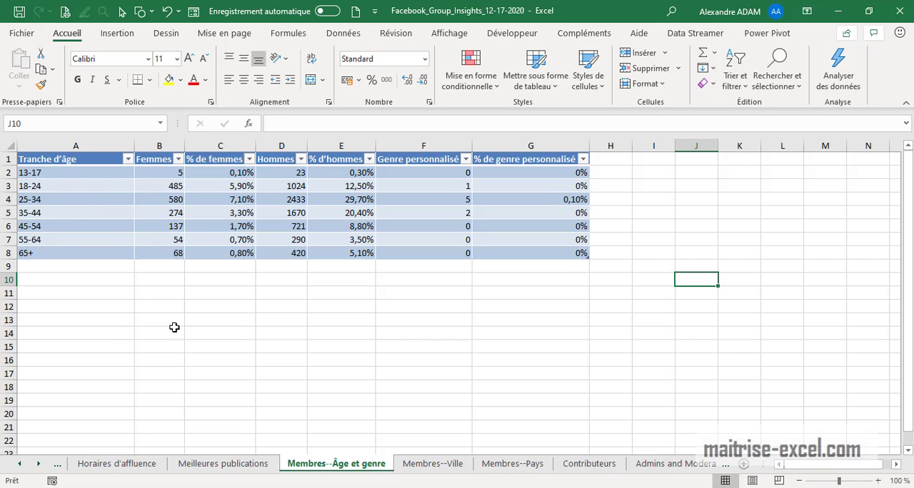
Insert an empty column before the % d'hommes column of the table
{"action": "left_click", "coordinate": [246, 145]}
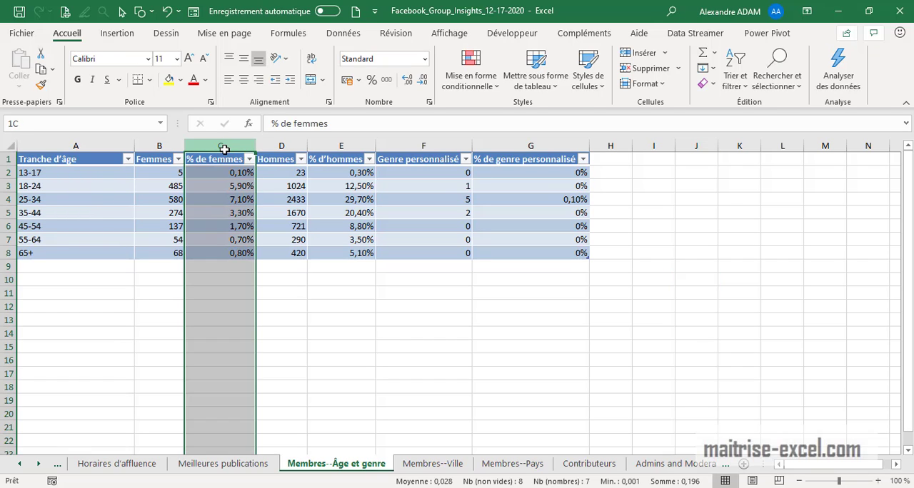
{"action": "left_click", "coordinate": [346, 146]}
{"action": "left_click", "coordinate": [411, 146]}
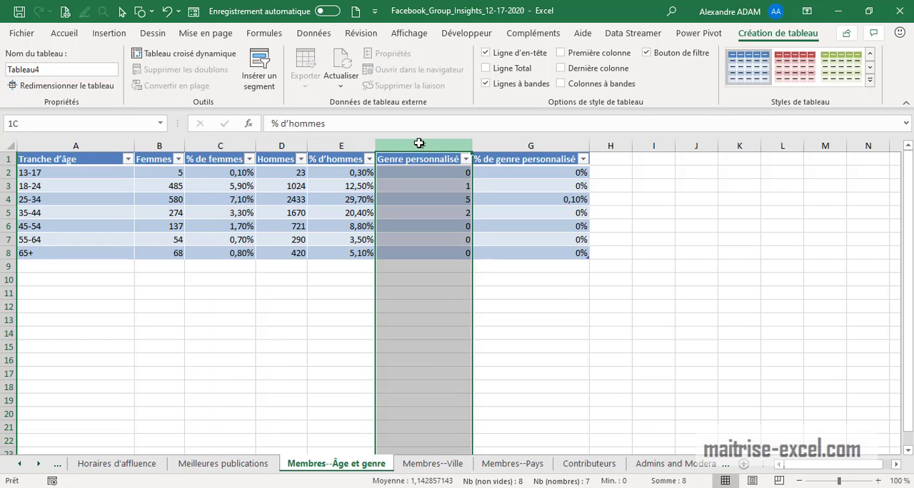
{"action": "left_click", "coordinate": [239, 139]}
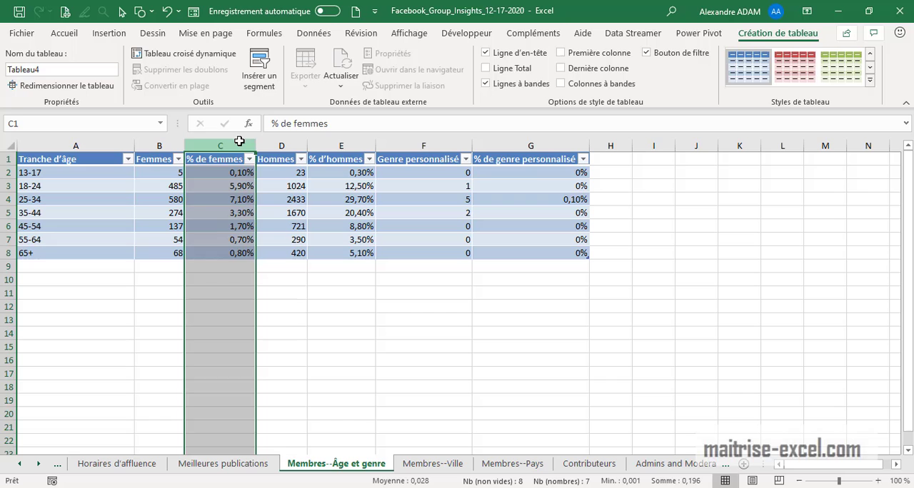
{"action": "left_click", "coordinate": [331, 146]}
{"action": "right_click", "coordinate": [330, 148]}
{"action": "left_click", "coordinate": [390, 262]}
Move the % de femmes column between the Hommes column and the empty Colonne1 column
{"action": "left_click", "coordinate": [219, 146]}
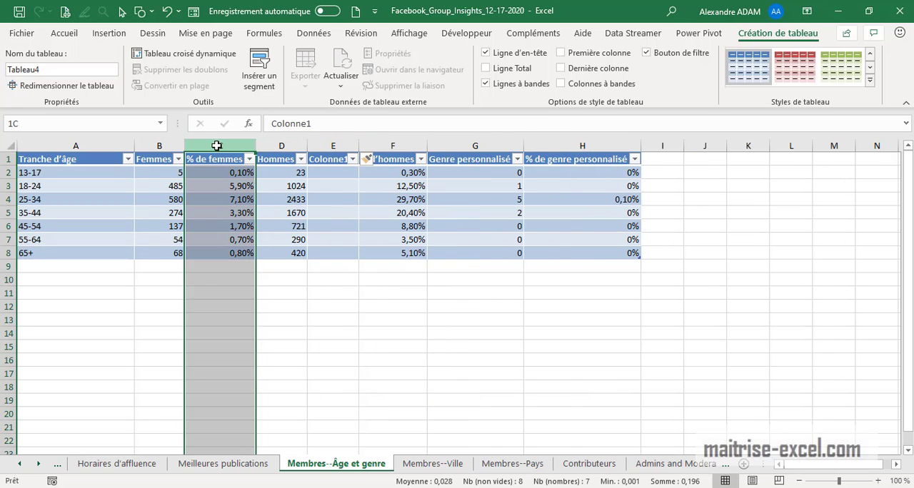
{"action": "right_click", "coordinate": [218, 148]}
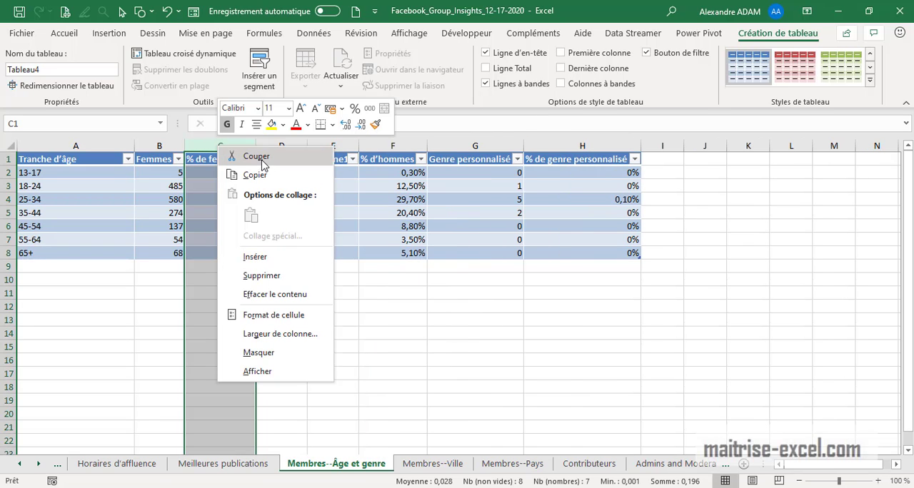
{"action": "left_click", "coordinate": [256, 156]}
{"action": "left_click", "coordinate": [344, 146]}
{"action": "right_click", "coordinate": [343, 148]}
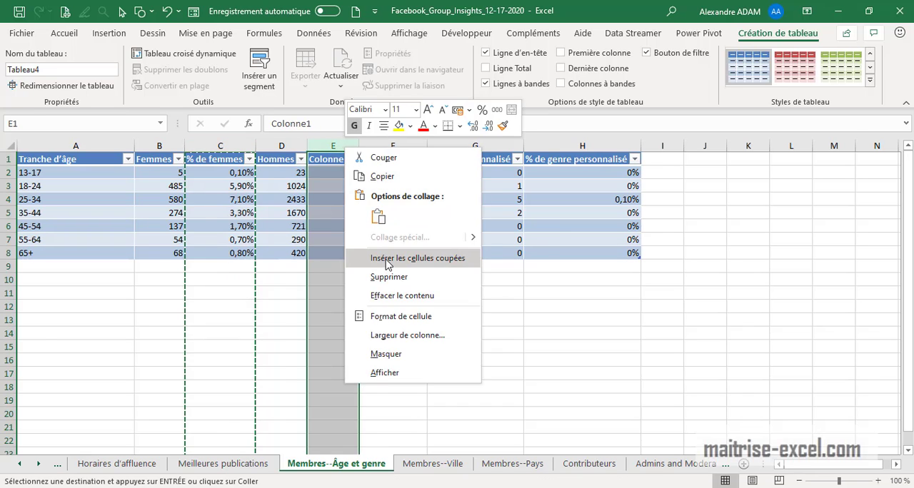
{"action": "left_click", "coordinate": [371, 196]}
{"action": "left_click", "coordinate": [448, 346]}
Create a PivotTable from Tableau4 on a new worksheet
{"action": "left_click_drag", "start_coordinate": [221, 252], "coordinate": [10, 157]}
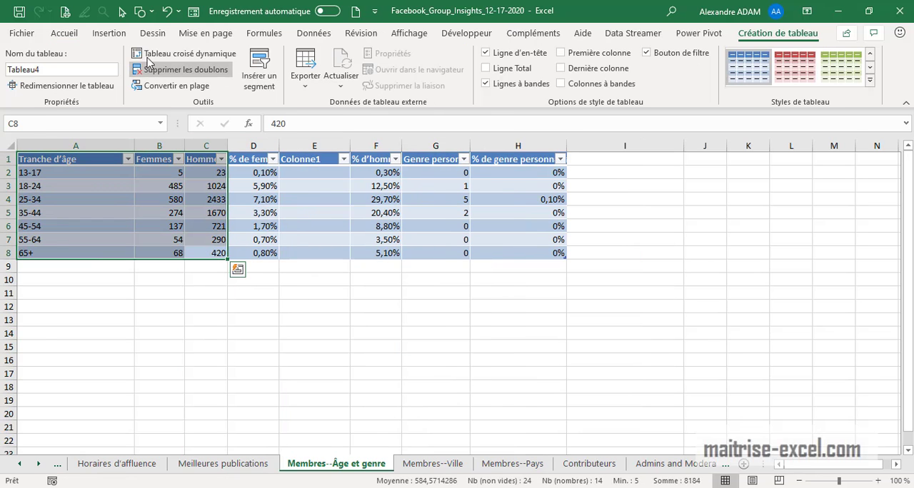
{"action": "left_click", "coordinate": [107, 33]}
{"action": "left_click", "coordinate": [25, 72]}
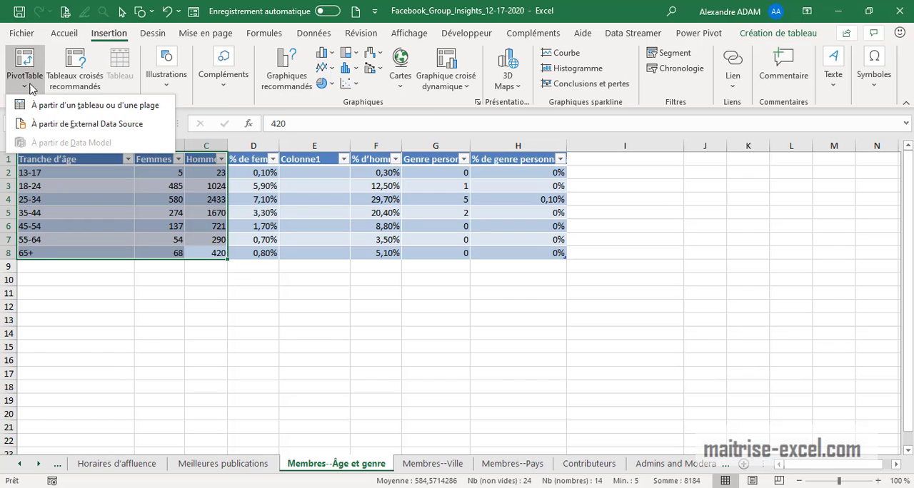
{"action": "left_click", "coordinate": [57, 105]}
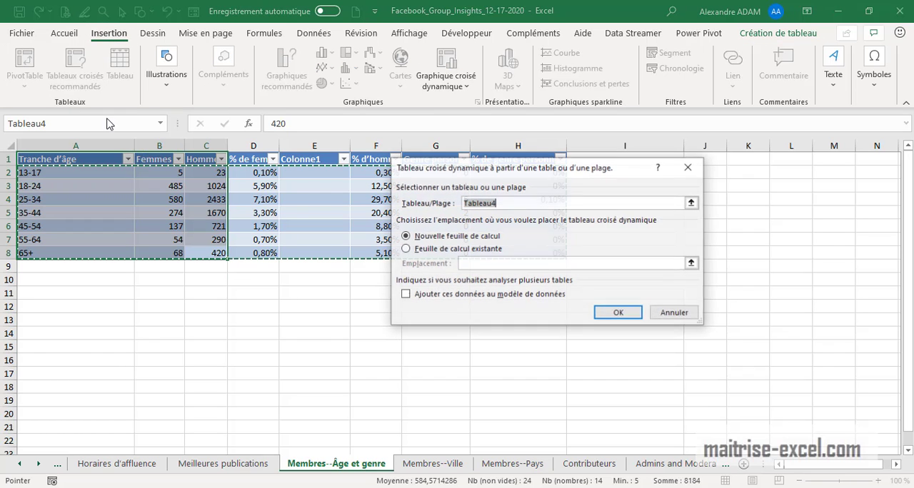
{"action": "left_click", "coordinate": [619, 313]}
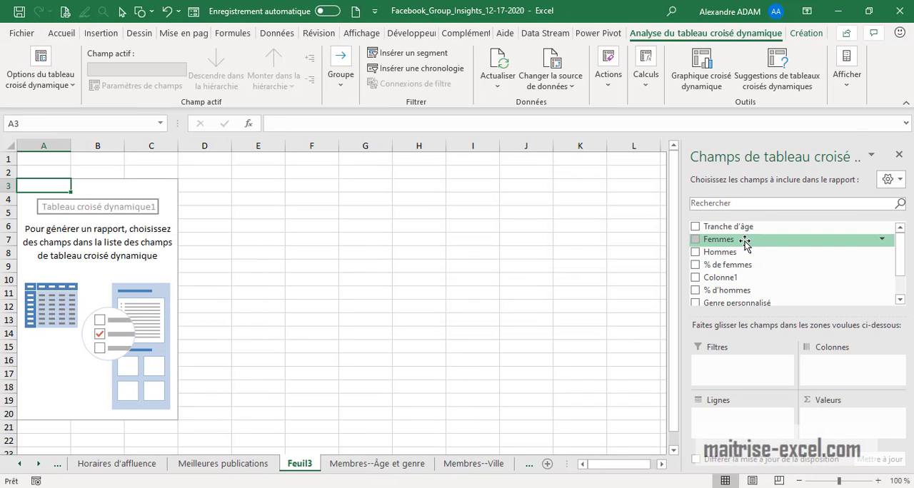
Add Femmes and Hommes as summed values and Tranche d'âge as rows of the PivotTable
{"action": "left_click_drag", "start_coordinate": [745, 243], "coordinate": [845, 417]}
{"action": "left_click_drag", "start_coordinate": [725, 252], "coordinate": [858, 432]}
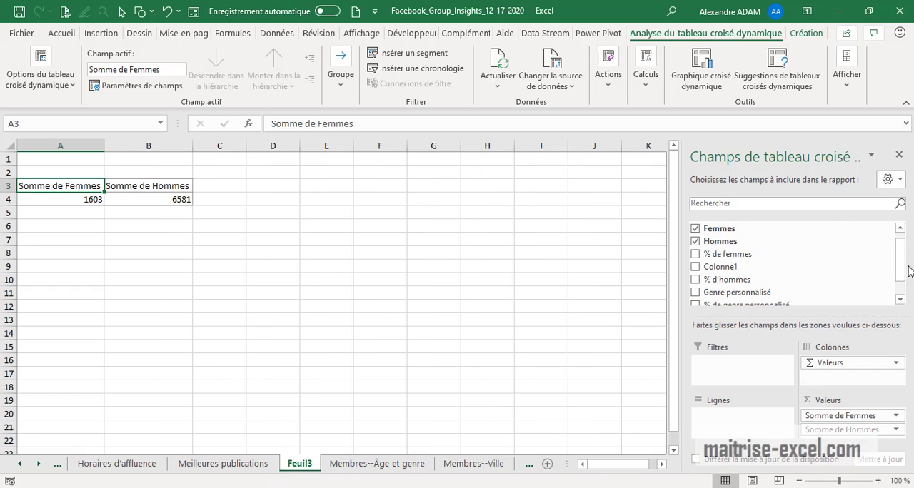
{"action": "left_click_drag", "start_coordinate": [901, 266], "coordinate": [901, 253]}
{"action": "left_click_drag", "start_coordinate": [785, 227], "coordinate": [748, 426]}
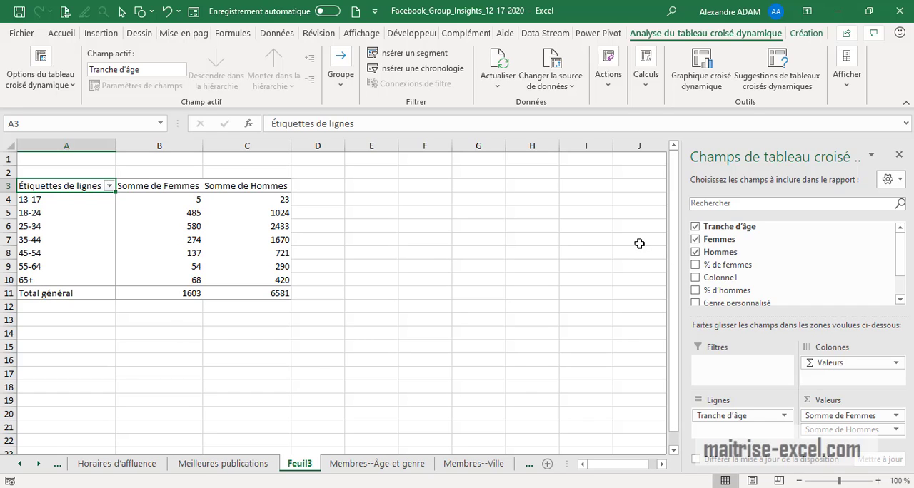
Enlarge the PivotTable field pane and its areas, and add Femmes a second time as a value after Somme de Femmes
{"action": "left_click_drag", "start_coordinate": [672, 240], "coordinate": [481, 236]}
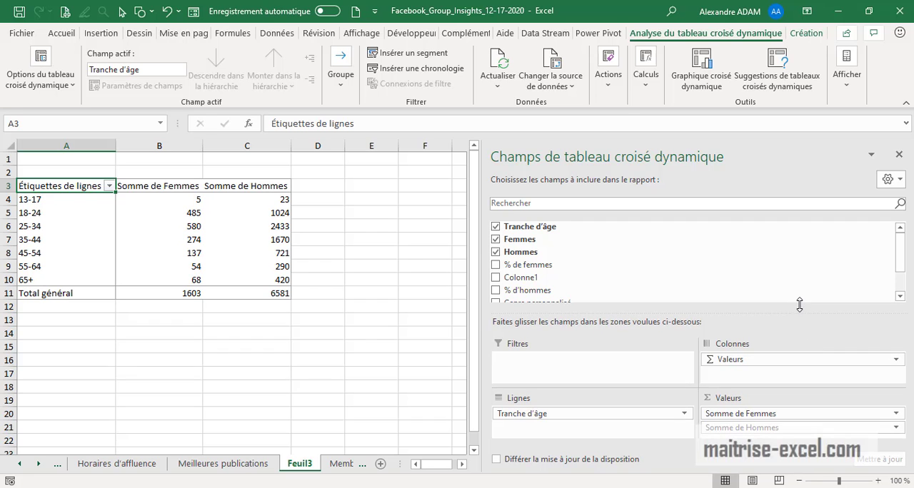
{"action": "left_click_drag", "start_coordinate": [802, 317], "coordinate": [793, 274]}
{"action": "left_click_drag", "start_coordinate": [520, 239], "coordinate": [802, 402]}
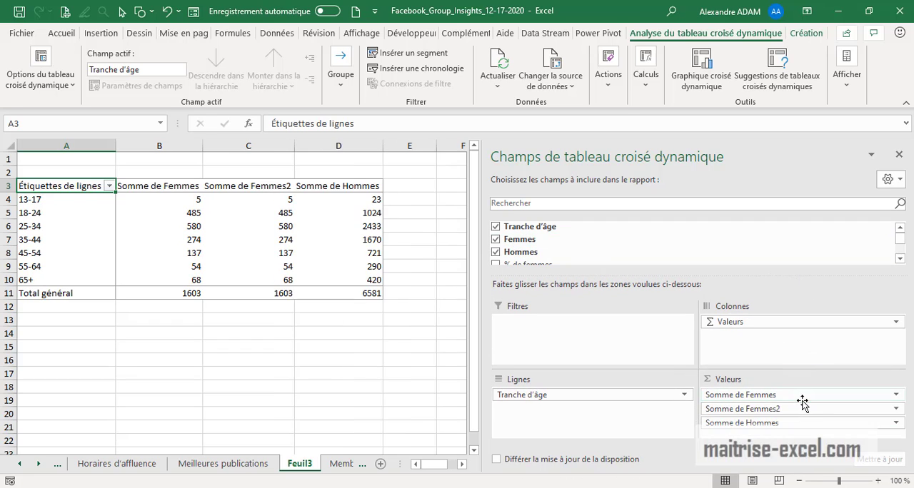
Enter % de Femmes as the custom name in the value field settings of Somme de Femmes2
{"action": "left_click", "coordinate": [884, 410]}
{"action": "left_click", "coordinate": [786, 392]}
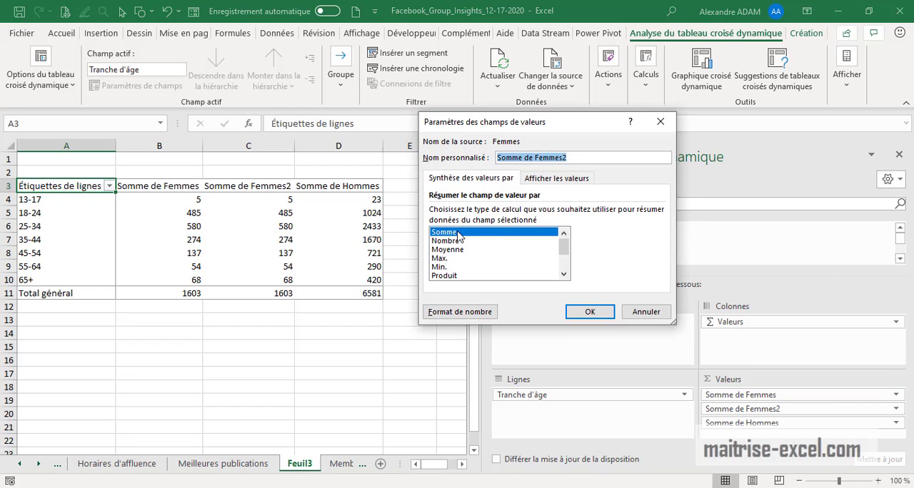
{"action": "left_click", "coordinate": [541, 180]}
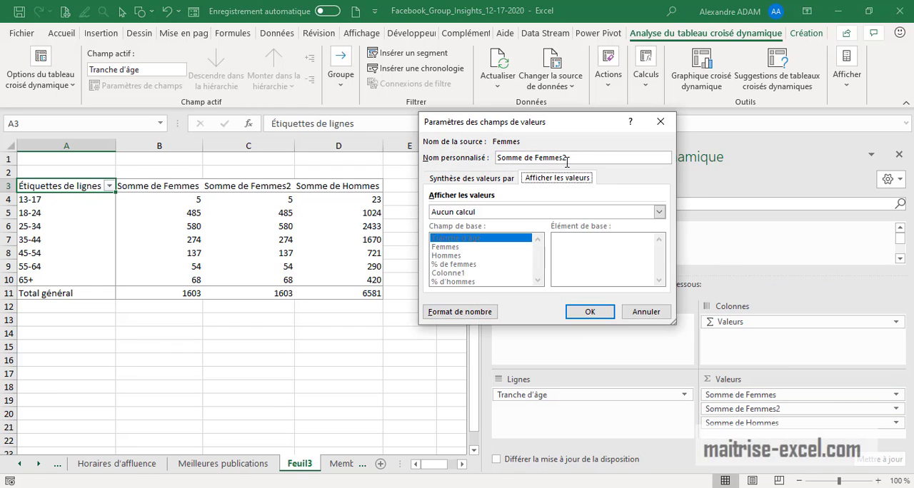
{"action": "left_click", "coordinate": [590, 157]}
{"action": "left_click_drag", "start_coordinate": [522, 158], "coordinate": [443, 155]}
{"action": "type", "text": "%"}
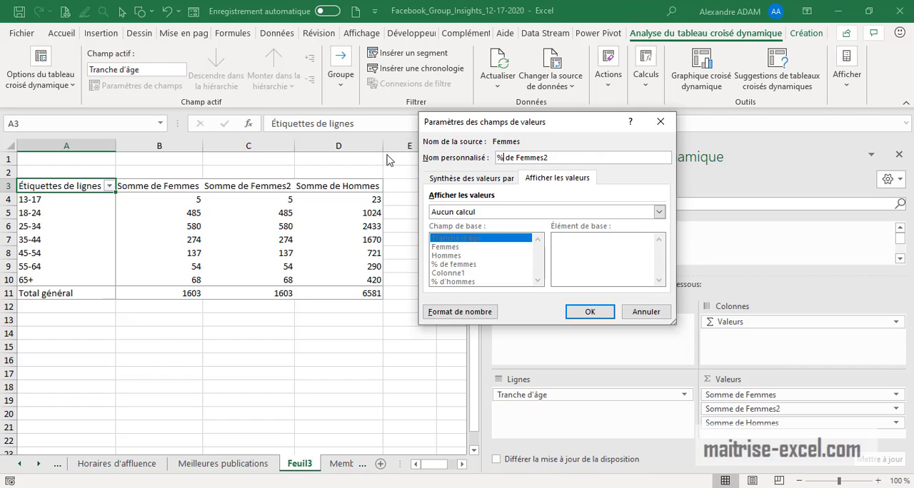
{"action": "left_click", "coordinate": [597, 157]}
Try to show the second Femmes field as % du total de la ligne
{"action": "left_click", "coordinate": [508, 212]}
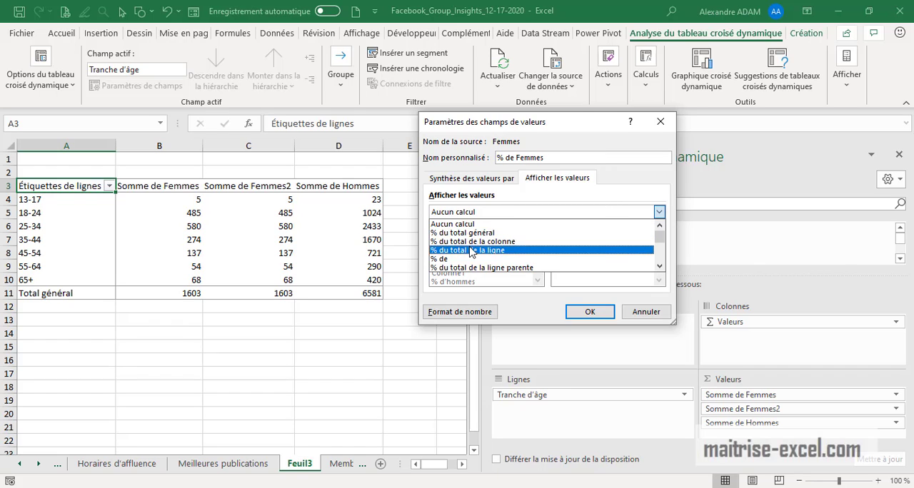
{"action": "left_click", "coordinate": [469, 250]}
{"action": "left_click", "coordinate": [587, 313]}
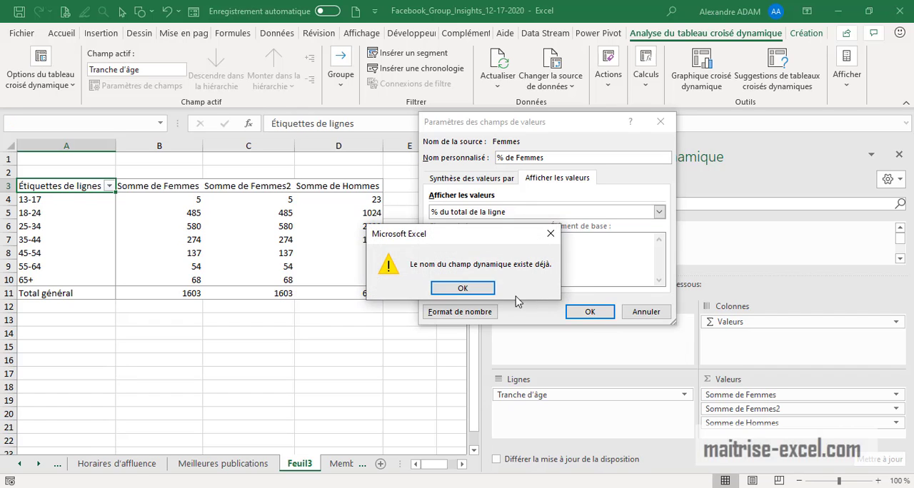
{"action": "left_click", "coordinate": [520, 289]}
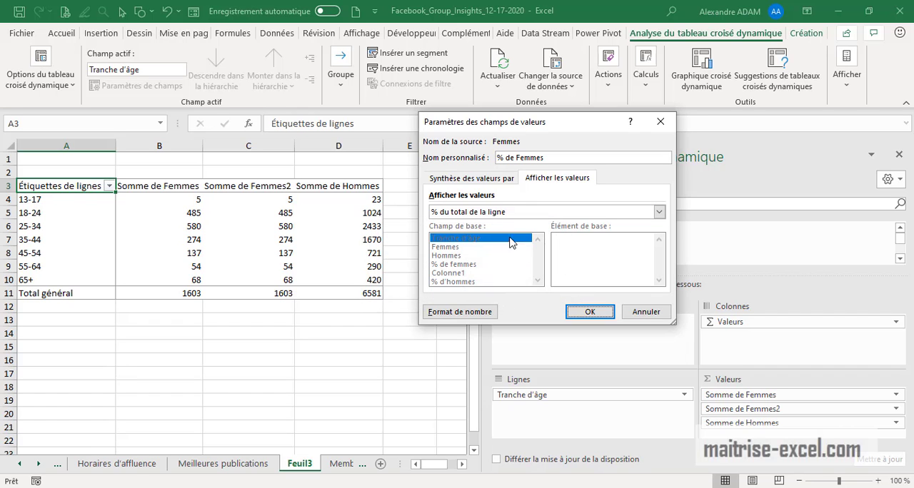
Try to show the second Femmes field as % du total général, and reopen the calculation choices
{"action": "left_click", "coordinate": [508, 213]}
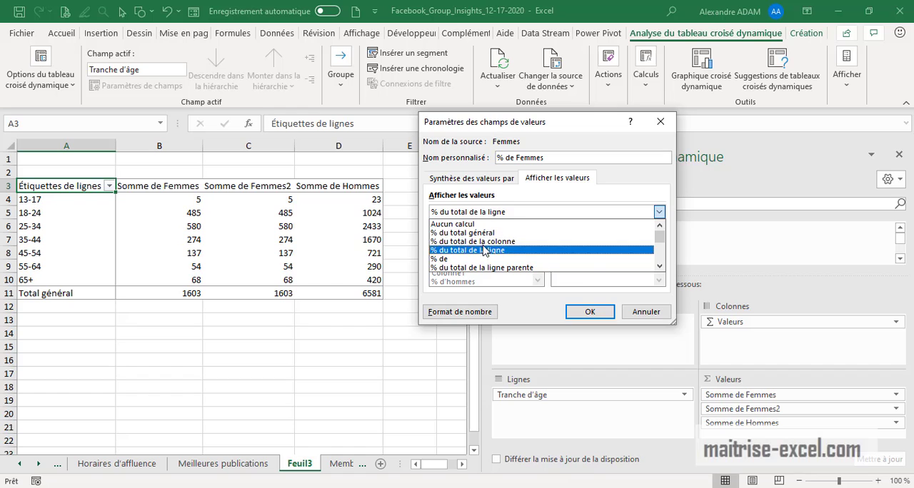
{"action": "left_click", "coordinate": [493, 234]}
{"action": "left_click", "coordinate": [589, 312]}
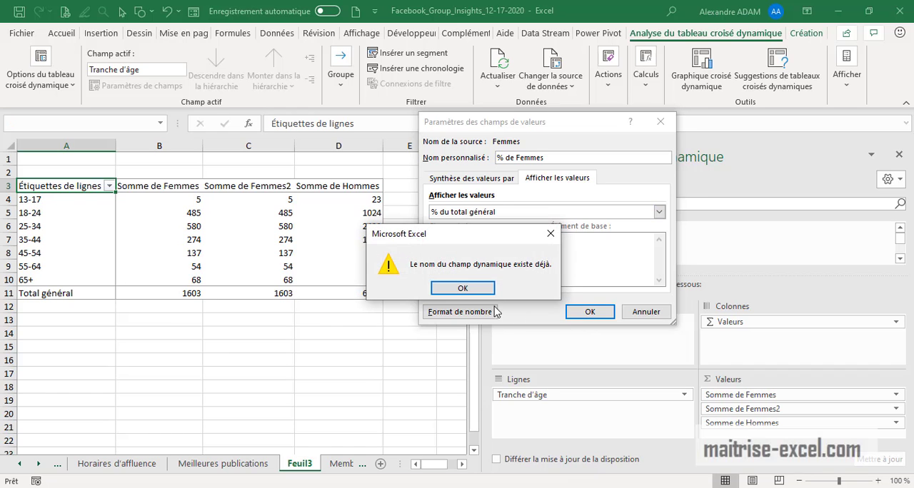
{"action": "left_click", "coordinate": [475, 290]}
{"action": "left_click", "coordinate": [556, 158]}
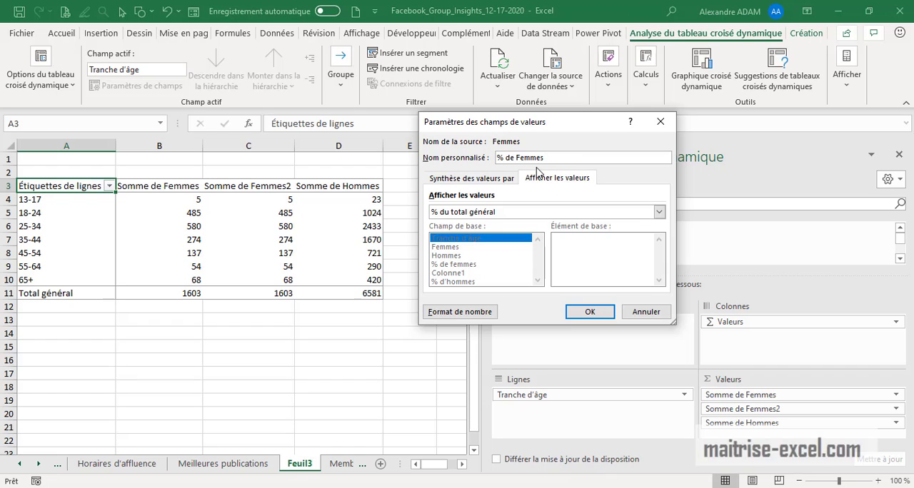
{"action": "left_click", "coordinate": [543, 212]}
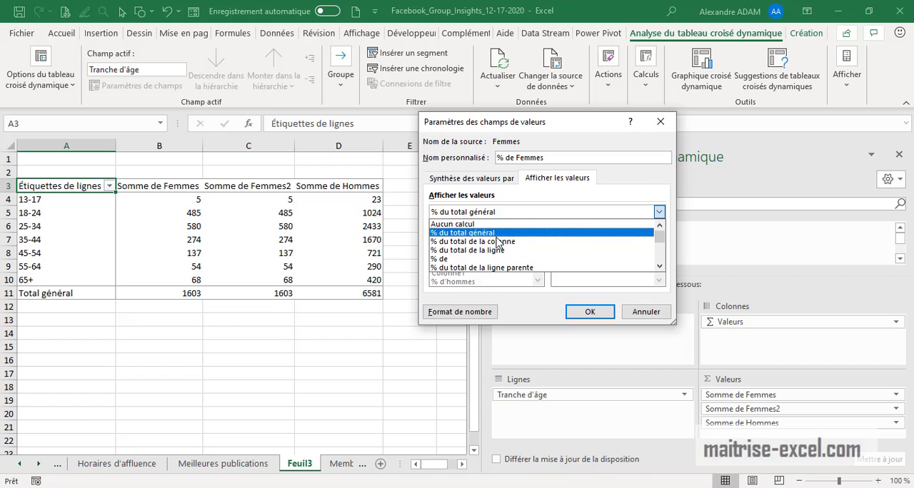
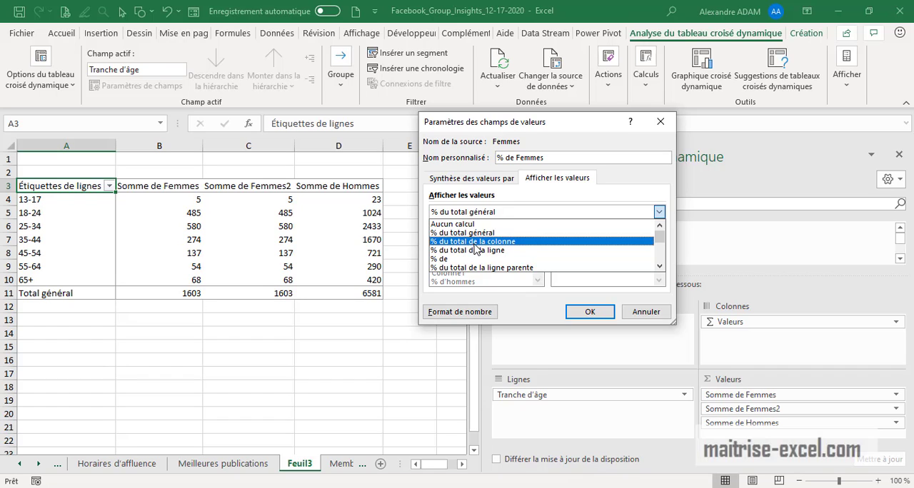
Show % de Femmes as % du total de la colonne and select the resulting percentages for the age groups
{"action": "left_click", "coordinate": [476, 243]}
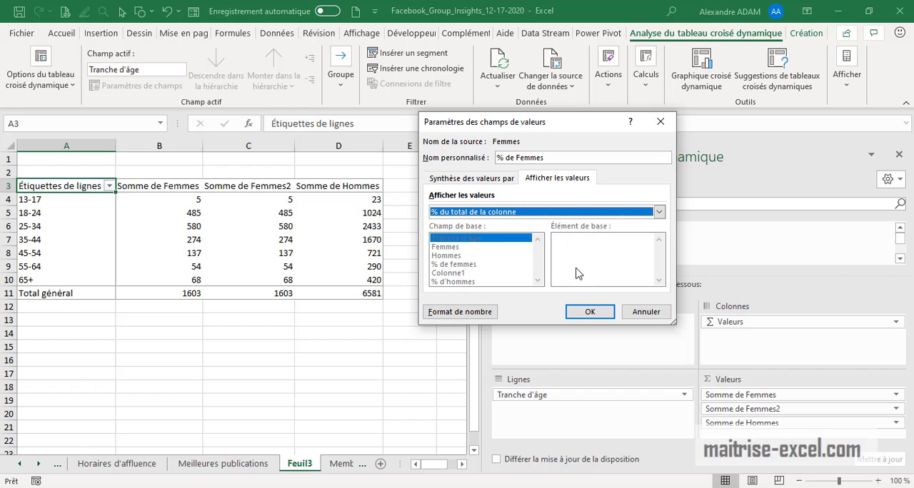
{"action": "left_click", "coordinate": [590, 311]}
{"action": "left_click_drag", "start_coordinate": [236, 202], "coordinate": [234, 274]}
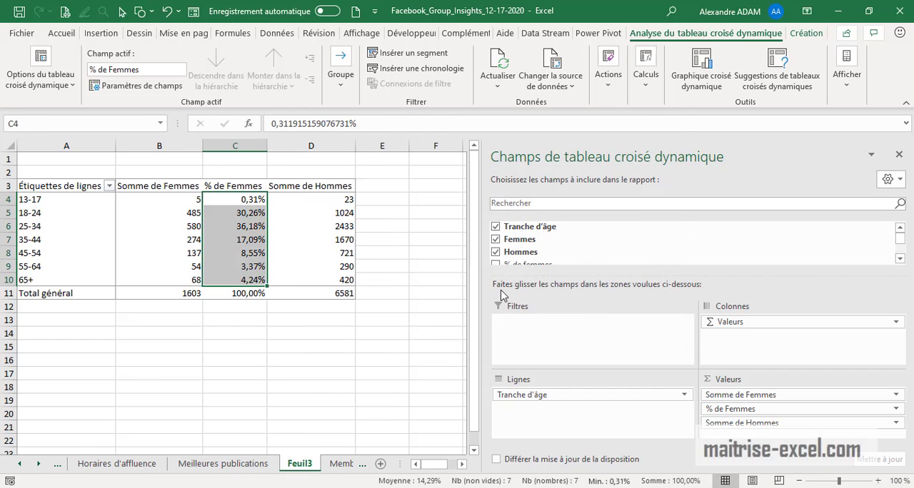
Try formatting the % de Femmes value field as Nombre with 0 decimals
{"action": "left_click", "coordinate": [895, 409]}
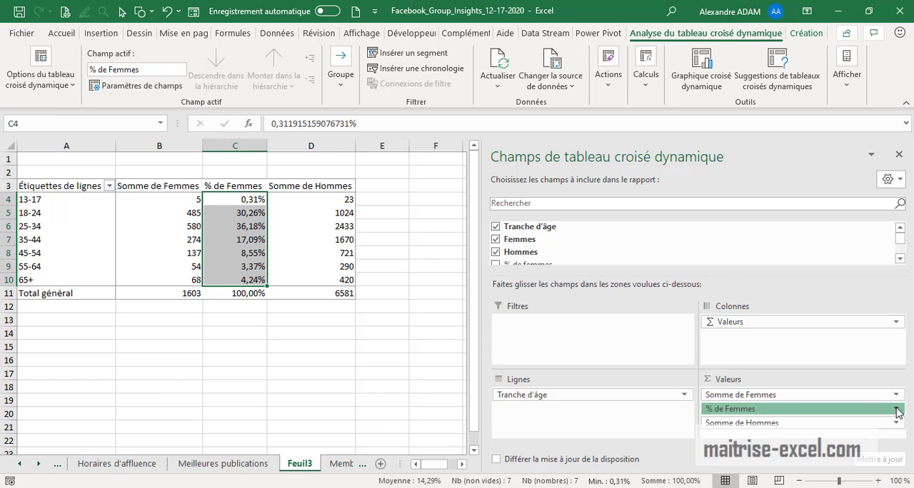
{"action": "left_click", "coordinate": [759, 390]}
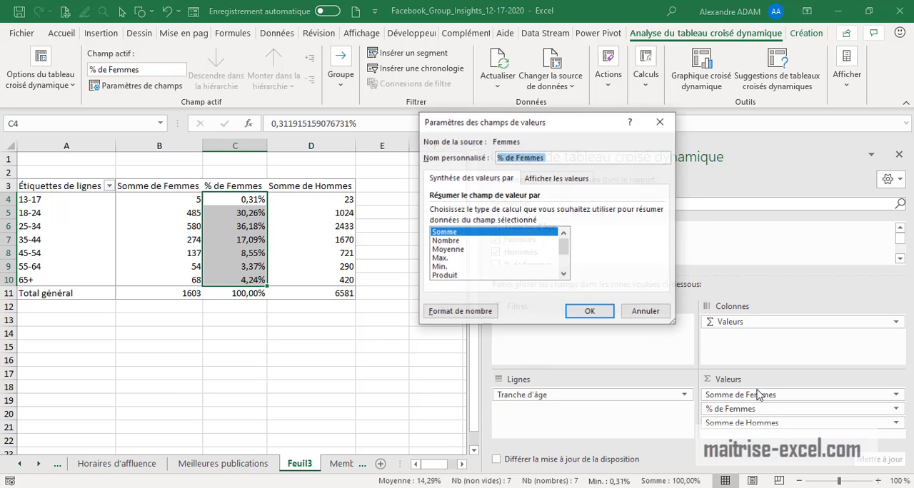
{"action": "left_click", "coordinate": [460, 311]}
{"action": "left_click", "coordinate": [396, 129]}
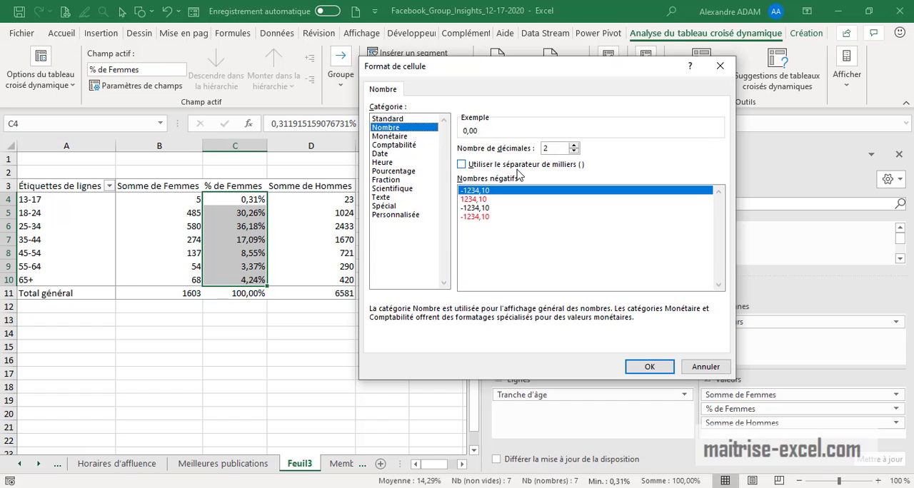
{"action": "left_click", "coordinate": [573, 145]}
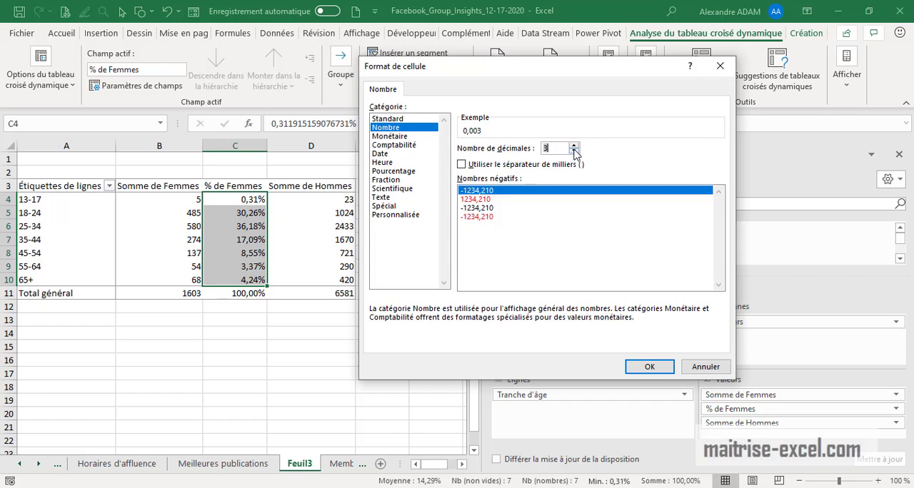
{"action": "left_click", "coordinate": [573, 152]}
{"action": "left_click", "coordinate": [574, 151]}
{"action": "left_click", "coordinate": [573, 151]}
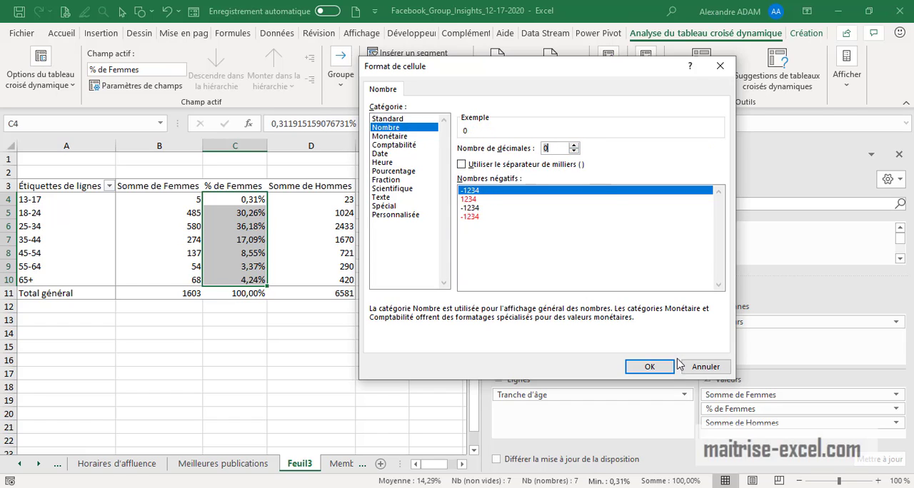
{"action": "left_click", "coordinate": [649, 366]}
{"action": "left_click", "coordinate": [590, 312]}
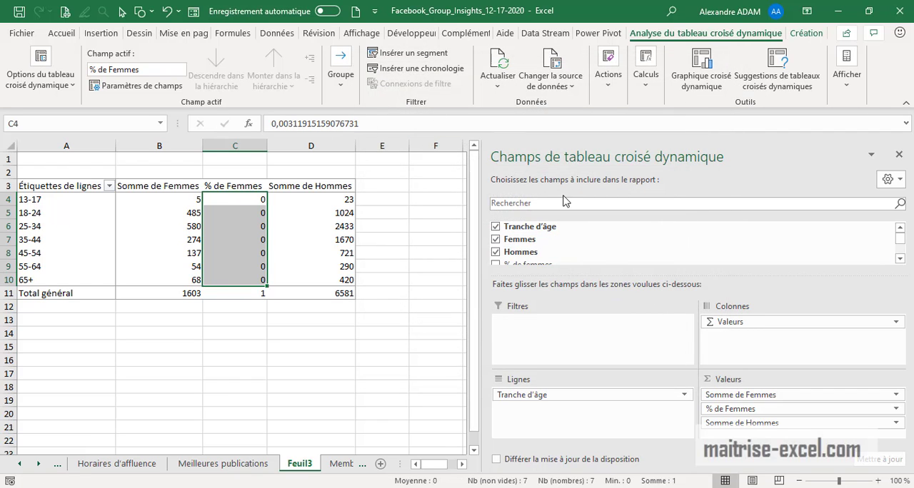
Set the number format of the % de Femmes value field to Pourcentage with 2 decimals
{"action": "left_click", "coordinate": [896, 408]}
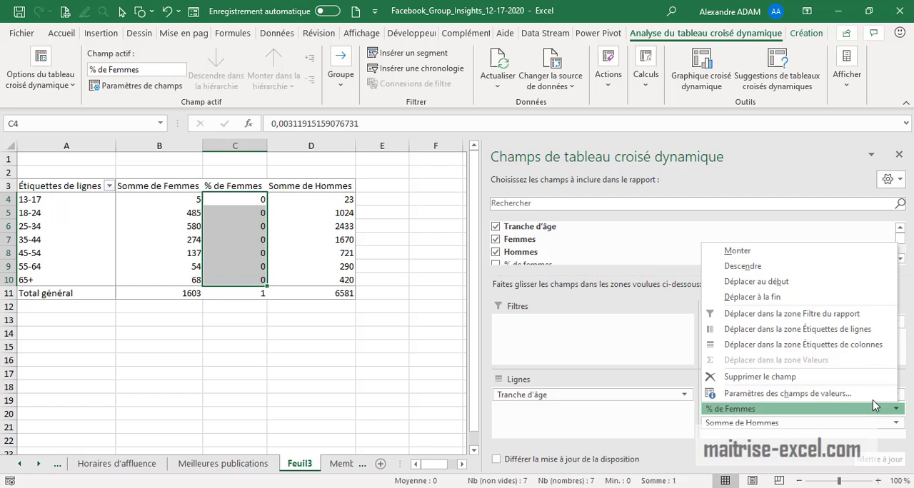
{"action": "left_click", "coordinate": [817, 391]}
{"action": "left_click", "coordinate": [457, 311]}
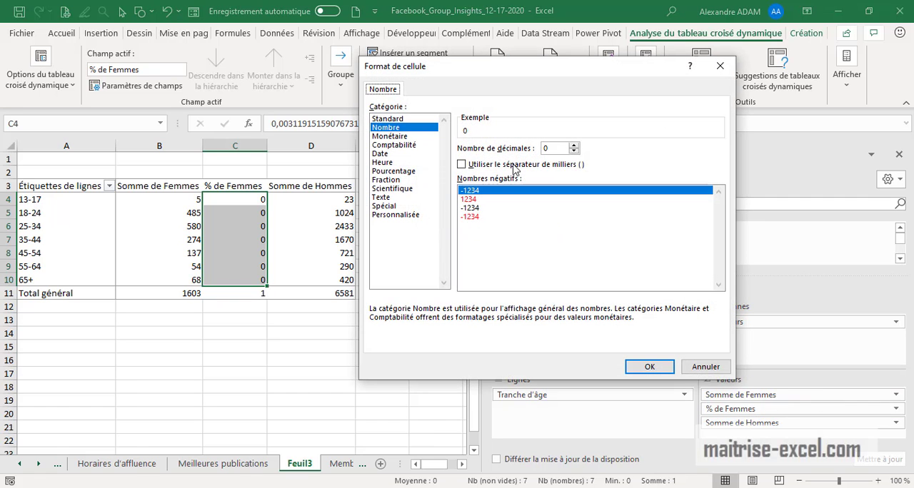
{"action": "left_click", "coordinate": [574, 145]}
{"action": "left_click", "coordinate": [573, 145]}
{"action": "left_click", "coordinate": [573, 145]}
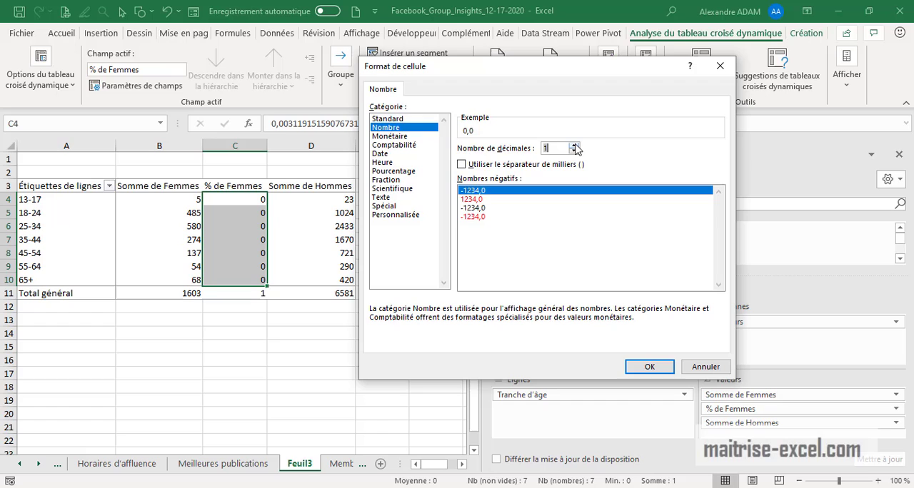
{"action": "left_click", "coordinate": [410, 145]}
{"action": "left_click", "coordinate": [404, 137]}
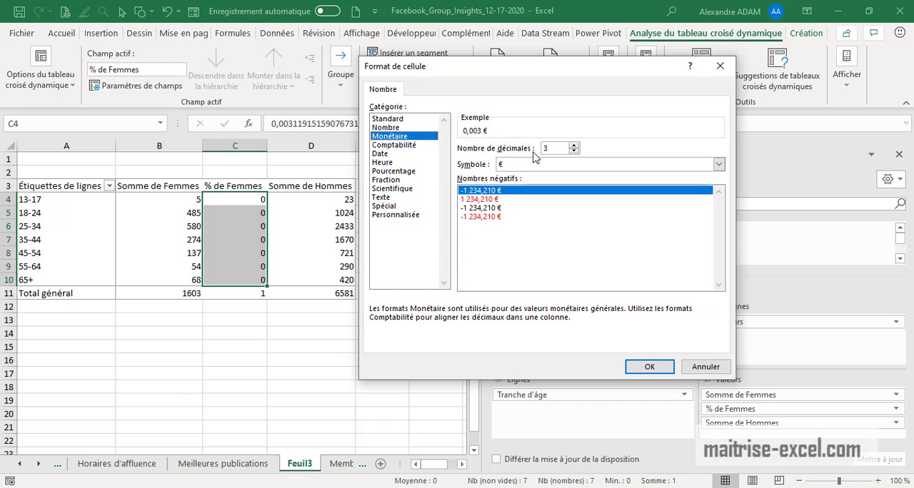
{"action": "left_click", "coordinate": [395, 145]}
{"action": "left_click", "coordinate": [397, 172]}
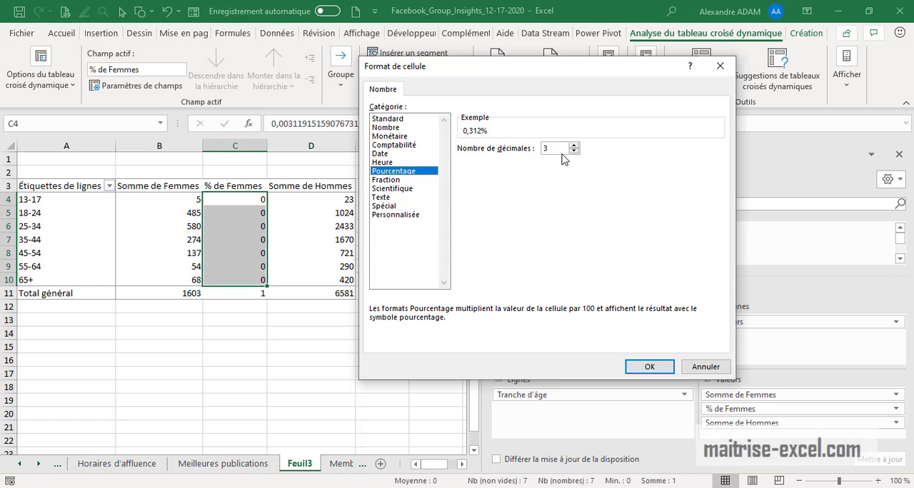
{"action": "left_click", "coordinate": [573, 151]}
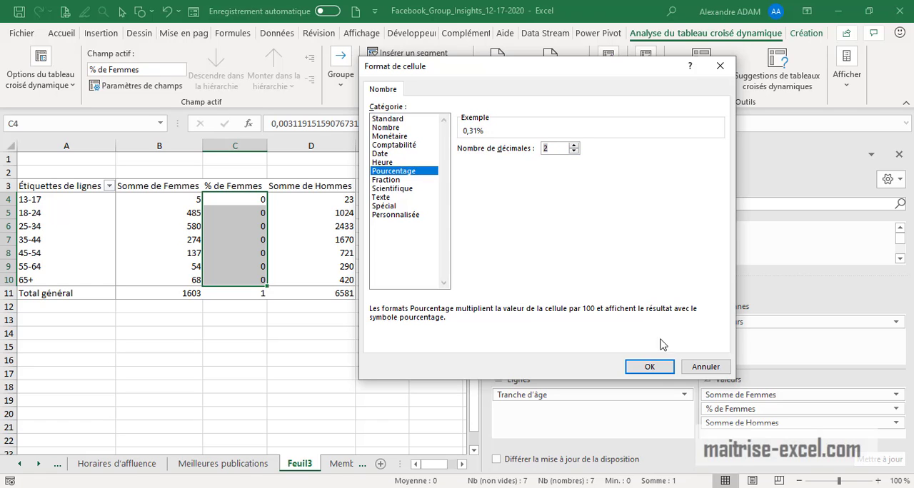
{"action": "left_click", "coordinate": [649, 367]}
{"action": "left_click", "coordinate": [590, 312]}
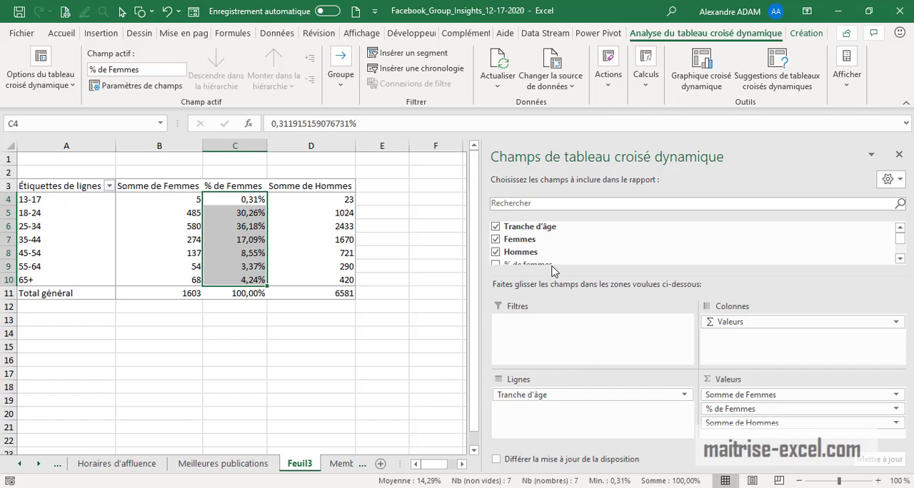
Add Hommes a second time as a value and enter % de Hommes as its custom name
{"action": "left_click_drag", "start_coordinate": [520, 252], "coordinate": [818, 438]}
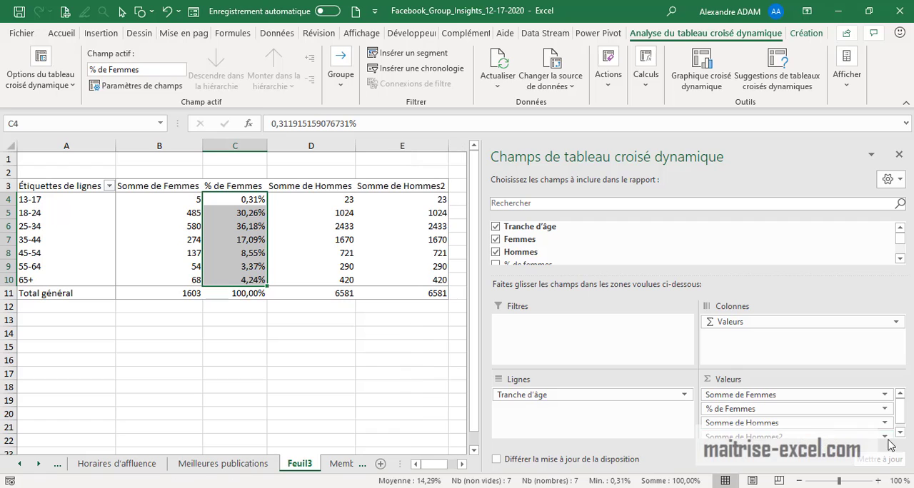
{"action": "left_click", "coordinate": [900, 432]}
{"action": "left_click", "coordinate": [827, 428]}
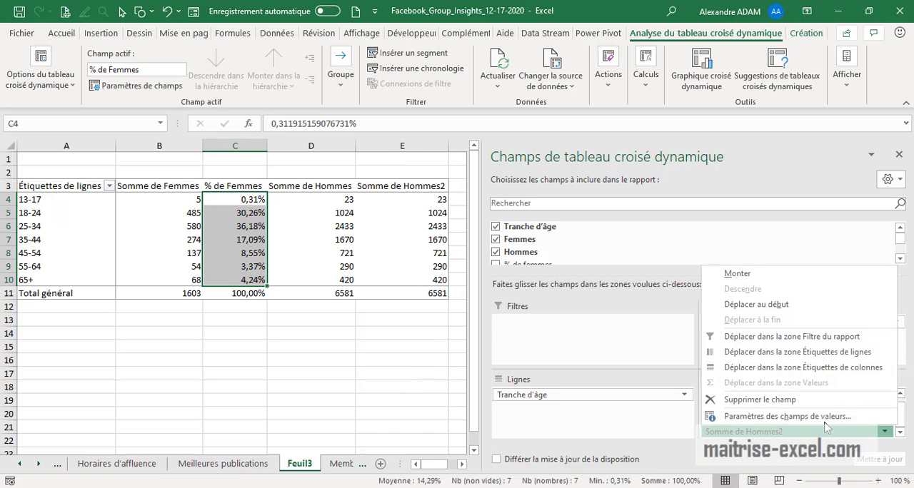
{"action": "left_click", "coordinate": [825, 418]}
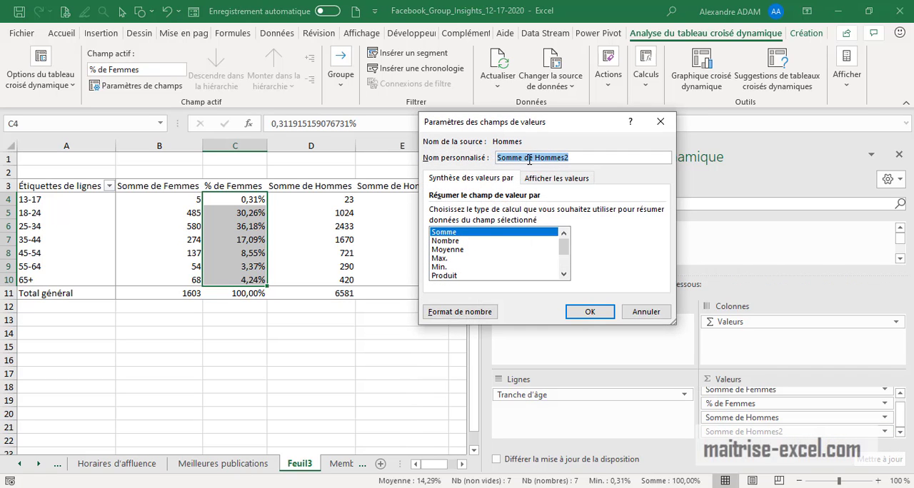
{"action": "left_click_drag", "start_coordinate": [524, 157], "coordinate": [433, 156]}
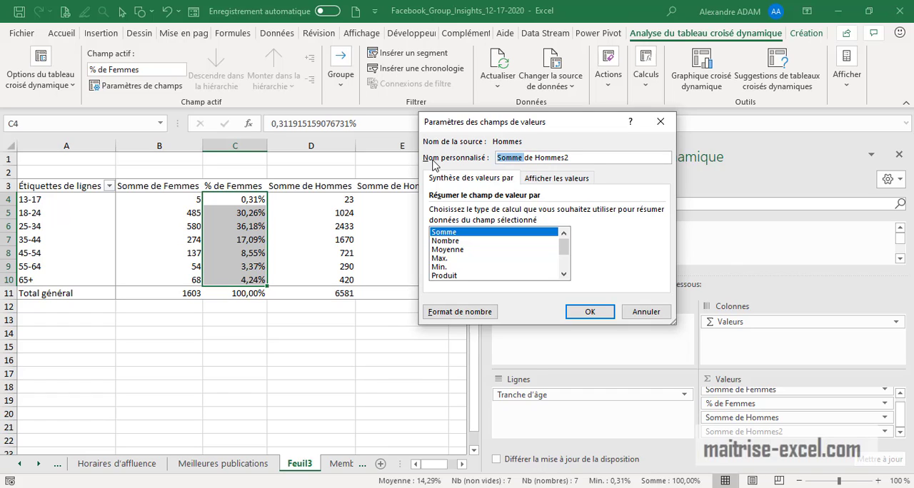
{"action": "type", "text": "%"}
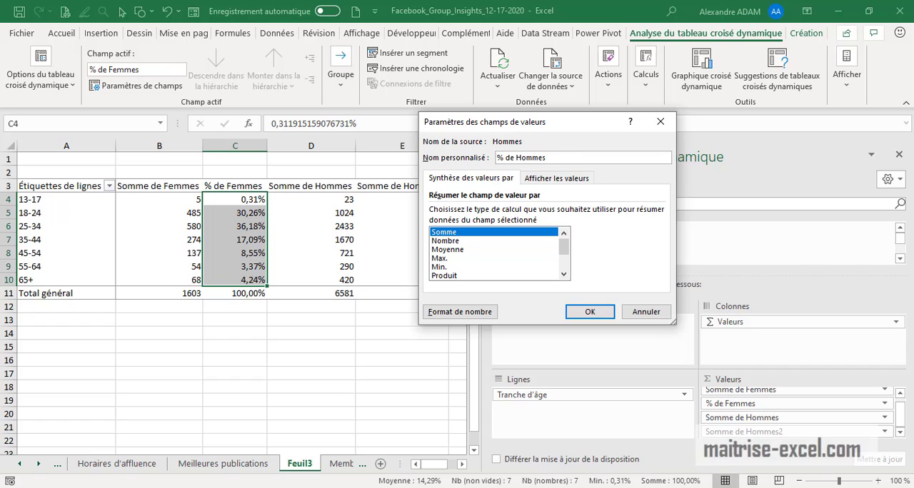
Show % de Hommes as % du total de la colonne and format it as Pourcentage with 1 decimal
{"action": "left_click", "coordinate": [566, 182]}
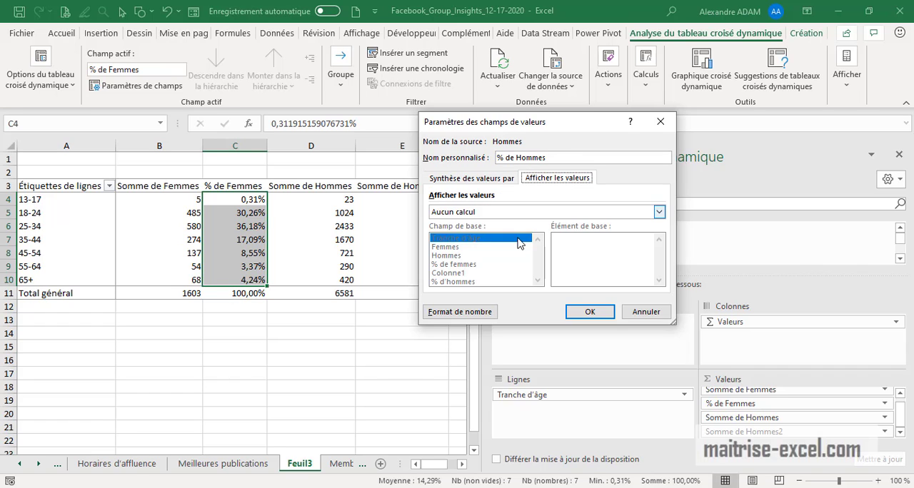
{"action": "left_click", "coordinate": [660, 212]}
{"action": "left_click", "coordinate": [473, 243]}
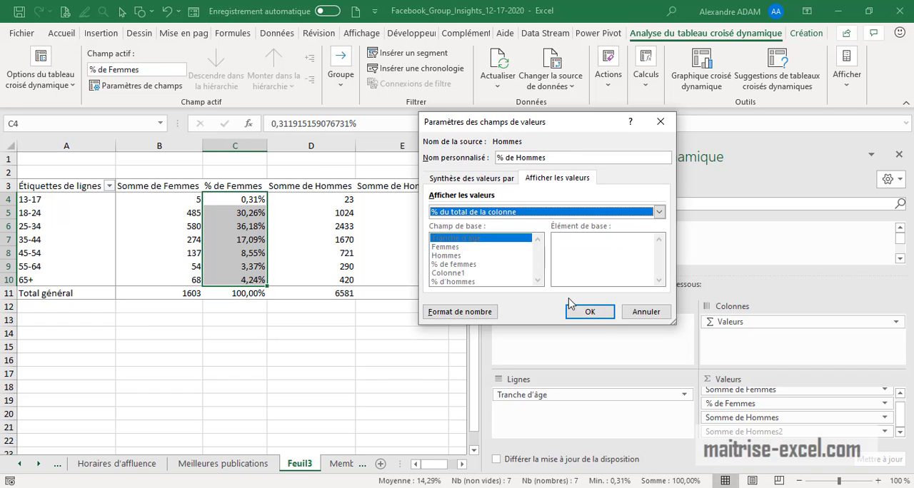
{"action": "left_click", "coordinate": [486, 313]}
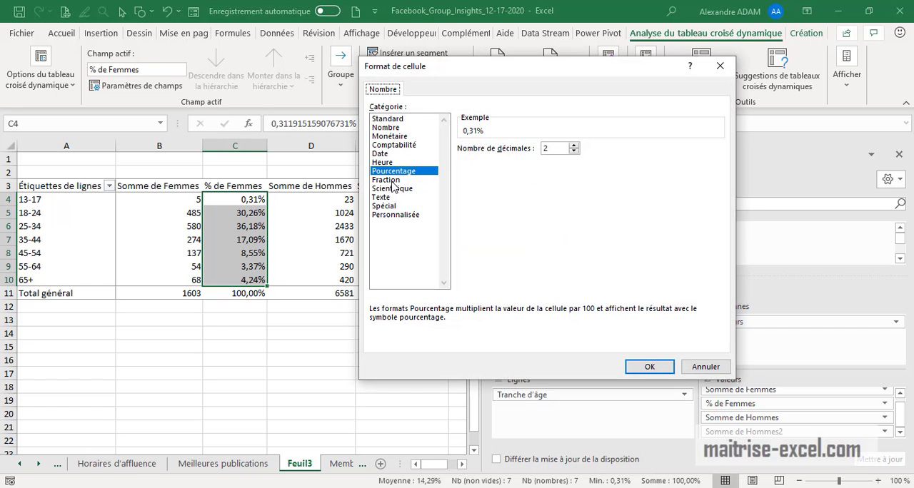
{"action": "left_click", "coordinate": [573, 152]}
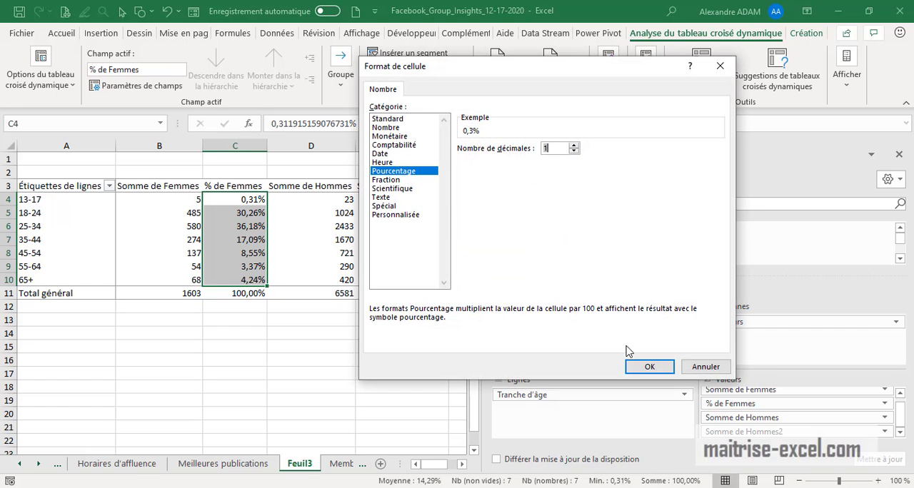
{"action": "left_click", "coordinate": [650, 366]}
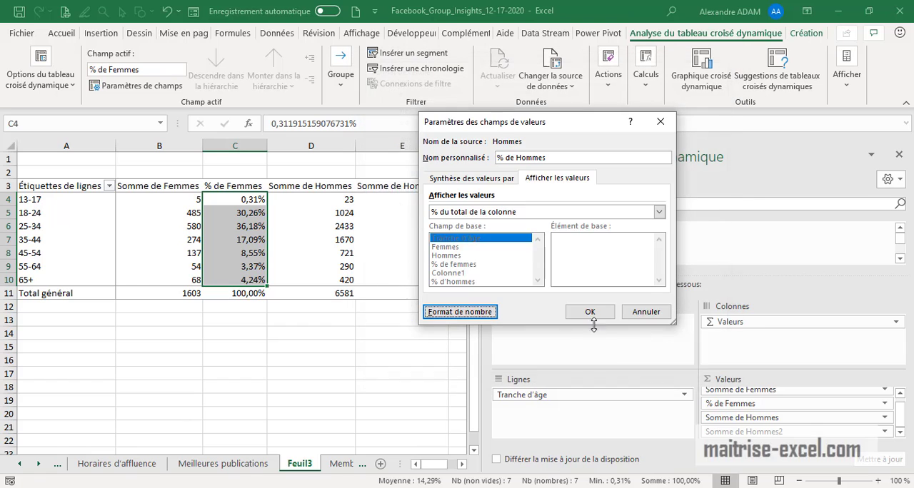
{"action": "left_click", "coordinate": [588, 312]}
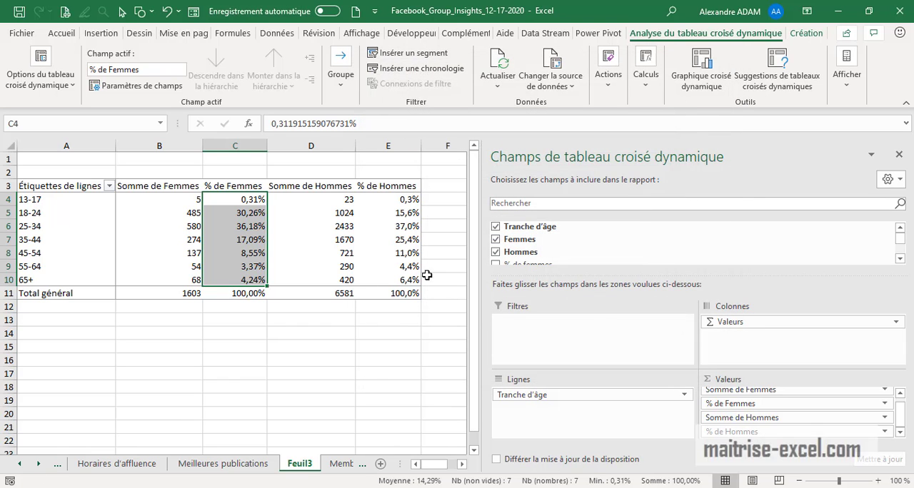
{"action": "left_click", "coordinate": [400, 352]}
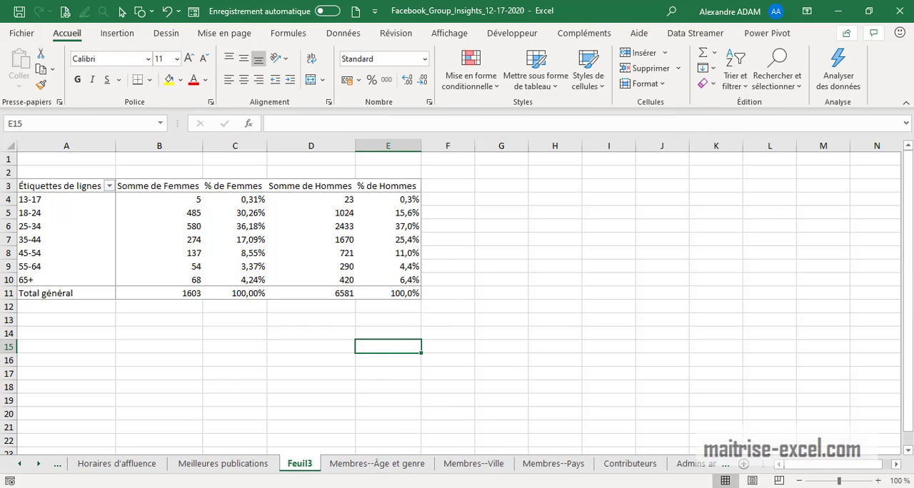
Insert a Histogramme groupé PivotChart from the age and gender PivotTable, then place it beside the table around columns F to L
{"action": "left_click", "coordinate": [464, 307]}
{"action": "left_click_drag", "start_coordinate": [400, 293], "coordinate": [98, 179]}
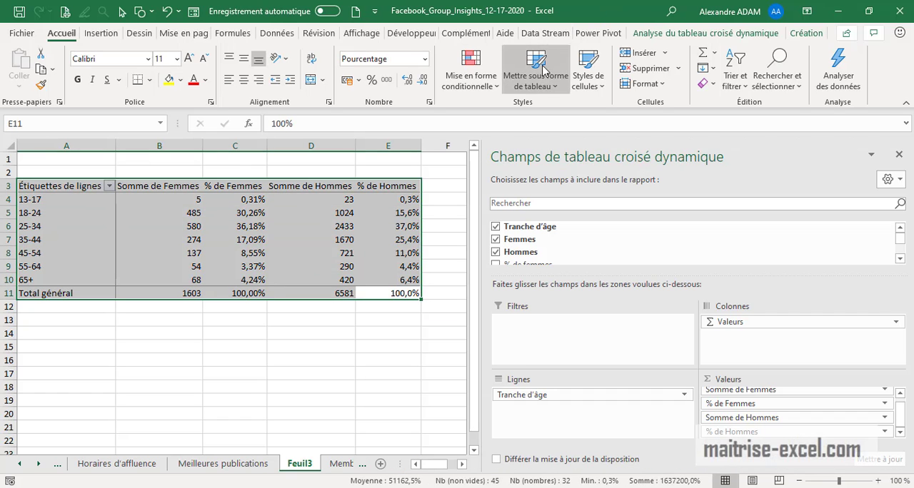
{"action": "left_click", "coordinate": [771, 36]}
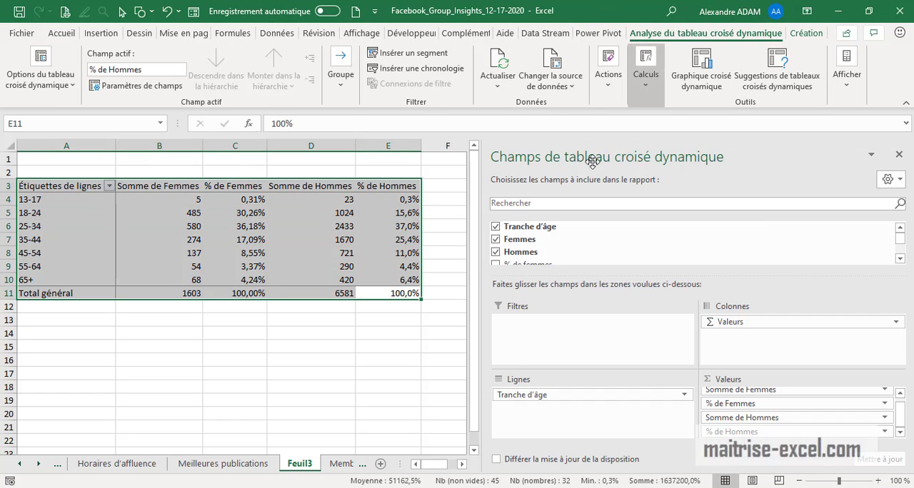
{"action": "left_click", "coordinate": [701, 71]}
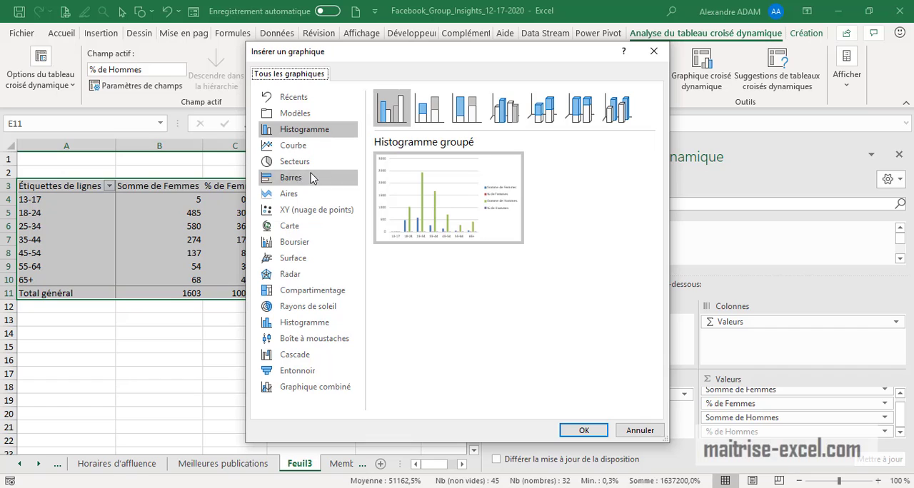
{"action": "left_click", "coordinate": [299, 183]}
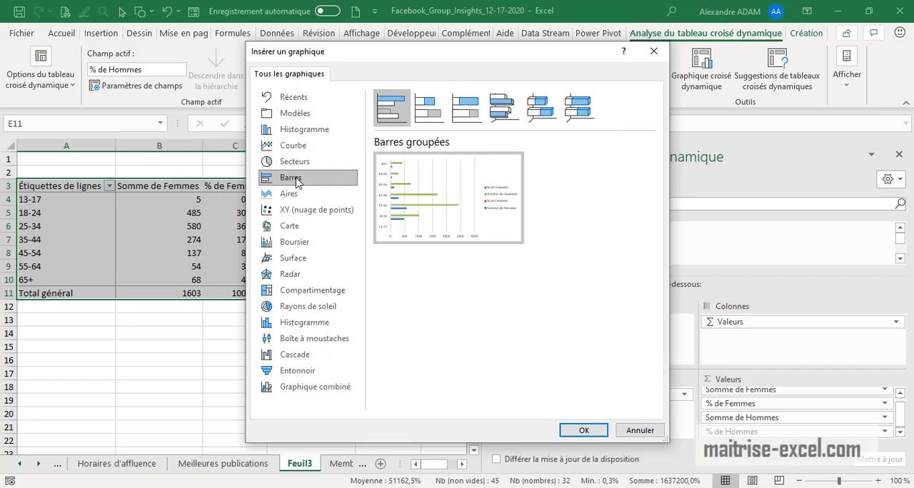
{"action": "mouse_move", "coordinate": [493, 217]}
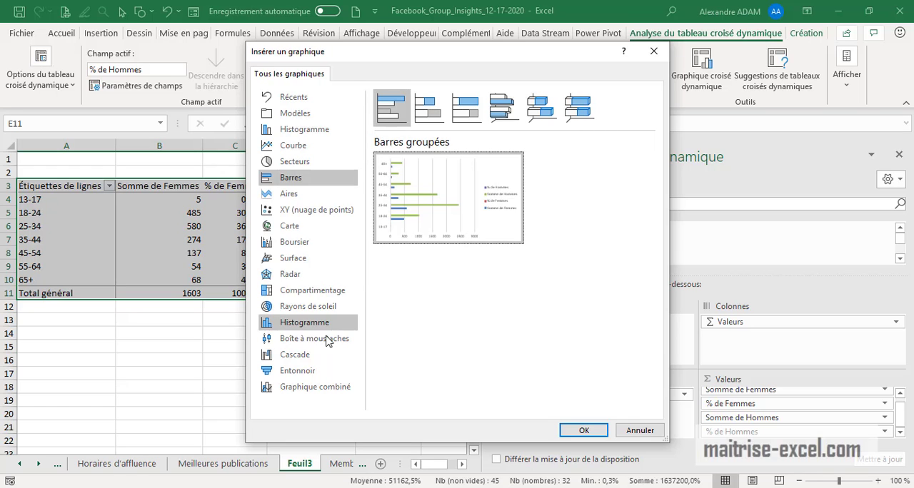
{"action": "left_click", "coordinate": [298, 373]}
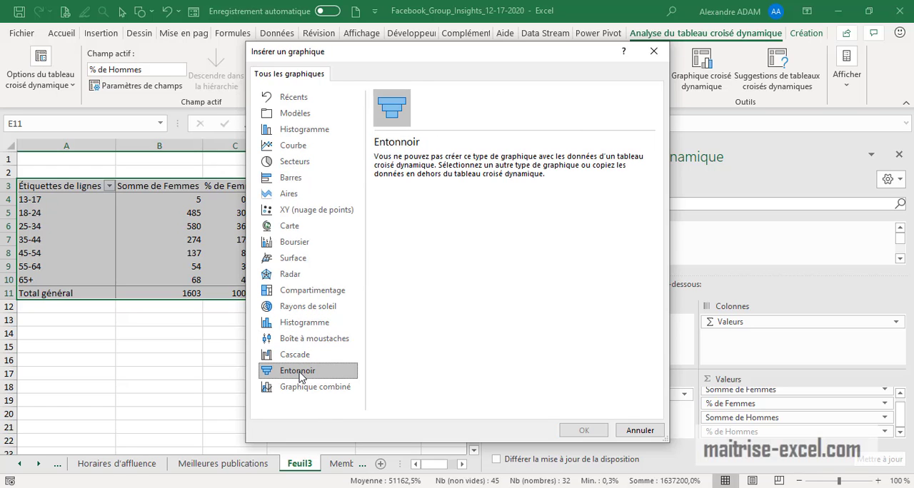
{"action": "left_click", "coordinate": [293, 183]}
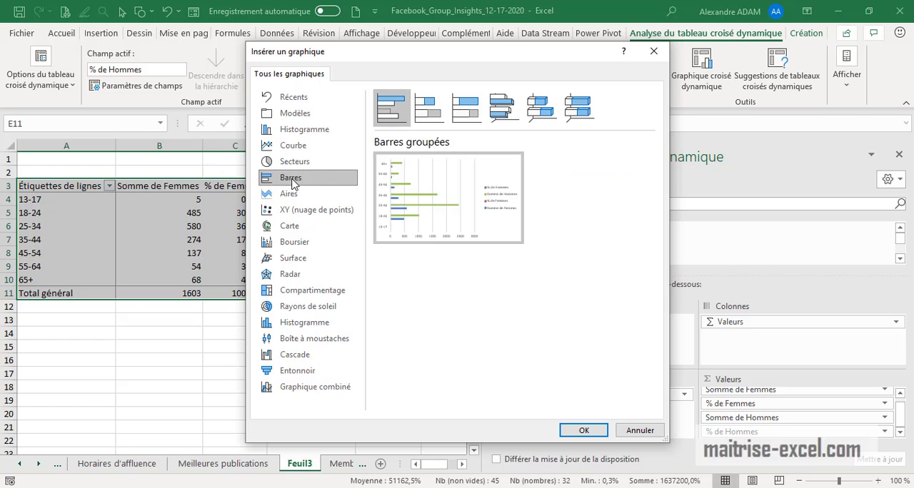
{"action": "left_click", "coordinate": [304, 130]}
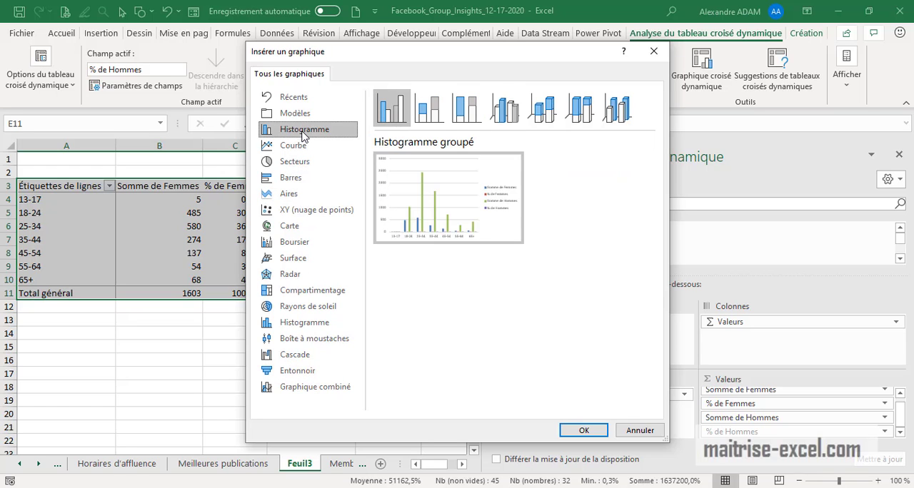
{"action": "left_click", "coordinate": [584, 430]}
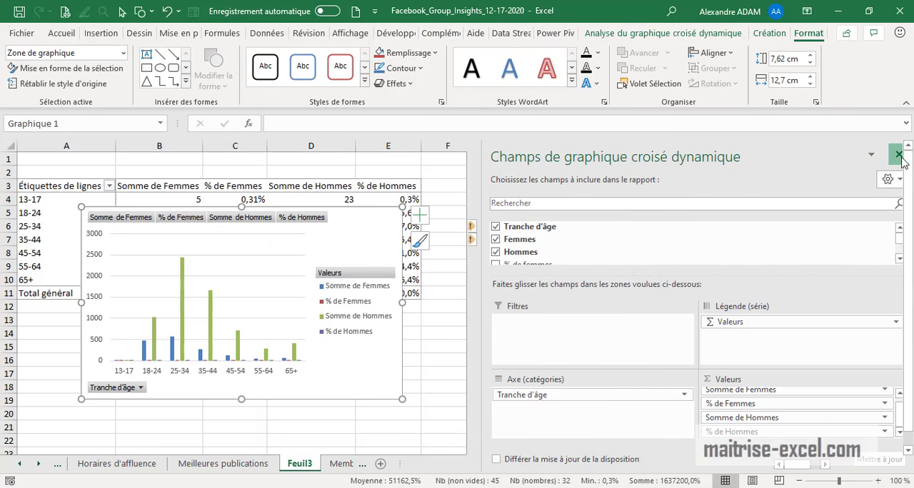
{"action": "left_click", "coordinate": [900, 154]}
{"action": "left_click_drag", "start_coordinate": [397, 350], "coordinate": [755, 340]}
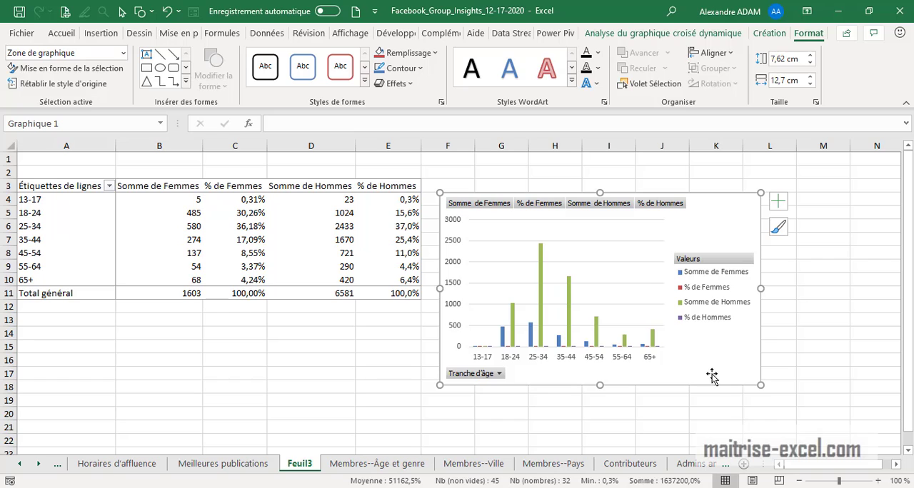
Change the PivotChart to a custom combination with % de Femmes and % de Hommes on the secondary axis
{"action": "left_click", "coordinate": [541, 290]}
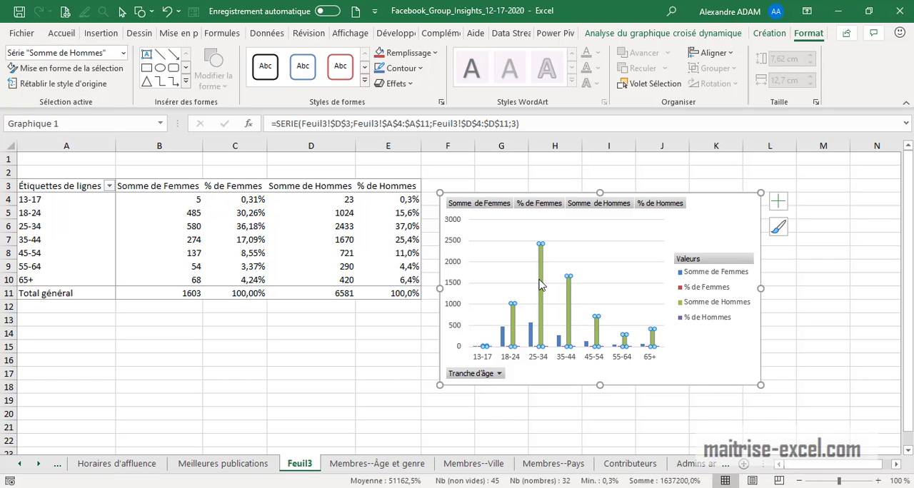
{"action": "left_click", "coordinate": [780, 33]}
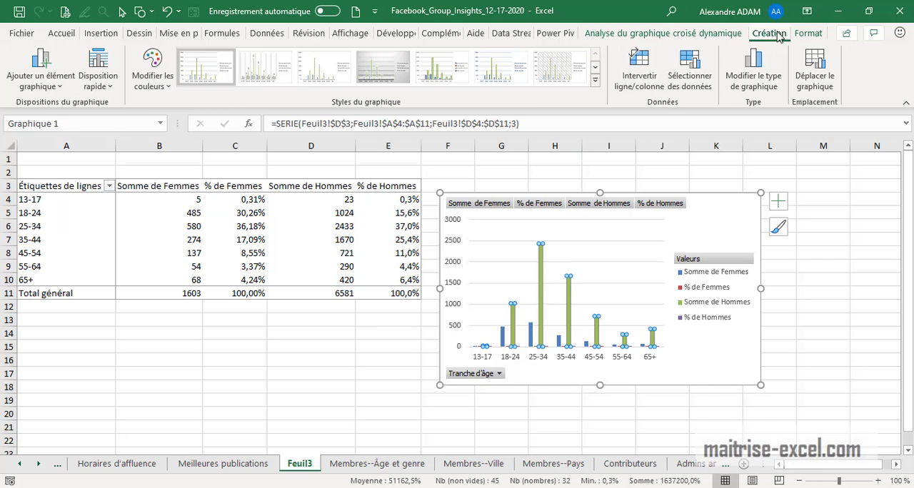
{"action": "left_click", "coordinate": [761, 82]}
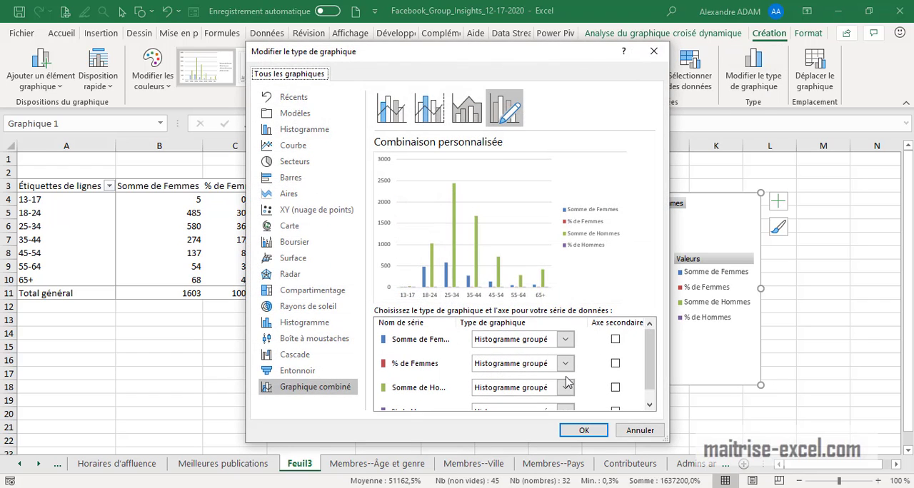
{"action": "left_click", "coordinate": [616, 364]}
{"action": "left_click_drag", "start_coordinate": [652, 375], "coordinate": [650, 394]}
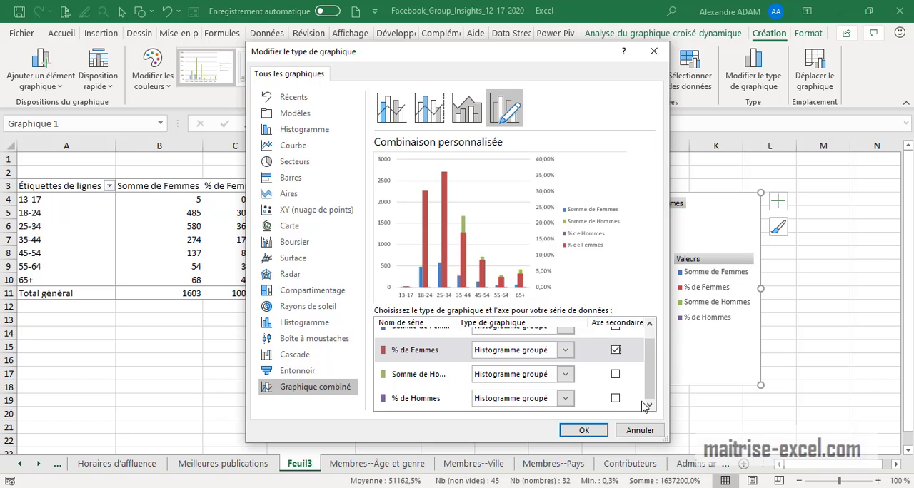
{"action": "left_click", "coordinate": [624, 404]}
{"action": "left_click", "coordinate": [616, 399]}
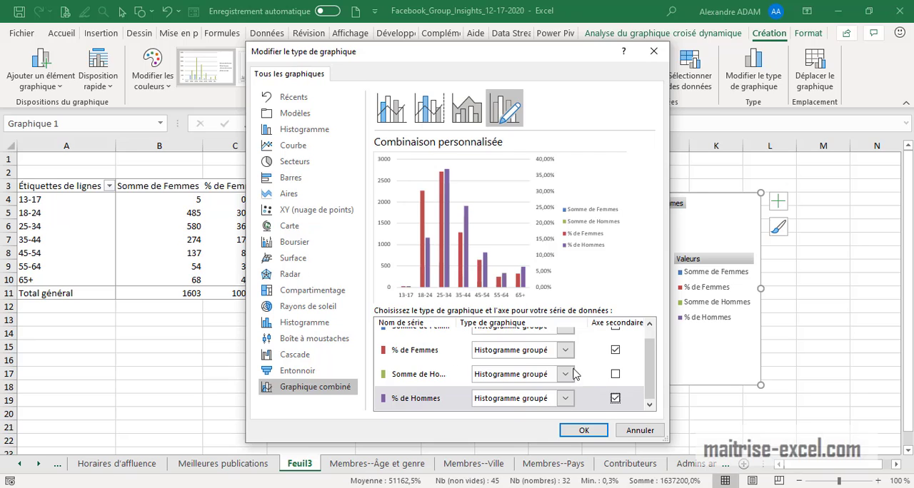
{"action": "left_click_drag", "start_coordinate": [654, 372], "coordinate": [651, 355]}
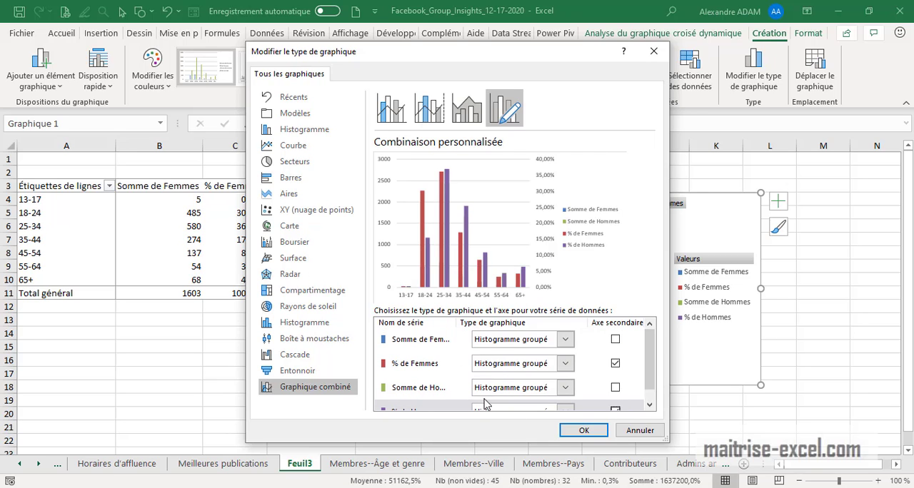
{"action": "left_click", "coordinate": [584, 431]}
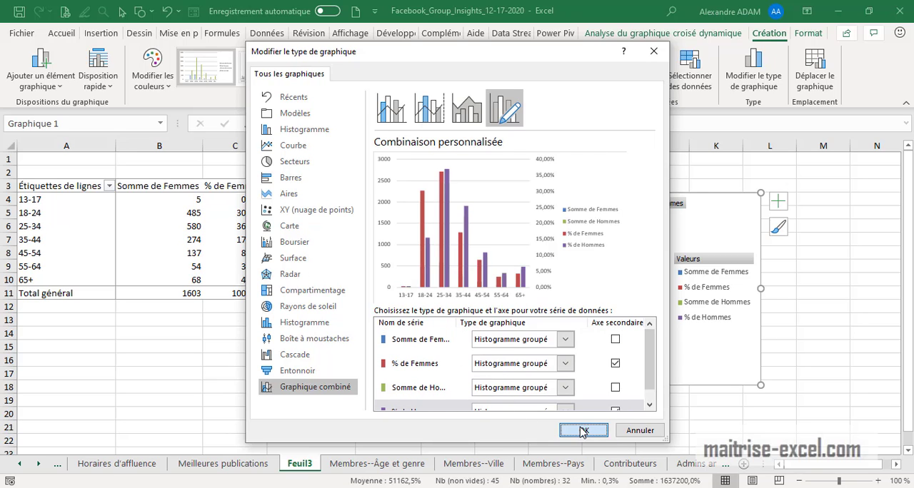
{"action": "key", "text": "Escape"}
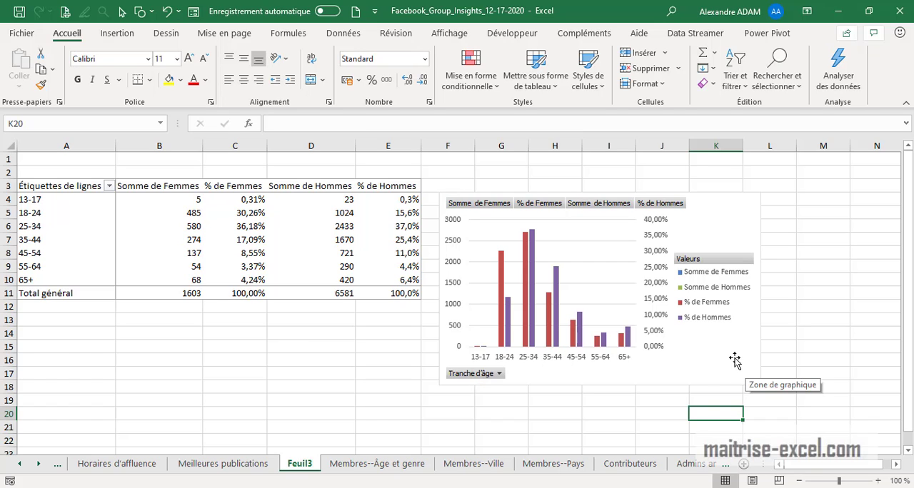
Change the chart type of the % de Hommes and % de Femmes series to Courbe empilée with markers
{"action": "left_click", "coordinate": [628, 343]}
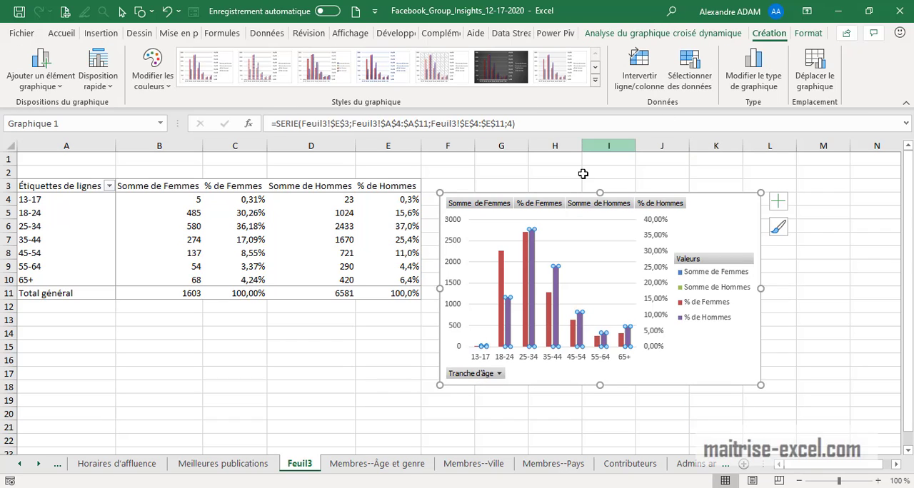
{"action": "left_click", "coordinate": [745, 91]}
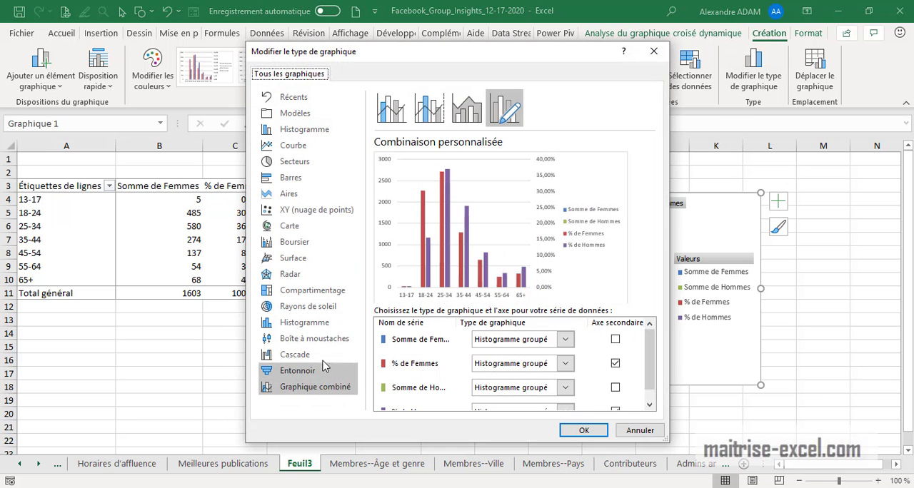
{"action": "scroll", "coordinate": [564, 383], "scroll_direction": "down", "scroll_amount": 1}
{"action": "left_click", "coordinate": [565, 400]}
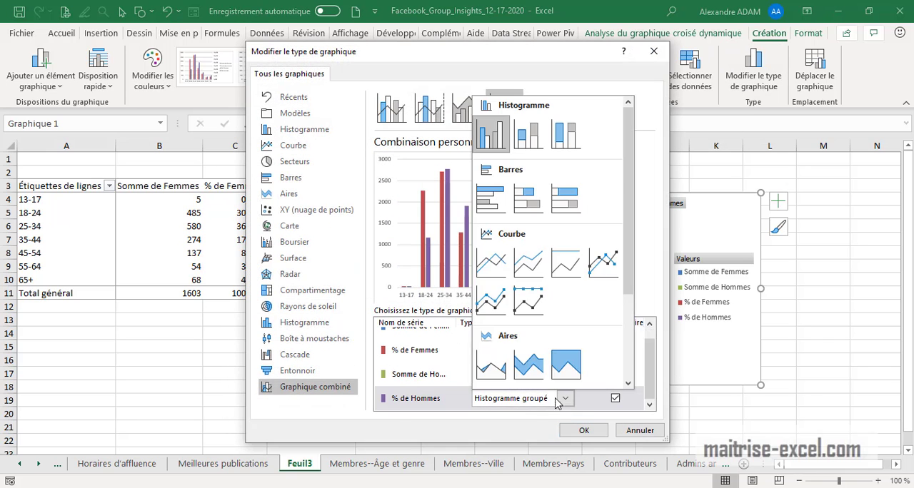
{"action": "left_click", "coordinate": [489, 303]}
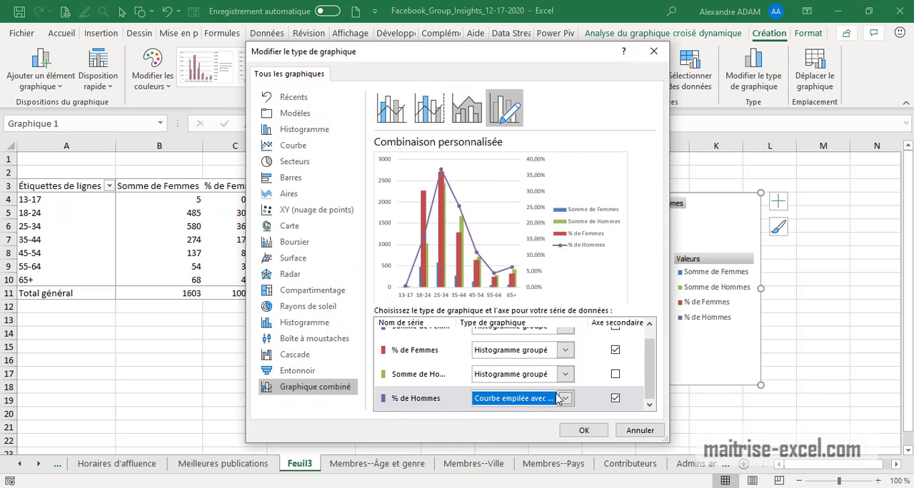
{"action": "left_click", "coordinate": [566, 352]}
{"action": "left_click", "coordinate": [489, 253]}
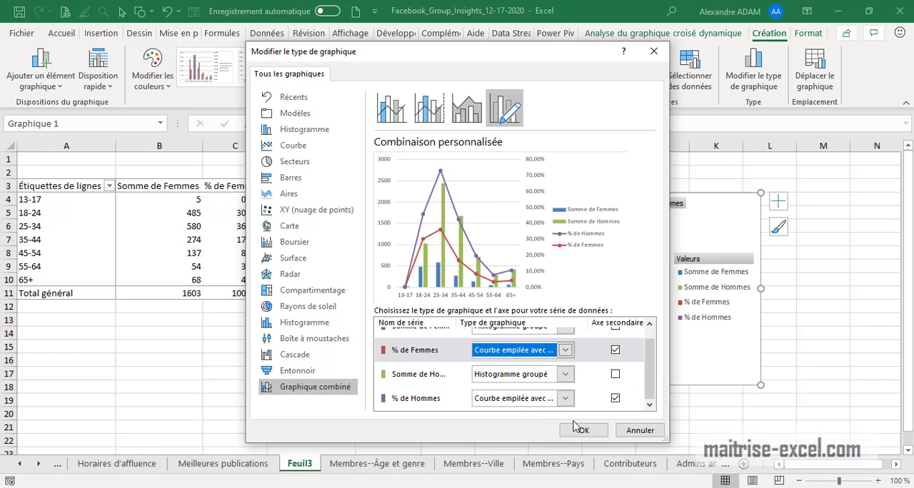
{"action": "left_click", "coordinate": [578, 429]}
{"action": "left_click", "coordinate": [818, 373]}
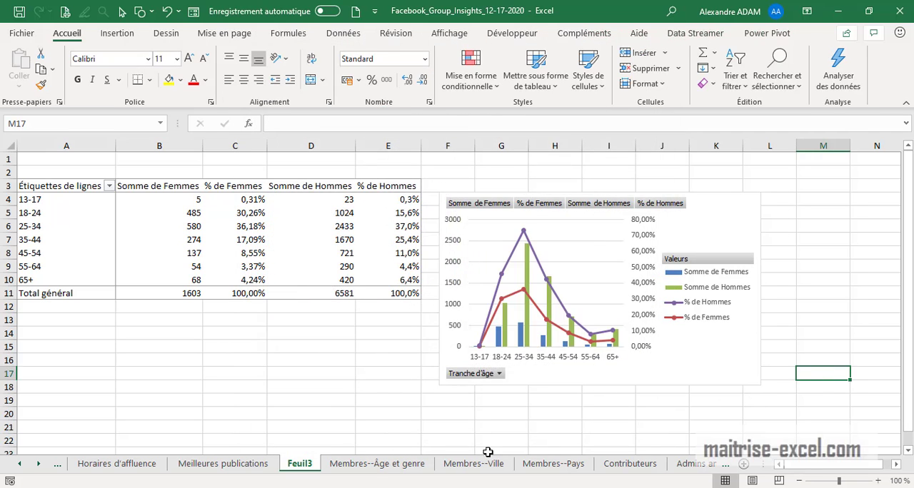
Select the city and member data in A1:B100 on the Membres--Ville sheet
{"action": "left_click", "coordinate": [377, 464]}
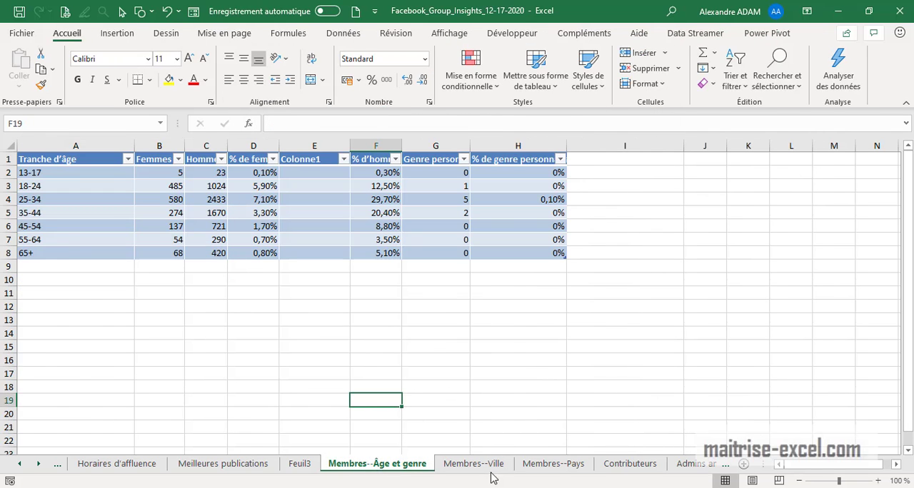
{"action": "left_click", "coordinate": [474, 464]}
{"action": "left_click_drag", "start_coordinate": [95, 161], "coordinate": [198, 162]}
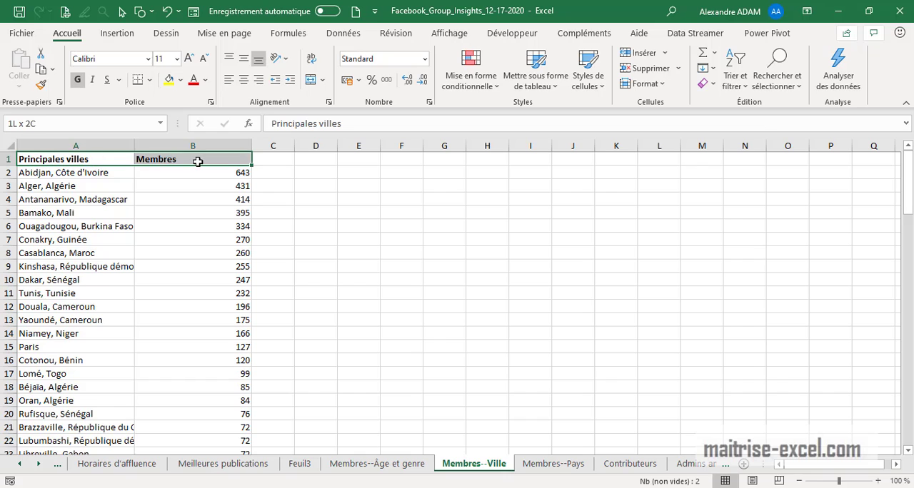
{"action": "key", "text": "ctrl+shift+Down"}
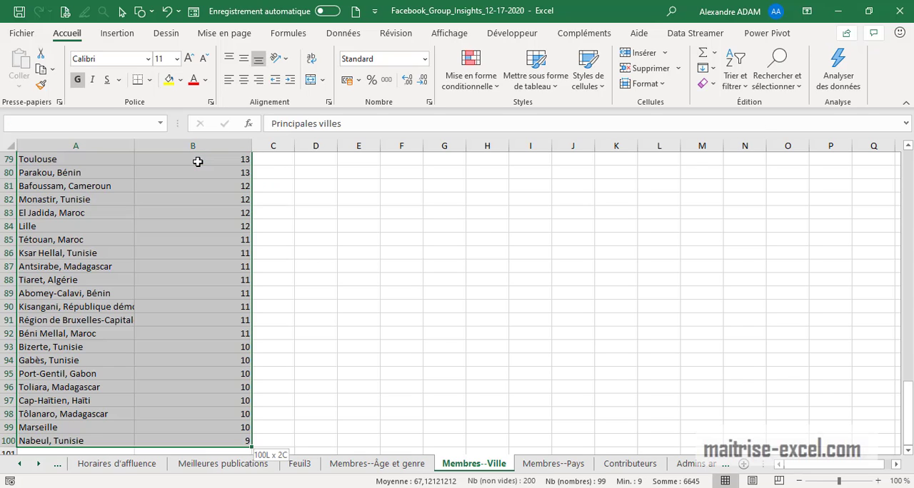
{"action": "scroll", "coordinate": [377, 263], "scroll_direction": "up", "scroll_amount": 14}
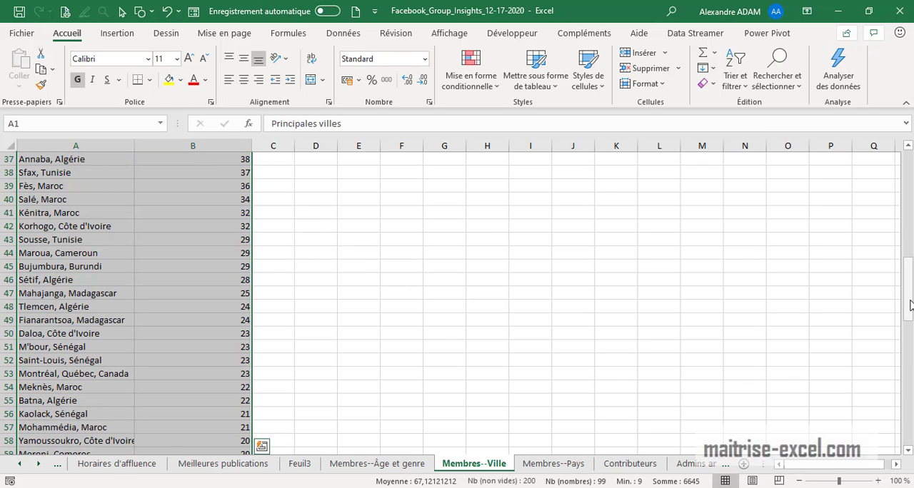
{"action": "left_click_drag", "start_coordinate": [911, 305], "coordinate": [904, 157]}
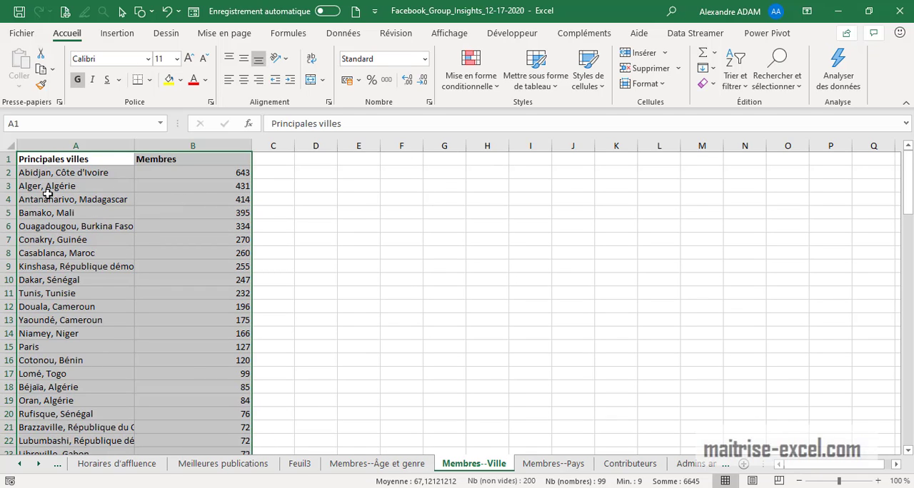
Preview a choropleth map chart of the selected city data, then open the data in 3D Maps
{"action": "left_click", "coordinate": [117, 34]}
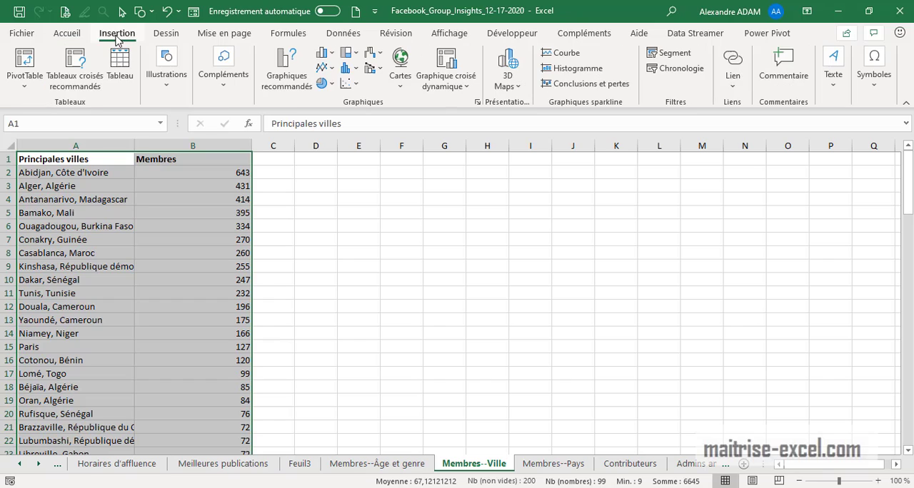
{"action": "left_click", "coordinate": [400, 84]}
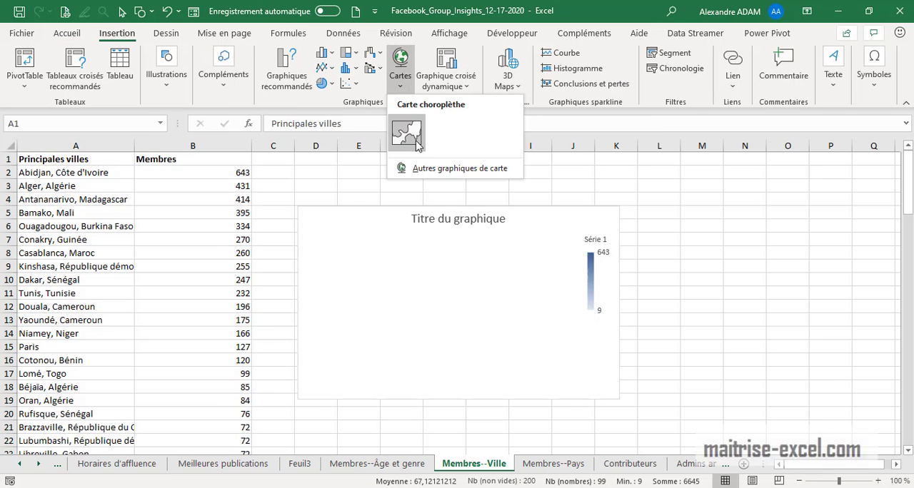
{"action": "left_click", "coordinate": [519, 90]}
{"action": "left_click", "coordinate": [519, 90]}
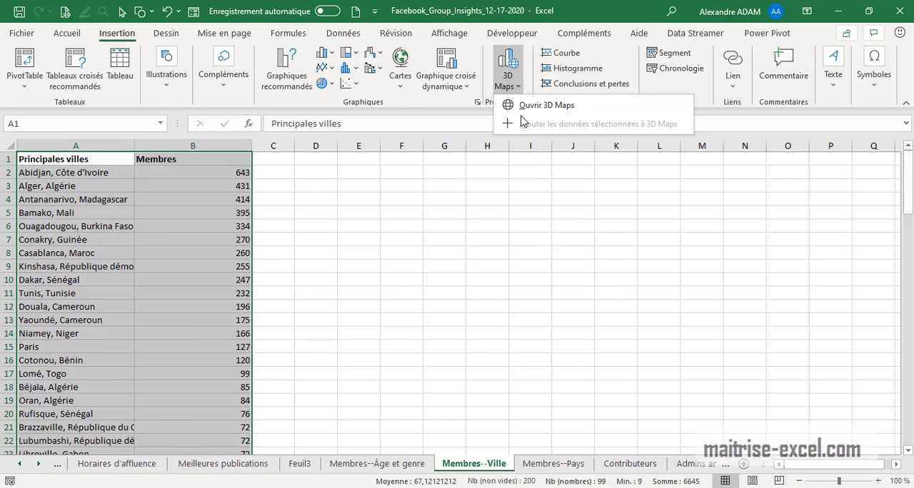
{"action": "left_click", "coordinate": [543, 105]}
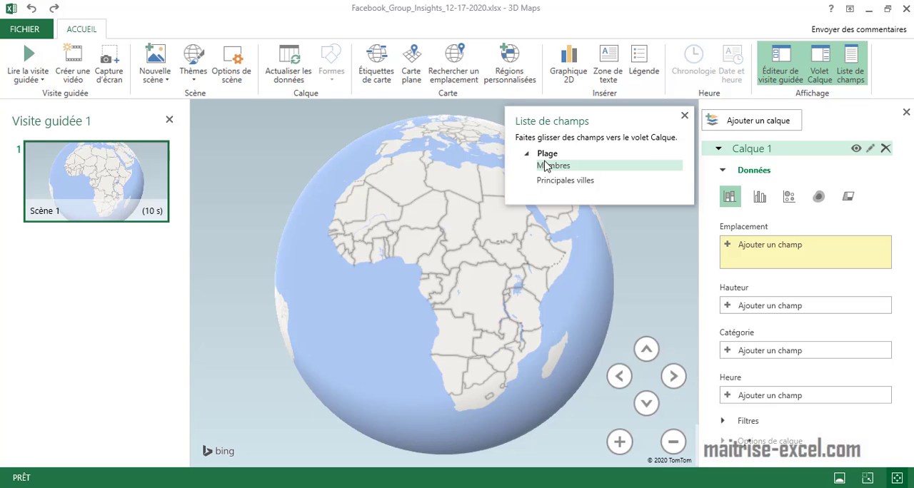
Set Principales villes as the location field of Calque 1, with Ville as its geography type
{"action": "left_click_drag", "start_coordinate": [560, 180], "coordinate": [786, 243]}
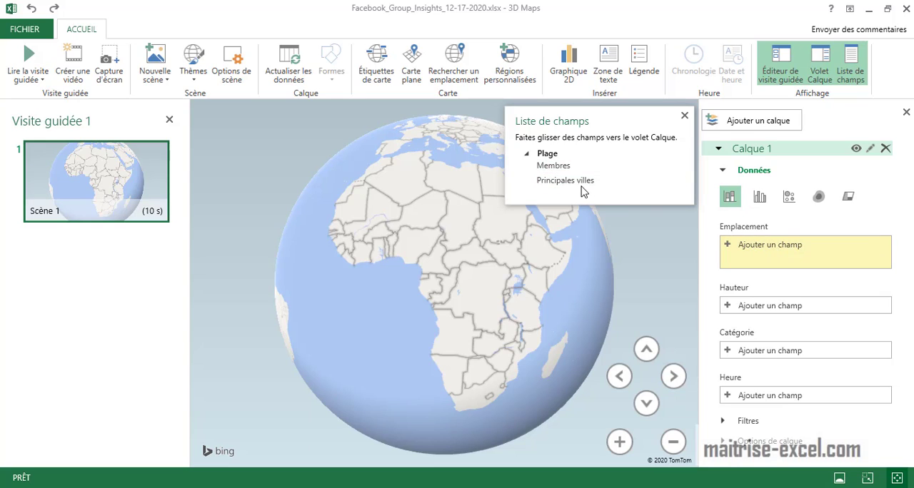
{"action": "left_click_drag", "start_coordinate": [582, 192], "coordinate": [775, 253]}
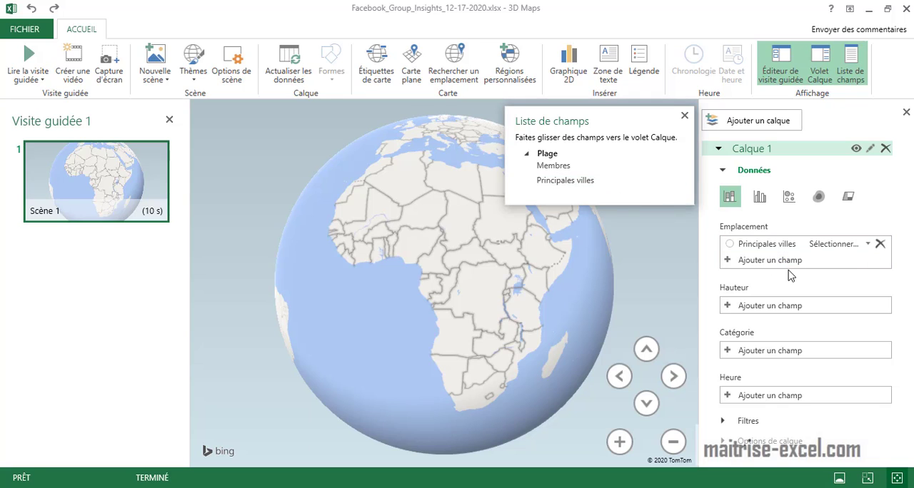
{"action": "left_click", "coordinate": [872, 245]}
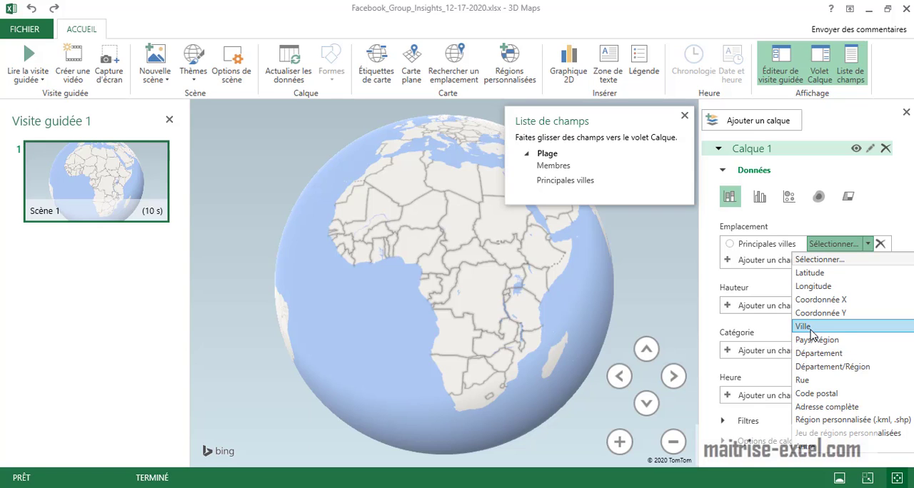
{"action": "left_click", "coordinate": [811, 329]}
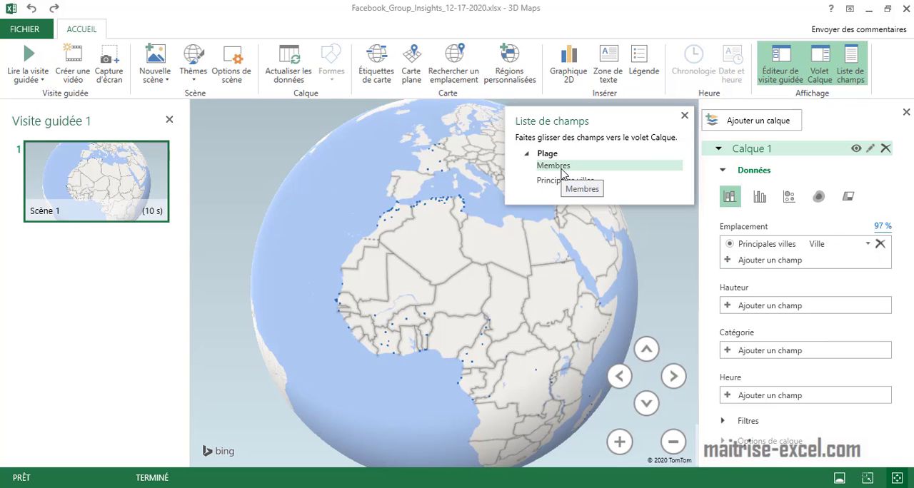
Add Membres as the height field of Calque 1, aggregated by Somme
{"action": "left_click_drag", "start_coordinate": [562, 174], "coordinate": [785, 307]}
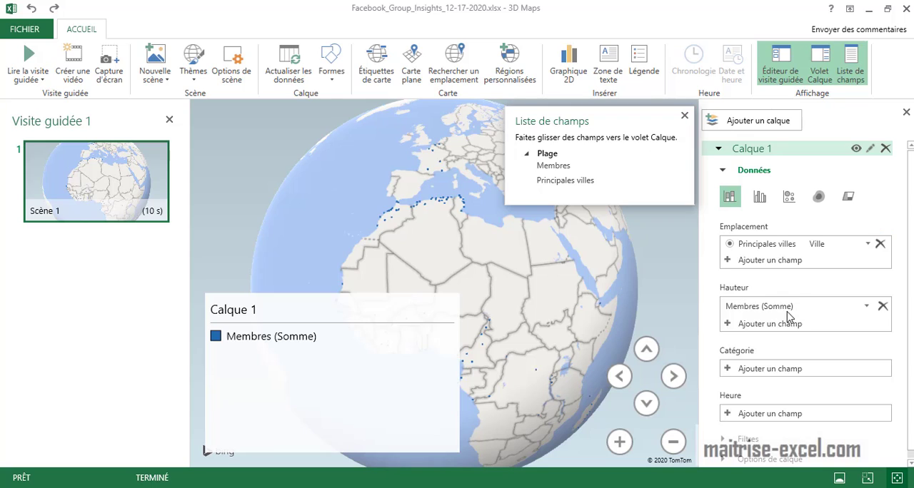
{"action": "left_click", "coordinate": [867, 306]}
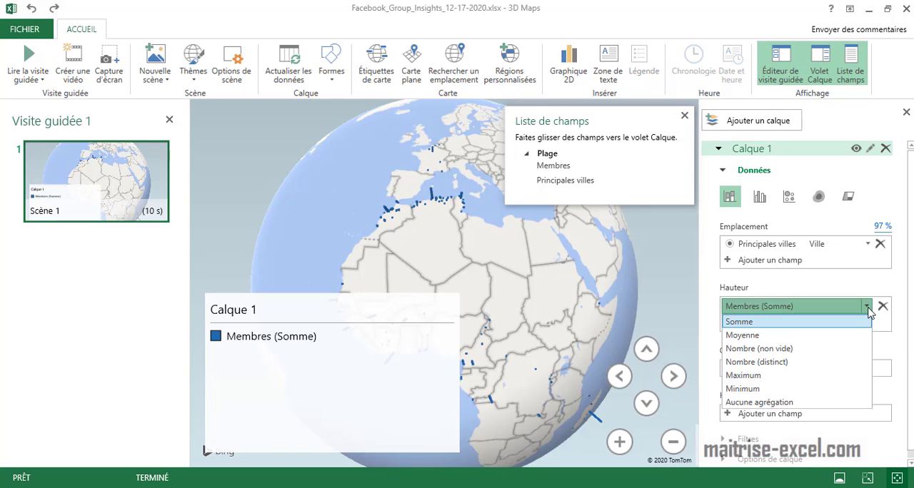
{"action": "left_click", "coordinate": [869, 310]}
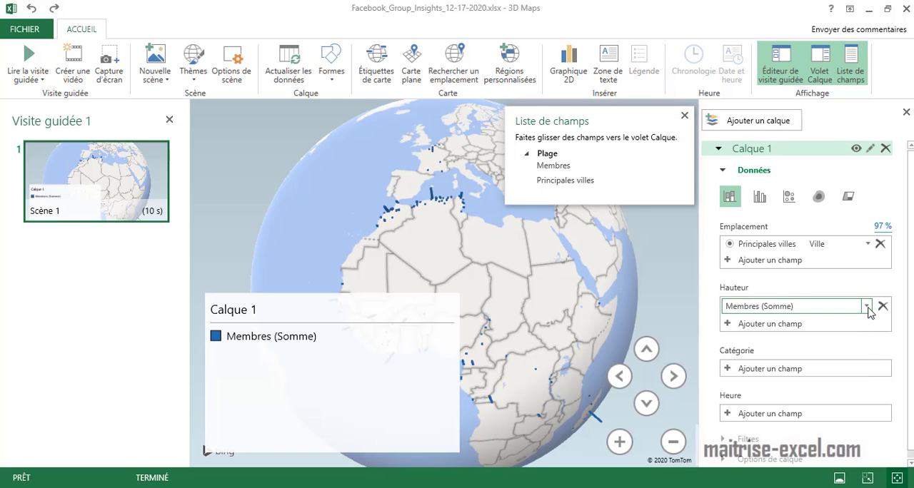
Shrink the Calque 1 legend into the map's lower-left corner and hide the field list
{"action": "left_click", "coordinate": [311, 326]}
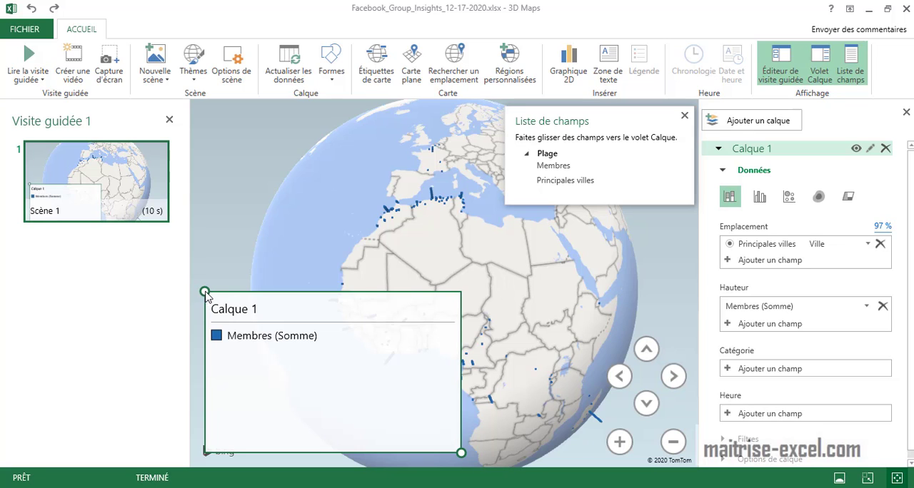
{"action": "left_click_drag", "start_coordinate": [205, 293], "coordinate": [195, 394]}
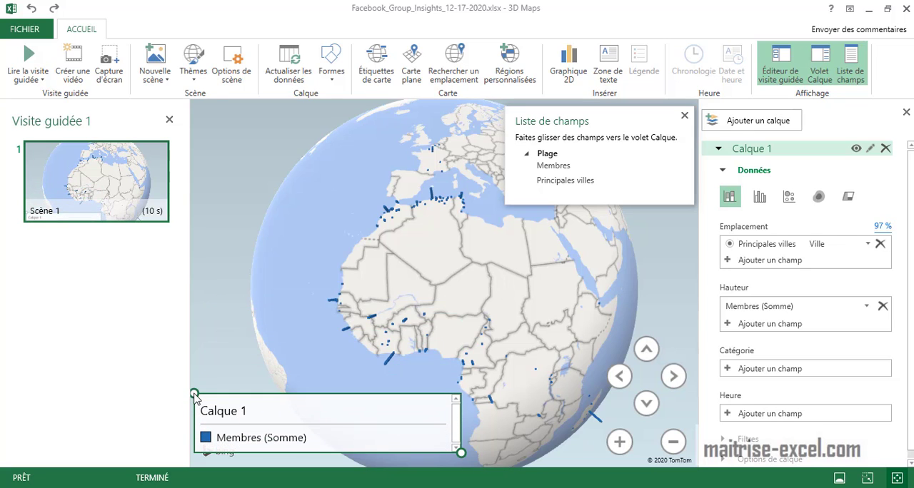
{"action": "left_click_drag", "start_coordinate": [291, 408], "coordinate": [293, 426]}
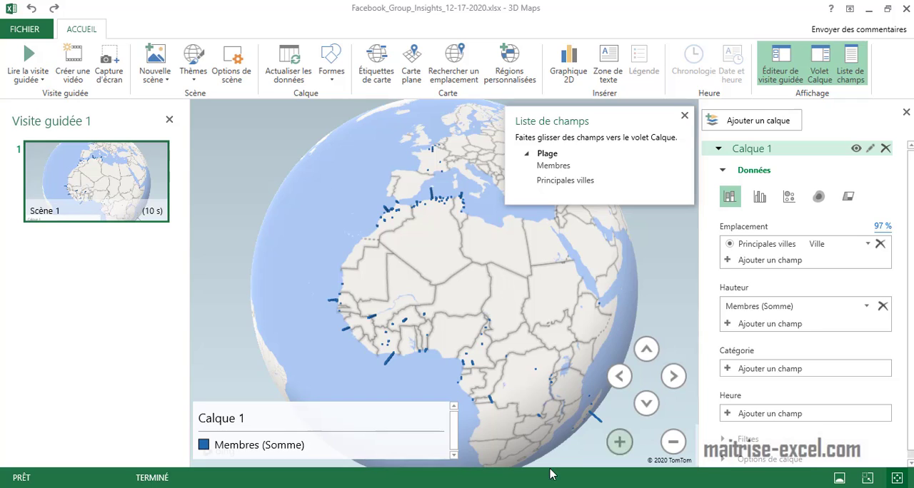
{"action": "left_click_drag", "start_coordinate": [460, 463], "coordinate": [272, 460]}
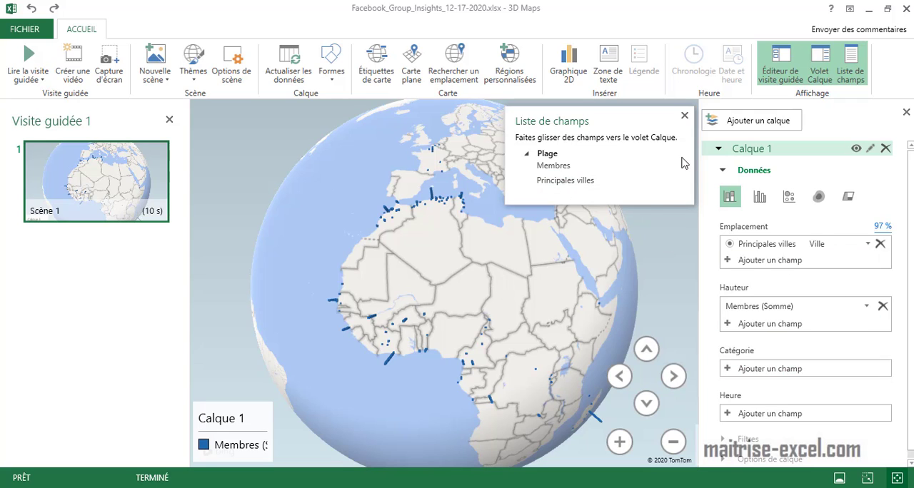
{"action": "left_click", "coordinate": [684, 116]}
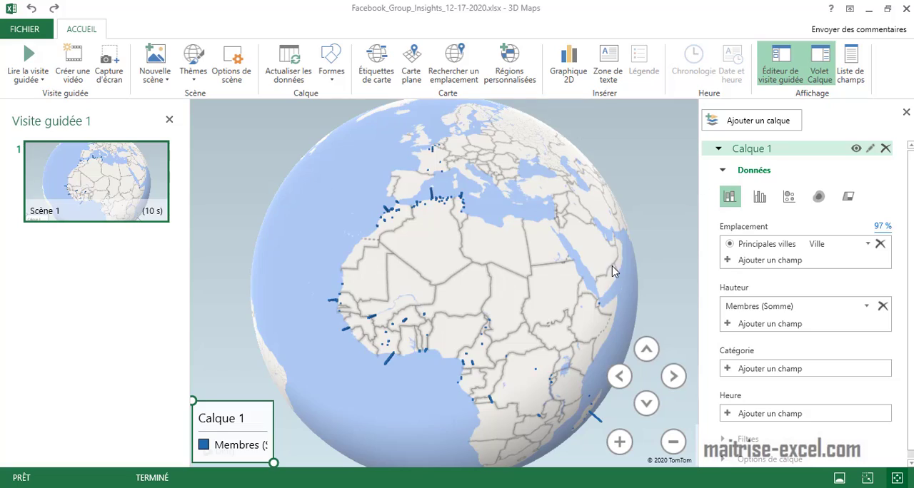
Look around the globe across Asia and North America and inspect the member data for Montréal
{"action": "left_click_drag", "start_coordinate": [612, 271], "coordinate": [649, 262]}
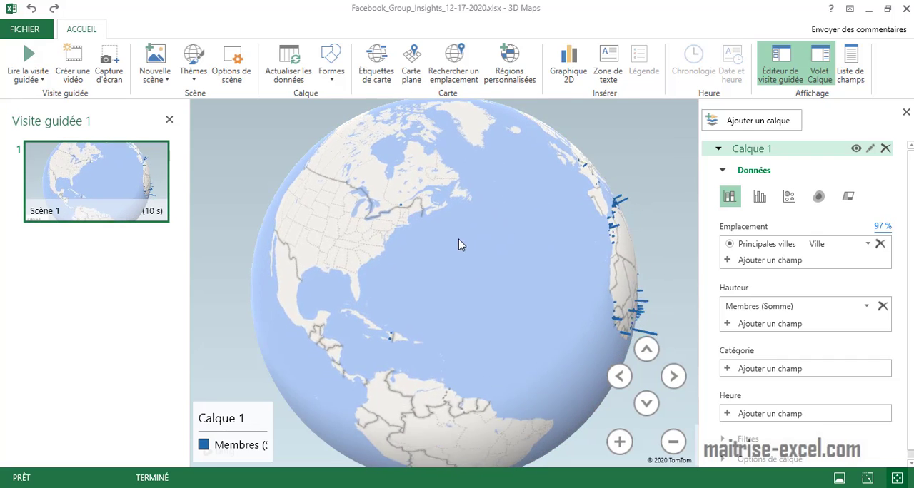
{"action": "left_click_drag", "start_coordinate": [459, 245], "coordinate": [287, 296]}
{"action": "left_click_drag", "start_coordinate": [485, 296], "coordinate": [386, 283]}
{"action": "left_click_drag", "start_coordinate": [559, 331], "coordinate": [454, 383]}
{"action": "left_click_drag", "start_coordinate": [527, 270], "coordinate": [461, 301]}
{"action": "left_click_drag", "start_coordinate": [555, 297], "coordinate": [461, 316]}
{"action": "left_click_drag", "start_coordinate": [539, 359], "coordinate": [477, 343]}
{"action": "left_click_drag", "start_coordinate": [570, 367], "coordinate": [449, 287]}
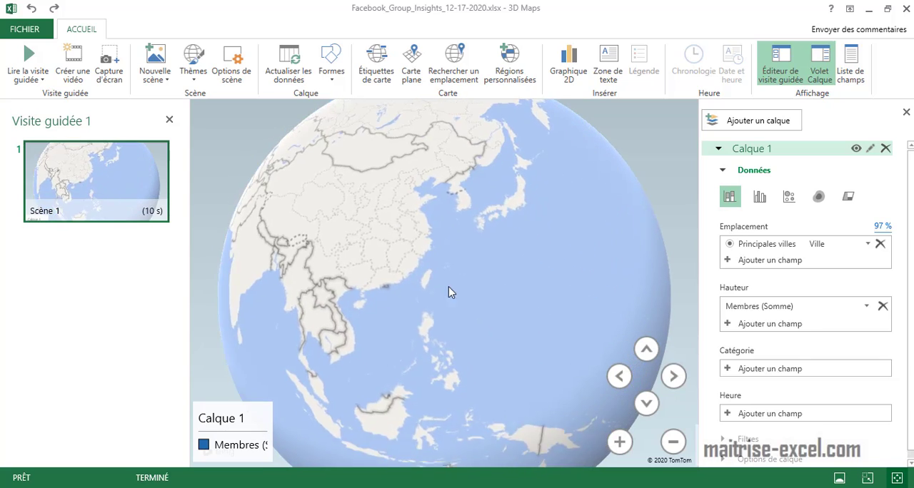
{"action": "left_click_drag", "start_coordinate": [532, 343], "coordinate": [432, 382]}
{"action": "left_click_drag", "start_coordinate": [582, 344], "coordinate": [457, 321]}
{"action": "left_click_drag", "start_coordinate": [586, 315], "coordinate": [443, 303]}
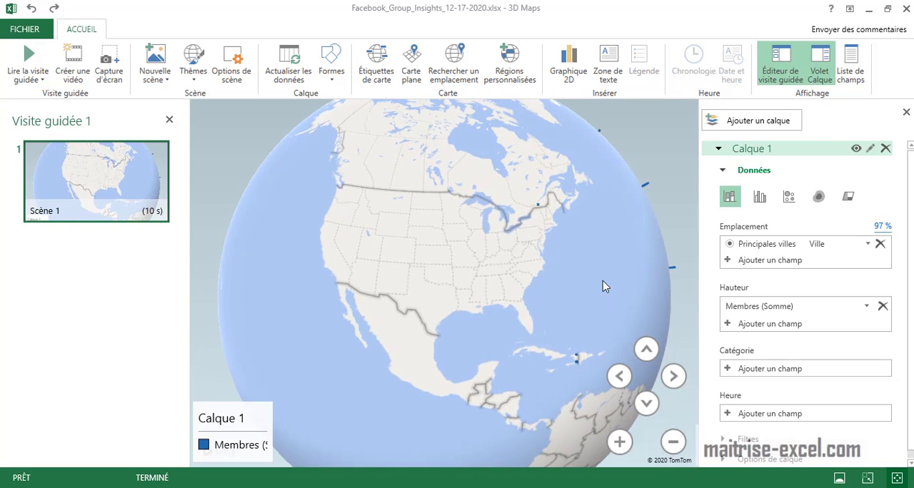
{"action": "scroll", "coordinate": [577, 255], "scroll_direction": "up", "scroll_amount": 10}
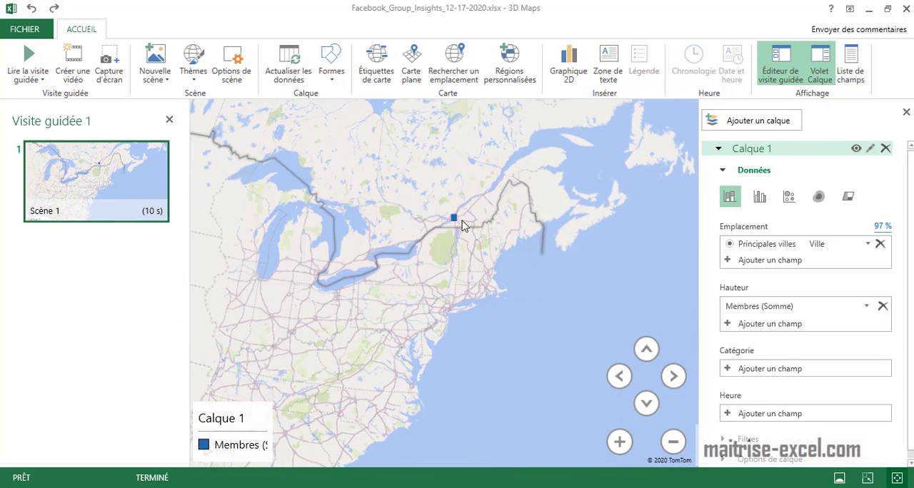
{"action": "mouse_move", "coordinate": [458, 222]}
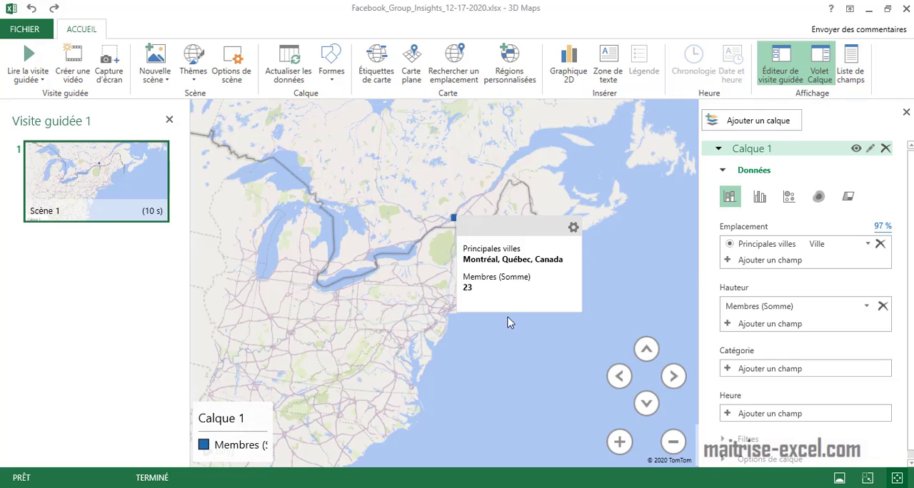
Examine the member columns in the Caribbean and across West and North Africa on the globe
{"action": "scroll", "coordinate": [510, 324], "scroll_direction": "down", "scroll_amount": 10}
{"action": "left_click_drag", "start_coordinate": [541, 359], "coordinate": [448, 279]}
{"action": "left_click_drag", "start_coordinate": [586, 321], "coordinate": [465, 273]}
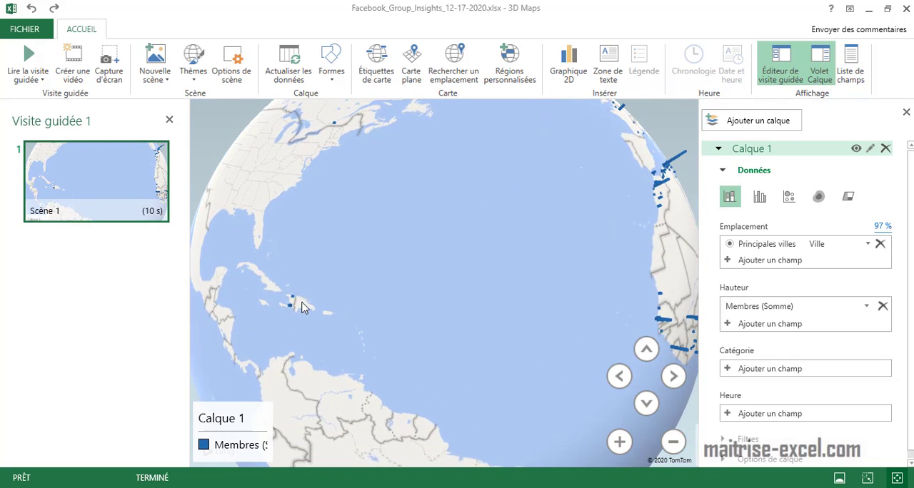
{"action": "left_click_drag", "start_coordinate": [301, 303], "coordinate": [422, 307]}
{"action": "scroll", "coordinate": [439, 298], "scroll_direction": "up", "scroll_amount": 6}
{"action": "scroll", "coordinate": [481, 278], "scroll_direction": "down", "scroll_amount": 8}
{"action": "left_click_drag", "start_coordinate": [502, 304], "coordinate": [402, 210]}
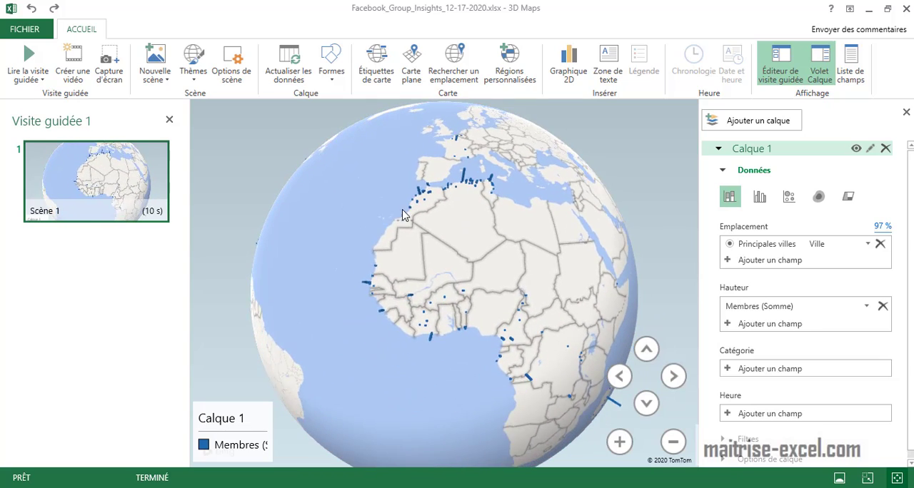
Preview the member data on a flat world map, then return to the globe
{"action": "left_click", "coordinate": [413, 74]}
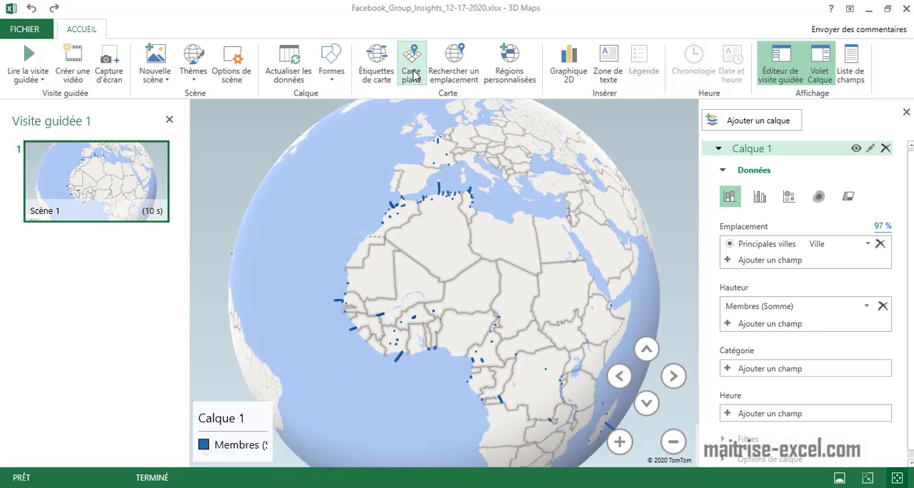
{"action": "left_click", "coordinate": [671, 444]}
{"action": "left_click", "coordinate": [672, 444]}
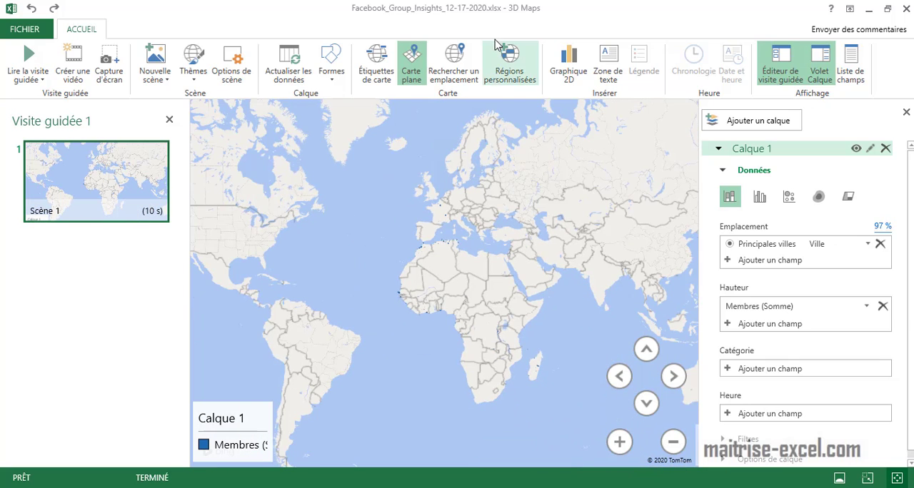
{"action": "left_click", "coordinate": [412, 68]}
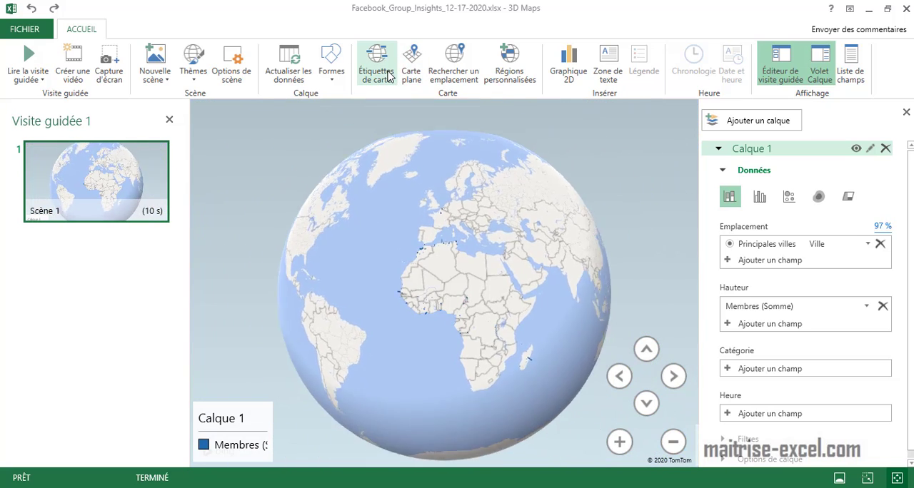
Display the map labels and check the member columns over France and its neighbours
{"action": "left_click_drag", "start_coordinate": [460, 293], "coordinate": [369, 271]}
{"action": "scroll", "coordinate": [430, 278], "scroll_direction": "up", "scroll_amount": 3}
{"action": "left_click", "coordinate": [376, 63]}
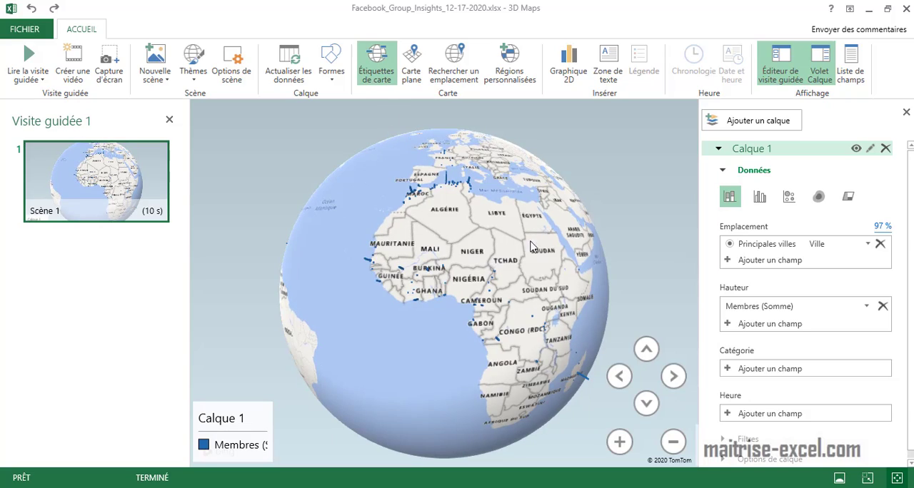
{"action": "left_click_drag", "start_coordinate": [550, 258], "coordinate": [515, 303]}
{"action": "scroll", "coordinate": [452, 285], "scroll_direction": "up", "scroll_amount": 3}
{"action": "scroll", "coordinate": [453, 289], "scroll_direction": "up", "scroll_amount": 3}
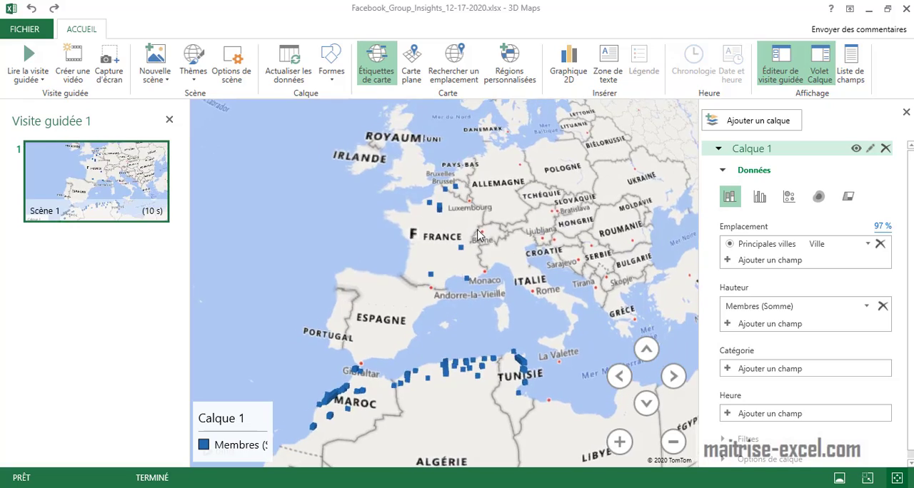
{"action": "scroll", "coordinate": [468, 295], "scroll_direction": "up", "scroll_amount": 3}
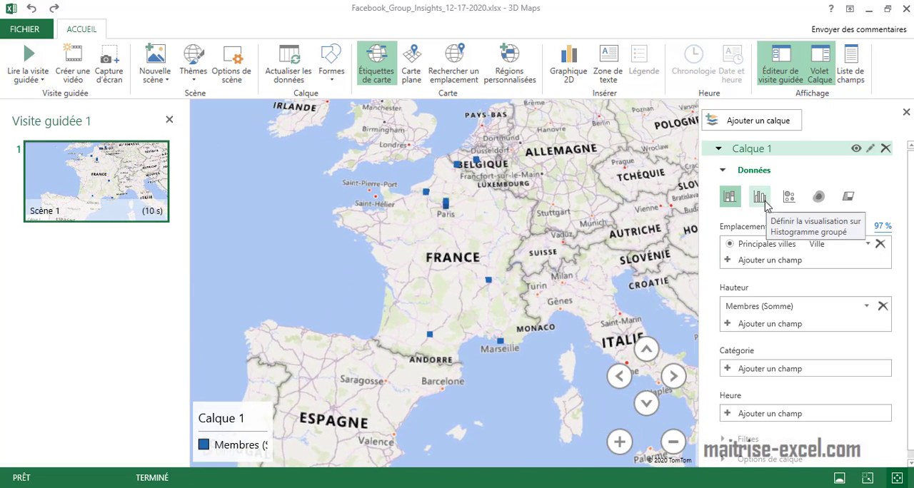
Try the clustered column and bubble visualisations on Calque 1, comparing the bubbles across Europe and Africa
{"action": "left_click", "coordinate": [764, 202]}
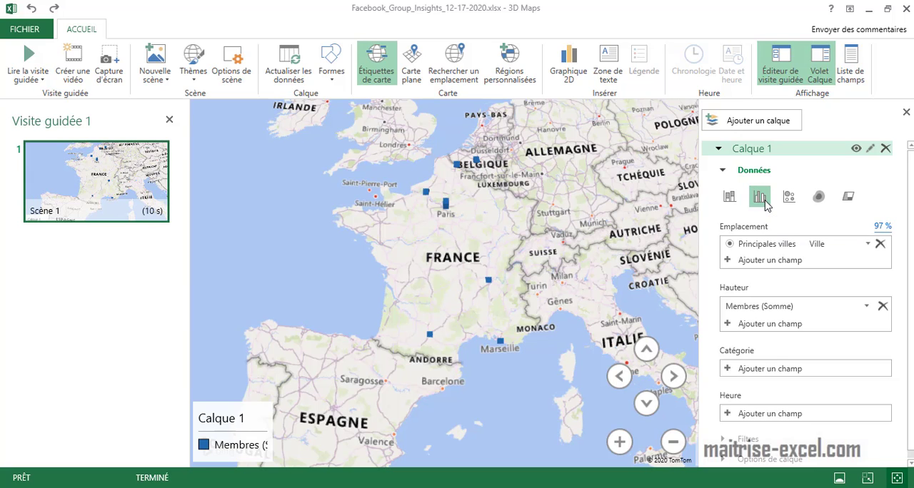
{"action": "left_click", "coordinate": [791, 203]}
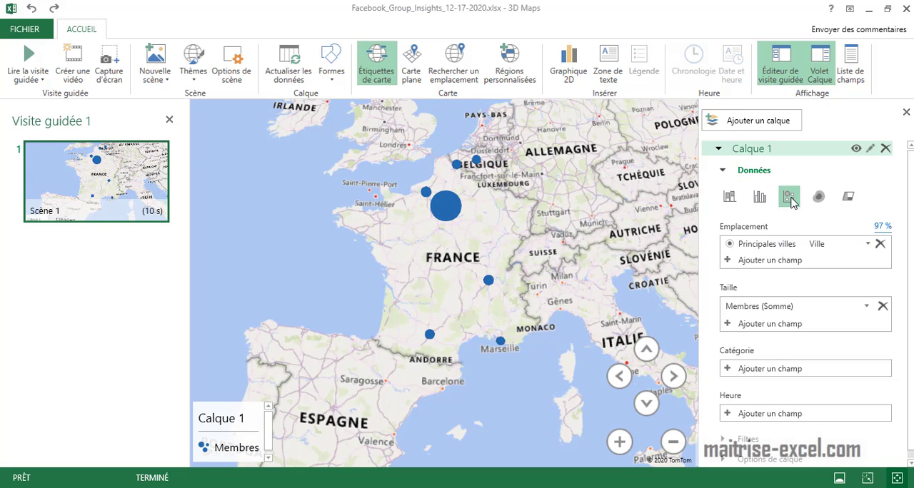
{"action": "scroll", "coordinate": [572, 322], "scroll_direction": "down", "scroll_amount": 5}
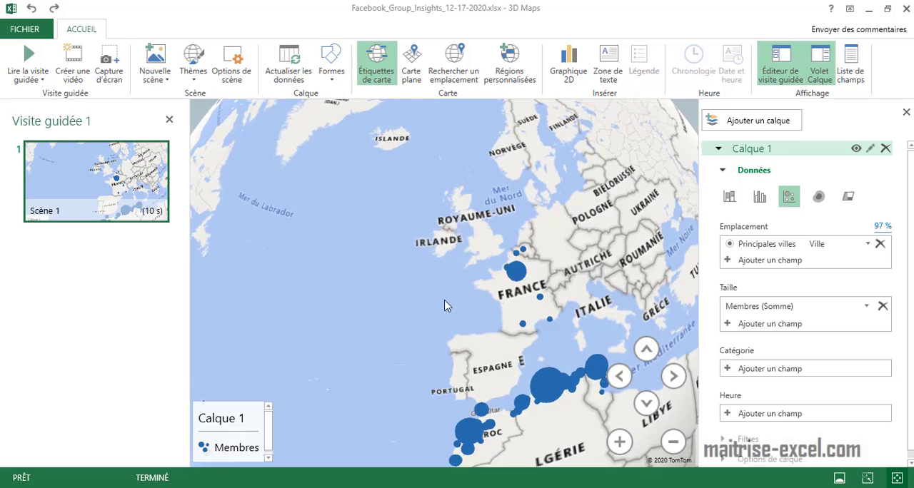
{"action": "scroll", "coordinate": [429, 353], "scroll_direction": "down", "scroll_amount": 5}
{"action": "left_click_drag", "start_coordinate": [493, 373], "coordinate": [466, 291]}
{"action": "scroll", "coordinate": [468, 291], "scroll_direction": "up", "scroll_amount": 3}
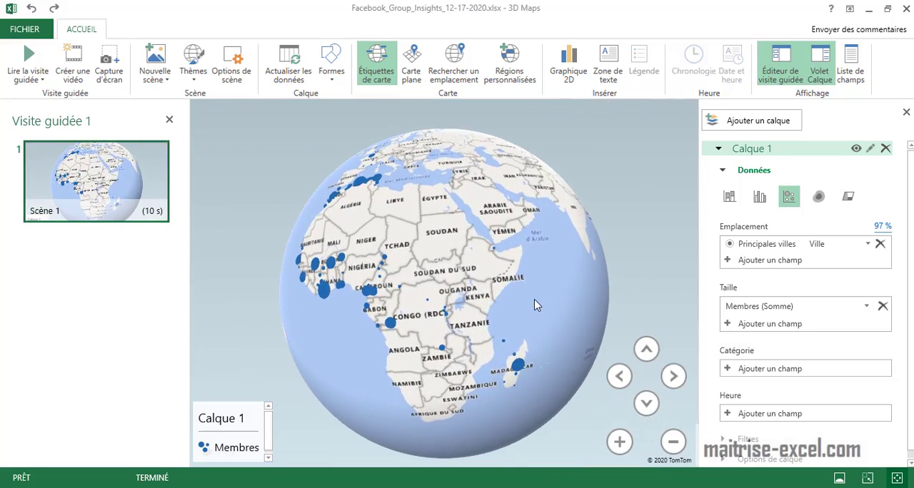
{"action": "left_click_drag", "start_coordinate": [535, 301], "coordinate": [350, 339]}
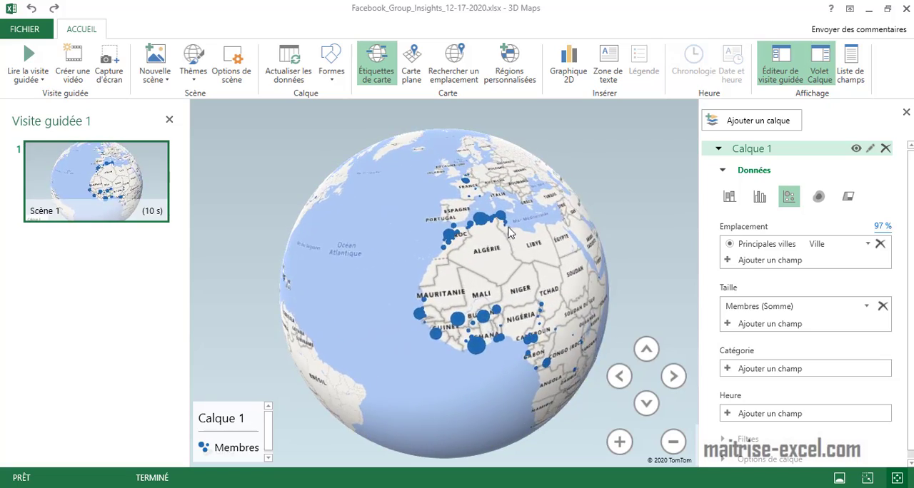
Try the heat map visualisation on Calque 1 over the Mediterranean, then return to stacked columns
{"action": "scroll", "coordinate": [477, 221], "scroll_direction": "up", "scroll_amount": 4}
{"action": "left_click", "coordinate": [819, 197]}
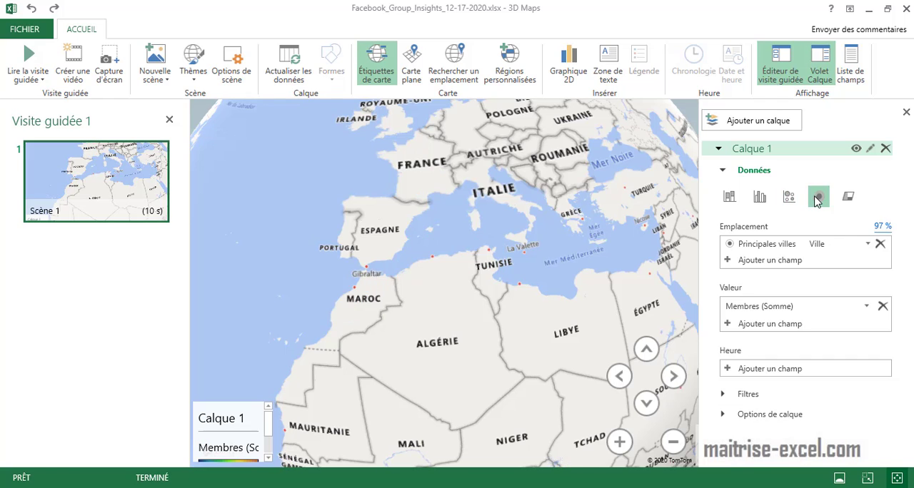
{"action": "left_click", "coordinate": [729, 198]}
Examine the member columns in France up close, around the Lyon area
{"action": "left_click_drag", "start_coordinate": [487, 247], "coordinate": [515, 330]}
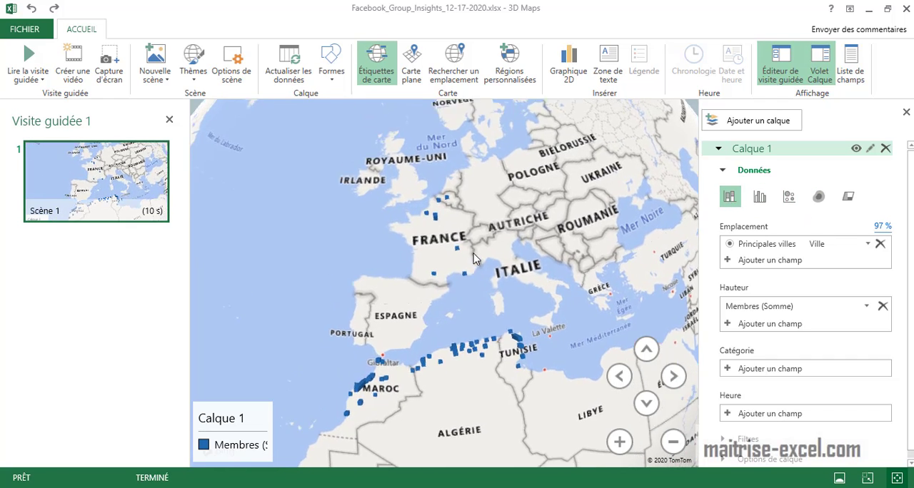
{"action": "scroll", "coordinate": [465, 252], "scroll_direction": "up", "scroll_amount": 4}
{"action": "left_click_drag", "start_coordinate": [460, 250], "coordinate": [789, 277]}
{"action": "scroll", "coordinate": [584, 309], "scroll_direction": "up", "scroll_amount": 4}
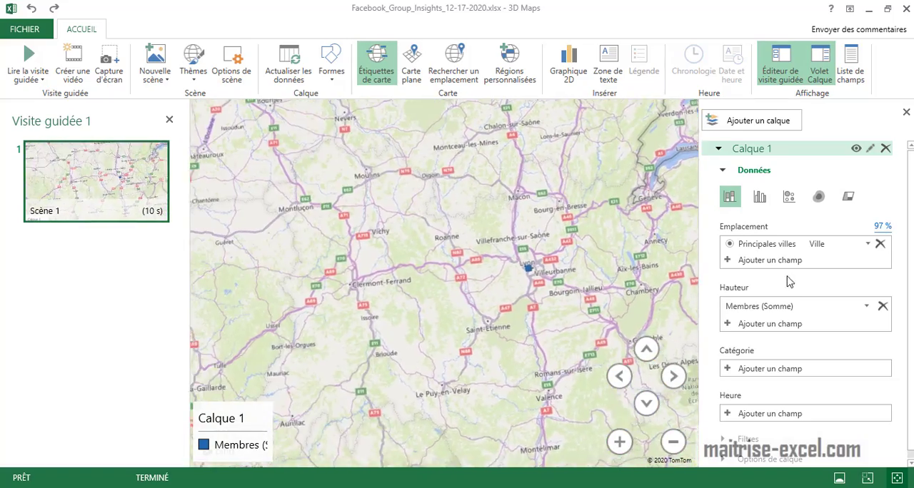
{"action": "left_click_drag", "start_coordinate": [489, 288], "coordinate": [410, 287]}
Frame the map on France and play Scène 1 of the guided tour
{"action": "scroll", "coordinate": [537, 366], "scroll_direction": "down", "scroll_amount": 3}
{"action": "scroll", "coordinate": [539, 371], "scroll_direction": "down", "scroll_amount": 3}
{"action": "left_click_drag", "start_coordinate": [535, 321], "coordinate": [539, 370]}
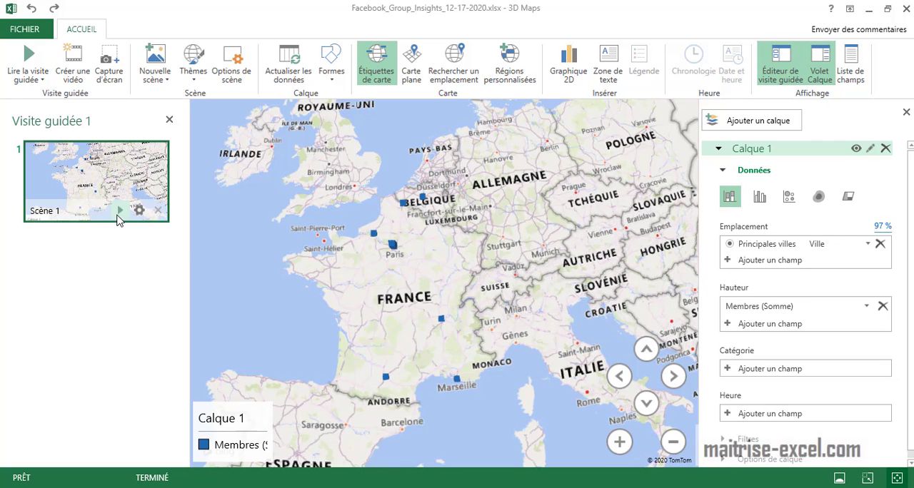
{"action": "left_click", "coordinate": [119, 213]}
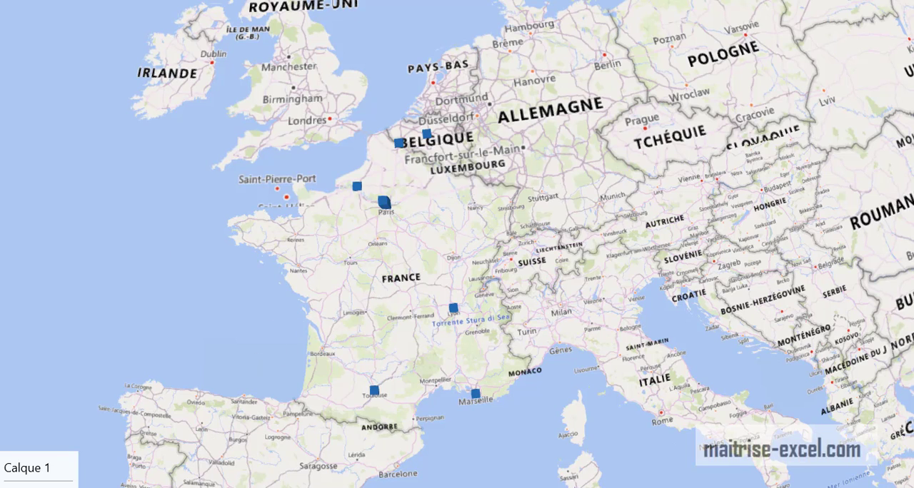
Leave the tour playback and examine the member columns on the globe across Europe and Africa
{"action": "key", "text": "Escape"}
{"action": "scroll", "coordinate": [511, 322], "scroll_direction": "down", "scroll_amount": 5}
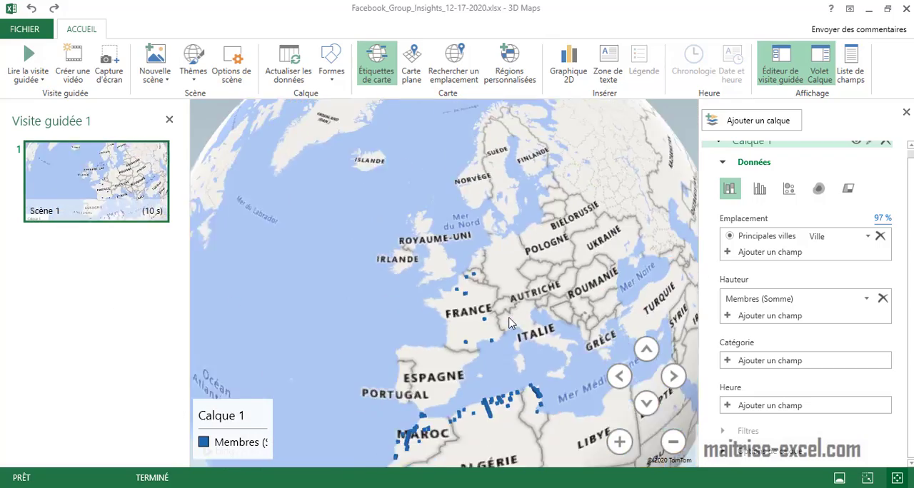
{"action": "left_click_drag", "start_coordinate": [511, 322], "coordinate": [462, 314]}
{"action": "left_click_drag", "start_coordinate": [525, 364], "coordinate": [445, 252]}
{"action": "left_click_drag", "start_coordinate": [491, 366], "coordinate": [497, 315]}
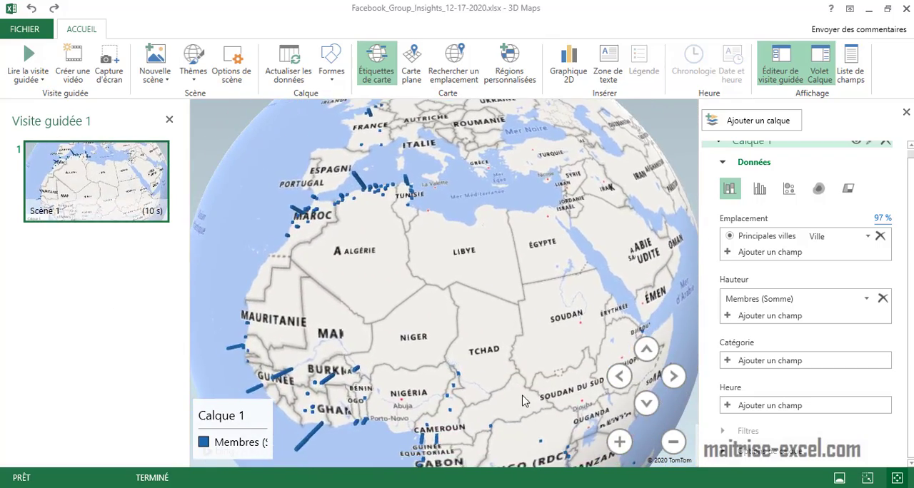
{"action": "scroll", "coordinate": [524, 398], "scroll_direction": "down", "scroll_amount": 3}
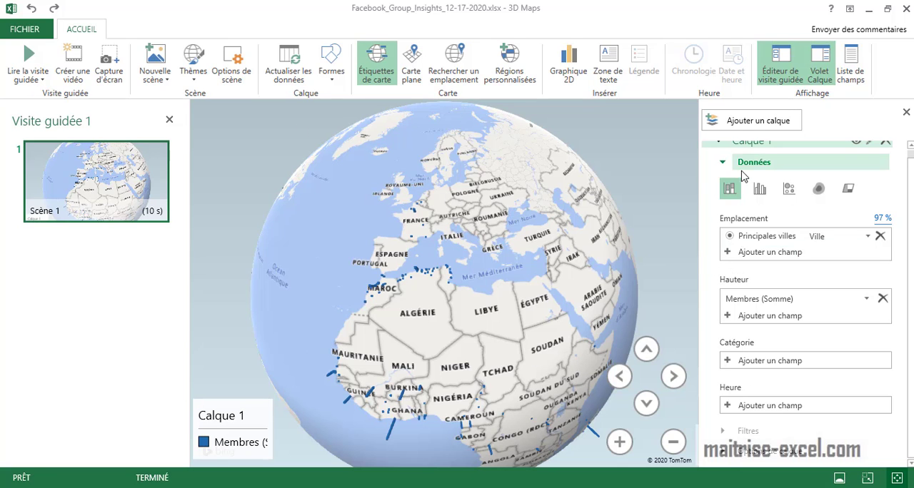
Close the layer pane and 3D Maps to return to the Membres--Ville sheet
{"action": "left_click", "coordinate": [907, 113]}
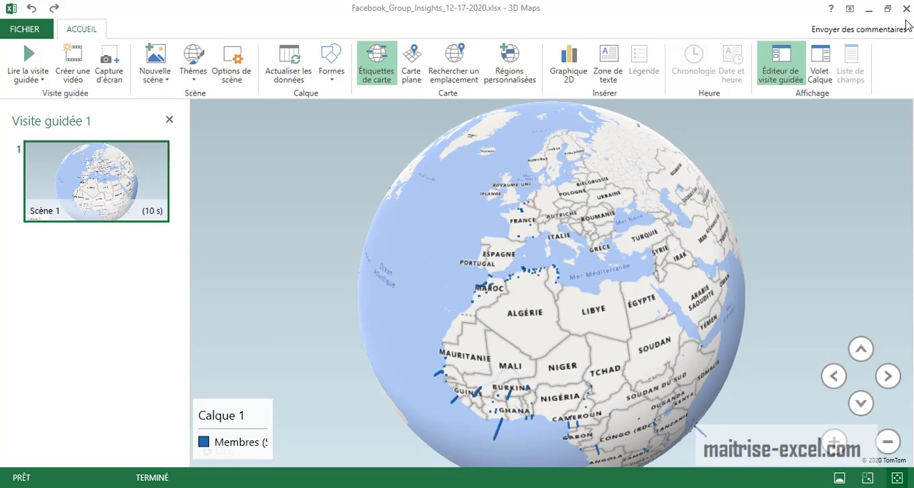
{"action": "left_click", "coordinate": [906, 9]}
{"action": "left_click", "coordinate": [471, 266]}
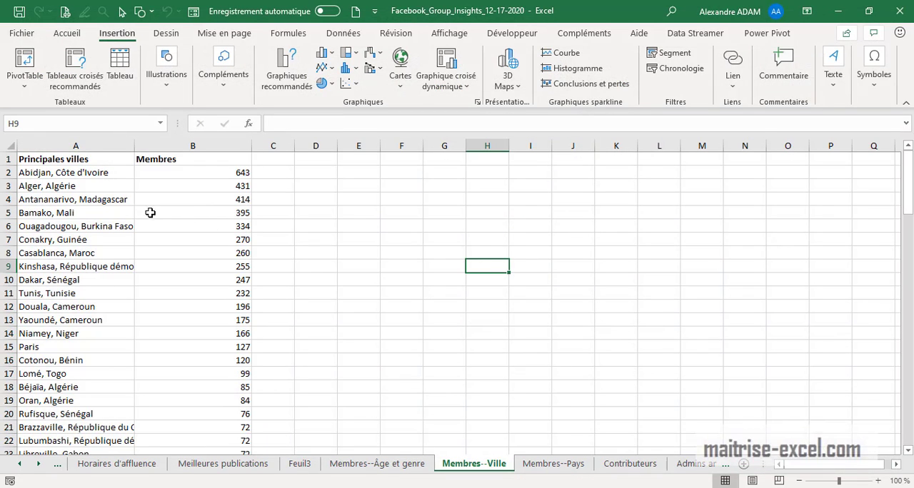
Open the Membres--Pays worksheet with the member counts by country
{"action": "left_click", "coordinate": [38, 465]}
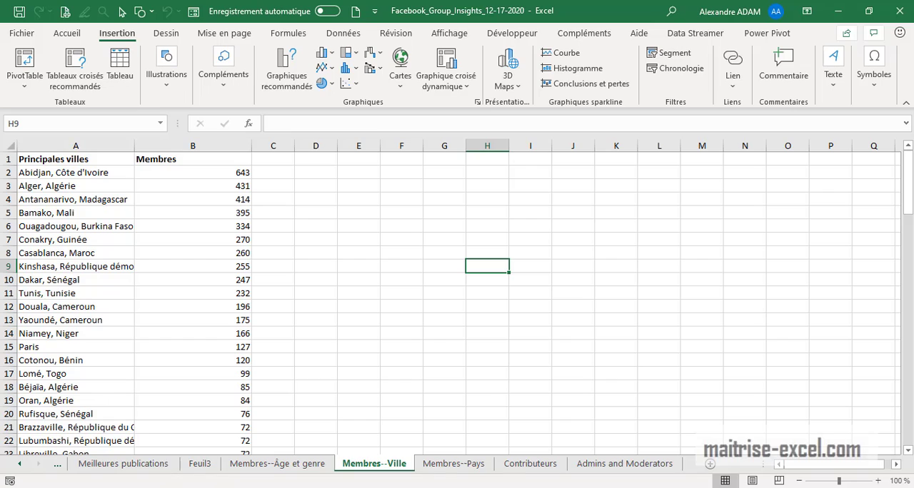
{"action": "left_click", "coordinate": [472, 464]}
{"action": "left_click", "coordinate": [485, 227]}
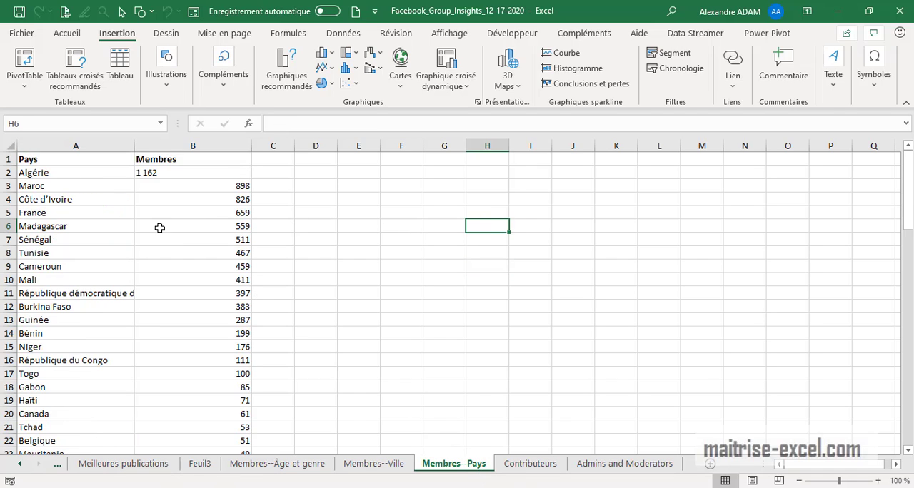
Select the Pays and Membres data in A1:B81 and create a new 3D Maps guided tour from it
{"action": "left_click_drag", "start_coordinate": [73, 159], "coordinate": [170, 162]}
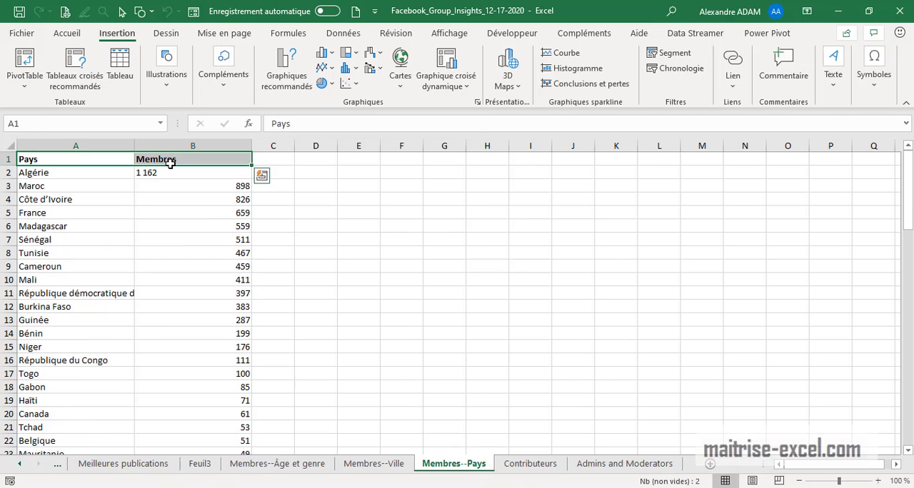
{"action": "key", "text": "ctrl+shift+Down"}
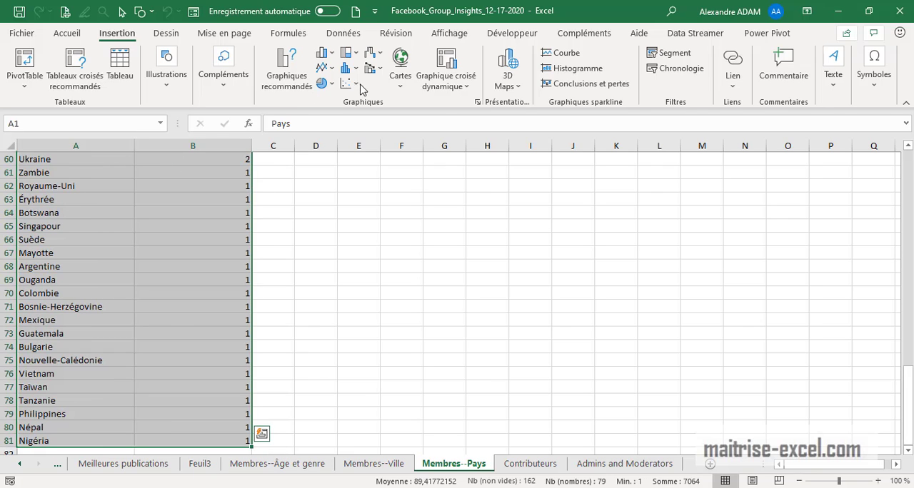
{"action": "left_click", "coordinate": [400, 77]}
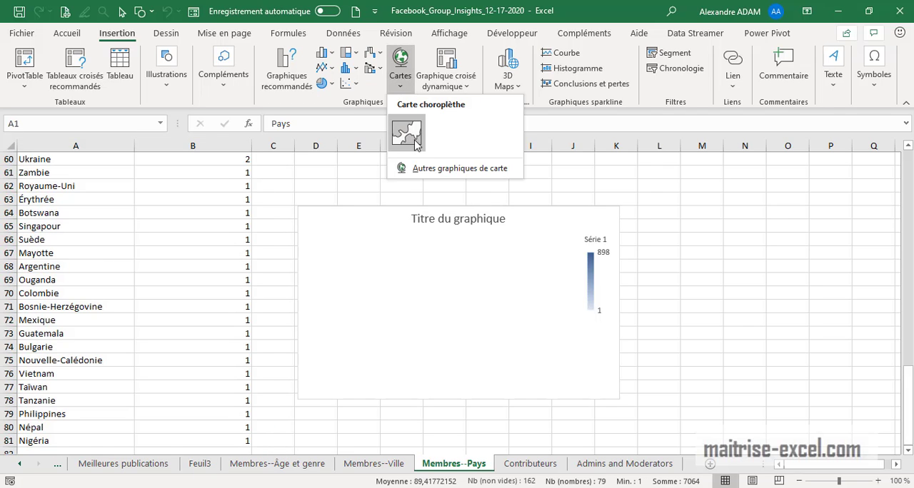
{"action": "left_click", "coordinate": [519, 87]}
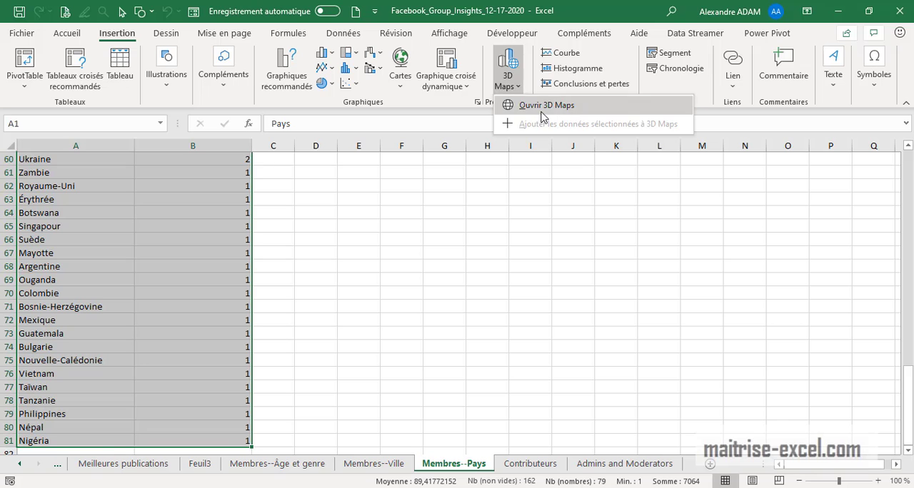
{"action": "left_click", "coordinate": [542, 108]}
{"action": "left_click", "coordinate": [447, 175]}
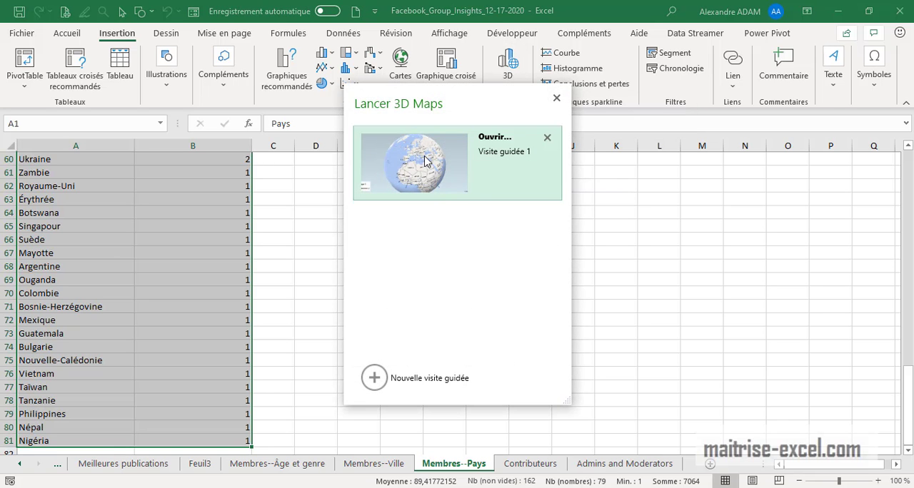
{"action": "left_click", "coordinate": [371, 378]}
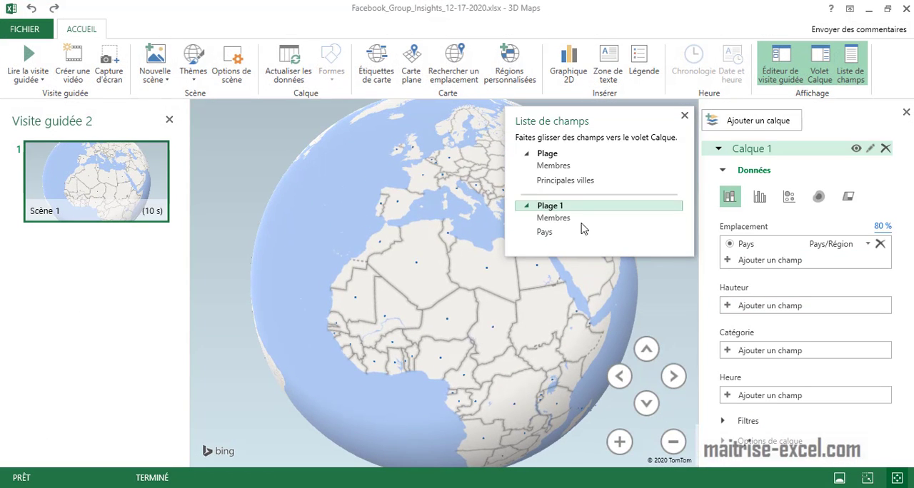
Use the Membres field of Plage 1 as the column height, then shrink the Calque 1 legend and dismiss the field list
{"action": "left_click_drag", "start_coordinate": [554, 217], "coordinate": [770, 312]}
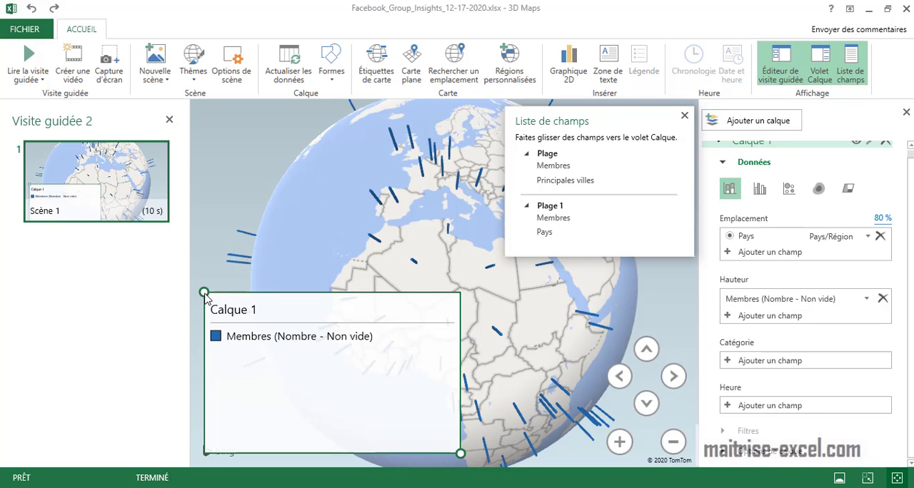
{"action": "left_click_drag", "start_coordinate": [204, 294], "coordinate": [190, 426]}
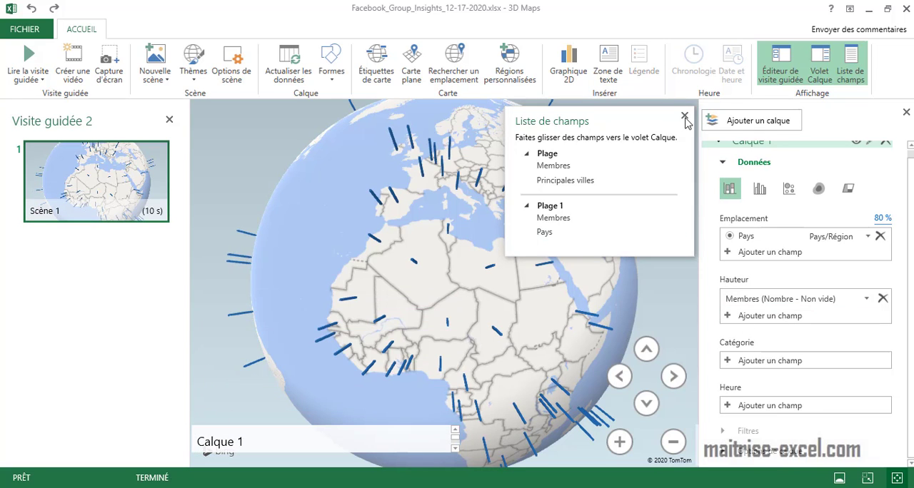
{"action": "left_click", "coordinate": [564, 154]}
{"action": "left_click", "coordinate": [684, 116]}
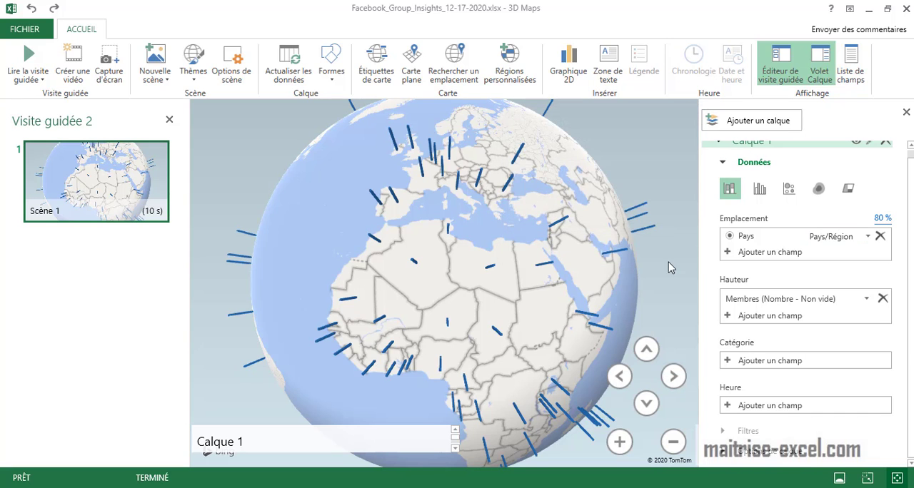
Examine the country columns on the globe around Asia, the Indian Ocean and the Middle East
{"action": "scroll", "coordinate": [657, 262], "scroll_direction": "down", "scroll_amount": 4}
{"action": "left_click_drag", "start_coordinate": [516, 314], "coordinate": [655, 342]}
{"action": "scroll", "coordinate": [500, 325], "scroll_direction": "up", "scroll_amount": 4}
{"action": "left_click_drag", "start_coordinate": [414, 327], "coordinate": [569, 300]}
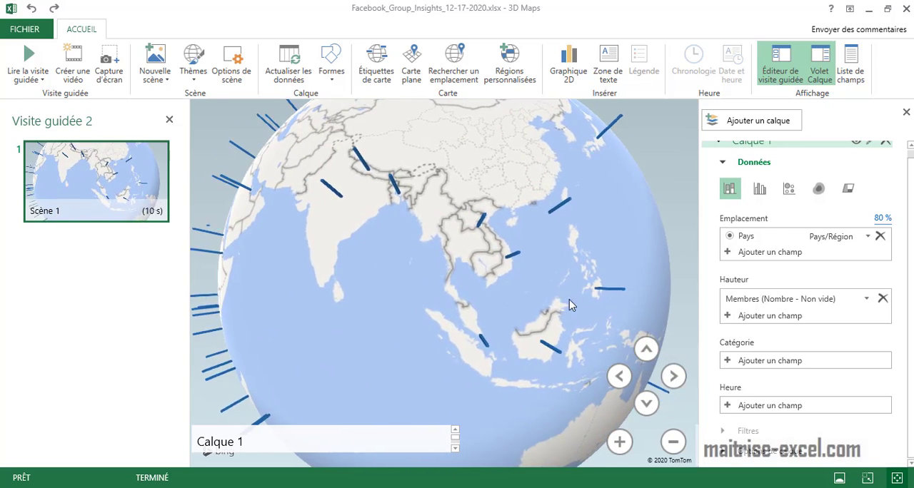
{"action": "left_click_drag", "start_coordinate": [414, 300], "coordinate": [761, 305]}
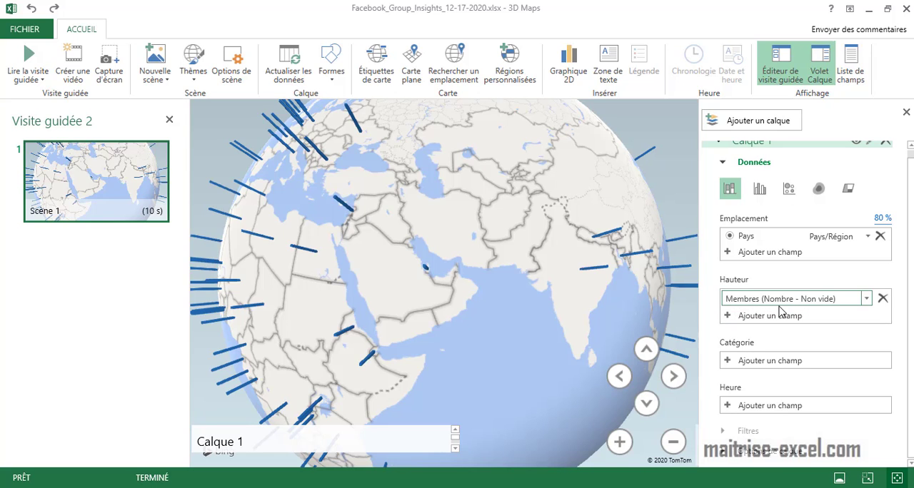
Switch Calque 1 to the heat map visualisation and close 3D Maps
{"action": "left_click", "coordinate": [820, 189]}
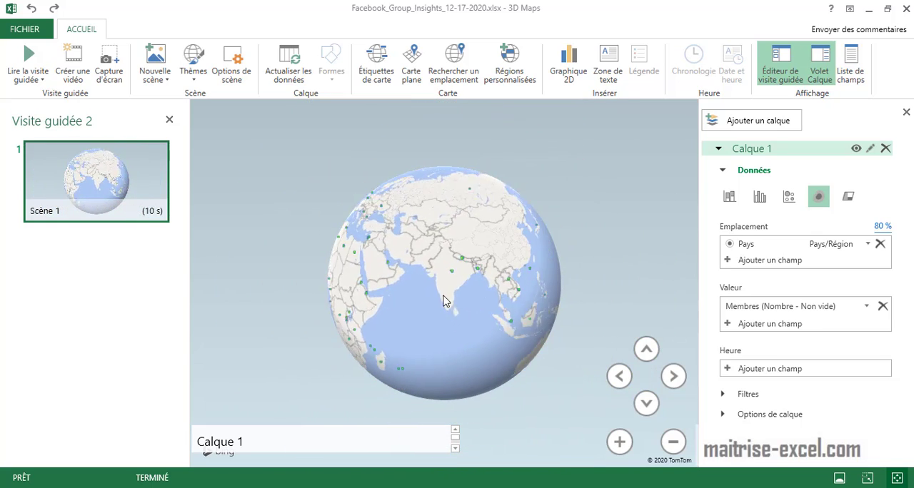
{"action": "left_click", "coordinate": [906, 9]}
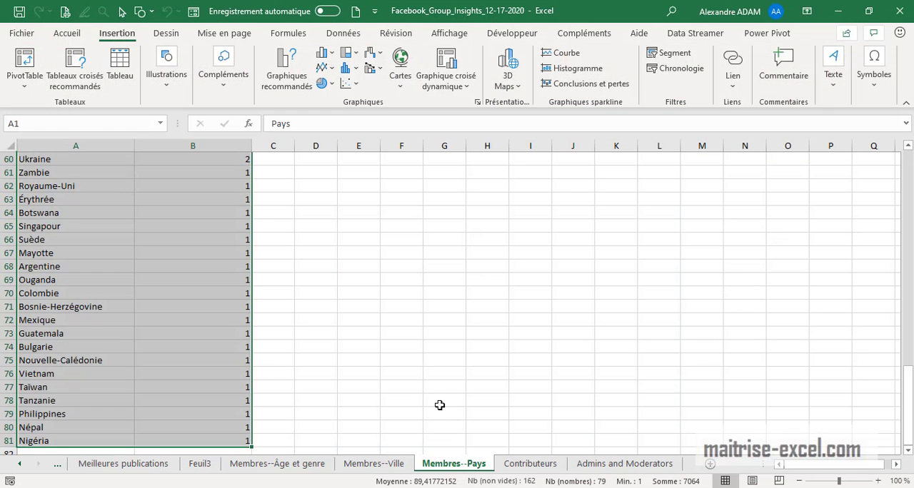
Correct Algérie's member count in B2 so that it is stored as the number 1 162
{"action": "scroll", "coordinate": [427, 345], "scroll_direction": "up", "scroll_amount": 19}
{"action": "scroll", "coordinate": [427, 345], "scroll_direction": "up", "scroll_amount": 1}
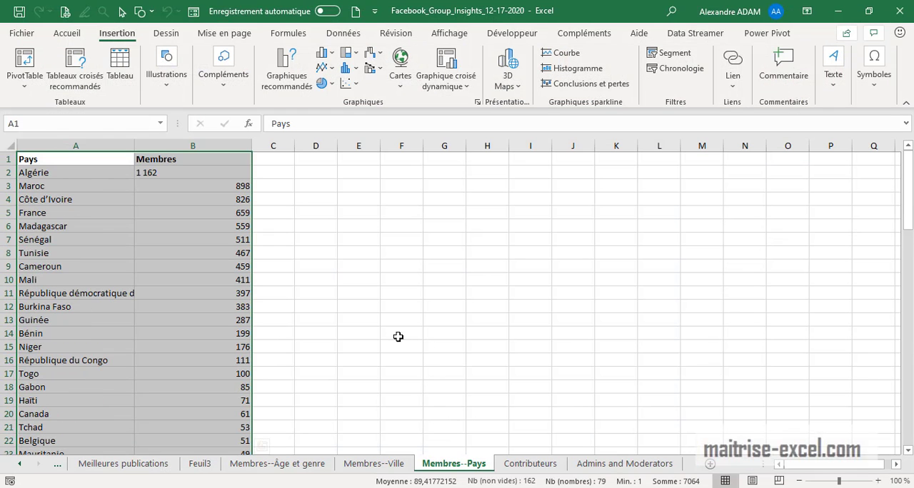
{"action": "left_click", "coordinate": [200, 172]}
{"action": "left_click", "coordinate": [68, 34]}
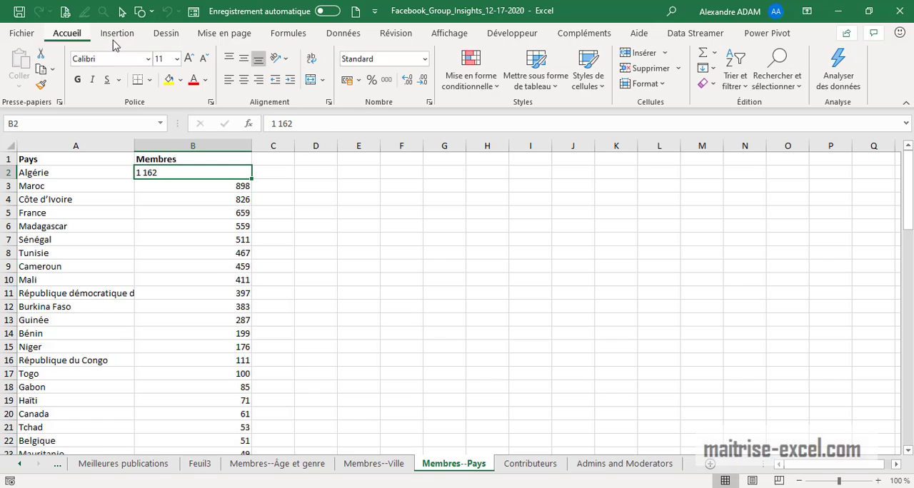
{"action": "left_click", "coordinate": [356, 239]}
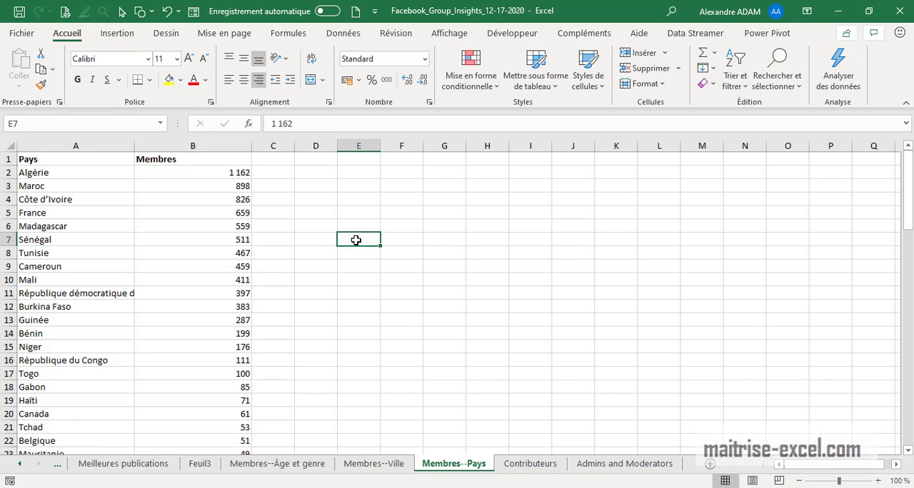
{"action": "left_click", "coordinate": [207, 169]}
Convert the Pays and Membres range A1:B81 into a table with headers
{"action": "left_click_drag", "start_coordinate": [84, 158], "coordinate": [207, 154]}
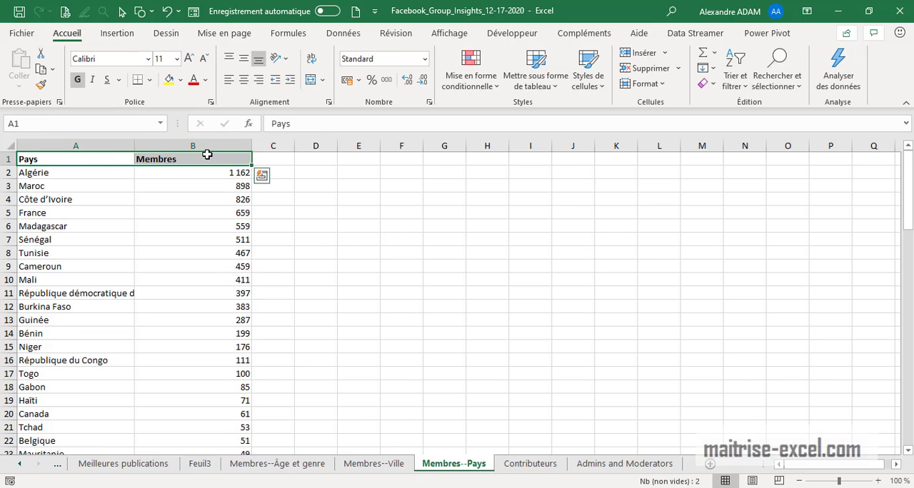
{"action": "key", "text": "ctrl+shift+Down"}
{"action": "scroll", "coordinate": [207, 153], "scroll_direction": "up", "scroll_amount": 4}
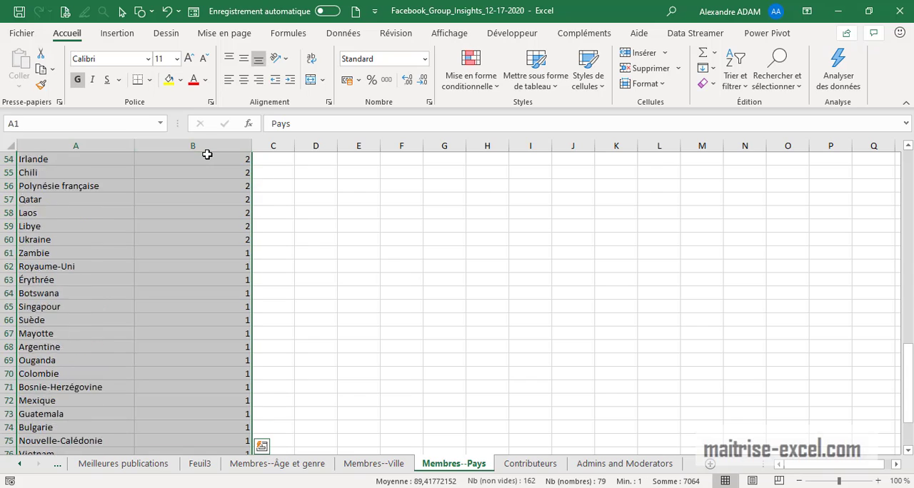
{"action": "left_click", "coordinate": [119, 33]}
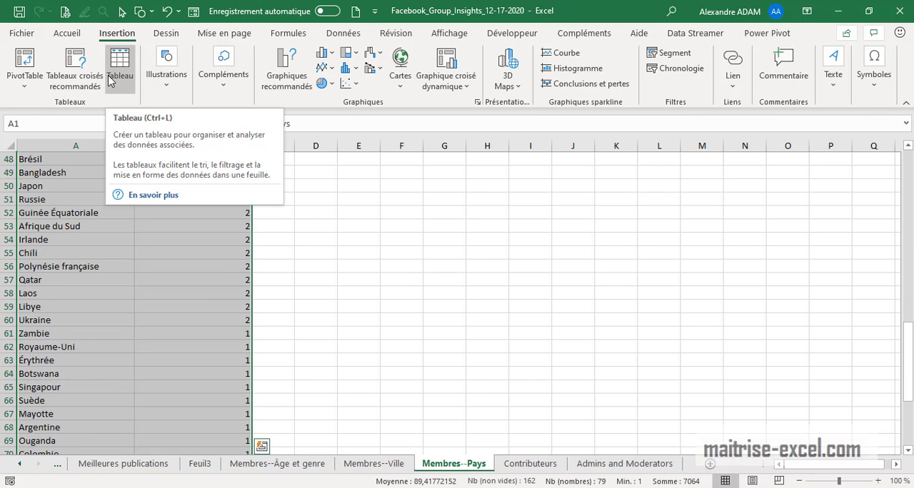
{"action": "left_click", "coordinate": [111, 78]}
{"action": "left_click", "coordinate": [567, 258]}
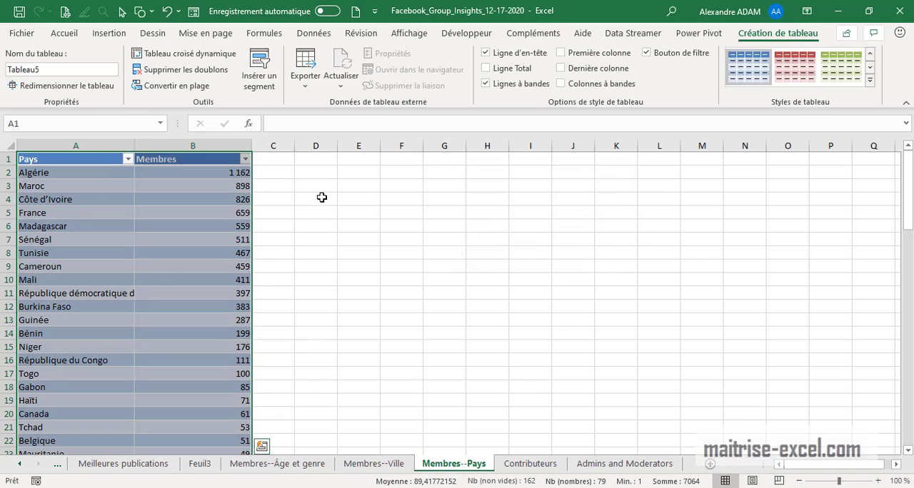
Sort the country table by Membres from largest to smallest
{"action": "left_click", "coordinate": [234, 173]}
{"action": "left_click", "coordinate": [245, 159]}
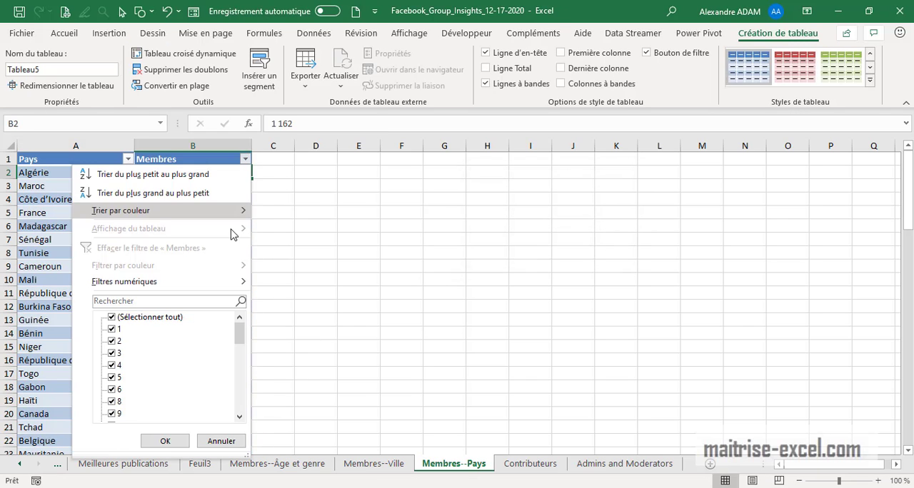
{"action": "left_click", "coordinate": [170, 201]}
{"action": "left_click", "coordinate": [405, 249]}
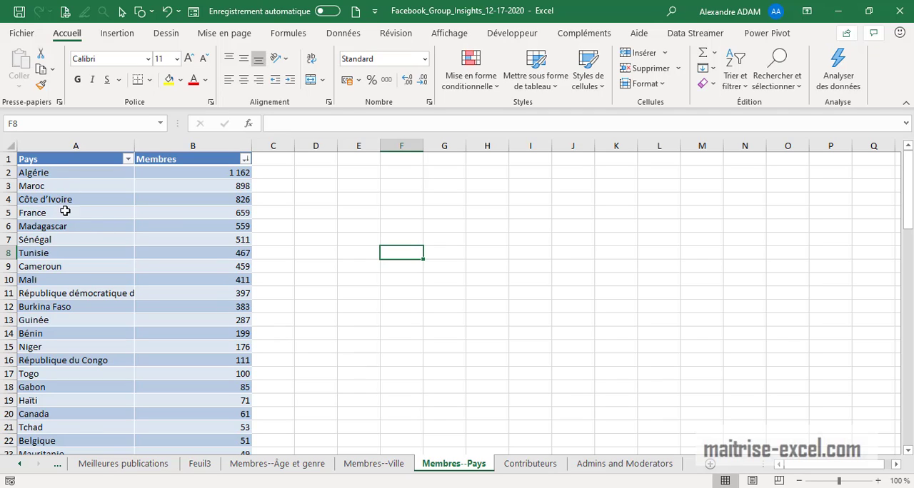
Examine the sorted countries from the highest member counts, such as France and Madagascar, down to the last rows of the table
{"action": "left_click", "coordinate": [125, 210]}
{"action": "left_click", "coordinate": [123, 225]}
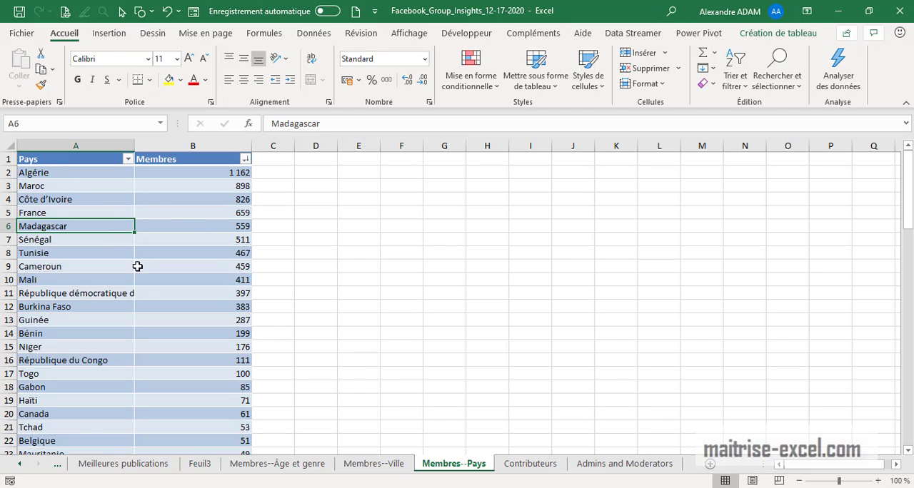
{"action": "left_click", "coordinate": [113, 240]}
{"action": "left_click", "coordinate": [118, 255]}
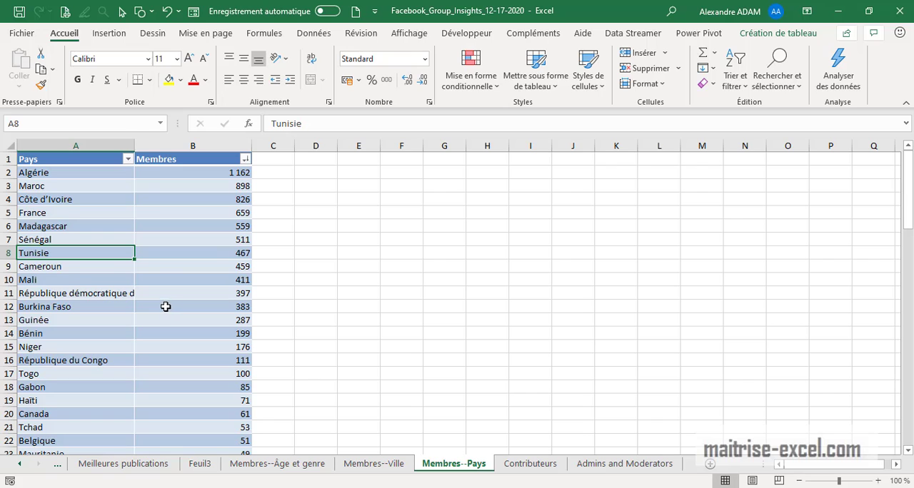
{"action": "left_click", "coordinate": [73, 266]}
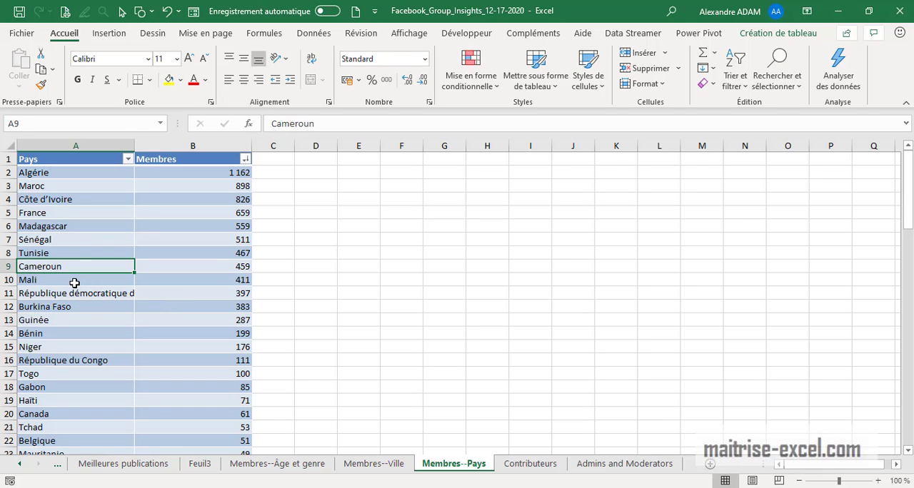
{"action": "left_click", "coordinate": [76, 280]}
{"action": "left_click", "coordinate": [87, 307]}
{"action": "scroll", "coordinate": [214, 325], "scroll_direction": "down", "scroll_amount": 4}
{"action": "scroll", "coordinate": [246, 333], "scroll_direction": "down", "scroll_amount": 8}
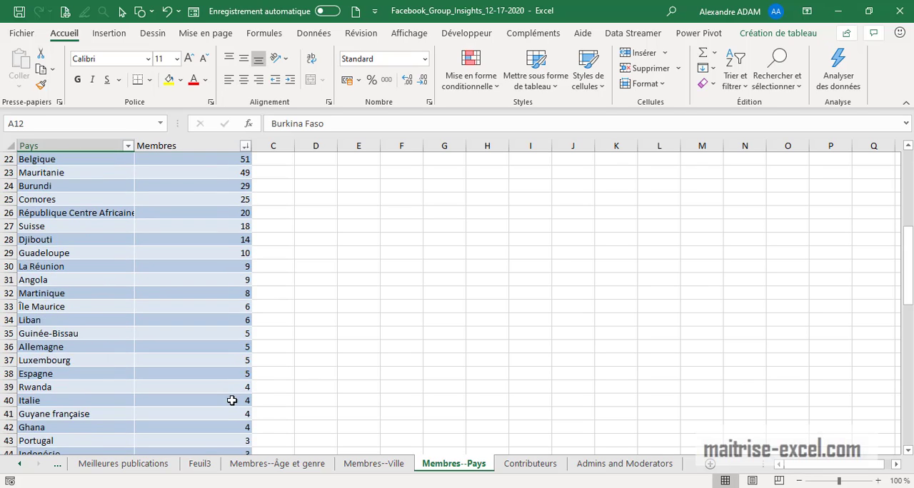
{"action": "scroll", "coordinate": [75, 318], "scroll_direction": "up", "scroll_amount": 4}
{"action": "scroll", "coordinate": [84, 326], "scroll_direction": "down", "scroll_amount": 13}
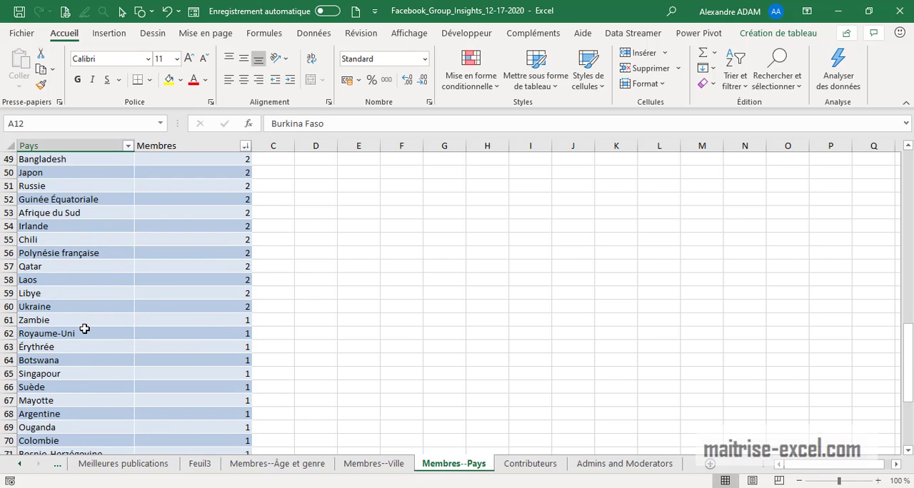
{"action": "left_click", "coordinate": [53, 389]}
{"action": "left_click", "coordinate": [68, 372]}
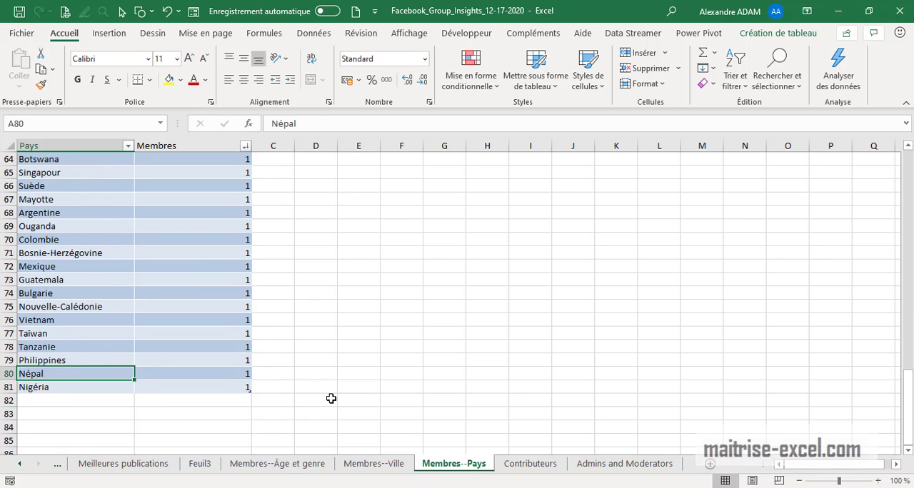
Convert the contributor data A1:C94 on the Contributeurs sheet into a table with headers
{"action": "scroll", "coordinate": [411, 294], "scroll_direction": "up", "scroll_amount": 20}
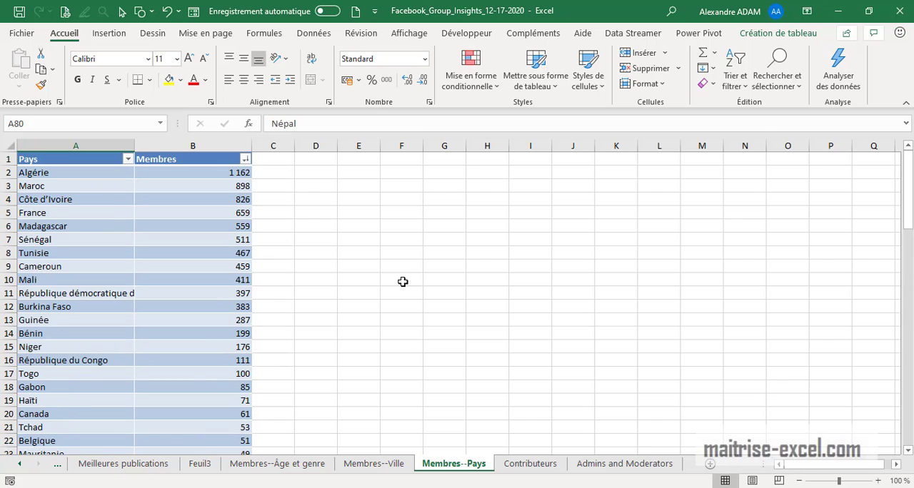
{"action": "left_click", "coordinate": [514, 465]}
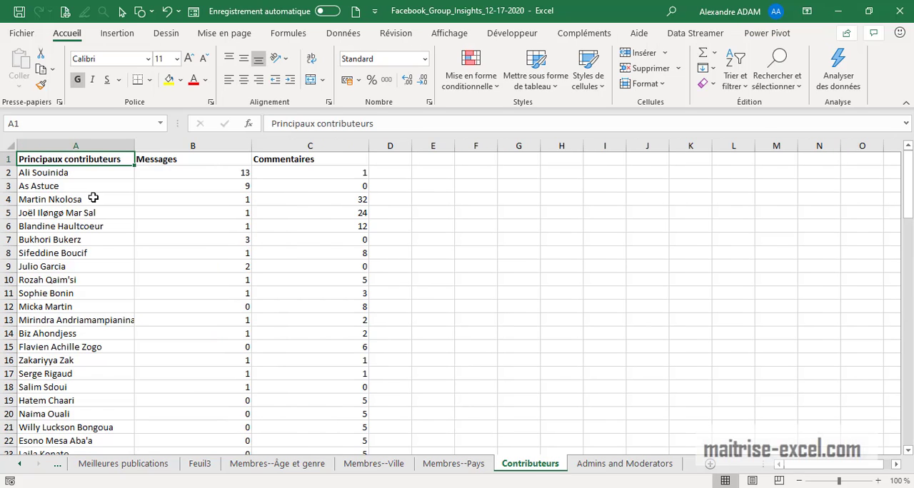
{"action": "left_click_drag", "start_coordinate": [317, 160], "coordinate": [41, 149]}
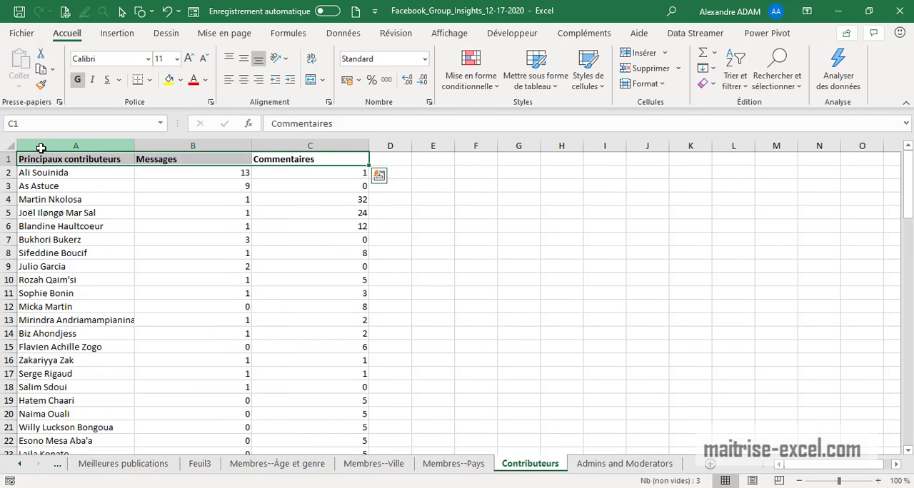
{"action": "key", "text": "ctrl+shift+Down"}
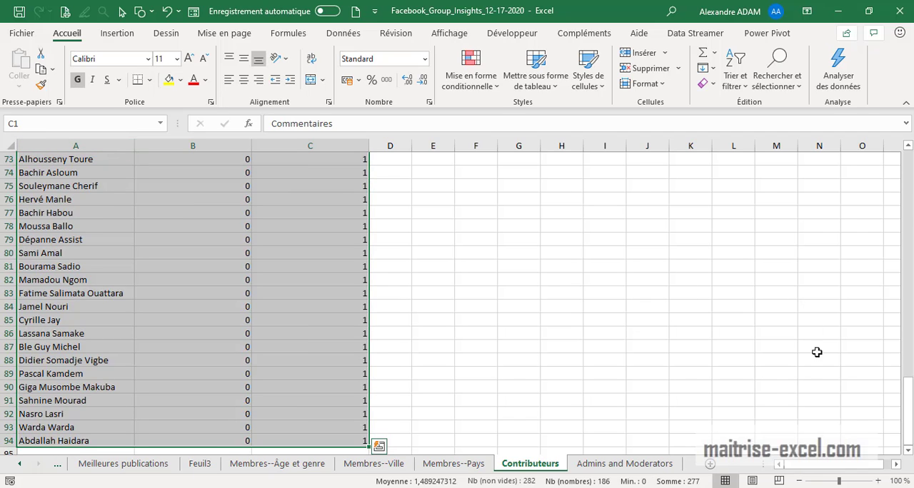
{"action": "left_click_drag", "start_coordinate": [900, 422], "coordinate": [892, 177]}
{"action": "left_click", "coordinate": [114, 34]}
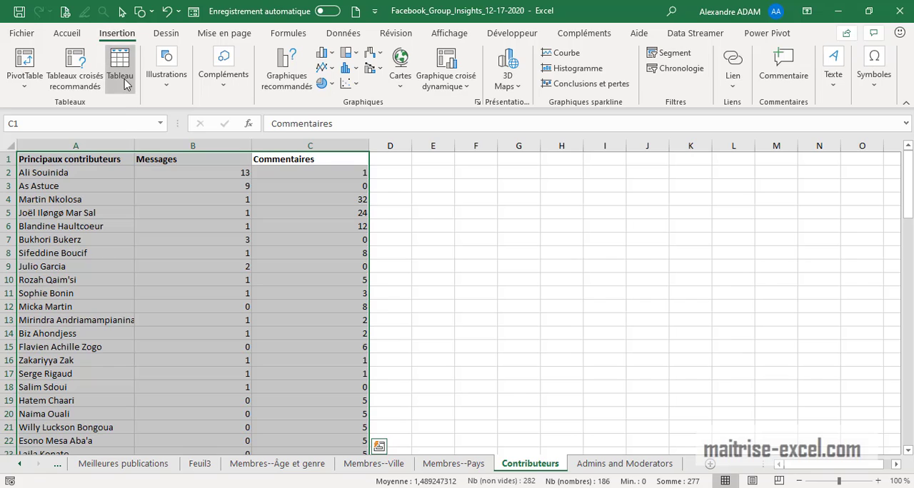
{"action": "left_click", "coordinate": [119, 68]}
{"action": "left_click", "coordinate": [544, 258]}
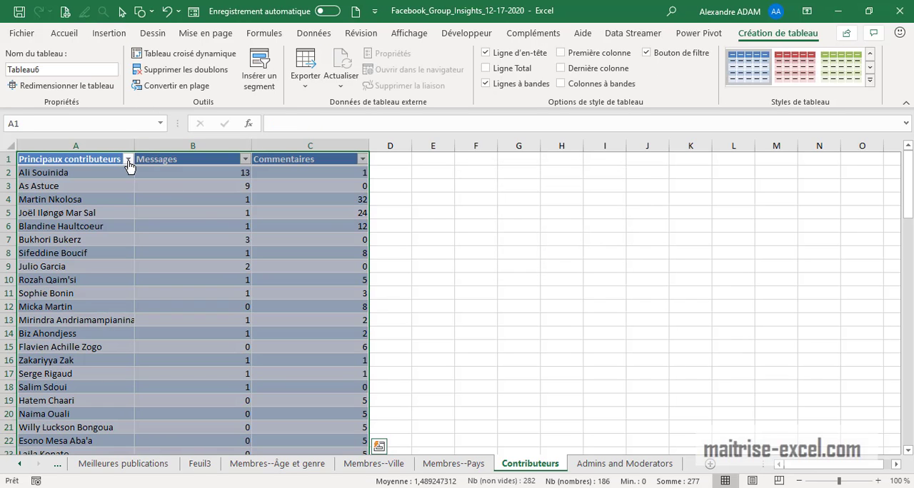
Sort the contributors table by Messages from largest to smallest
{"action": "left_click", "coordinate": [203, 171]}
{"action": "left_click", "coordinate": [327, 174]}
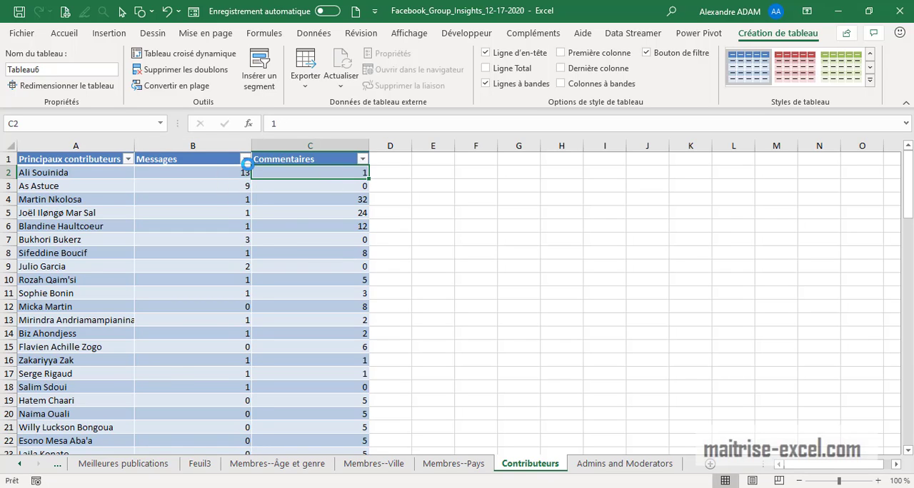
{"action": "left_click", "coordinate": [245, 158]}
{"action": "mouse_move", "coordinate": [171, 218]}
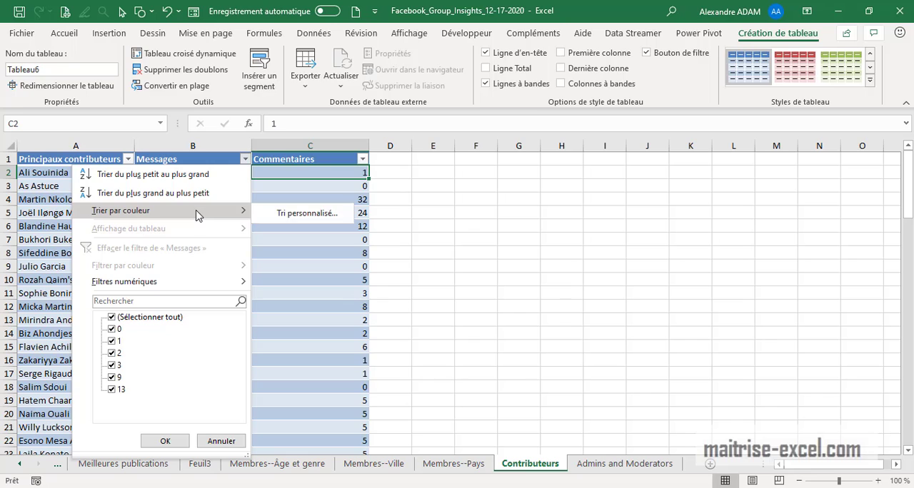
{"action": "left_click", "coordinate": [152, 193]}
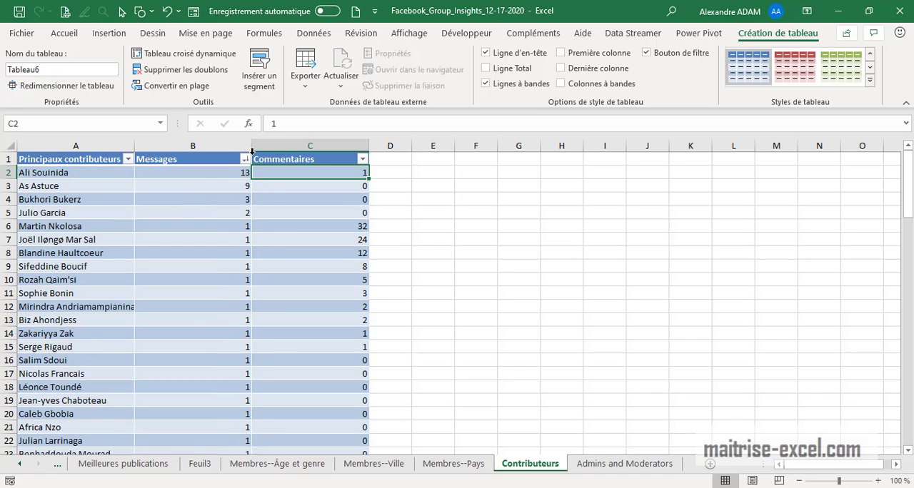
Sort the contributors table by Commentaires from largest to smallest and look through it down to the last rows
{"action": "left_click", "coordinate": [245, 160]}
{"action": "left_click", "coordinate": [493, 296]}
{"action": "left_click", "coordinate": [363, 159]}
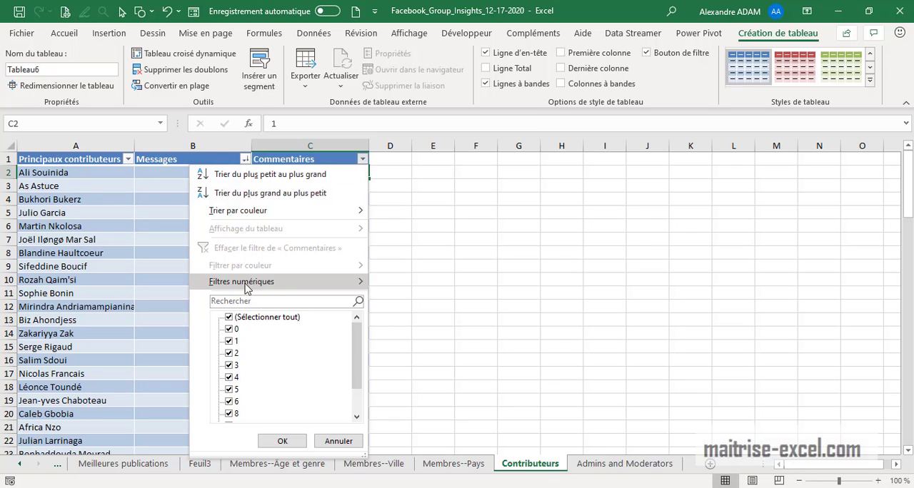
{"action": "left_click", "coordinate": [264, 194]}
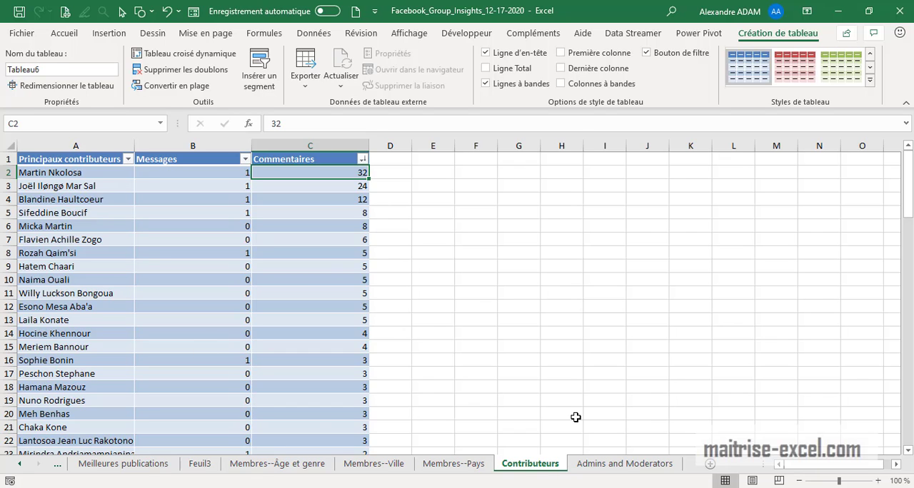
{"action": "scroll", "coordinate": [472, 413], "scroll_direction": "down", "scroll_amount": 20}
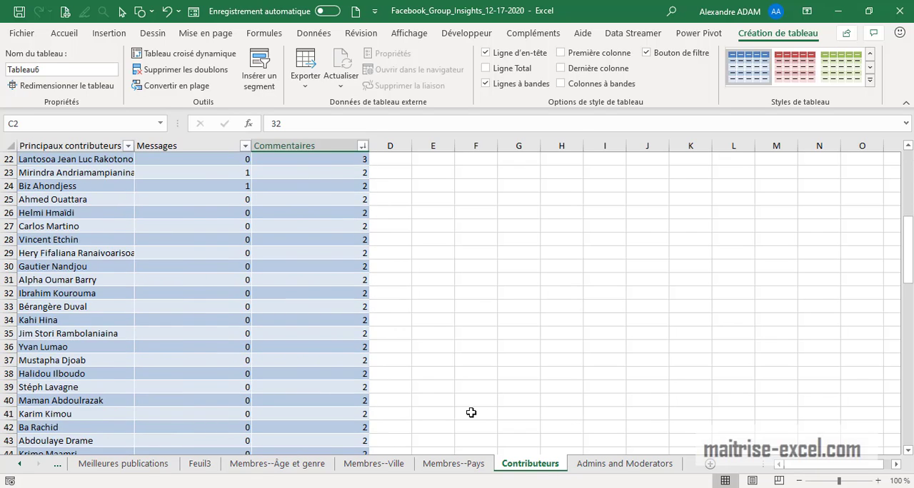
{"action": "scroll", "coordinate": [493, 434], "scroll_direction": "down", "scroll_amount": 8}
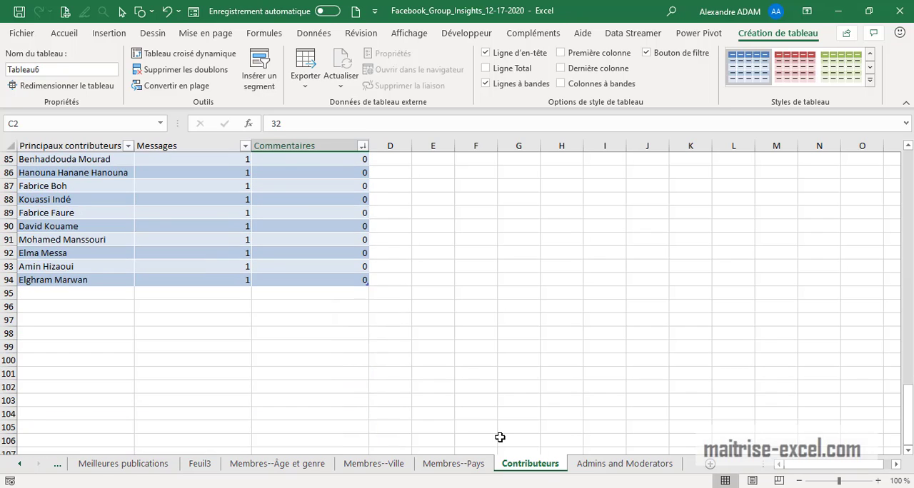
{"action": "scroll", "coordinate": [500, 438], "scroll_direction": "up", "scroll_amount": 20}
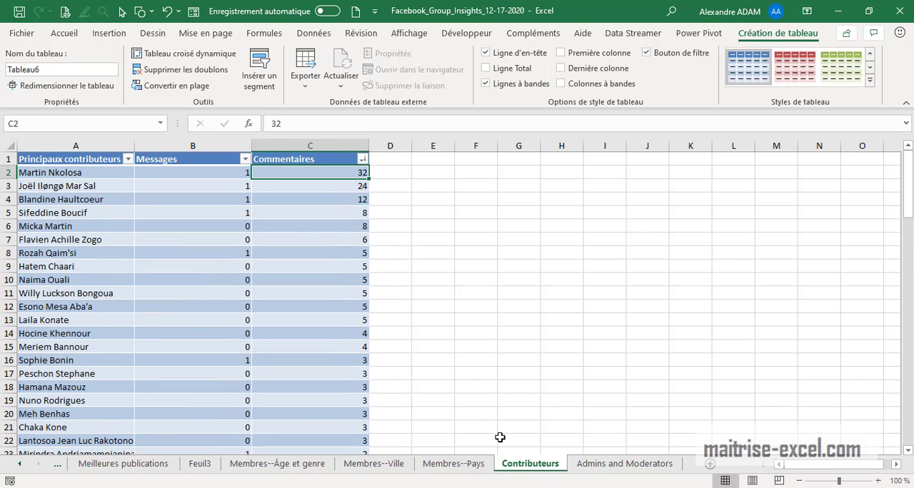
Examine the approved, refused and deleted publication and request figures per administrator on the Admins and Moderators sheet
{"action": "left_click", "coordinate": [624, 463]}
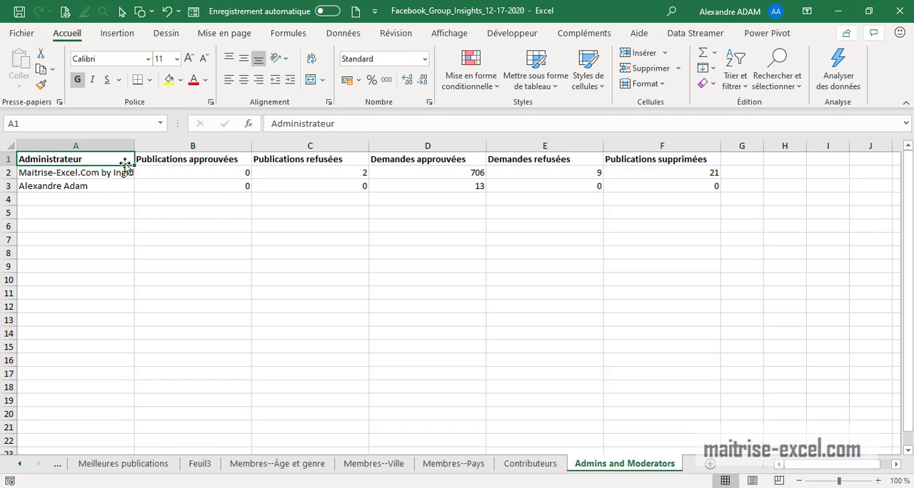
{"action": "left_click_drag", "start_coordinate": [75, 174], "coordinate": [631, 190]}
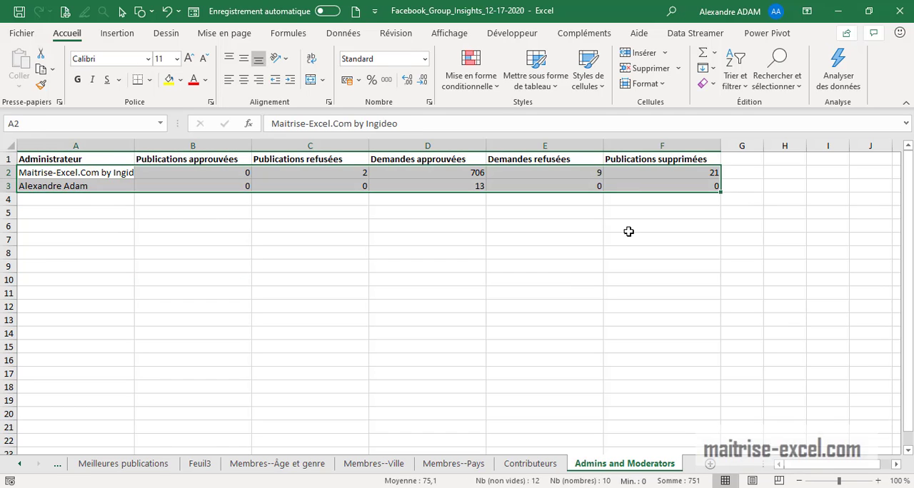
{"action": "left_click", "coordinate": [612, 283]}
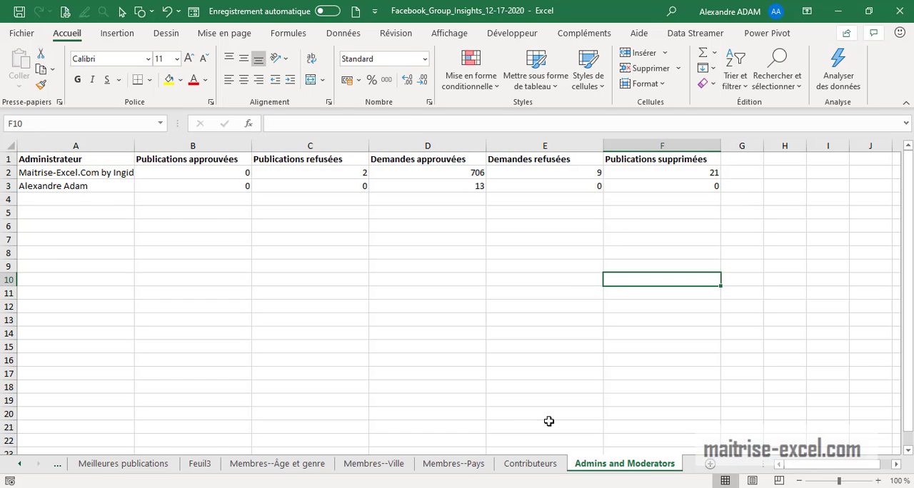
Go back to the workbook's first sheets, Feuil1 and Feuil2, to review the member forecast table and chart
{"action": "left_click", "coordinate": [24, 465]}
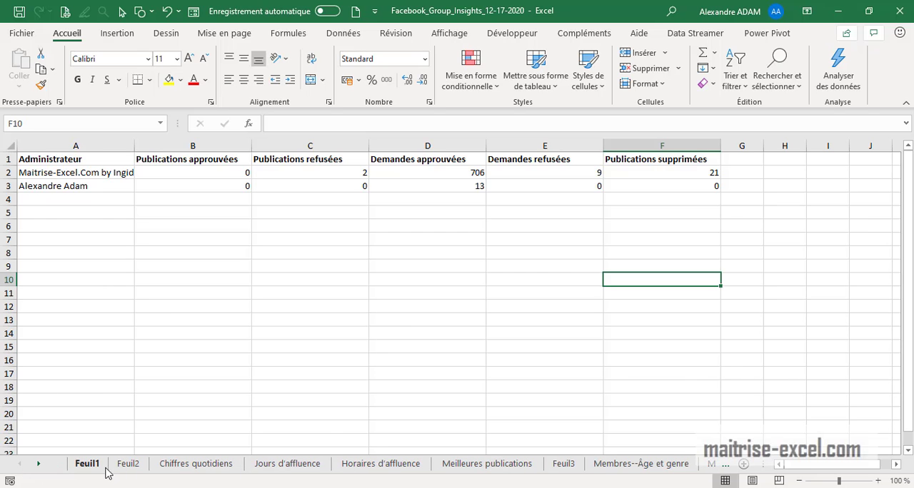
{"action": "left_click", "coordinate": [89, 465]}
{"action": "left_click", "coordinate": [129, 465]}
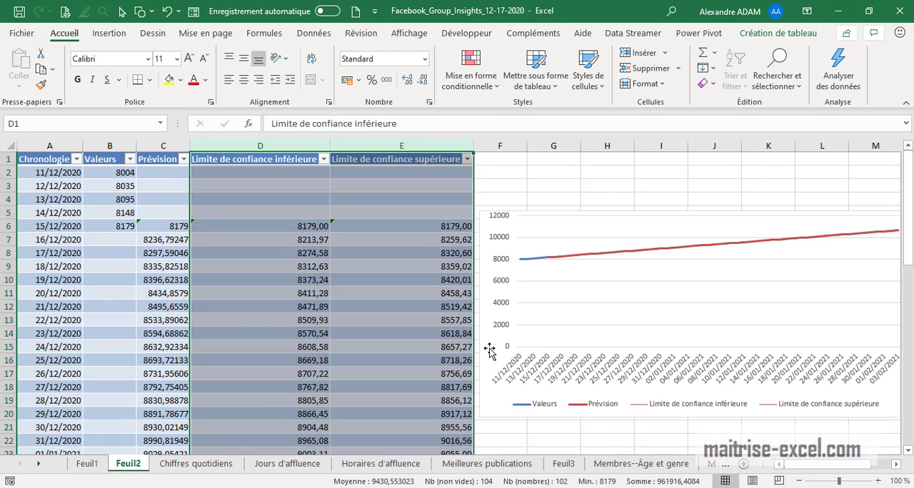